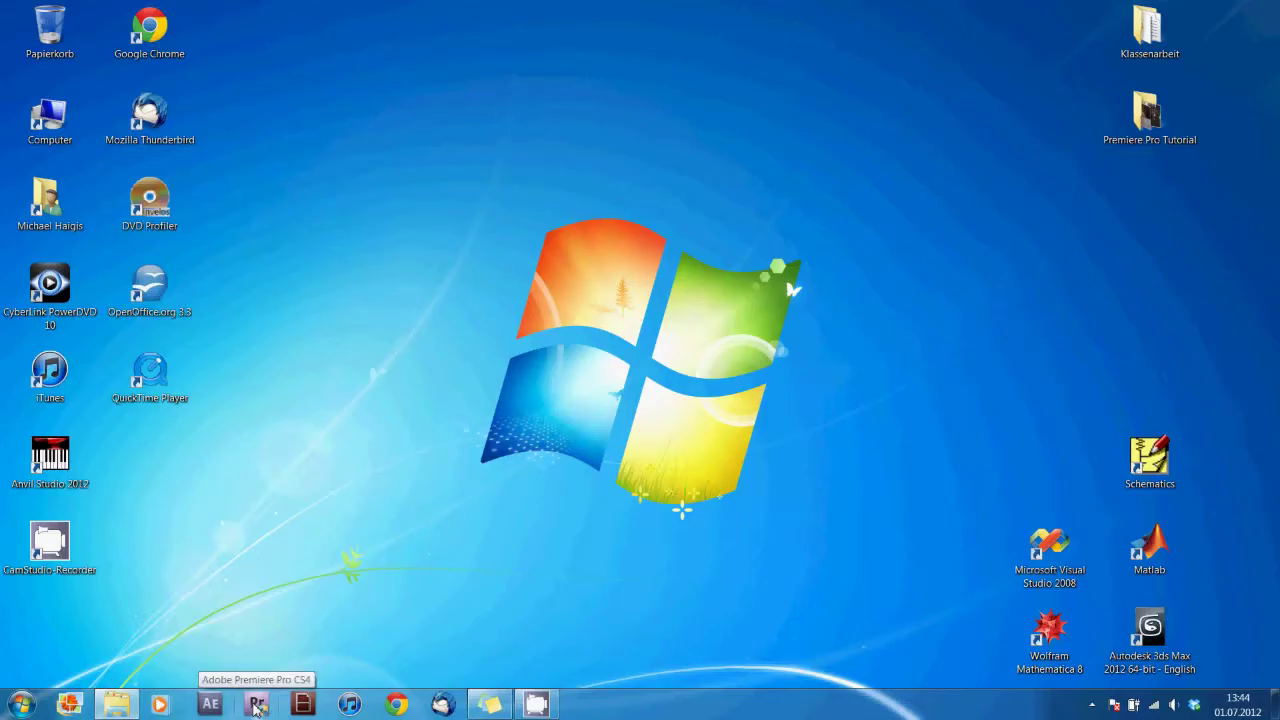
Launch Premiere Pro CS4 from the taskbar and wait for its Welcome screen
click(254, 705)
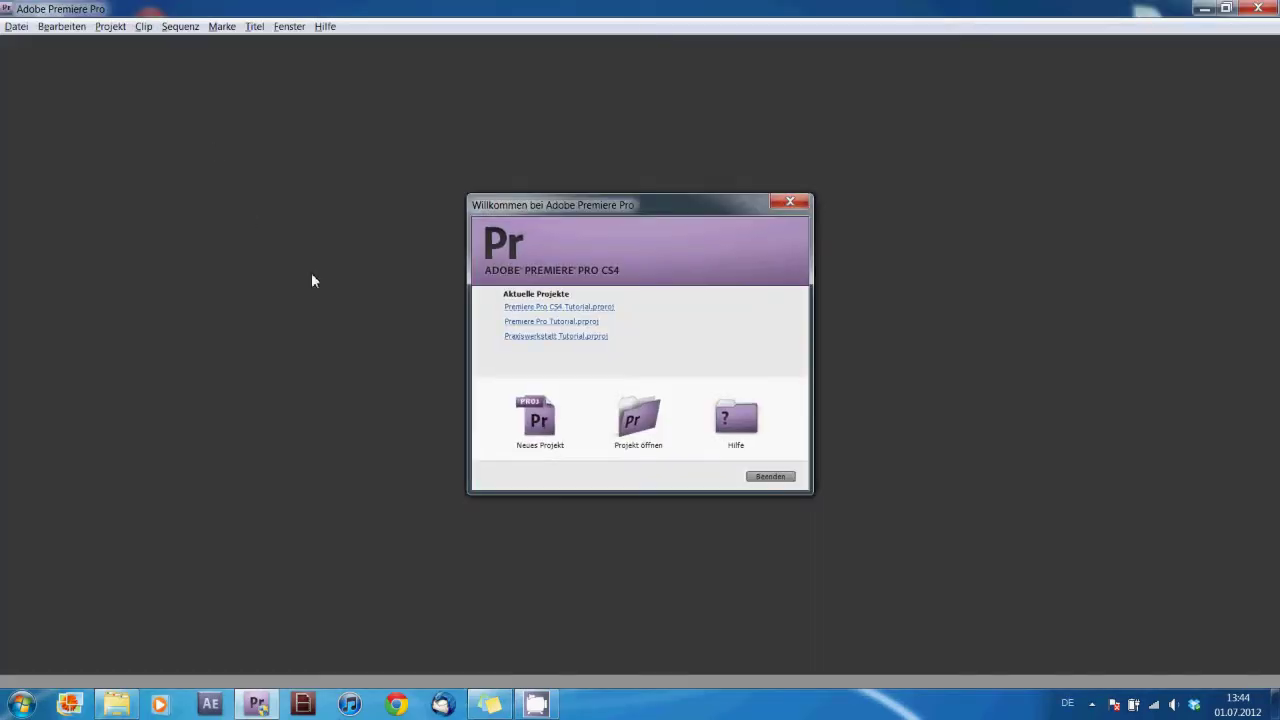
Start a new project named Tutorial
click(531, 419)
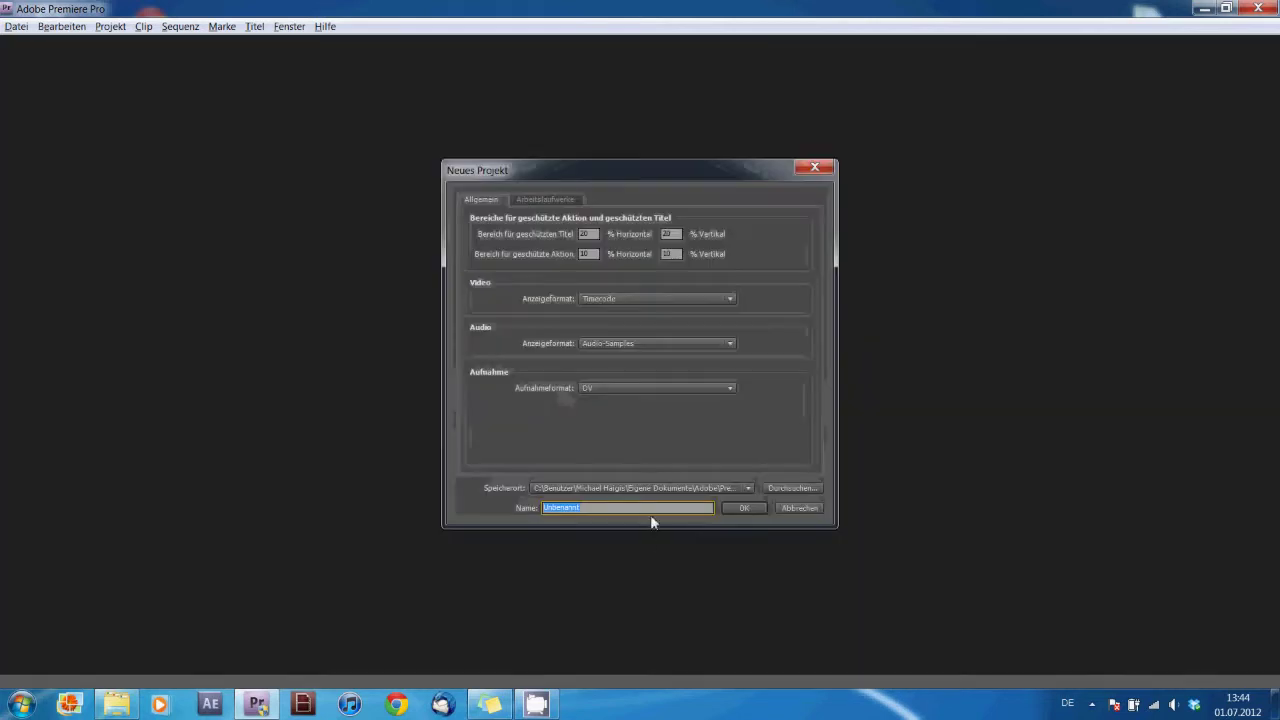
key(BackSpace)
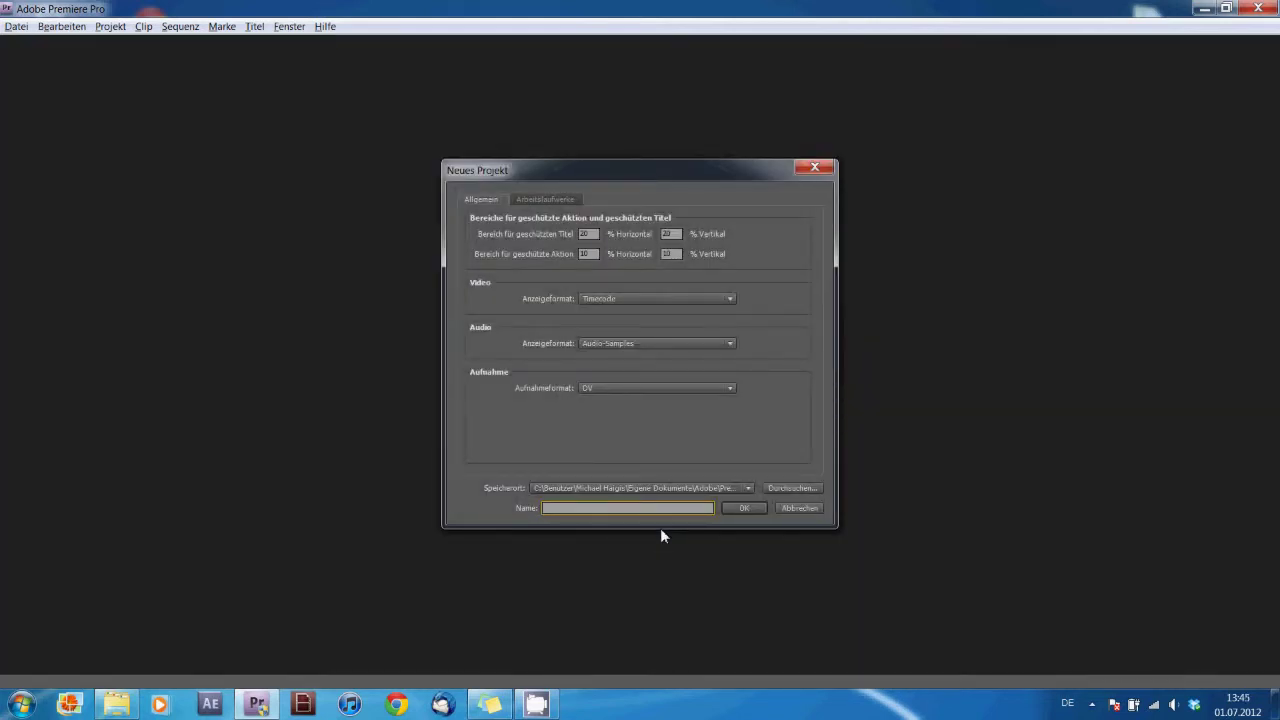
text(Tu)
key(Return)
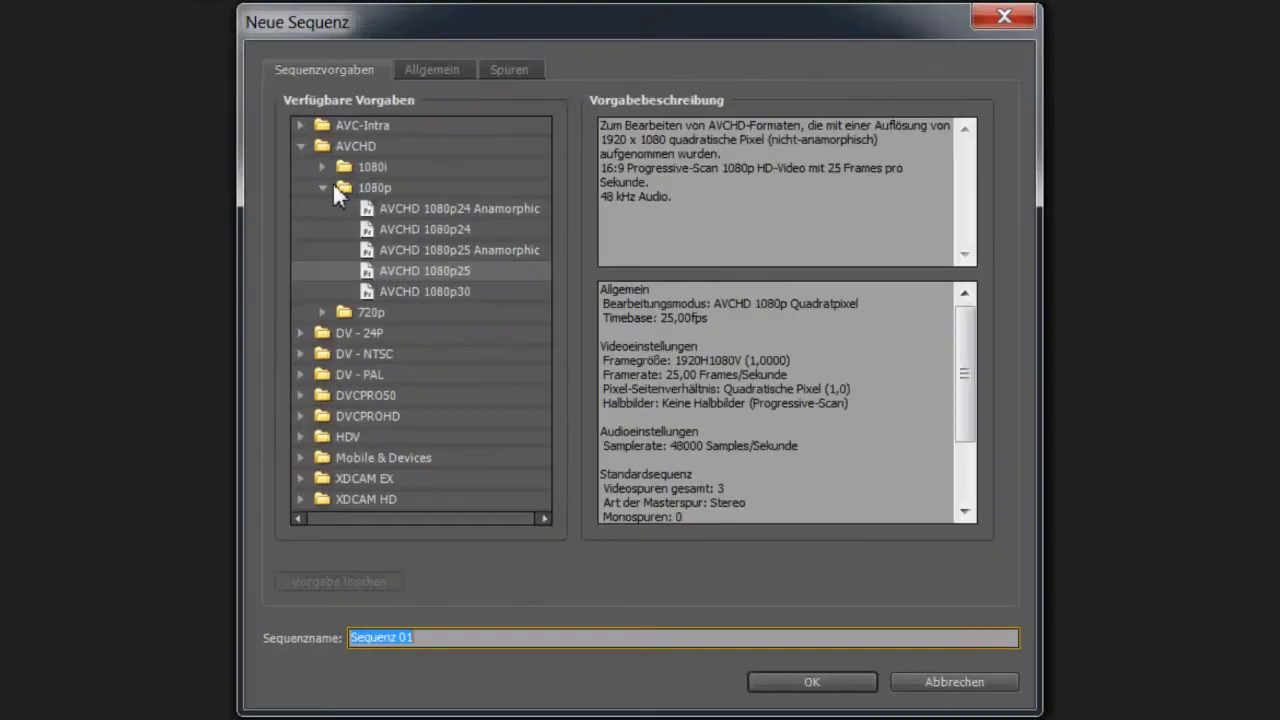
Create Sequenz 01 from the AVCHD 1080p25 preset (1920×1080, 25 fps)
click(321, 188)
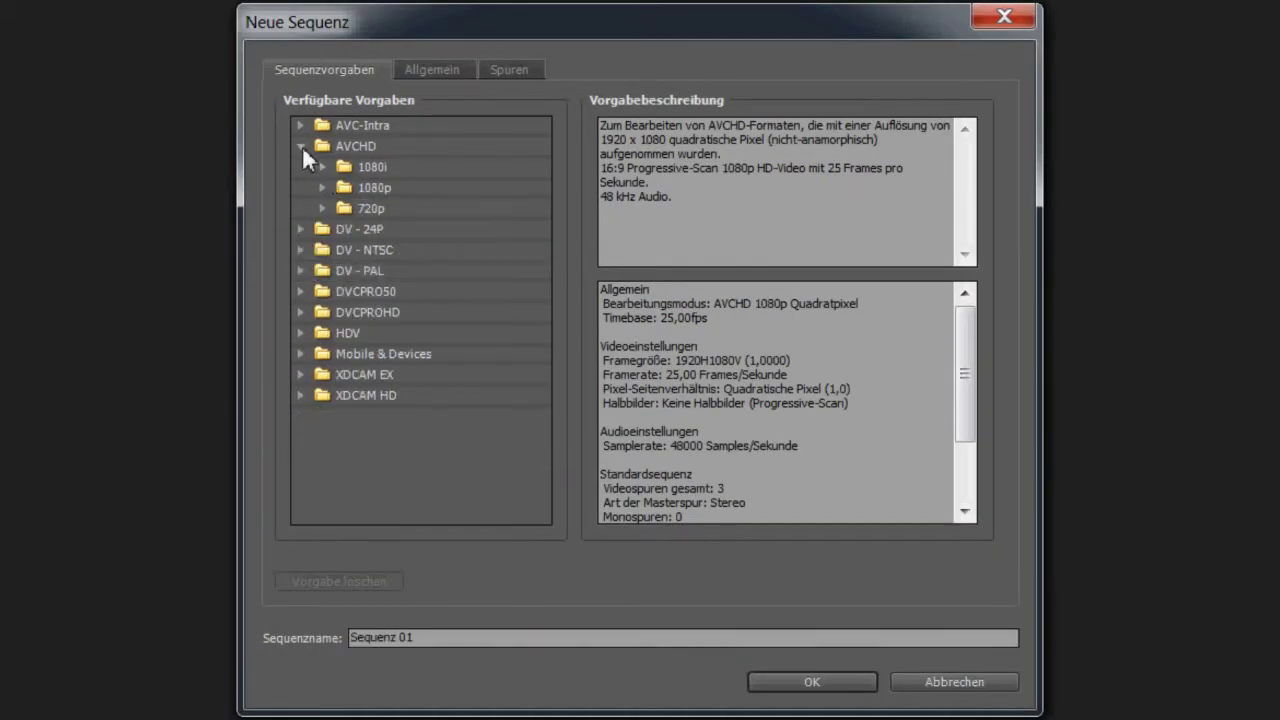
click(302, 147)
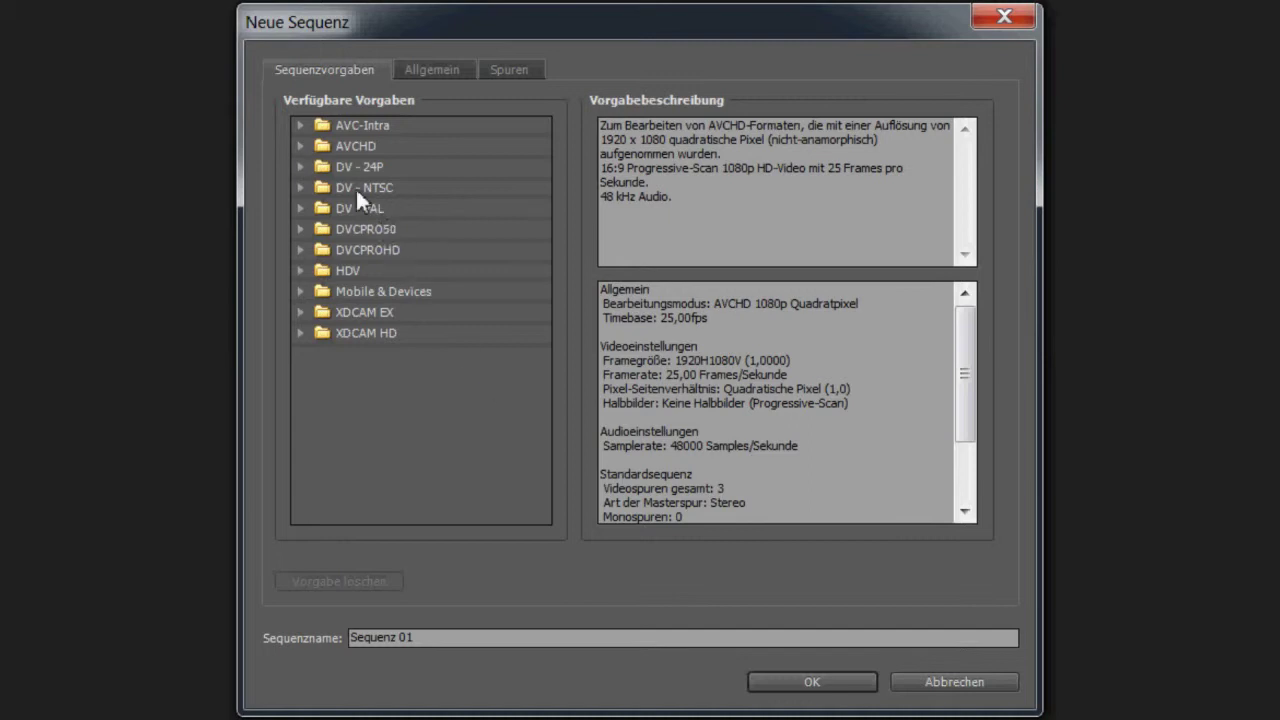
click(299, 146)
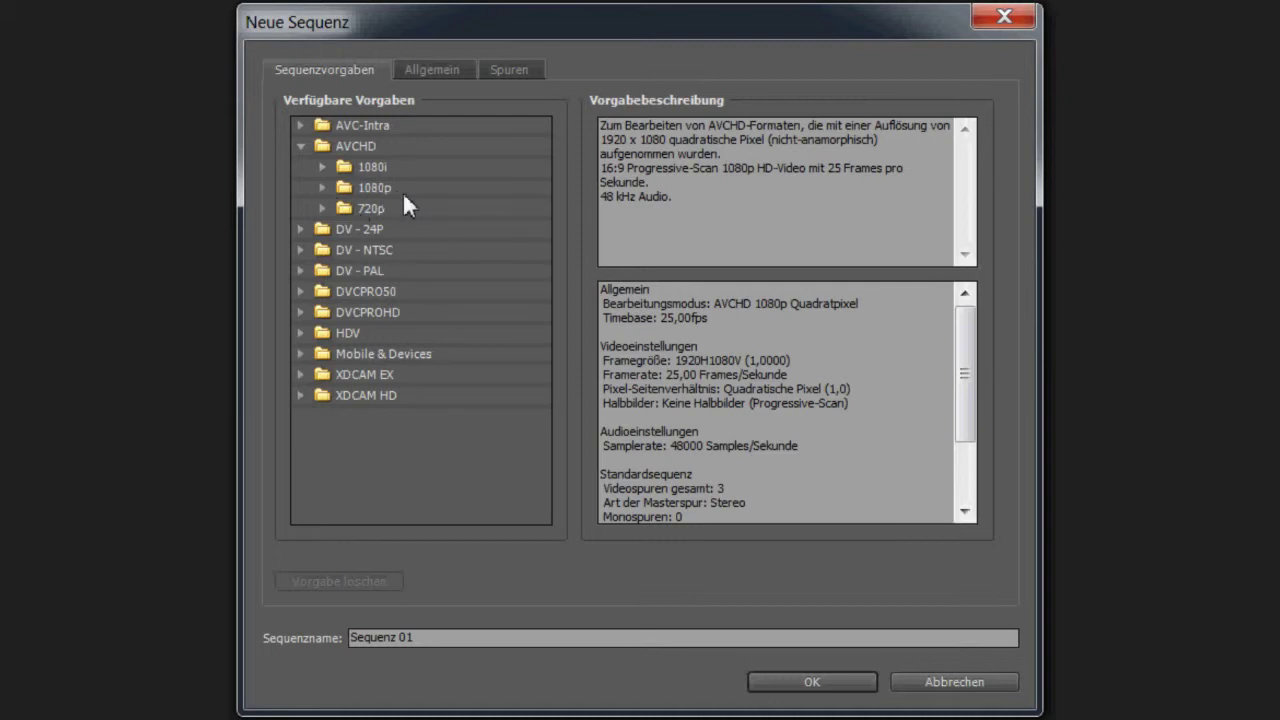
click(321, 188)
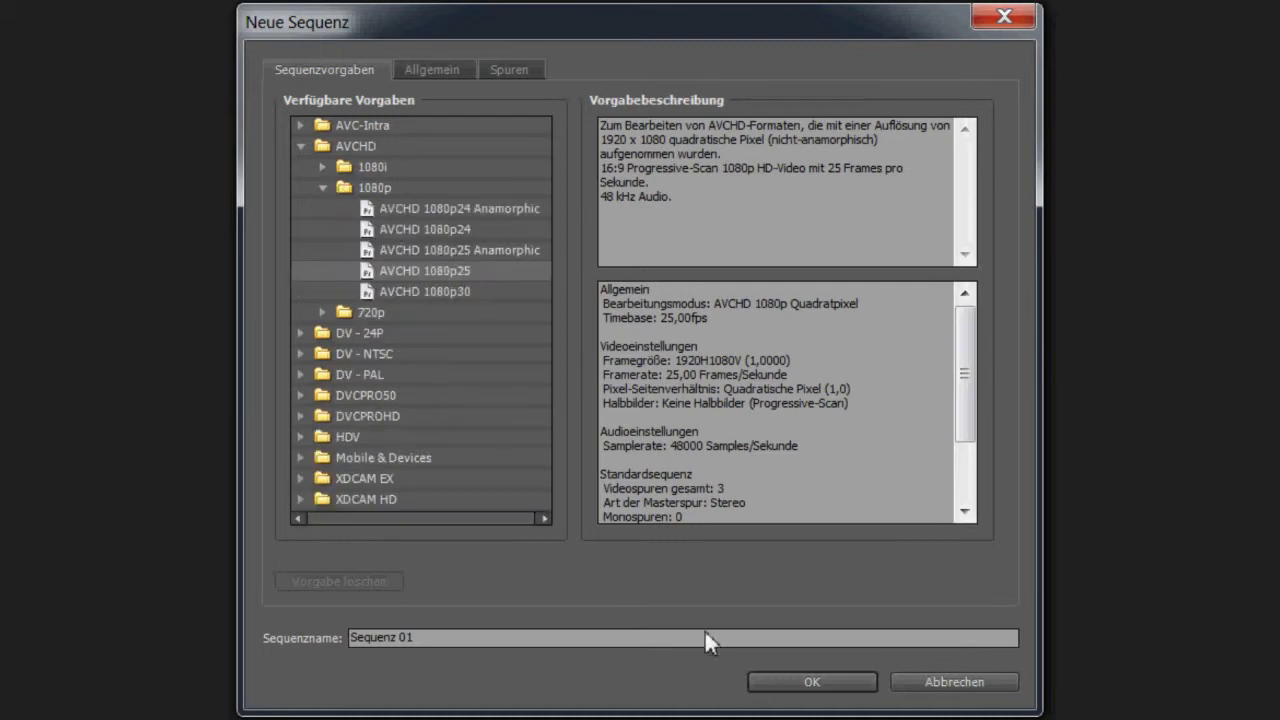
key(Return)
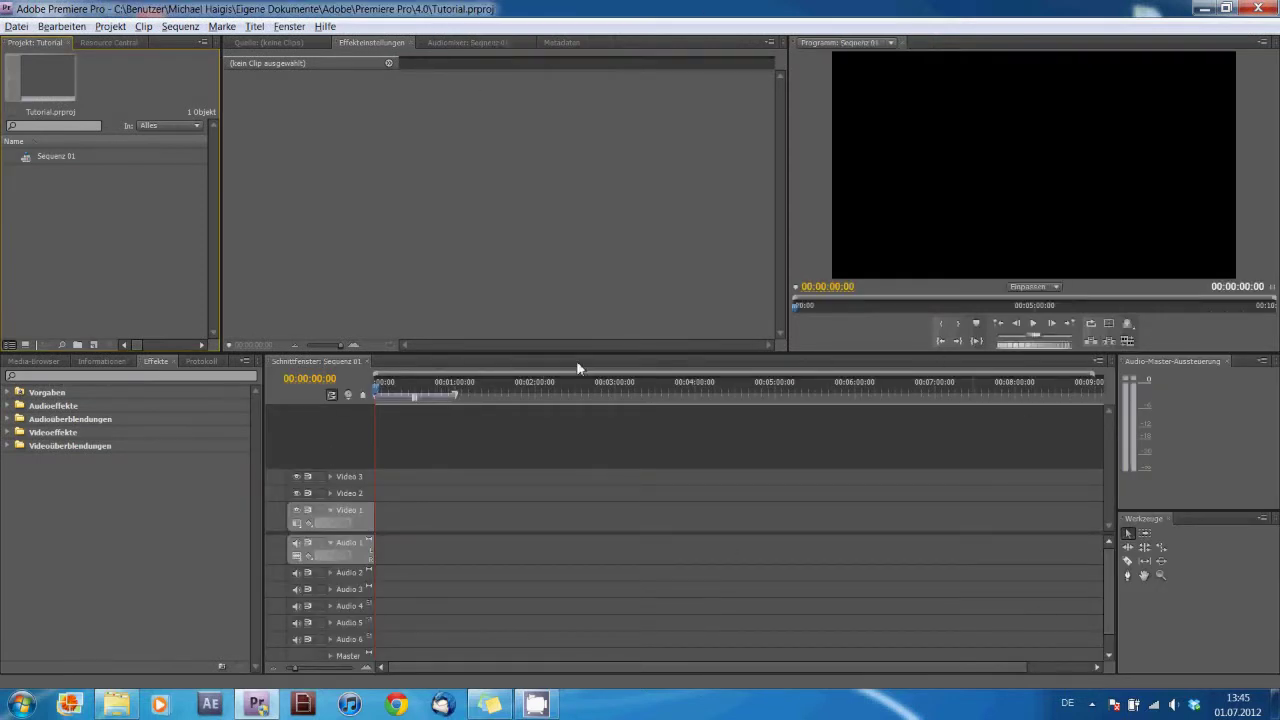
Apply the Bearbeitung workspace, then bring the Audiomixer and the empty Quelle monitor forward
click(289, 26)
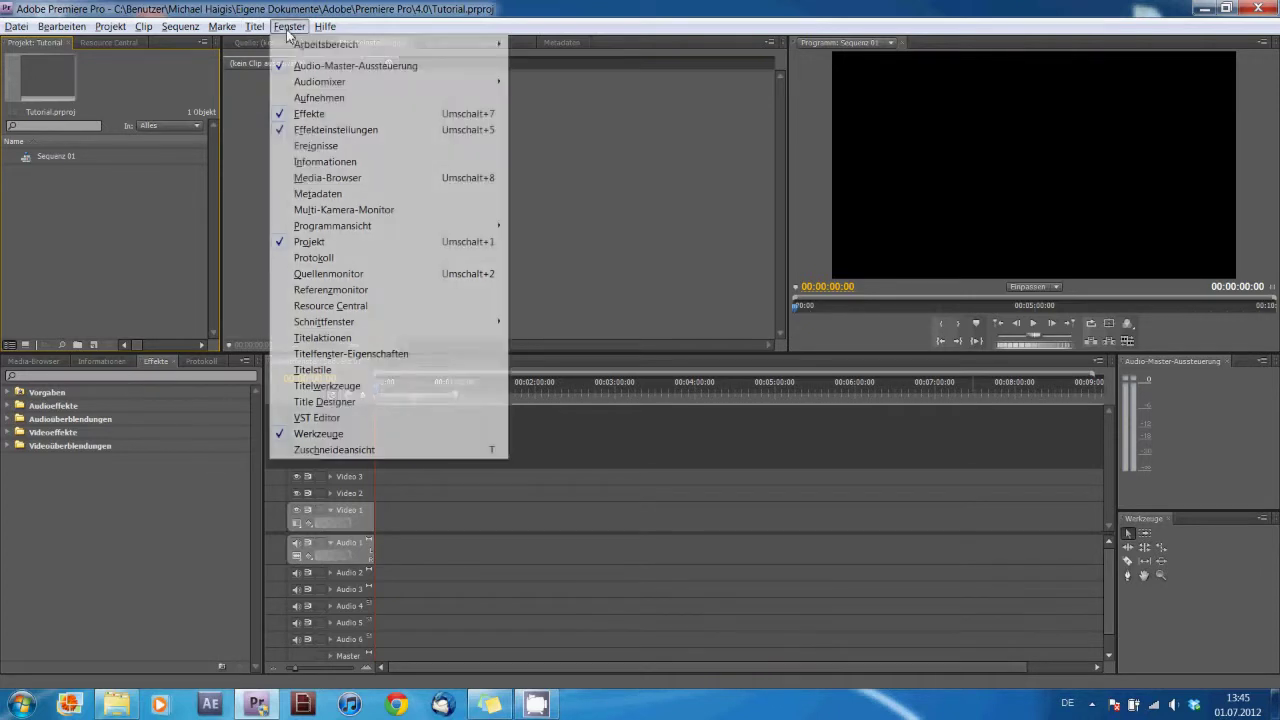
mouse_move(349, 44)
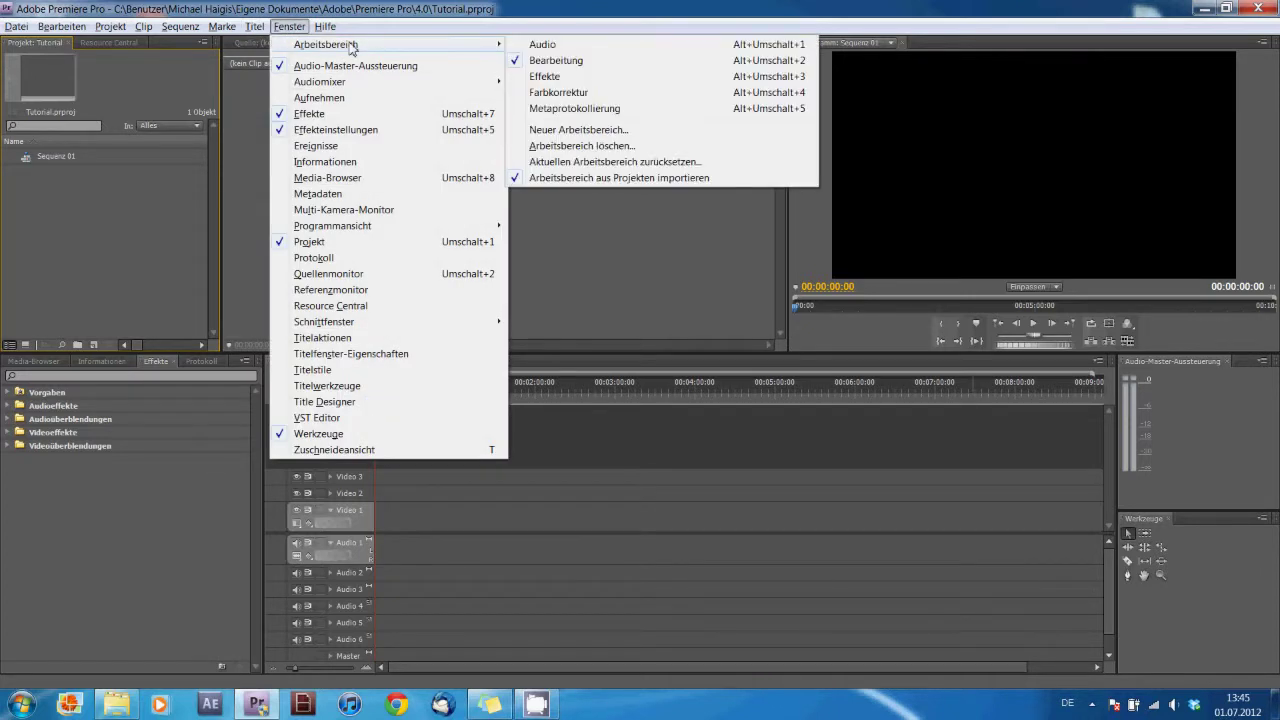
click(556, 62)
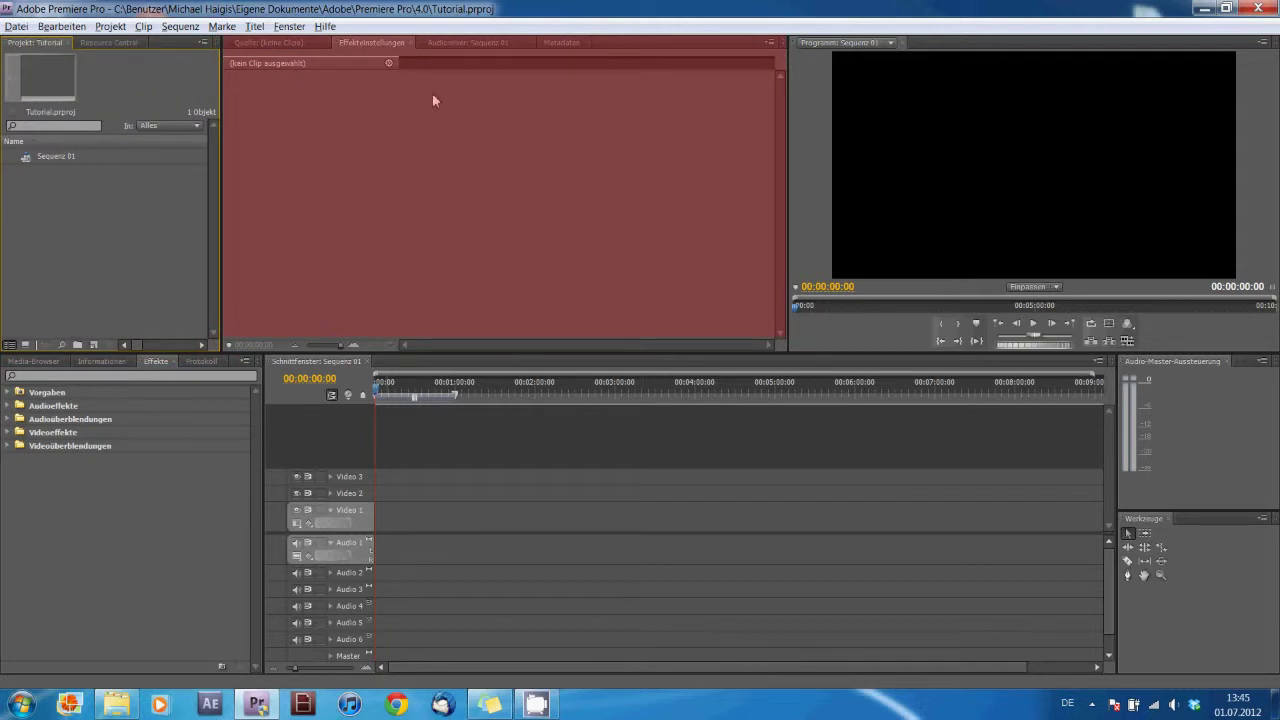
click(454, 43)
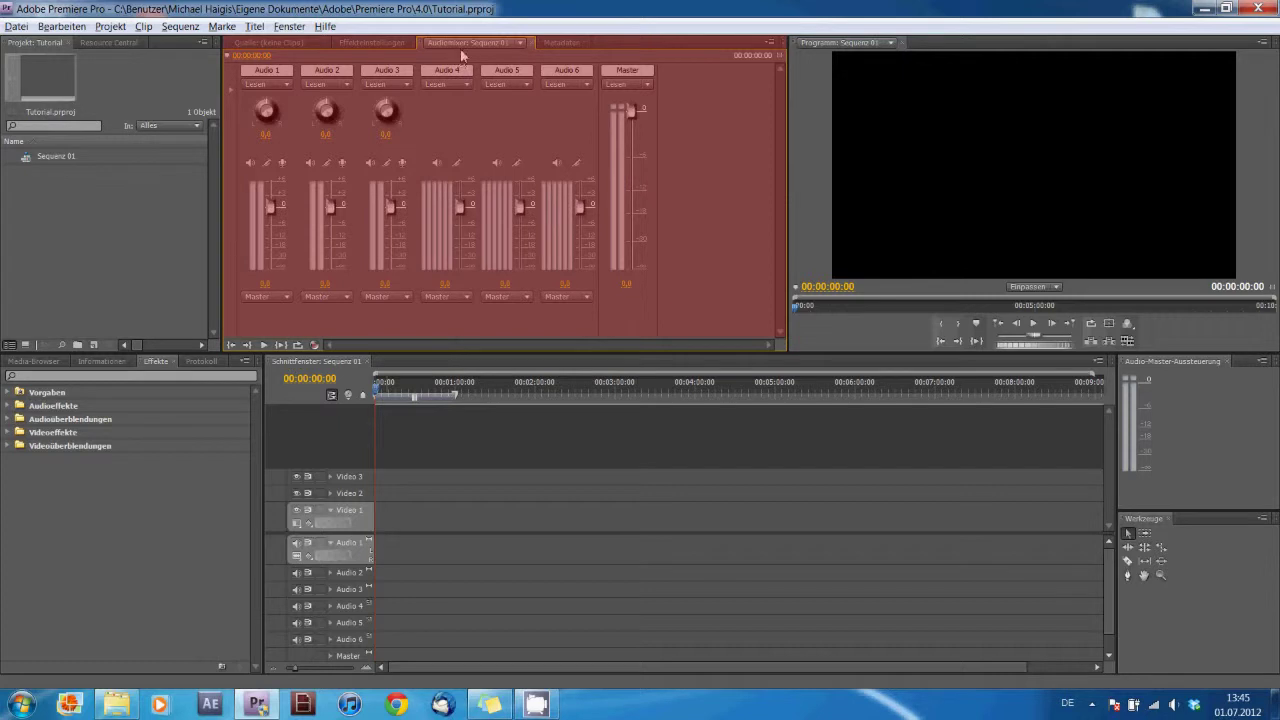
click(306, 42)
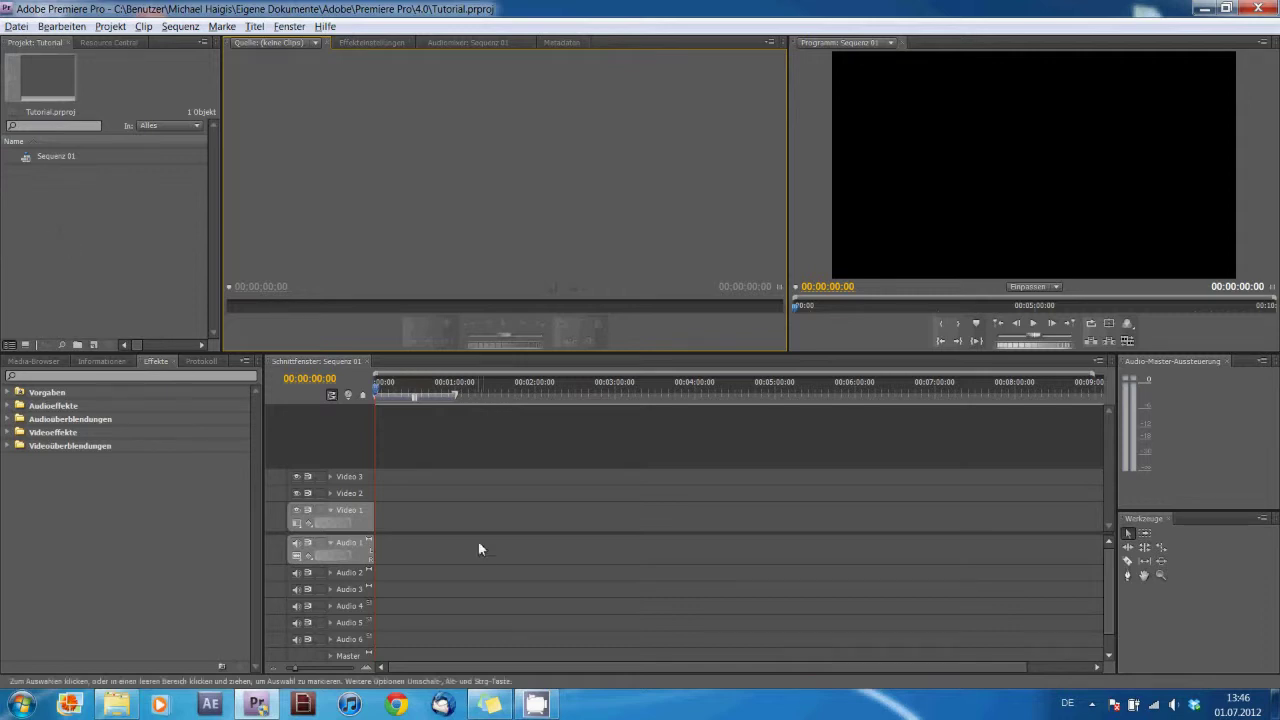
Import the six MTS clips, the MP3 and the MP4 from the Premiere Pro Tutorial folder
right_click(51, 237)
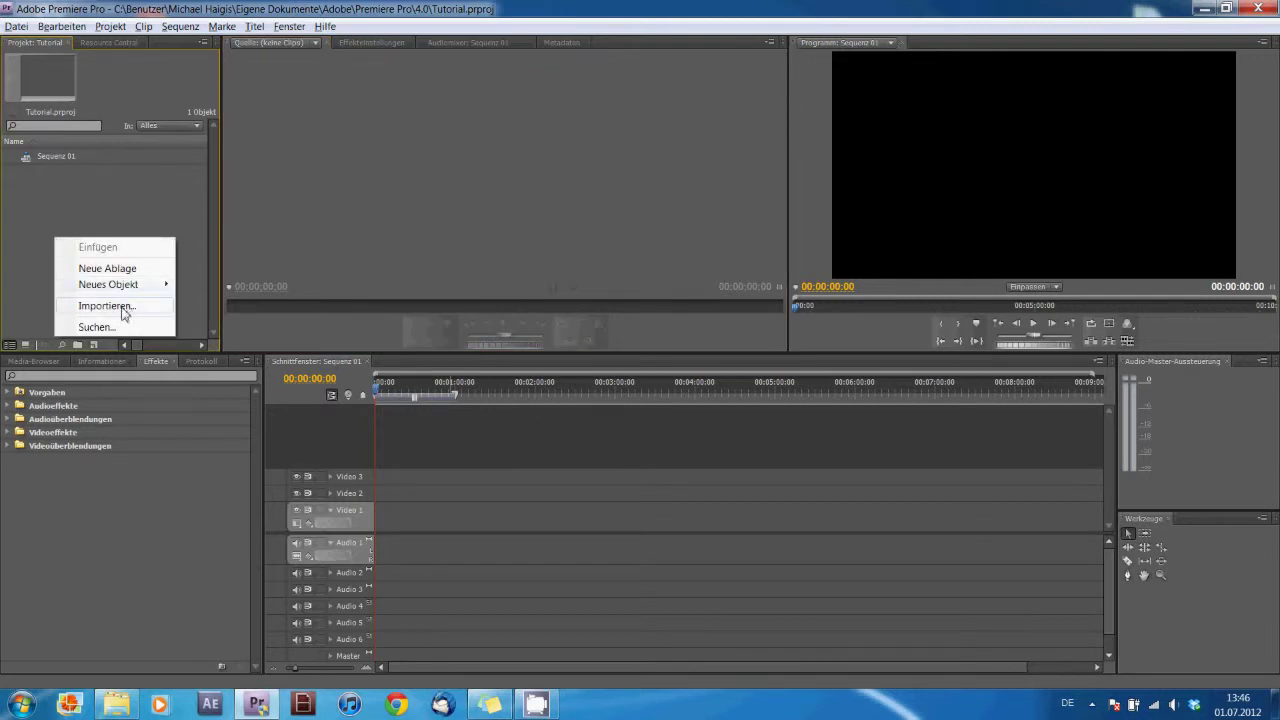
click(123, 306)
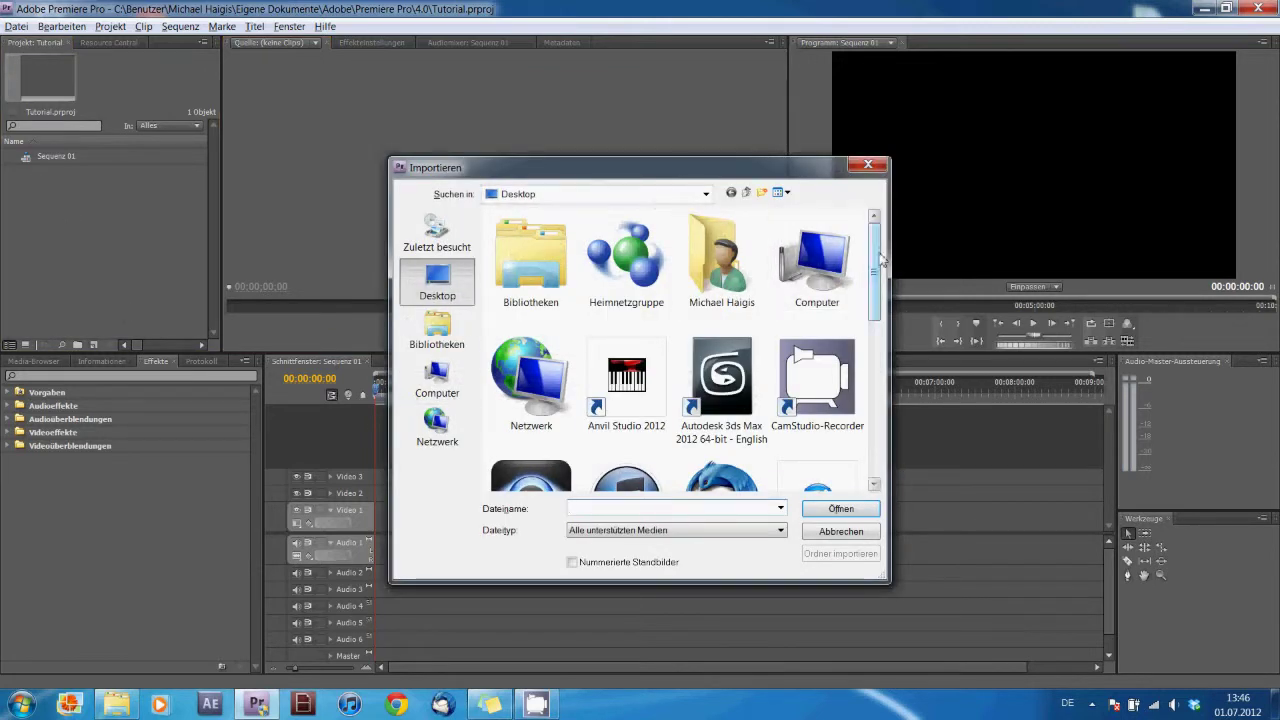
drag(874, 263, 875, 382)
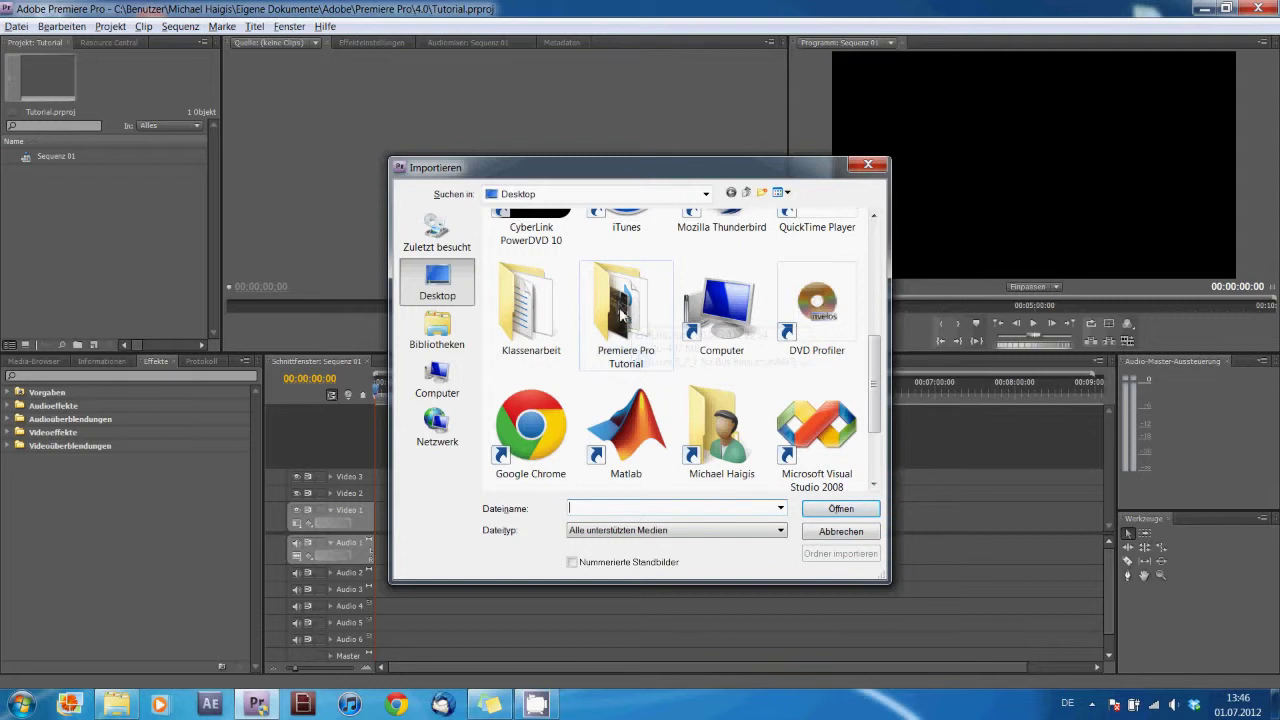
double_click(624, 316)
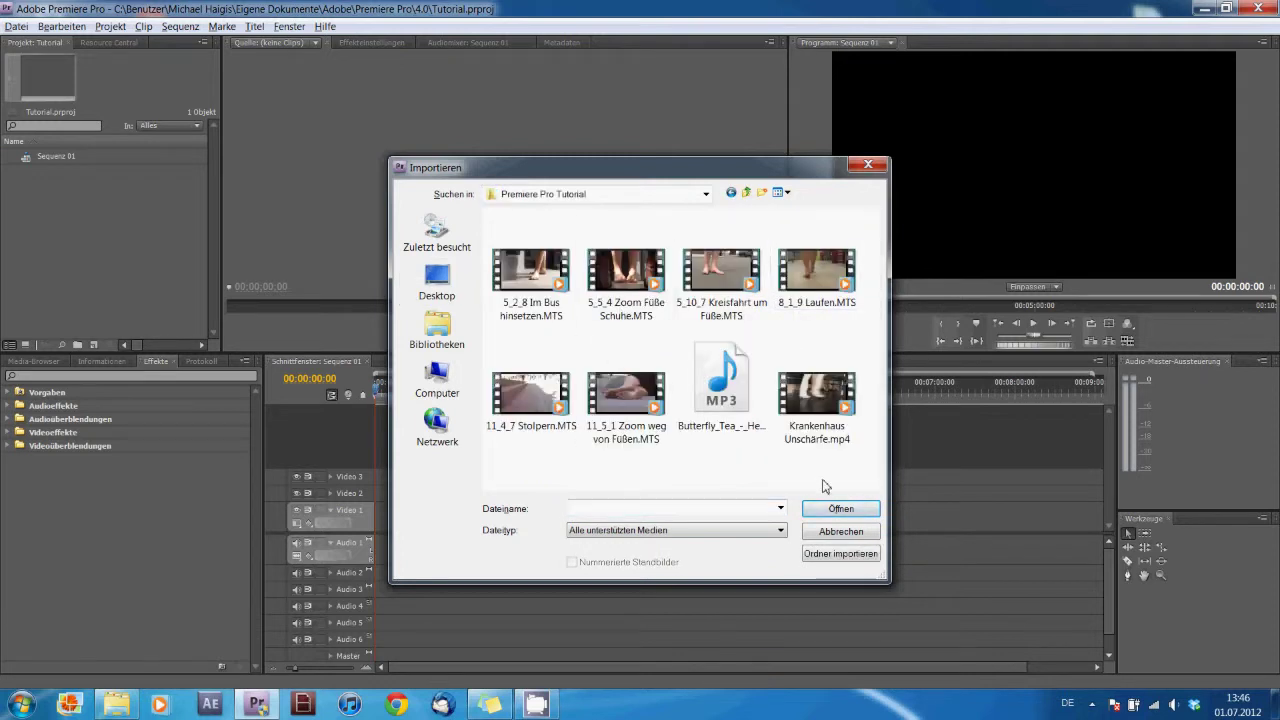
drag(843, 474, 543, 258)
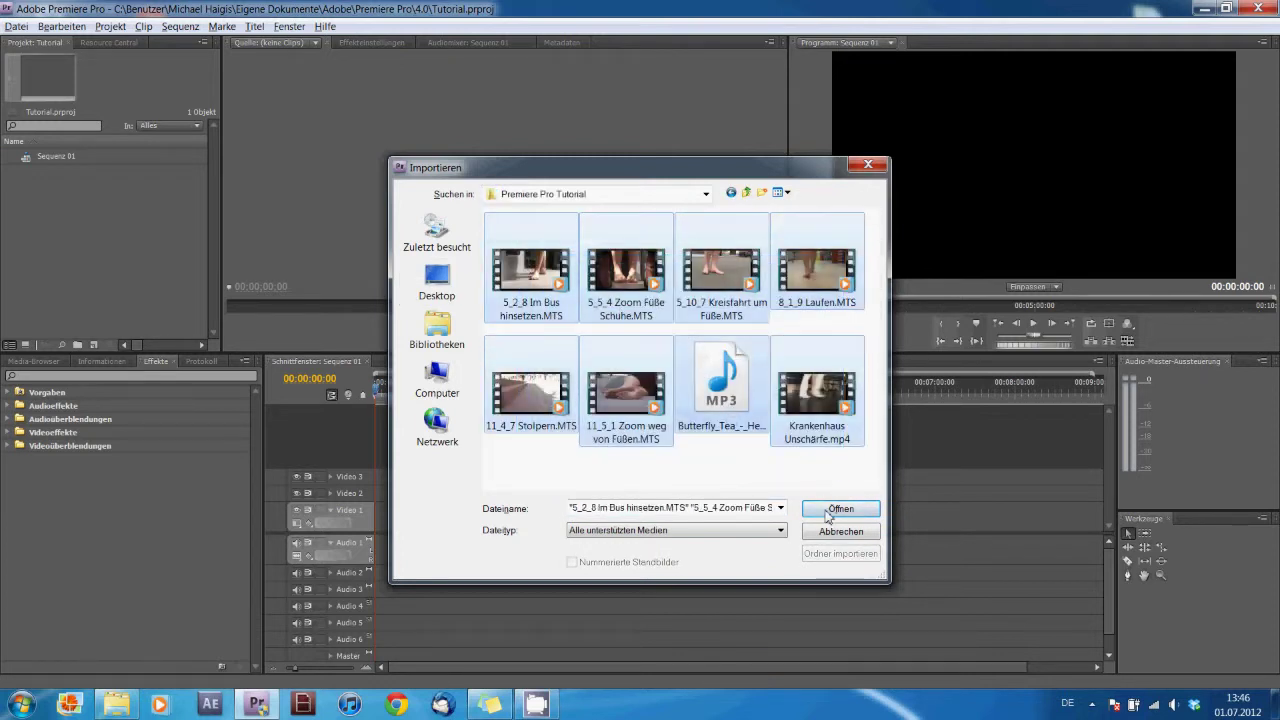
click(830, 510)
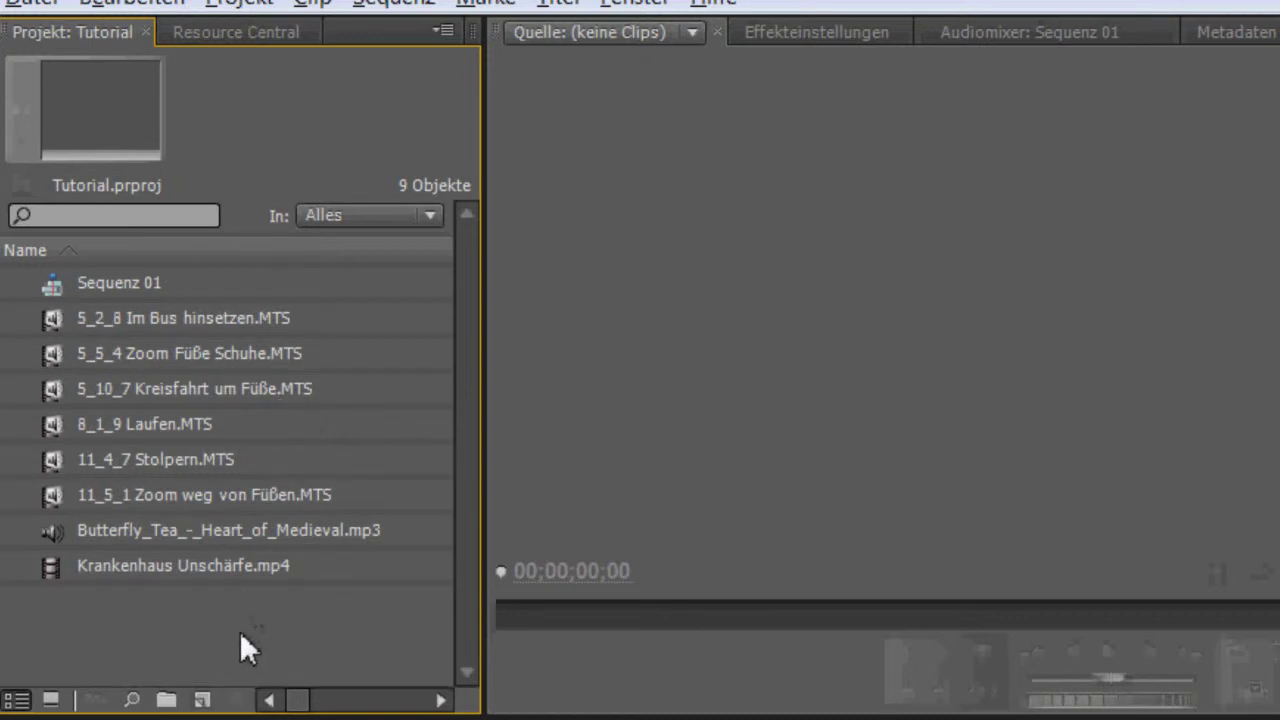
Create a new bin in the Project panel named Filmmaterial
right_click(178, 641)
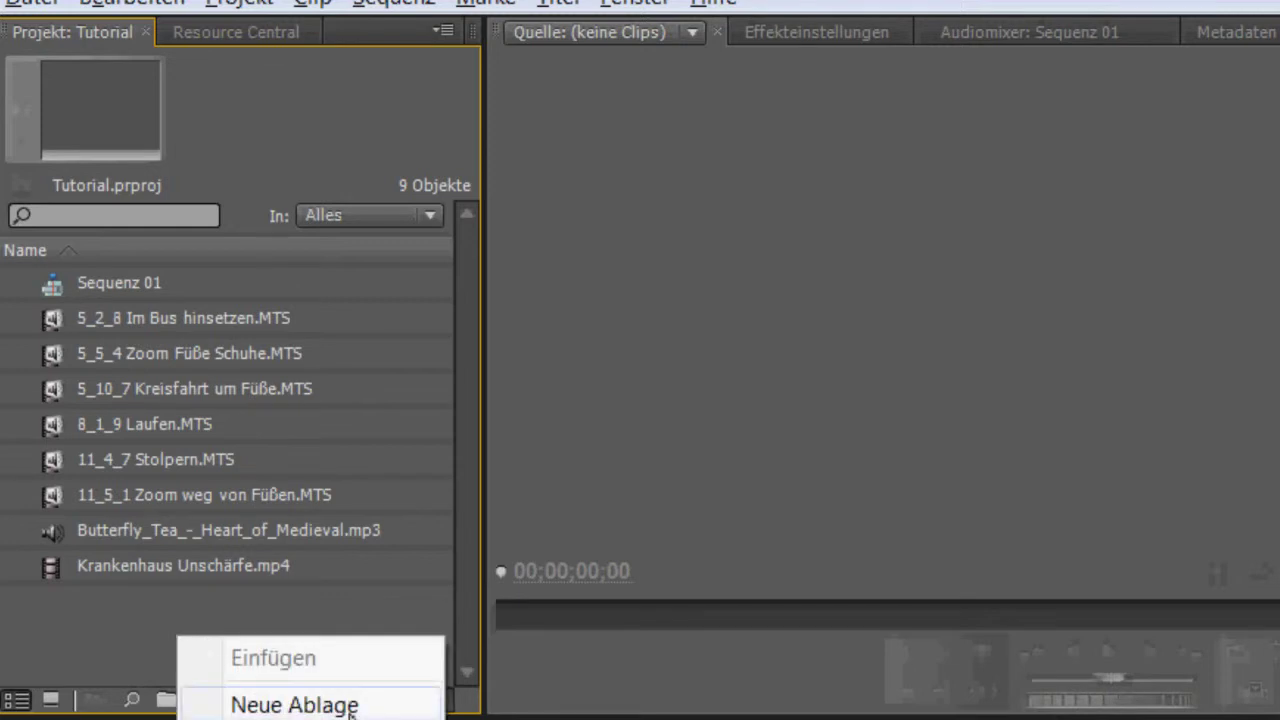
click(350, 705)
click(145, 601)
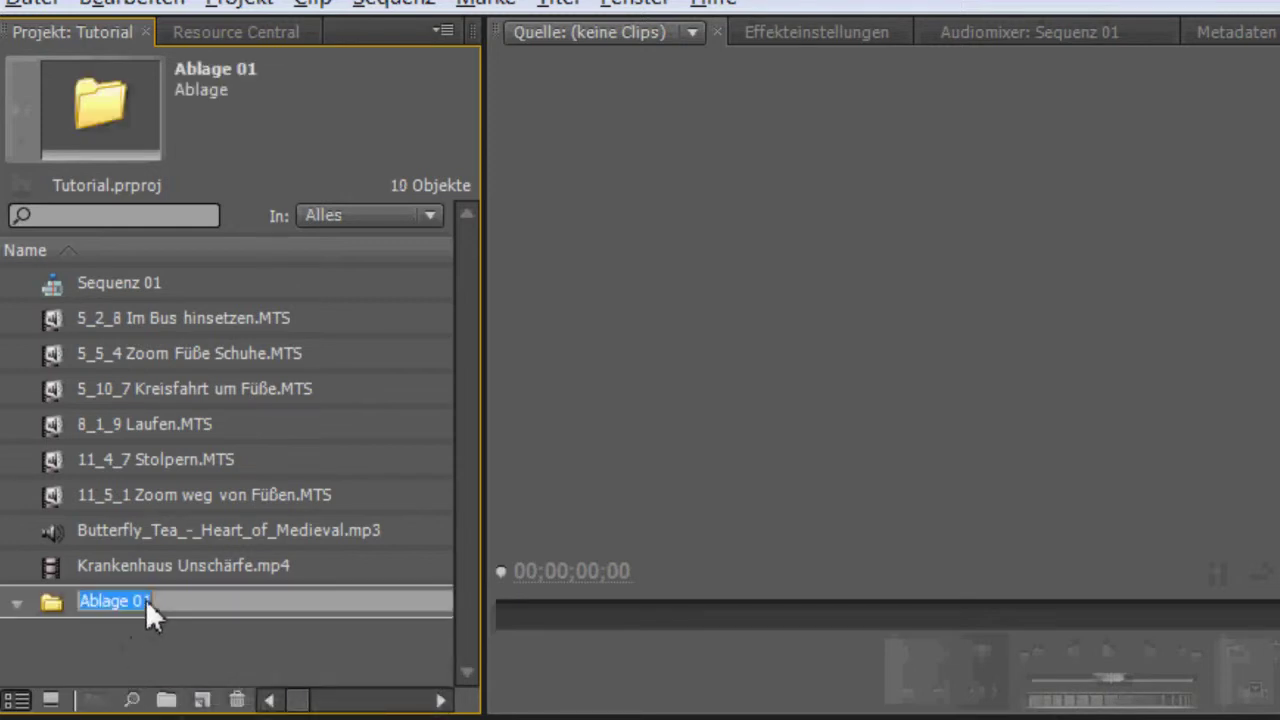
key(BackSpace)
text(Filmmaterial)
click(262, 640)
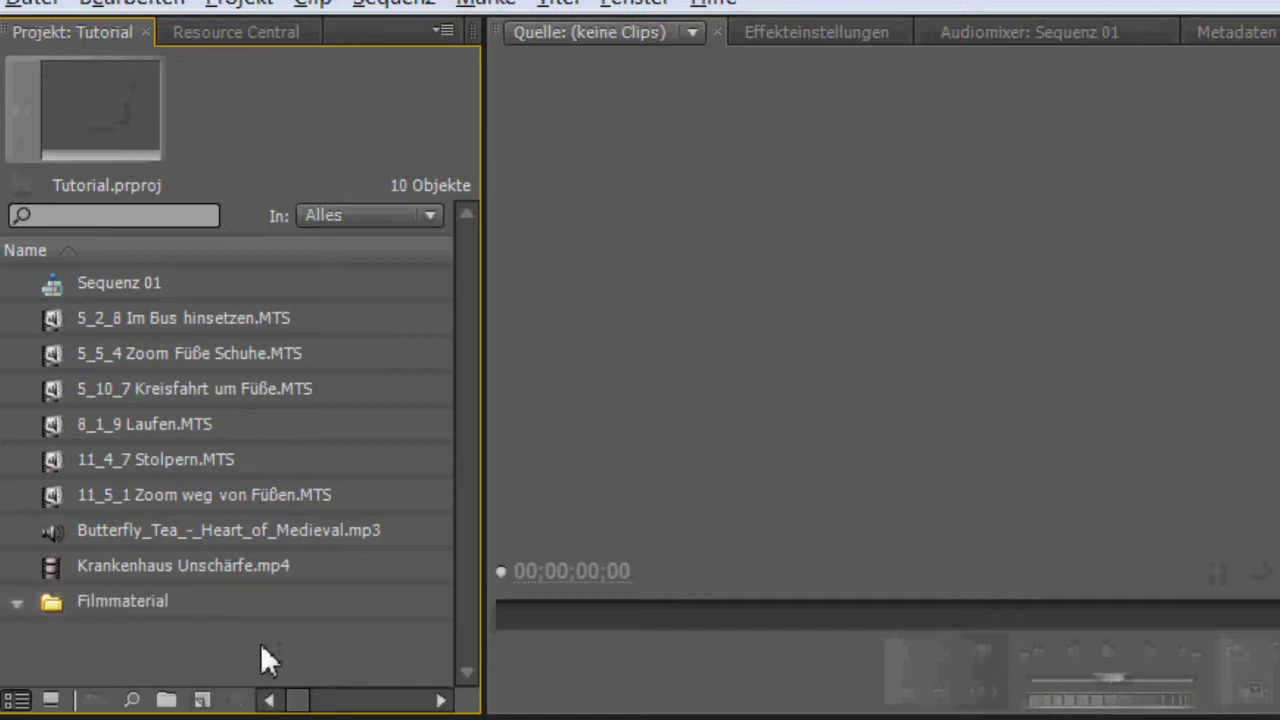
Move the six MTS clips and Krankenhaus Unschärfe.mp4 into the Filmmaterial bin
click(54, 316)
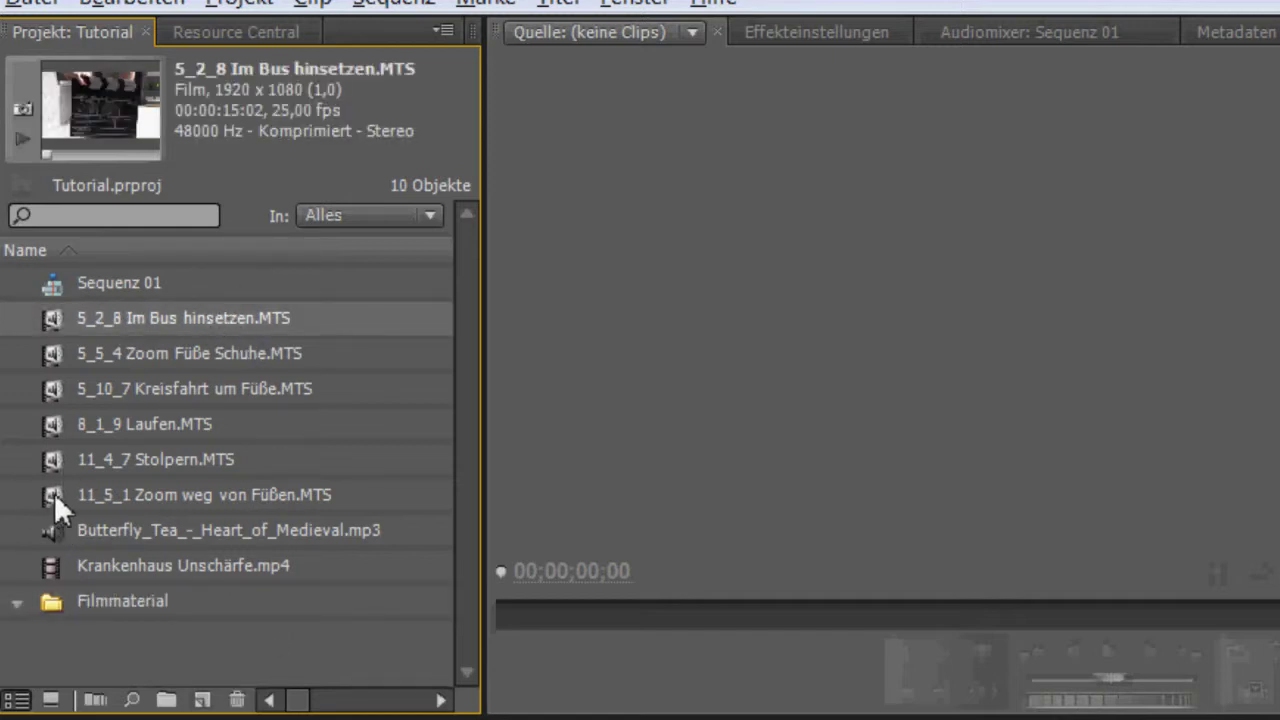
shift+click(54, 493)
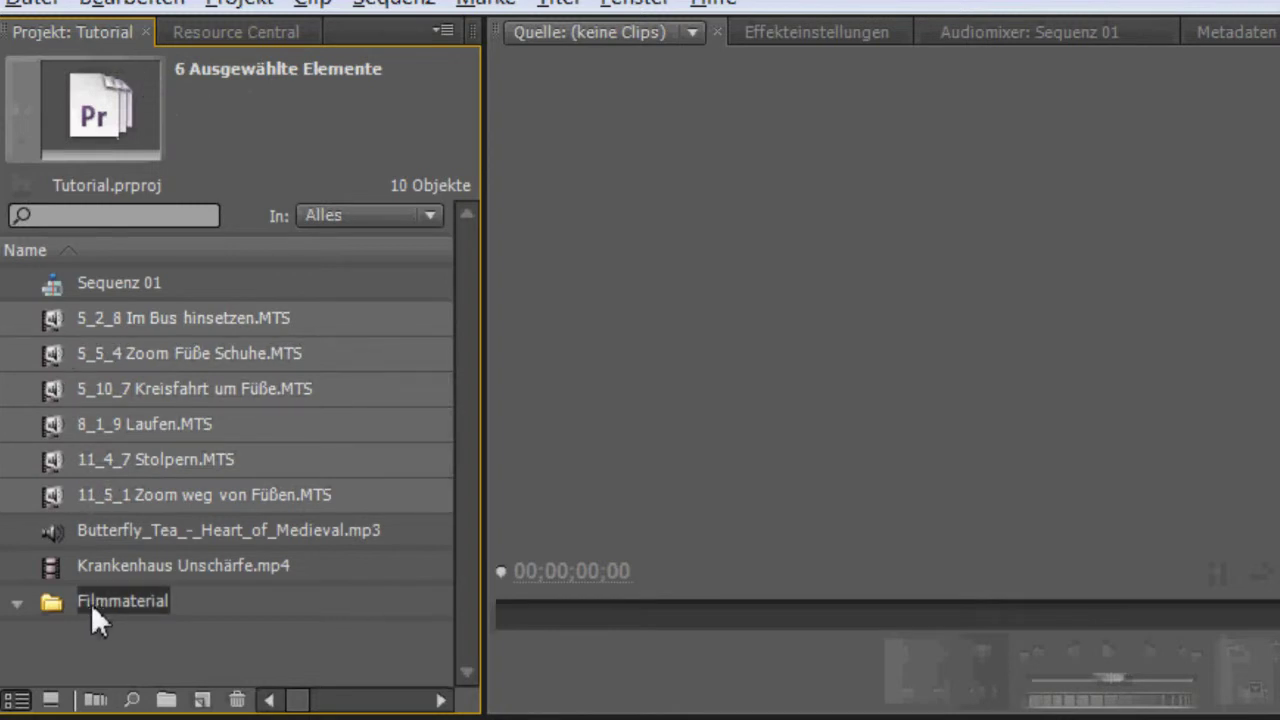
drag(91, 485, 91, 603)
click(65, 366)
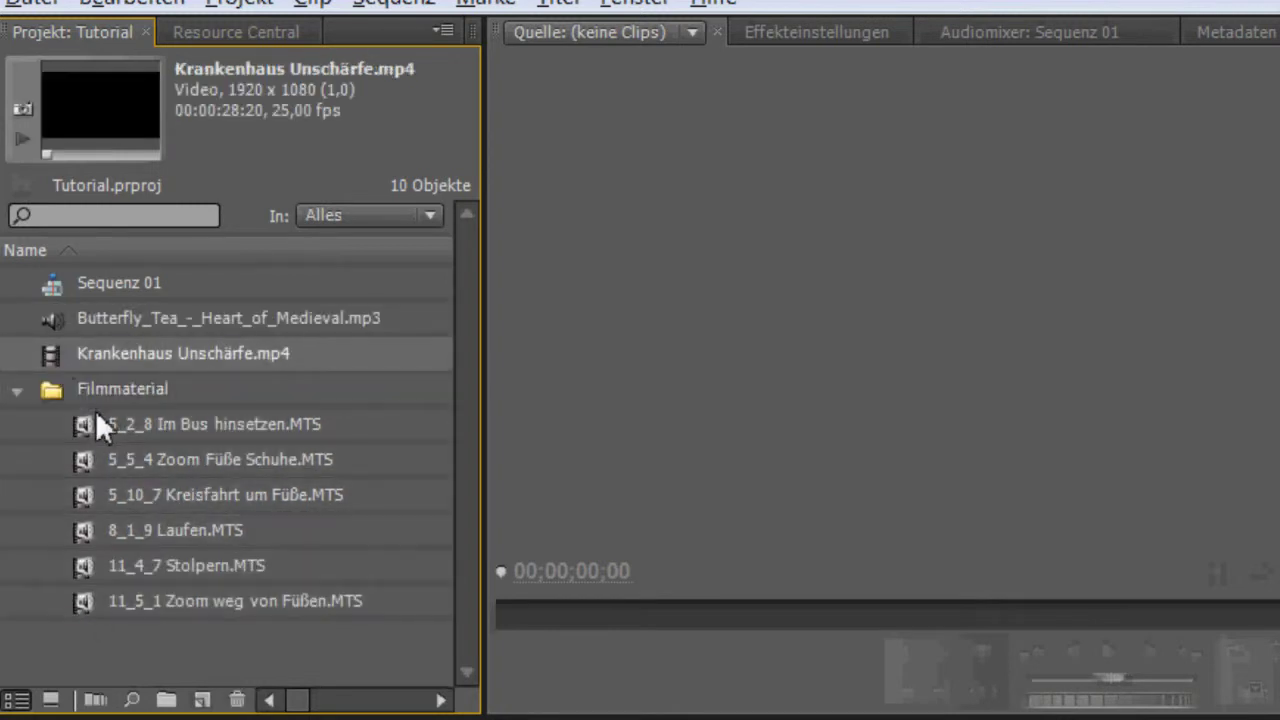
drag(63, 369, 98, 395)
click(18, 357)
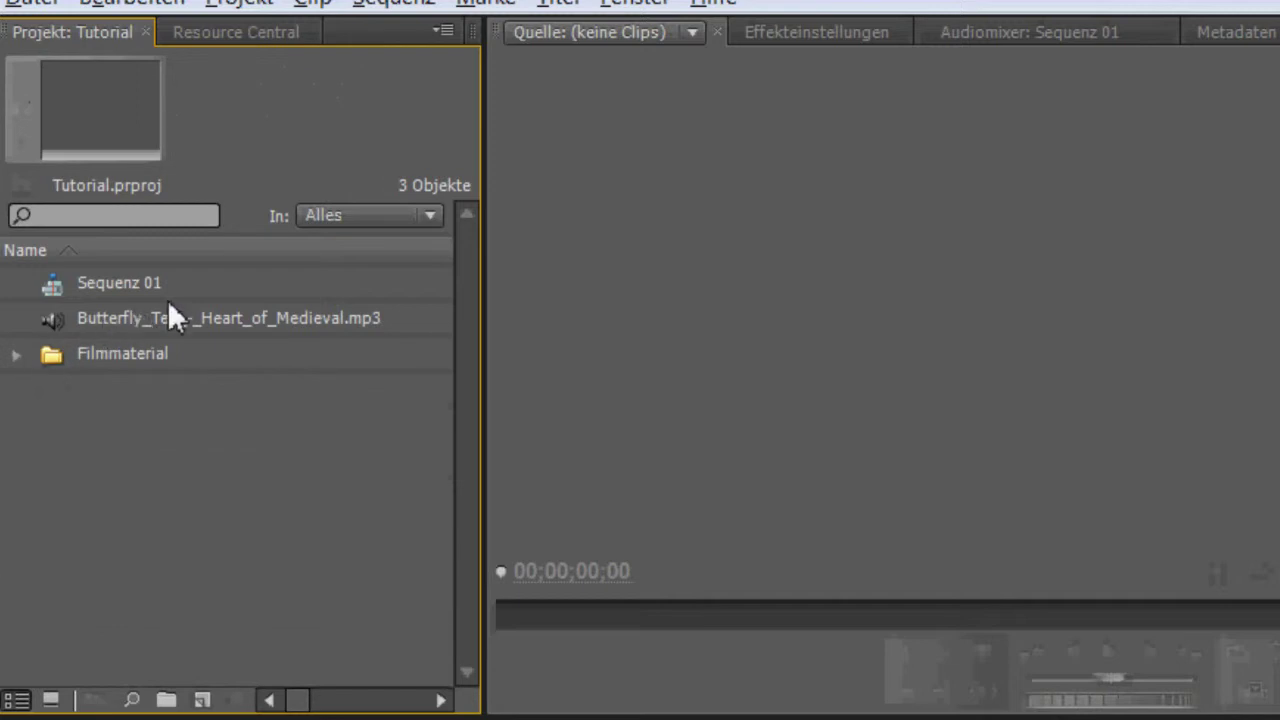
click(155, 320)
click(60, 352)
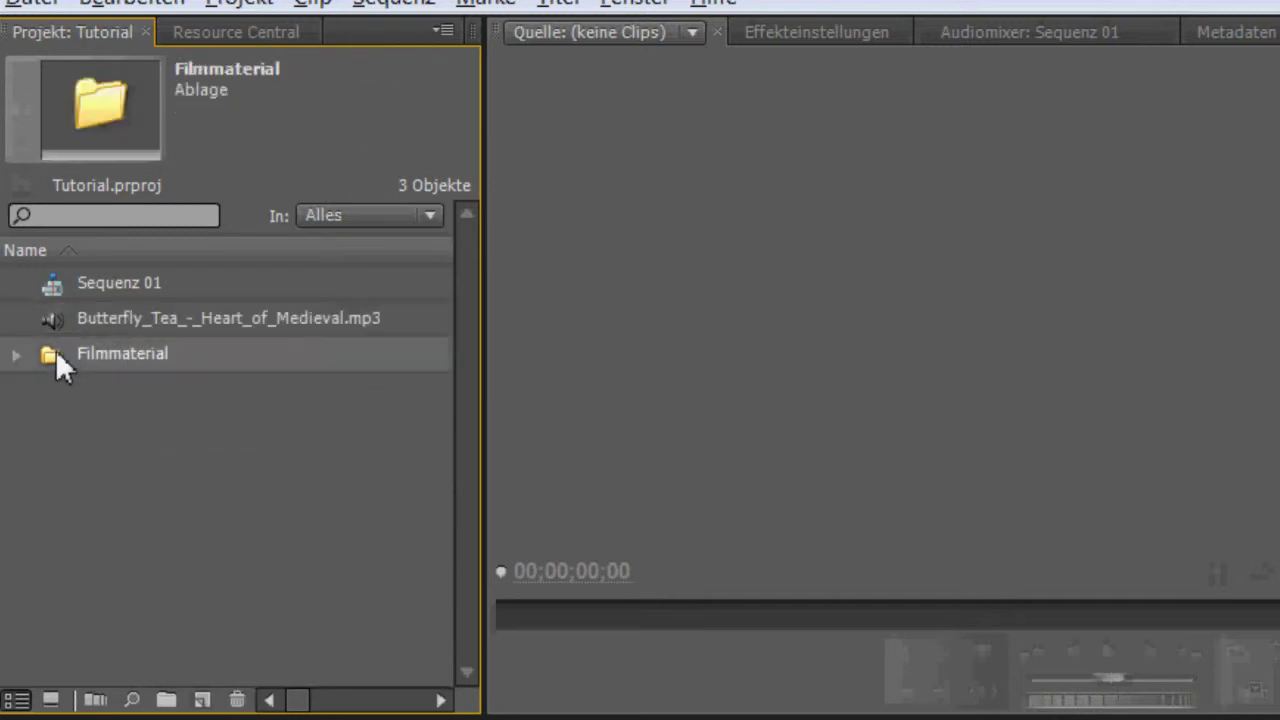
click(17, 356)
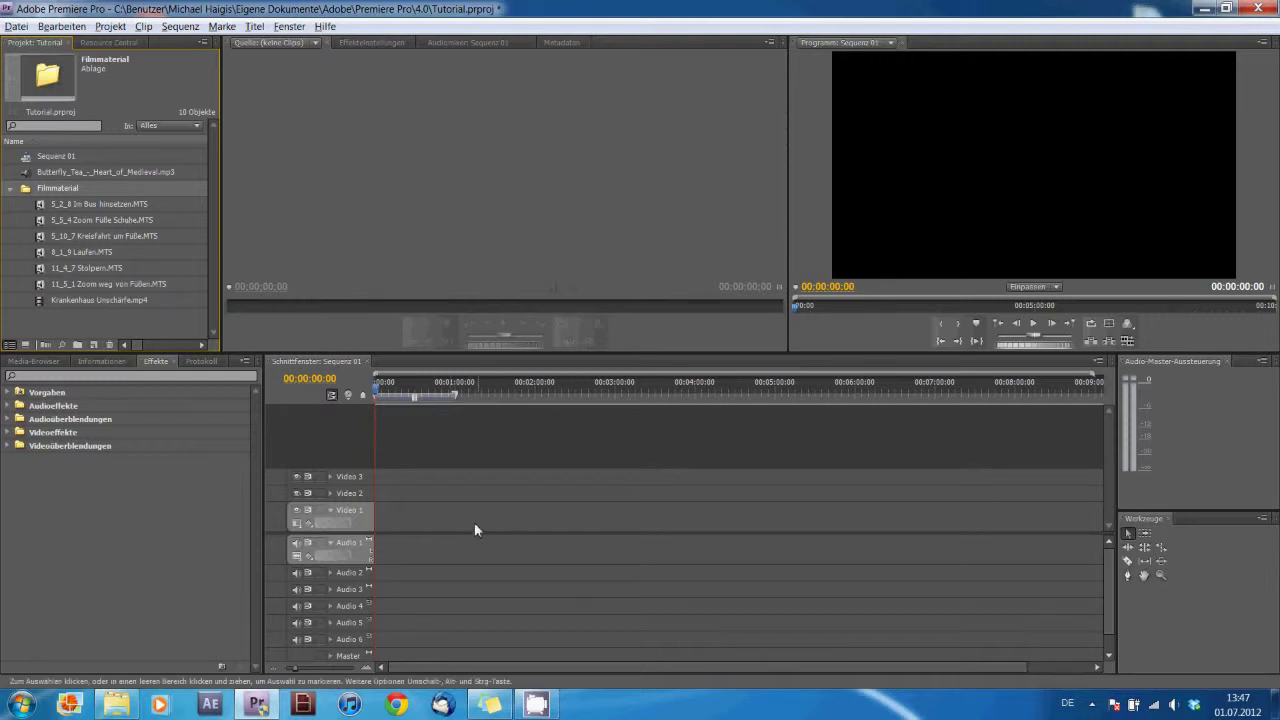
click(60, 321)
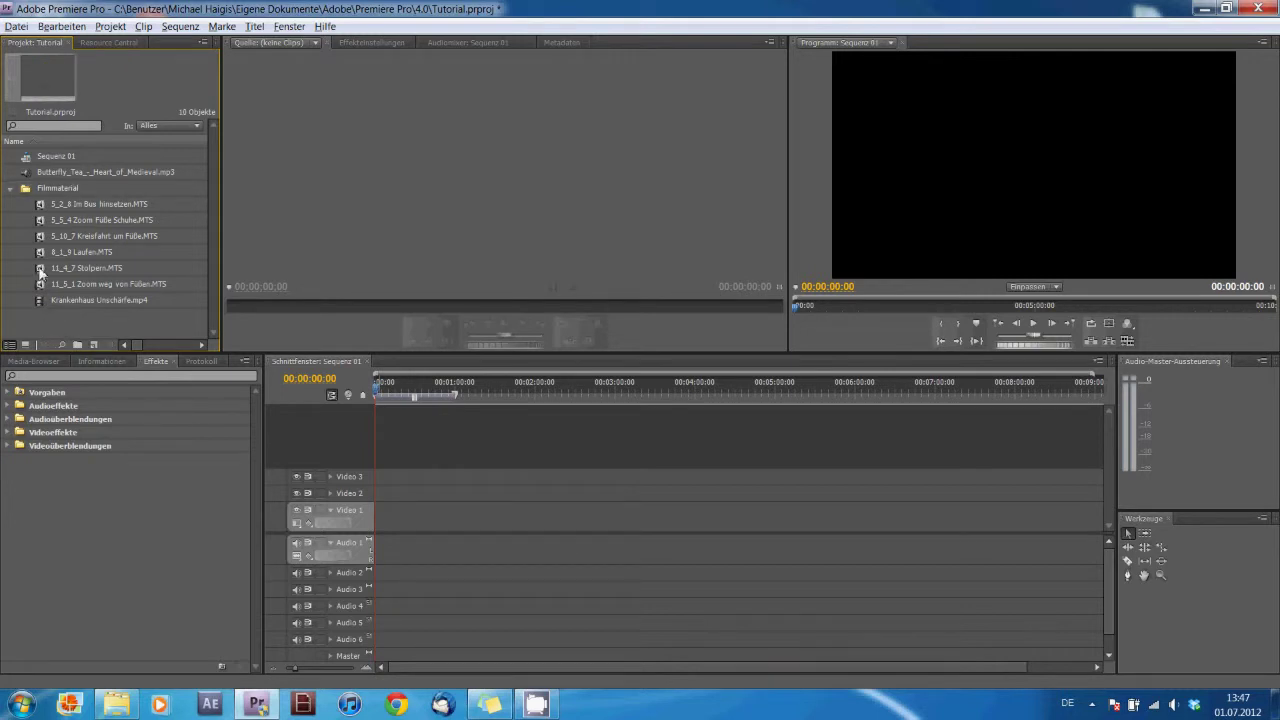
click(39, 204)
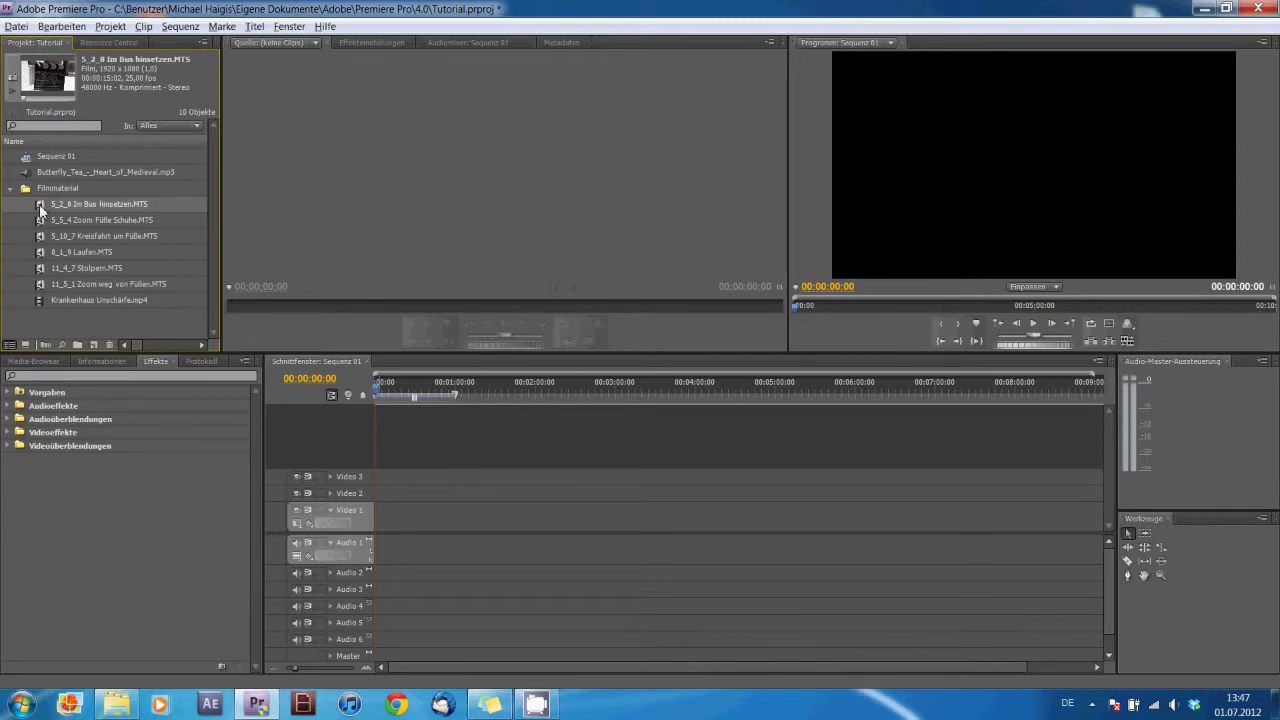
drag(305, 470, 381, 548)
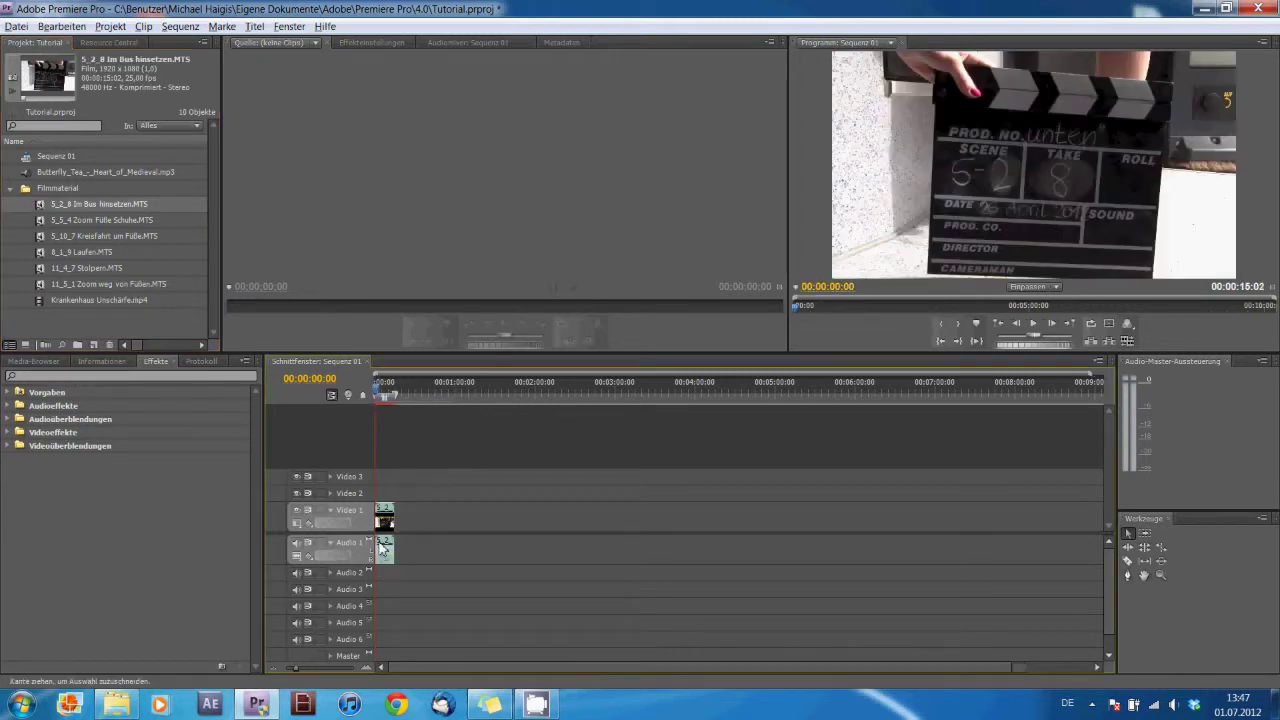
click(389, 392)
drag(389, 392, 386, 392)
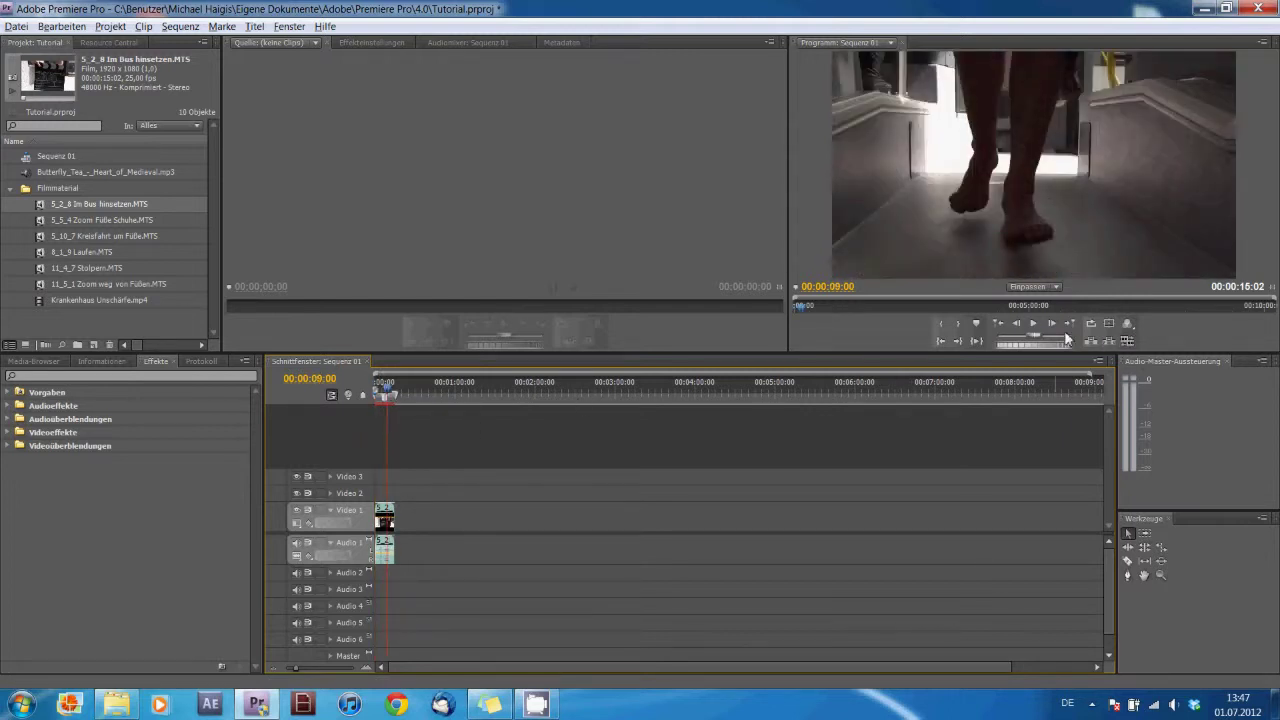
click(1034, 326)
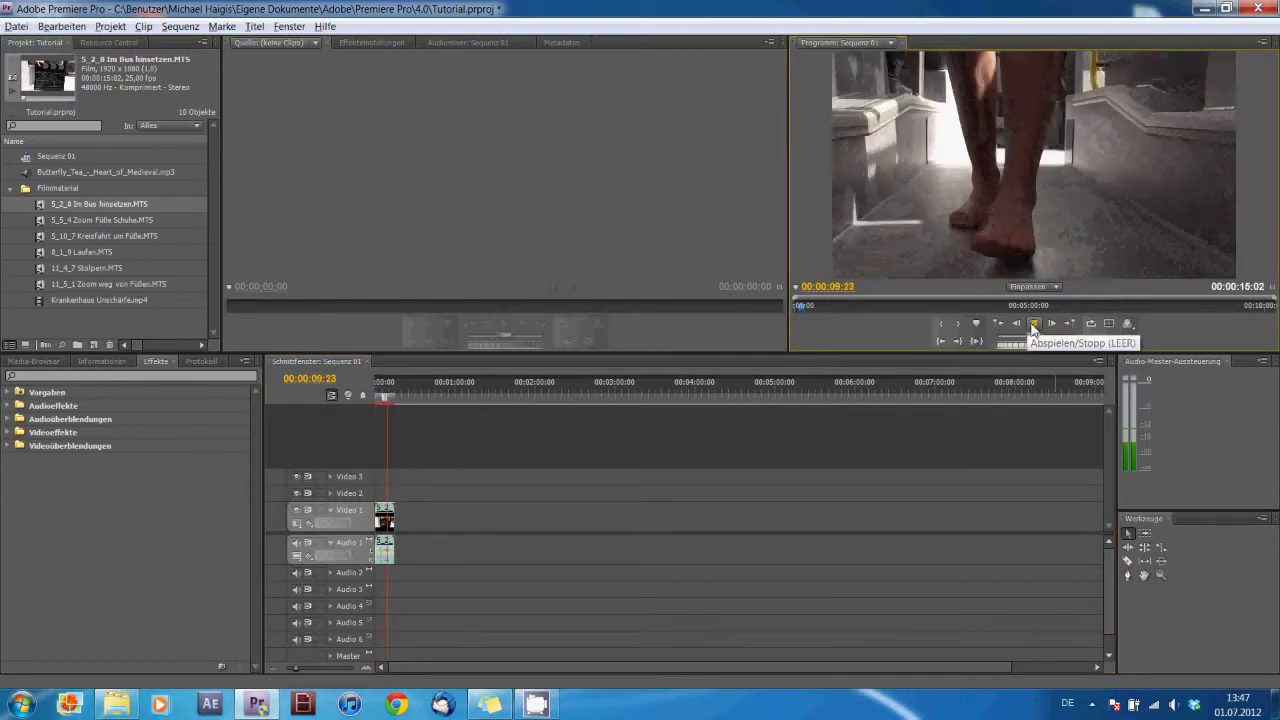
click(386, 522)
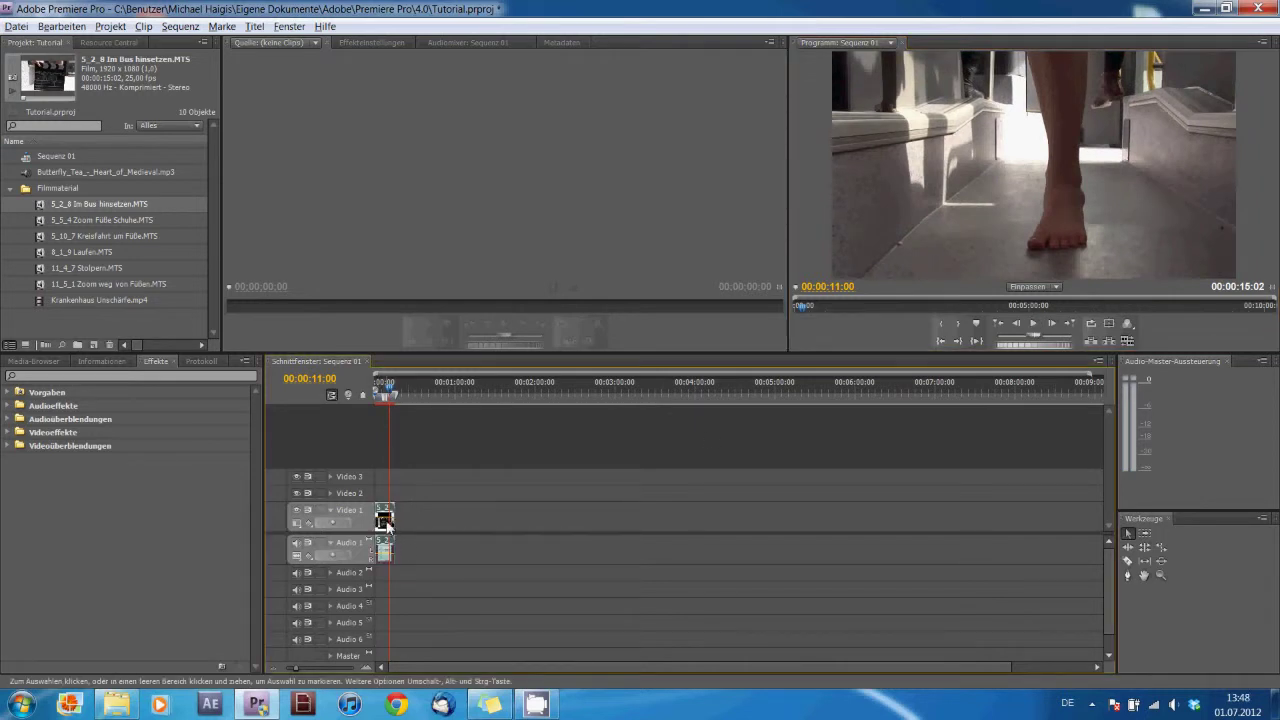
key(Delete)
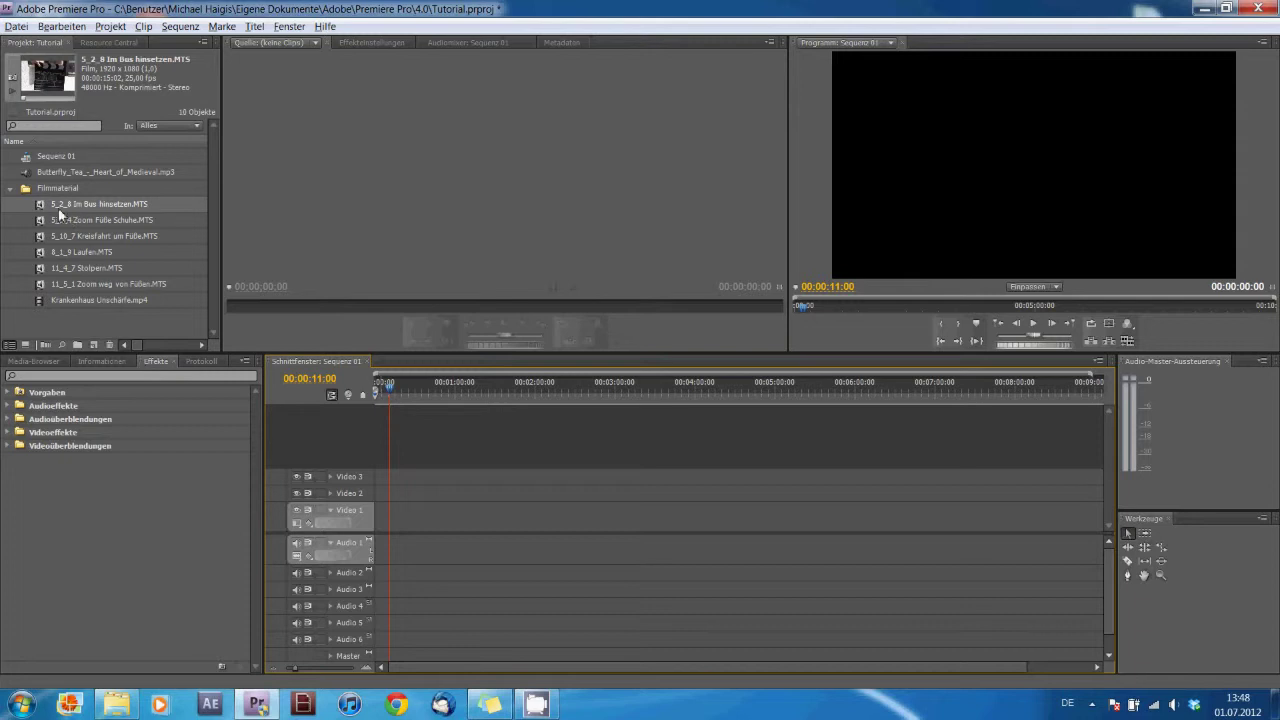
drag(40, 212, 378, 514)
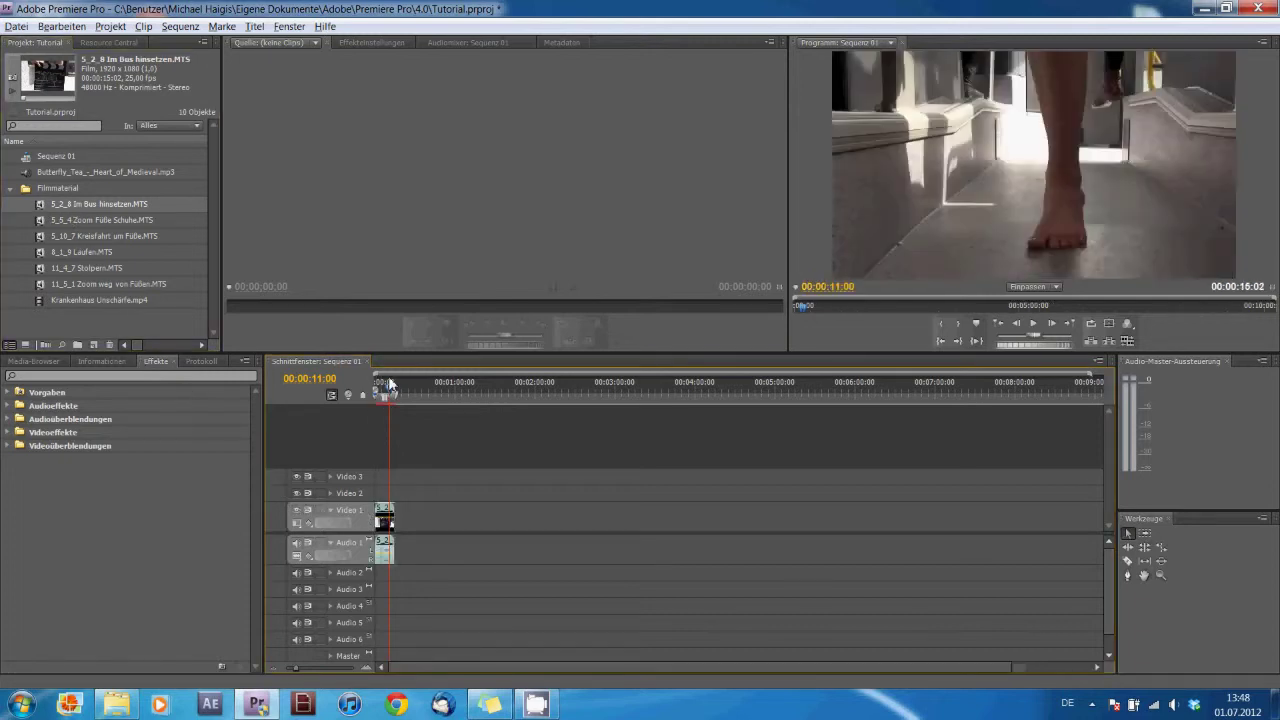
drag(395, 392, 376, 392)
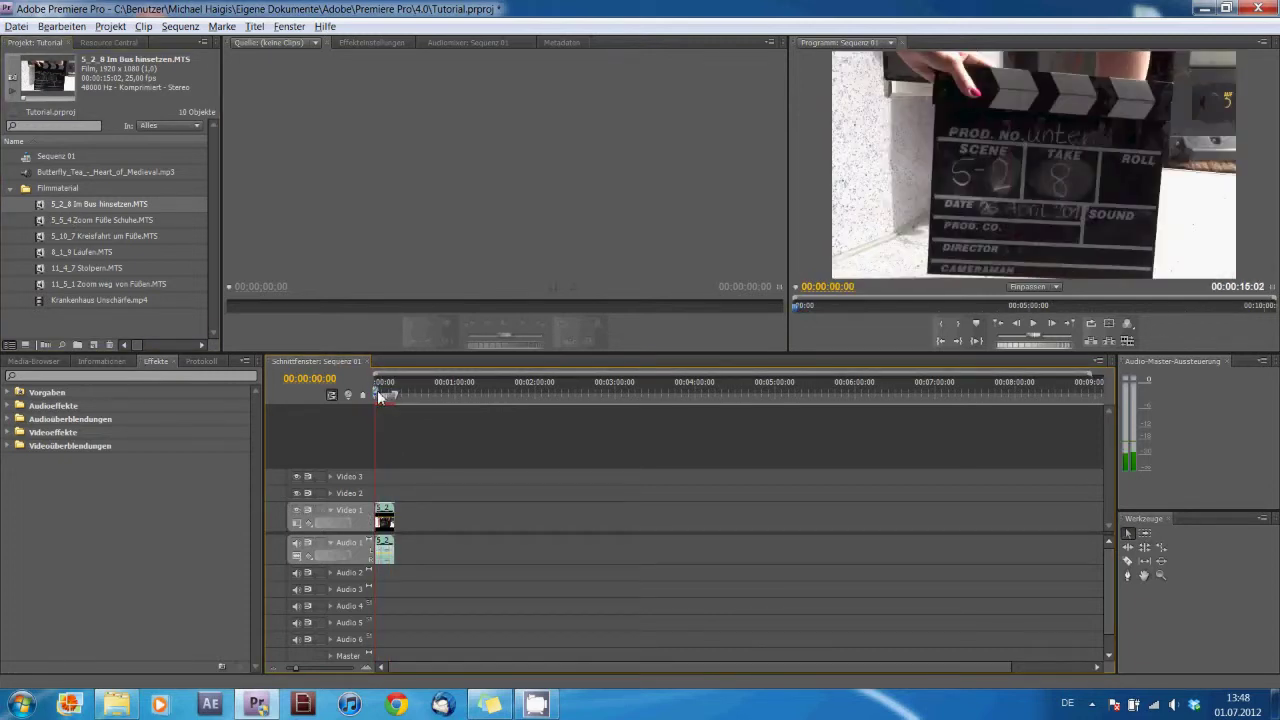
drag(395, 527, 393, 527)
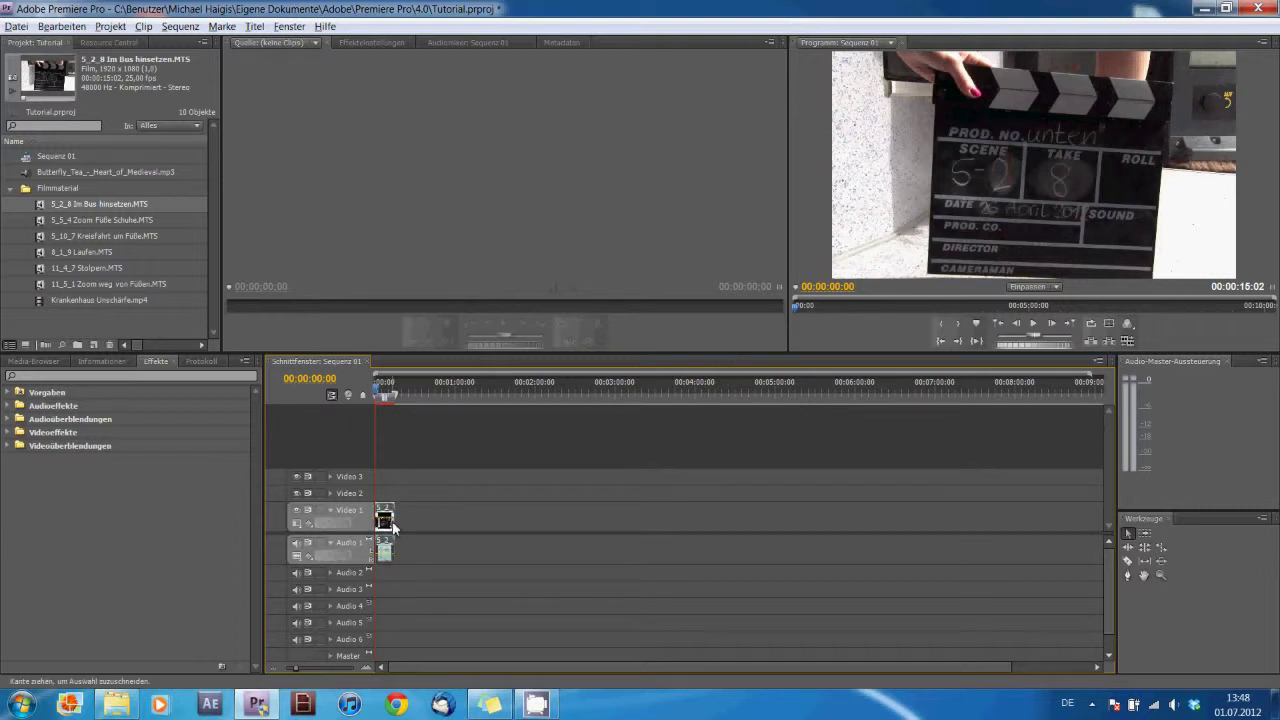
key(Delete)
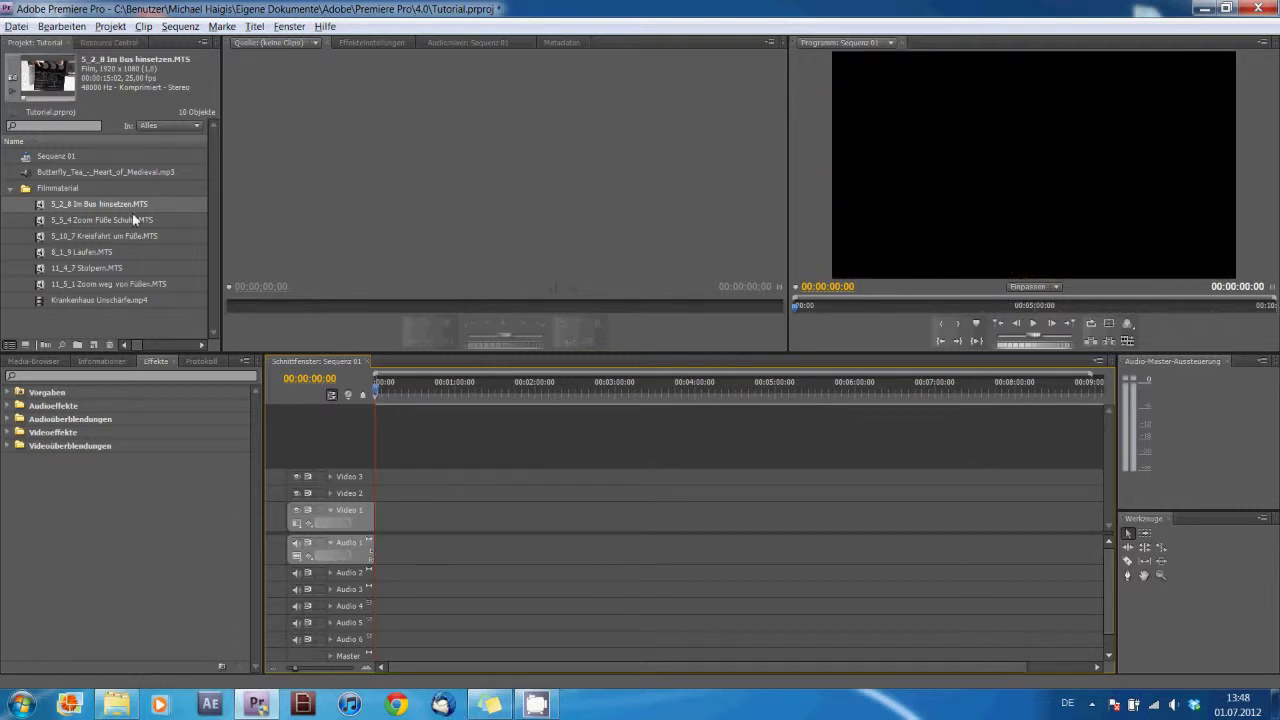
Mark In at 00:00:06:07 and Out on 5_2_8 Im Bus hinsetzen.MTS, giving a 3:11 duration
double_click(41, 206)
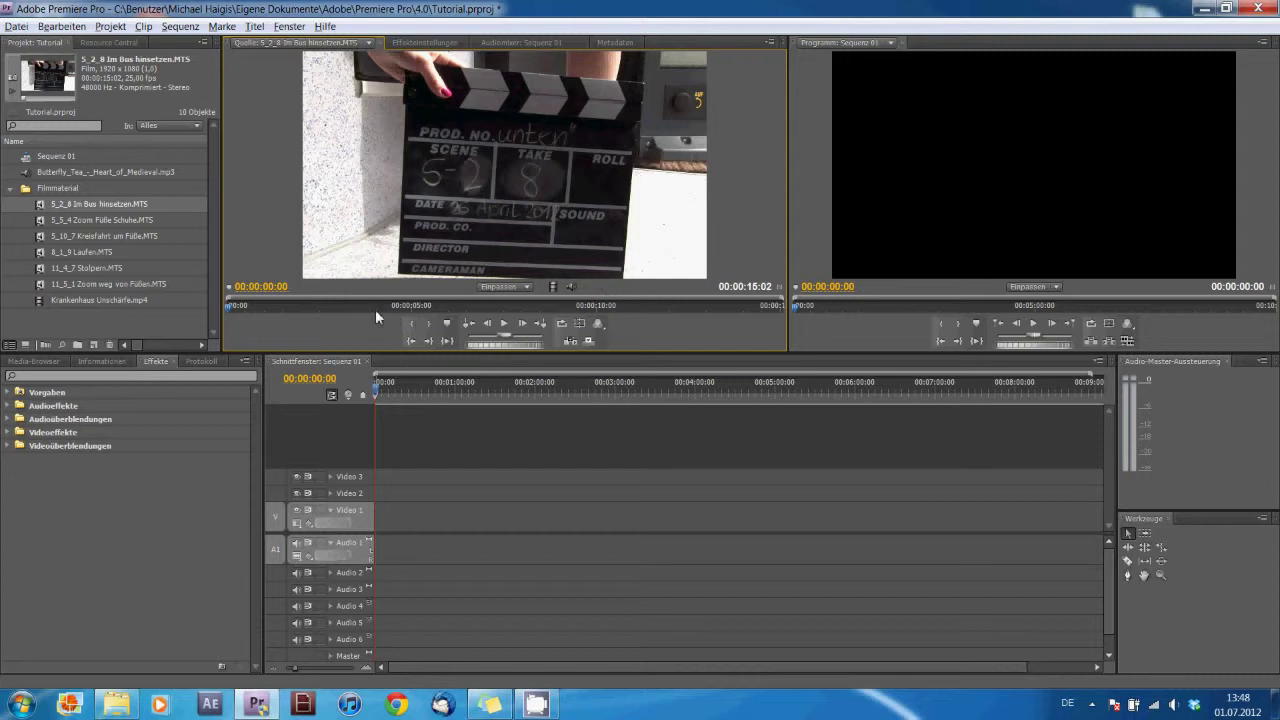
drag(306, 306, 325, 304)
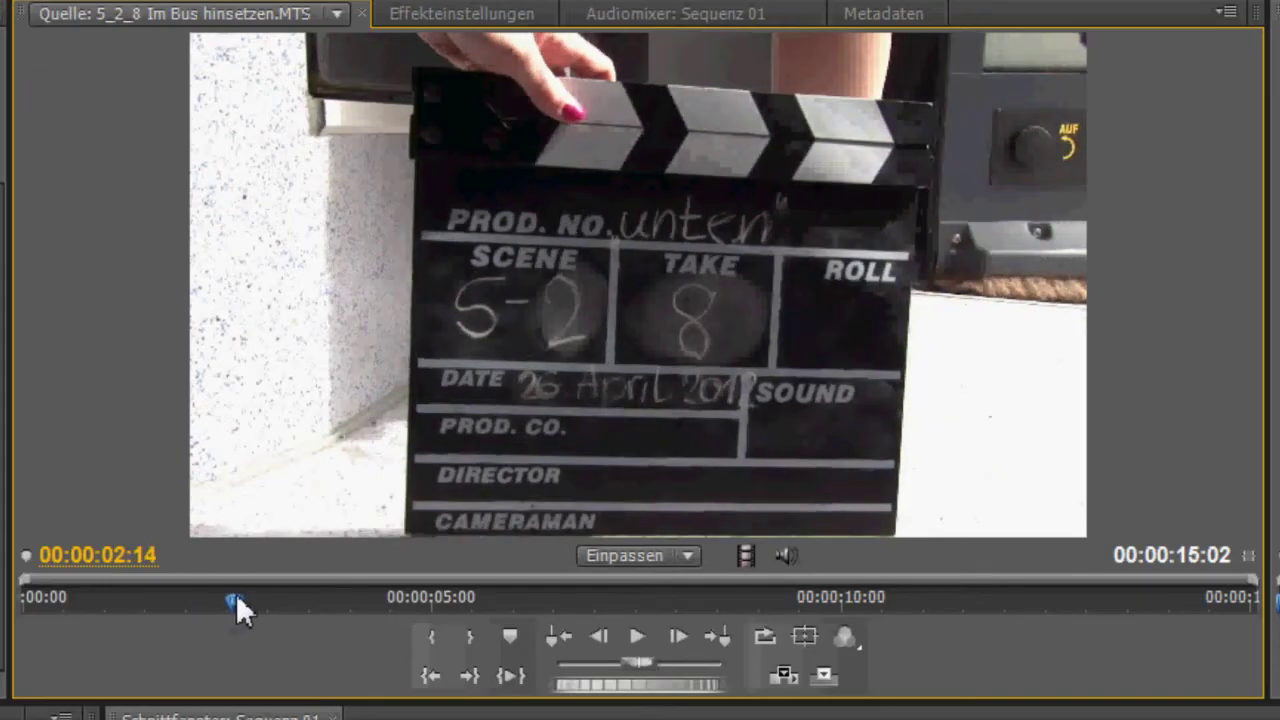
drag(237, 600, 538, 604)
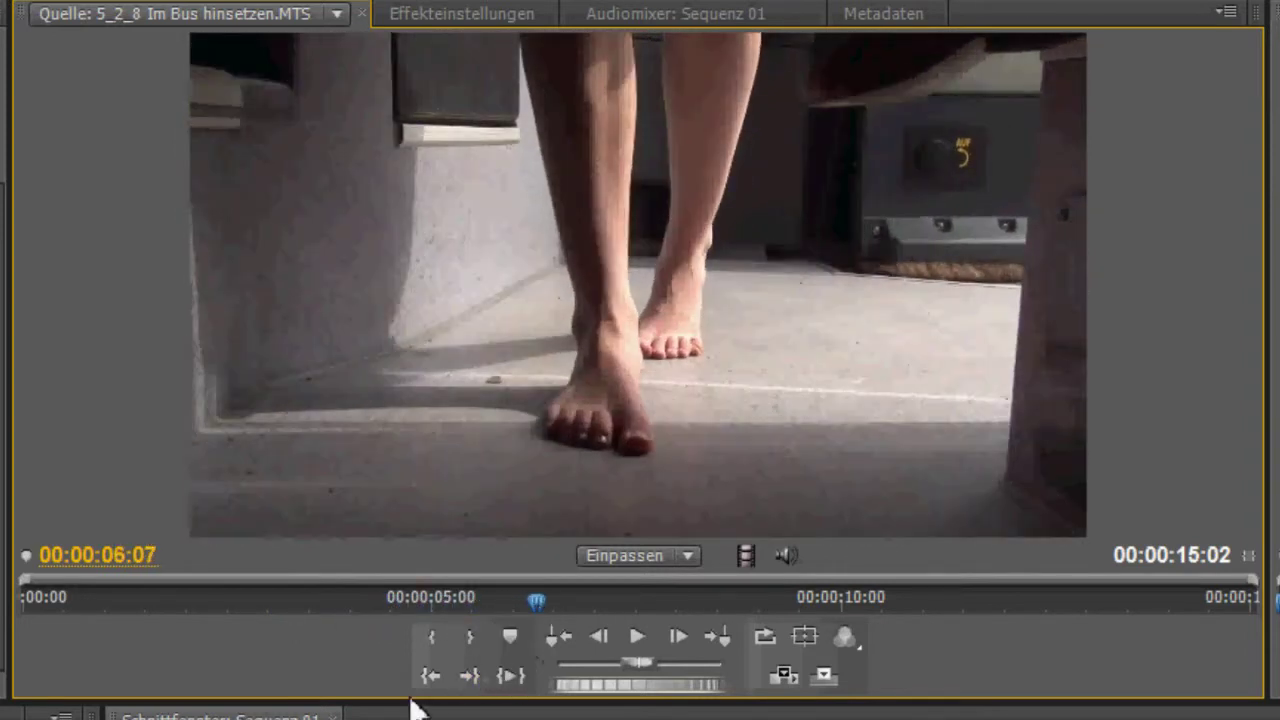
click(431, 639)
drag(612, 602, 817, 606)
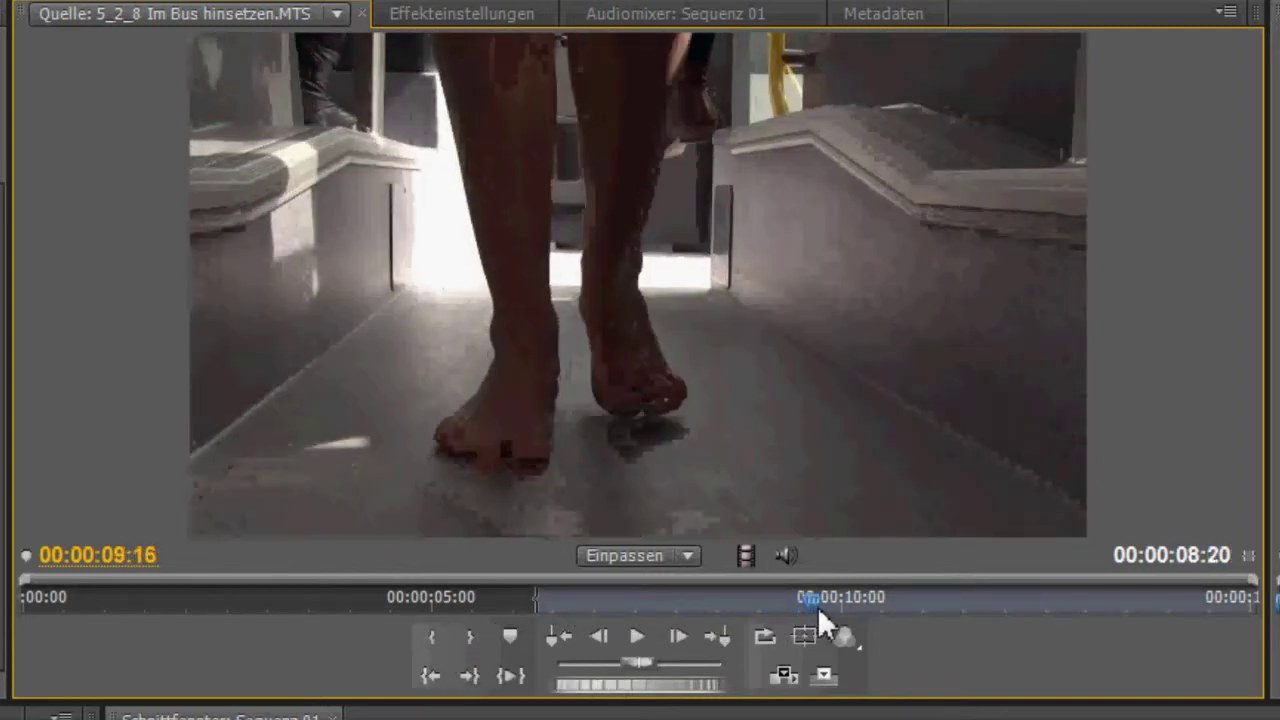
click(470, 636)
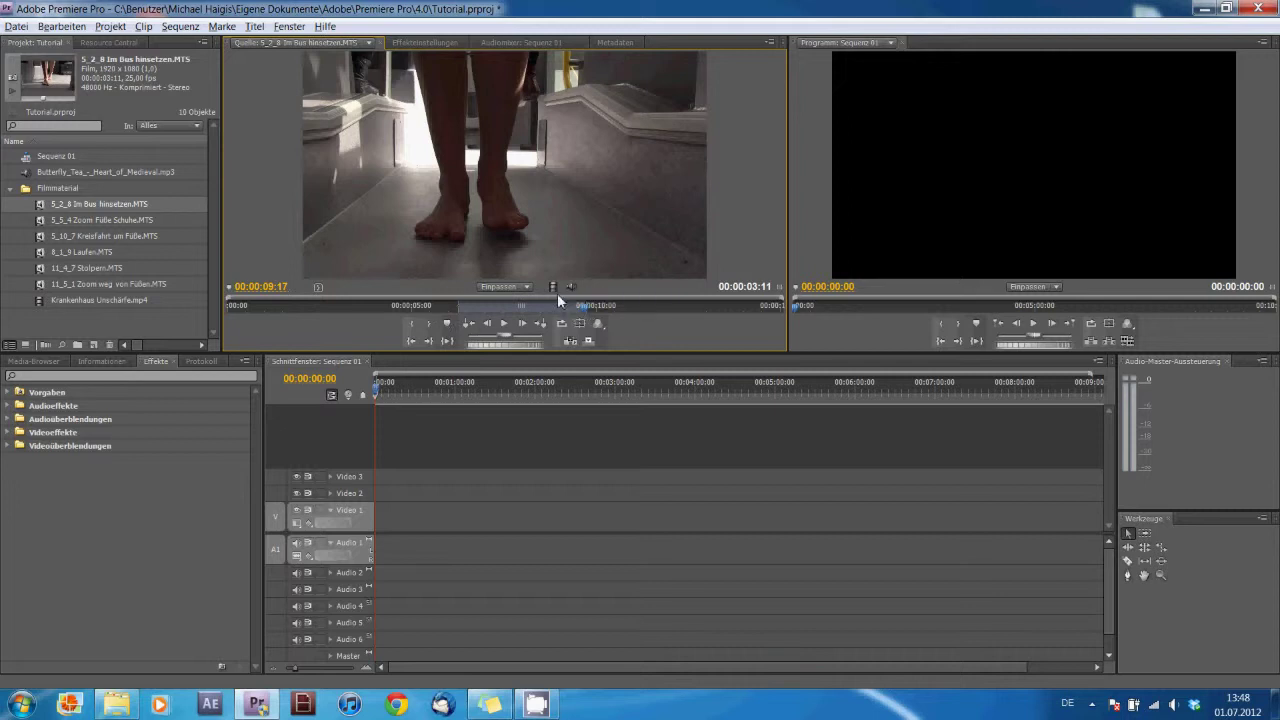
Try dropping the trimmed clip into the sequence, deleting the misplaced clip and stray Audio 1 piece
drag(554, 287, 404, 515)
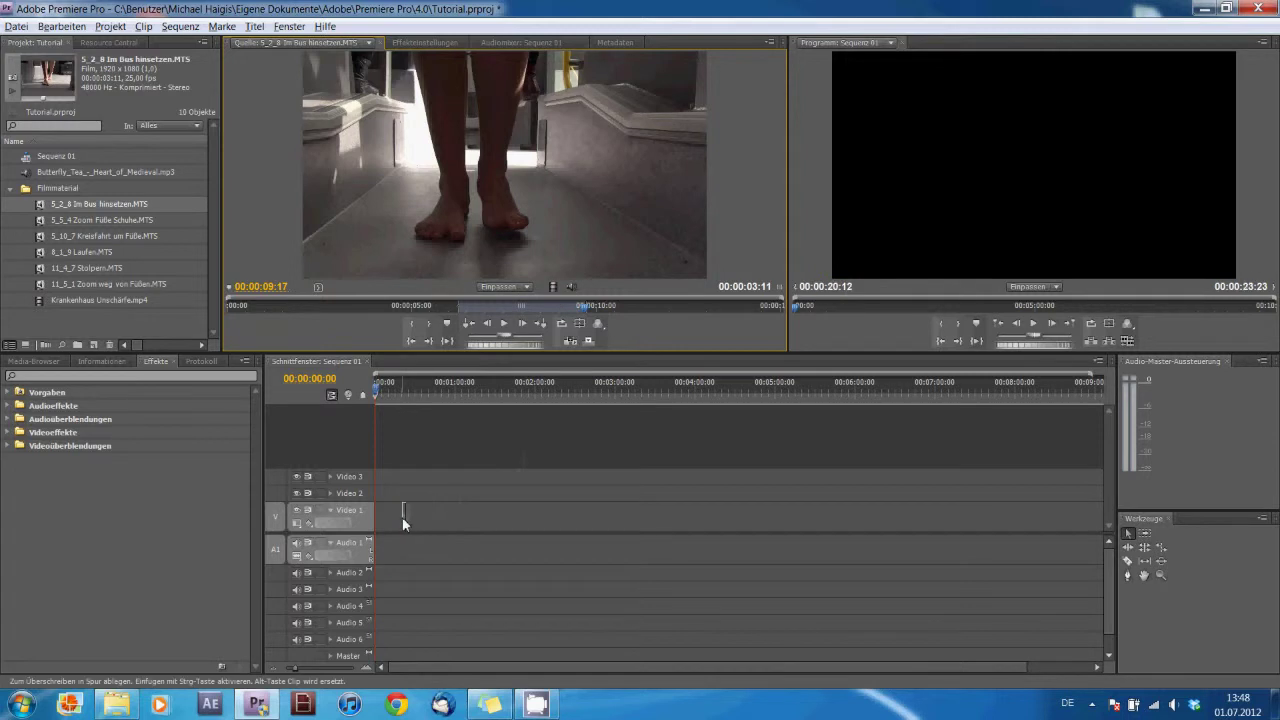
click(404, 392)
click(1034, 325)
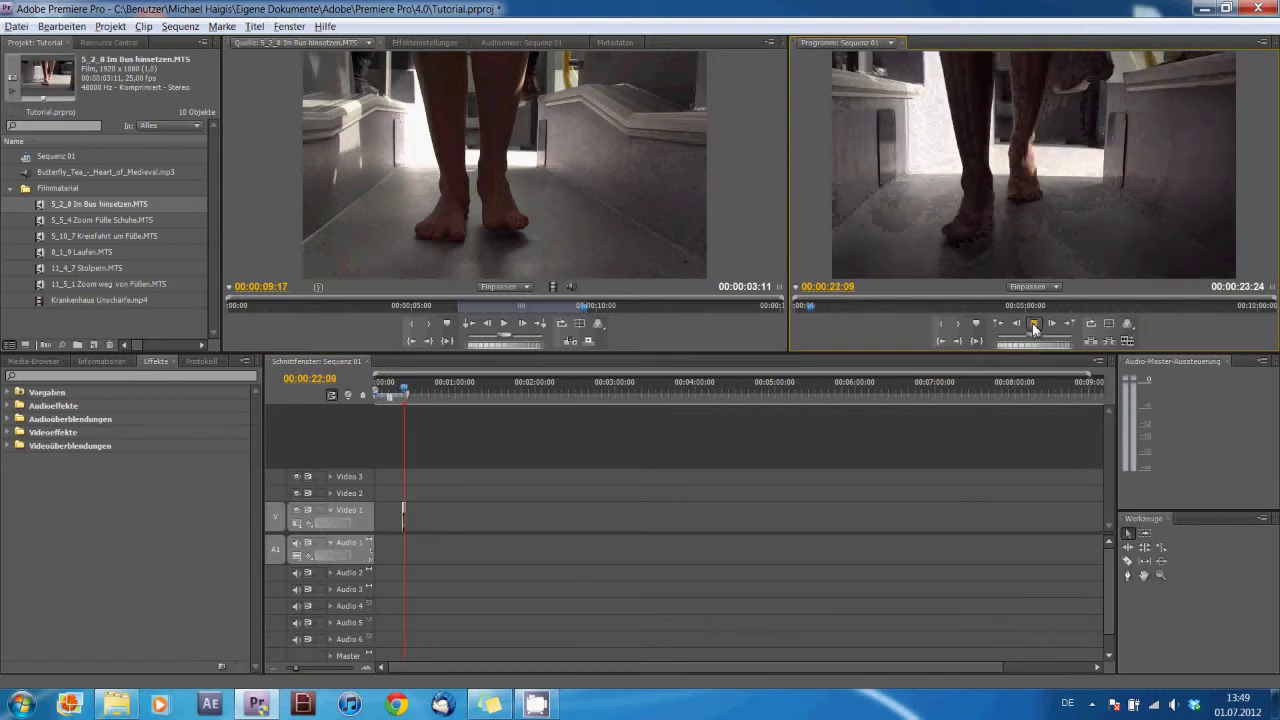
click(1034, 325)
click(404, 517)
key(Delete)
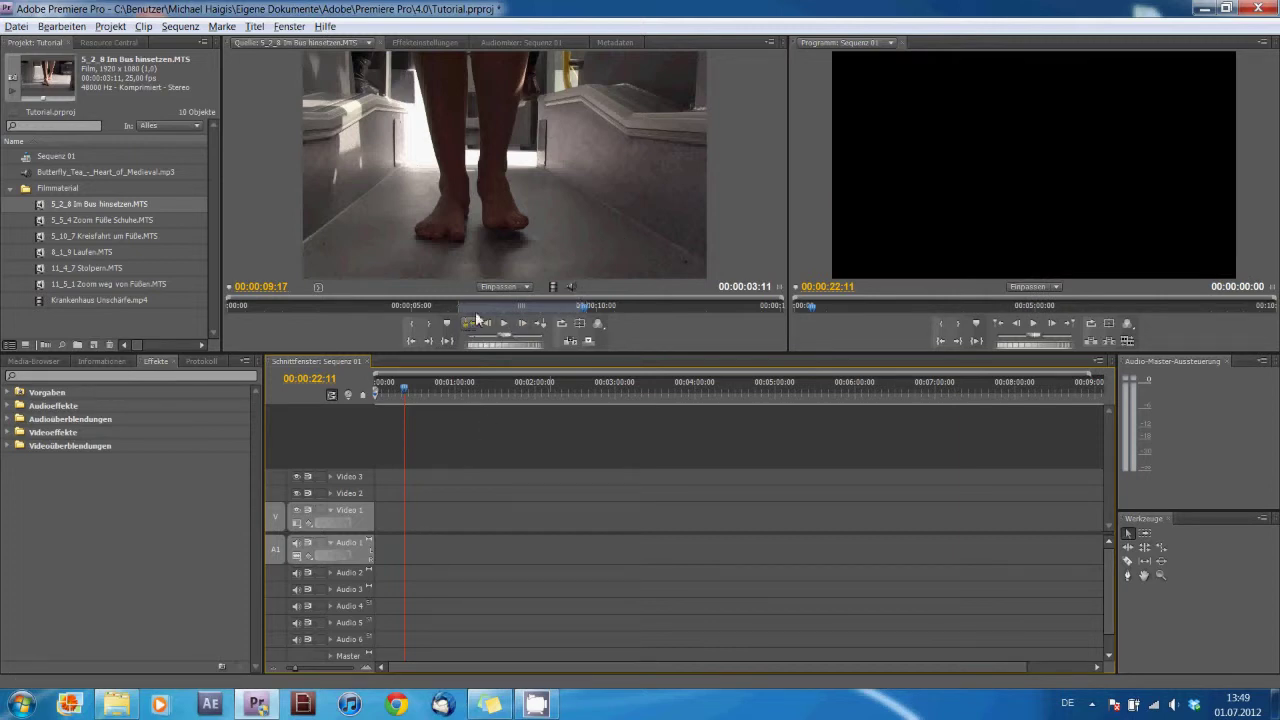
click(571, 284)
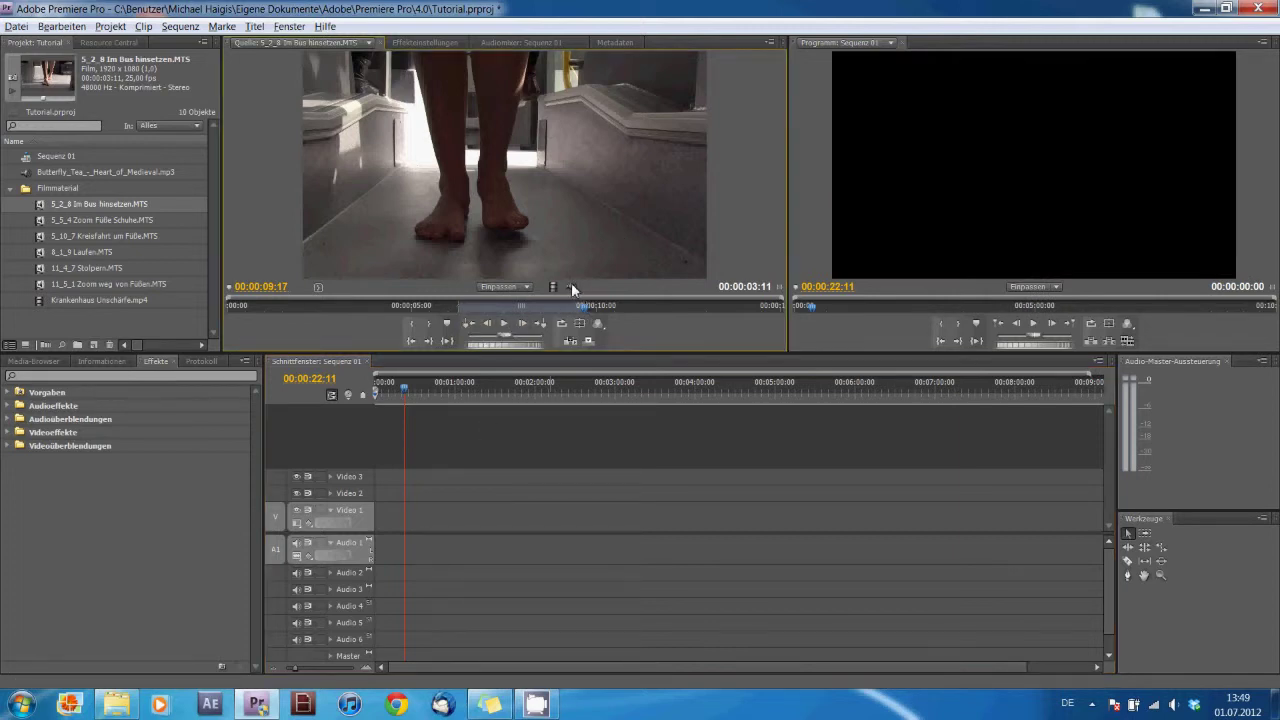
drag(522, 431, 399, 558)
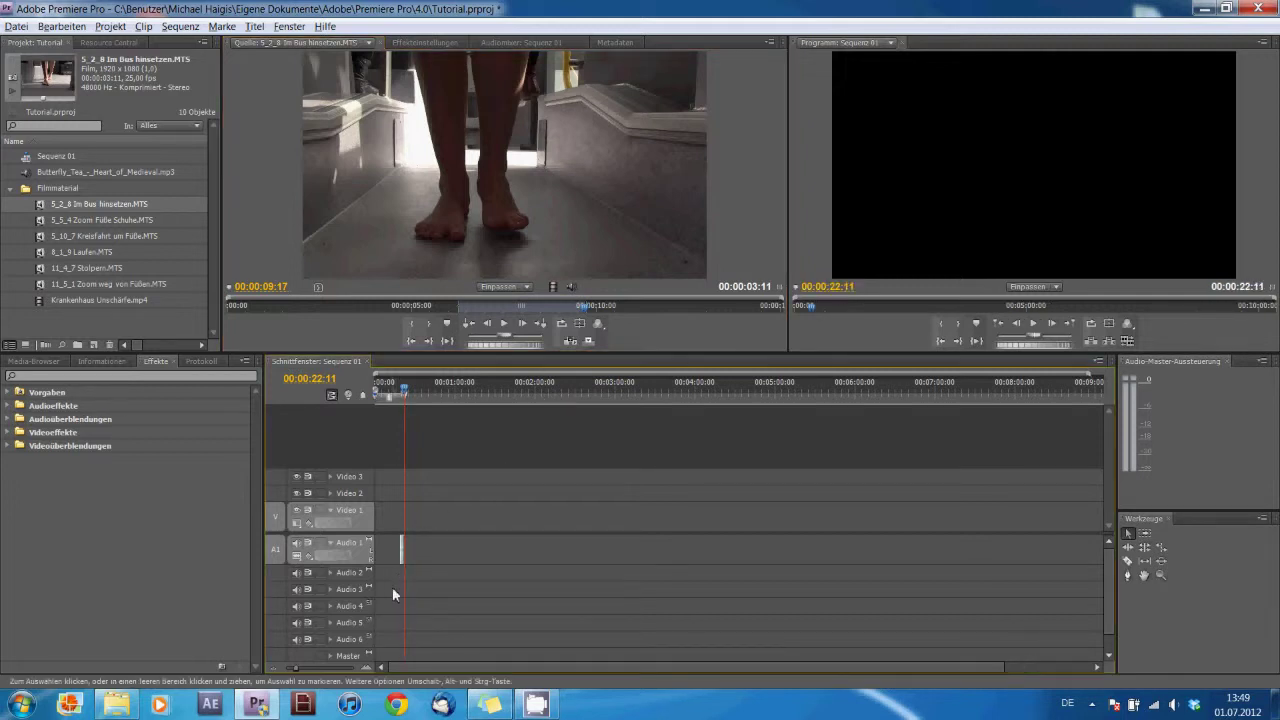
click(402, 394)
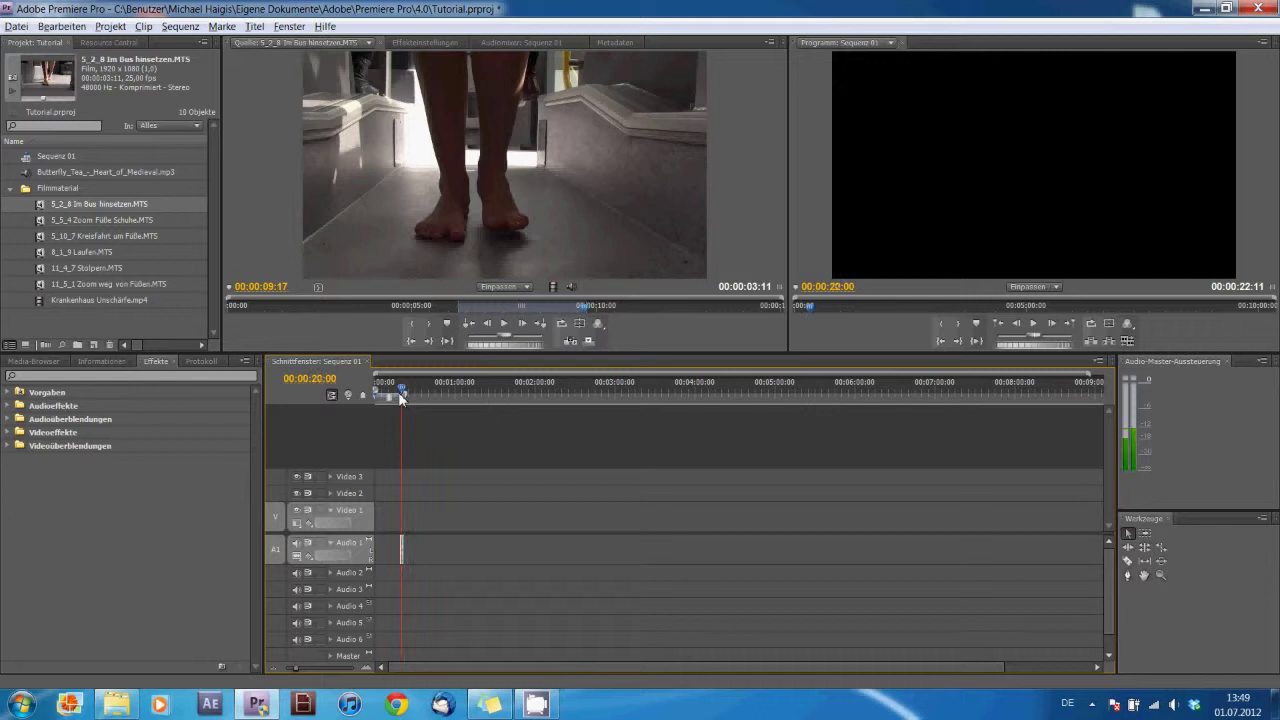
drag(404, 398, 402, 396)
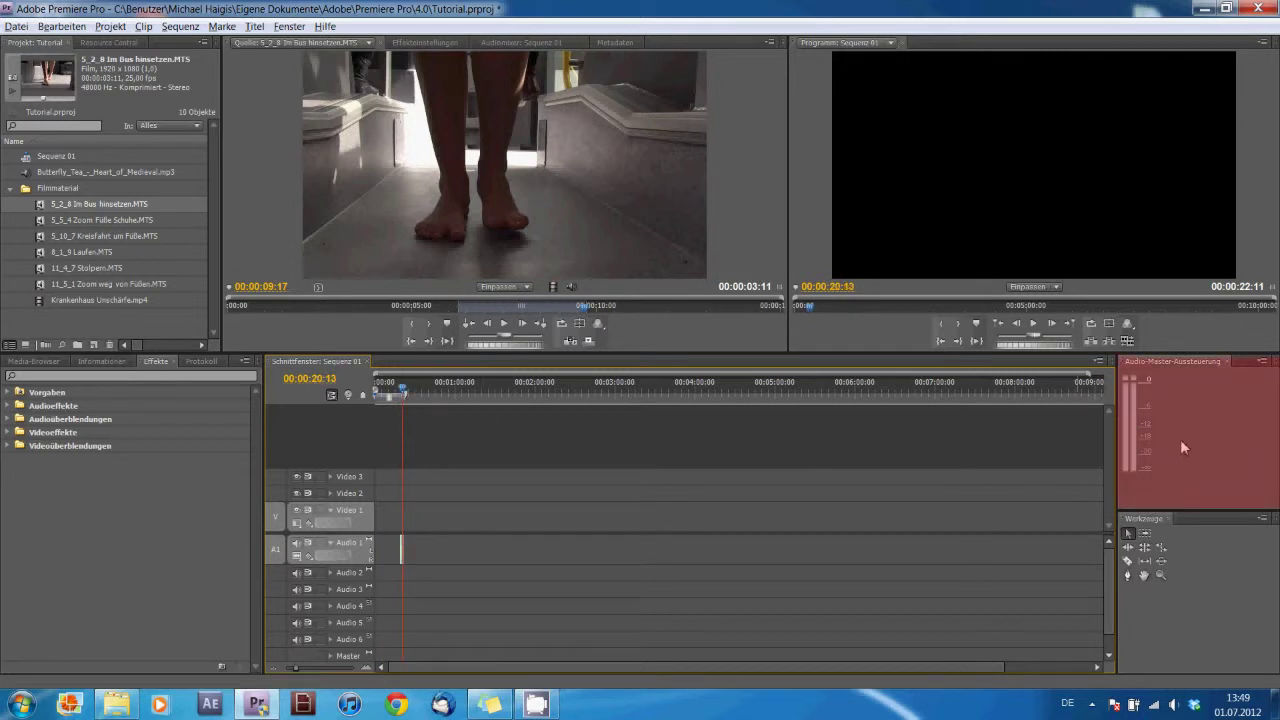
click(404, 394)
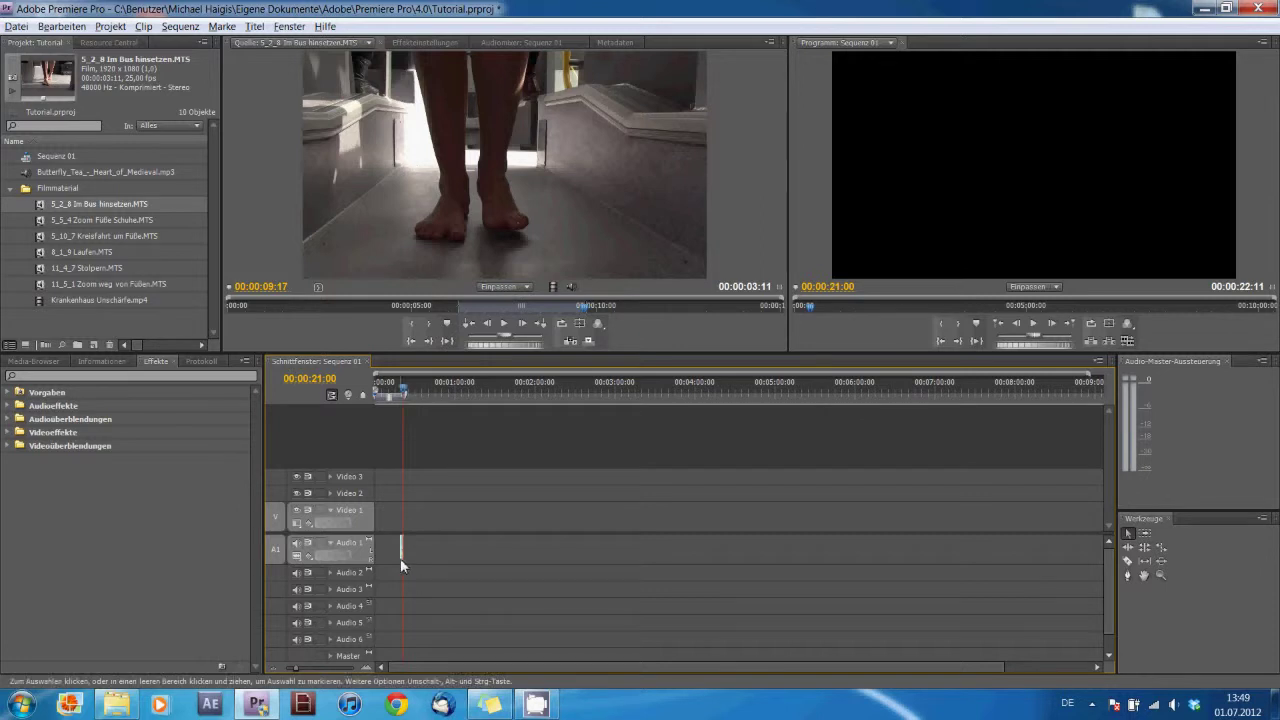
key(Delete)
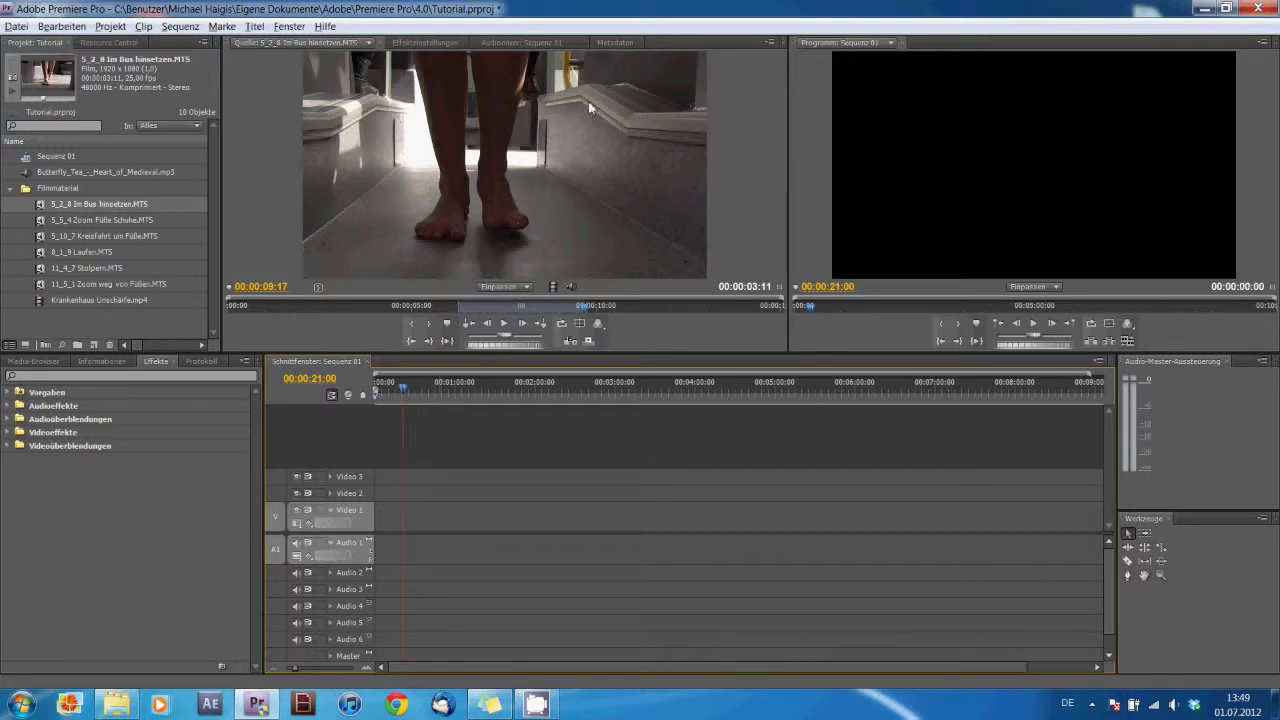
Place the trimmed clip on Video 1 and Audio 1 and slide it to 00:00:00:00
click(503, 188)
drag(418, 548, 410, 540)
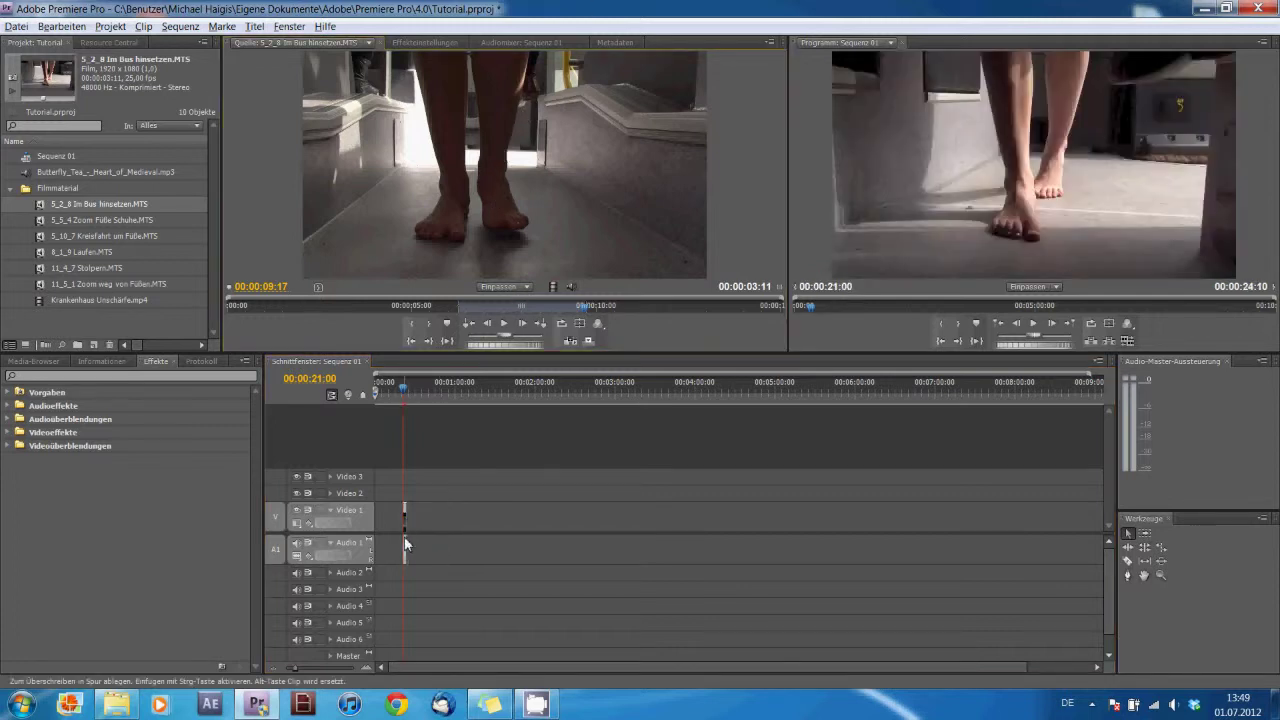
drag(294, 668, 310, 668)
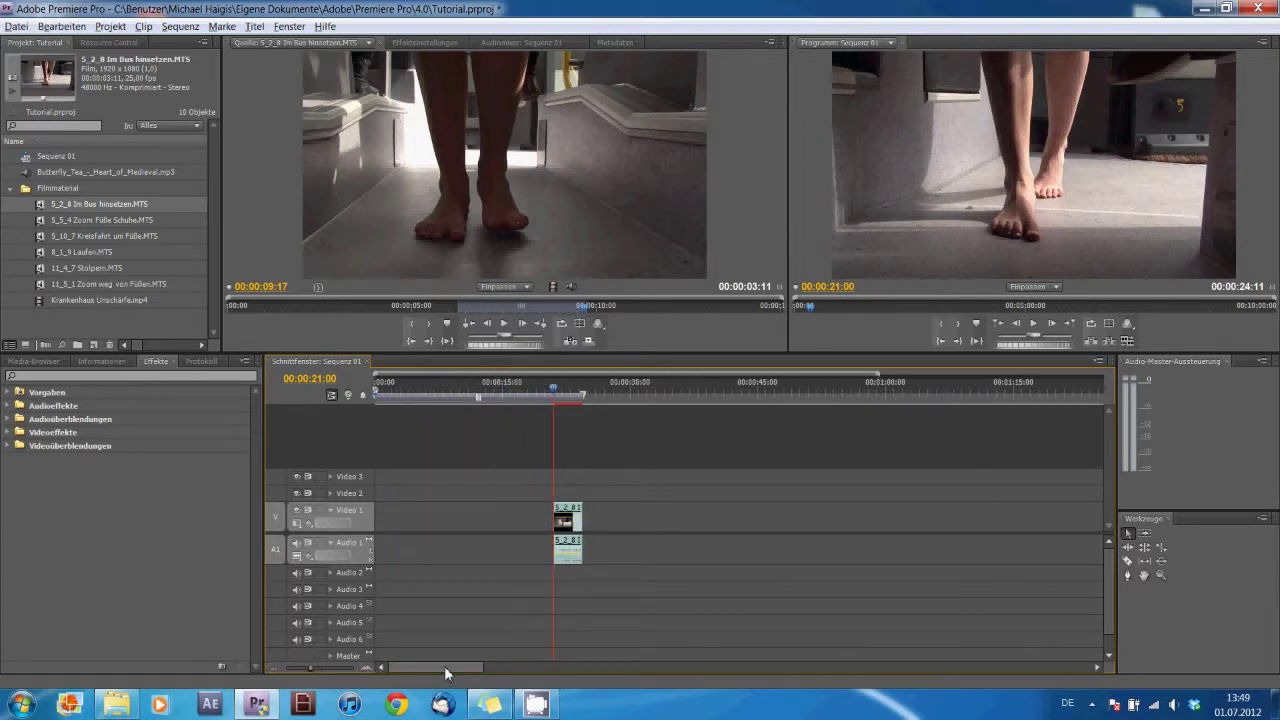
drag(565, 512, 385, 522)
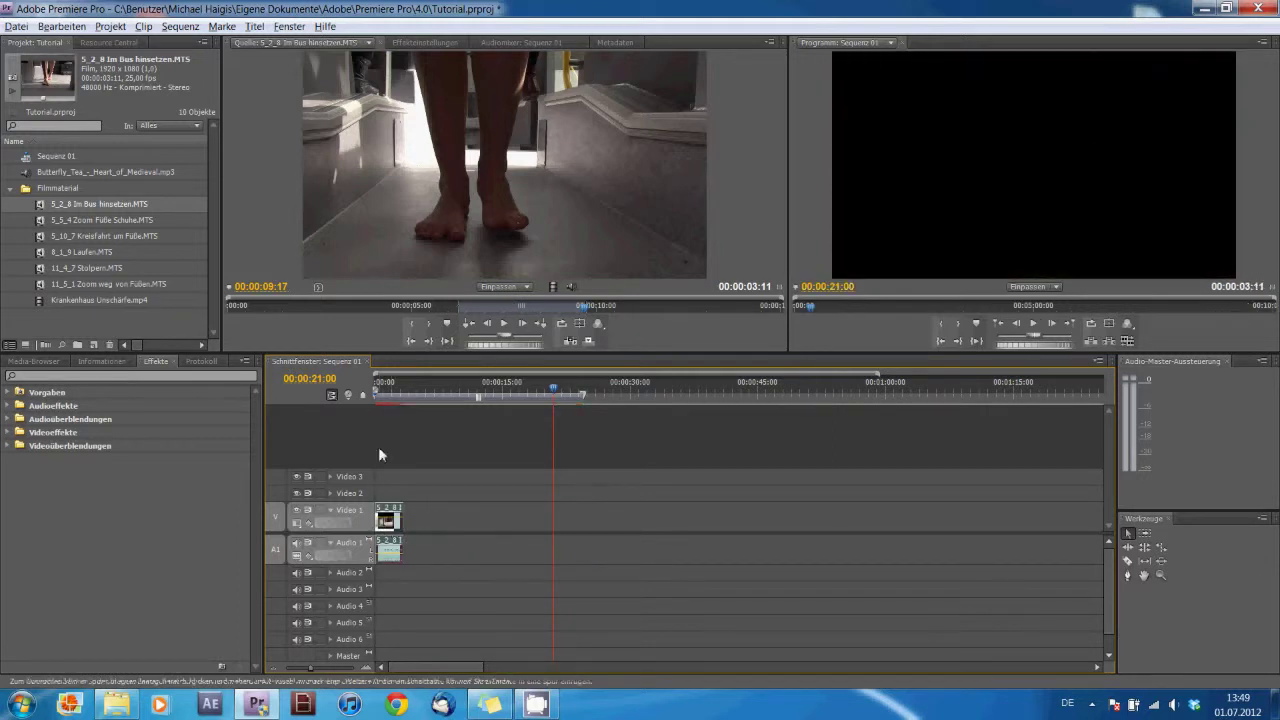
click(391, 396)
drag(391, 396, 367, 396)
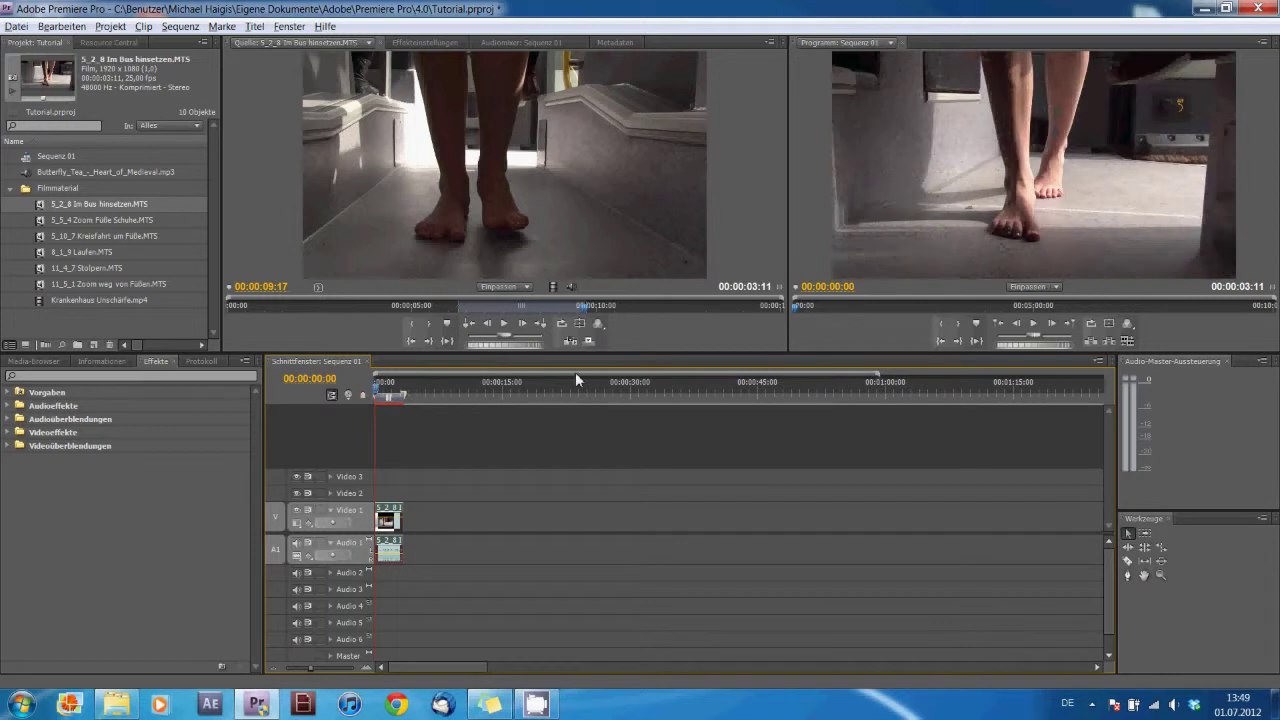
Trim 5_5_4 Zoom Füße Schuhe.MTS to 00:00:02:19, add it after the first clip, and preview
double_click(105, 221)
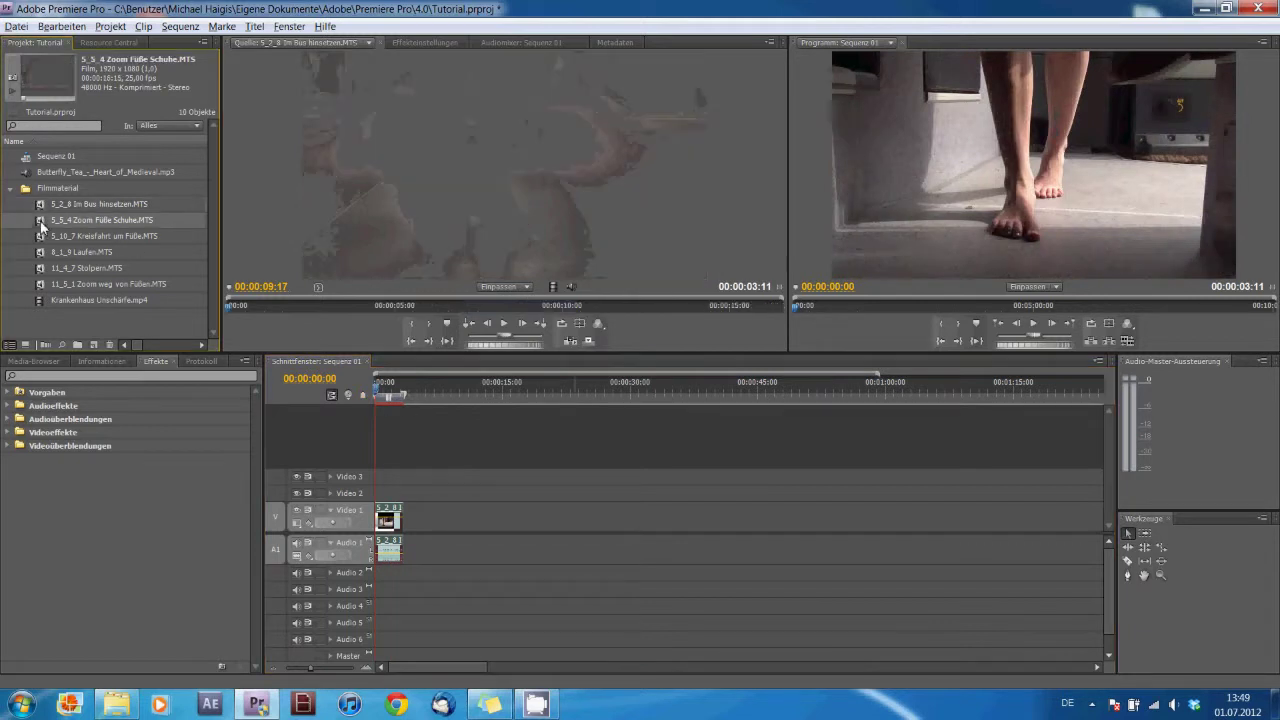
drag(311, 304, 428, 308)
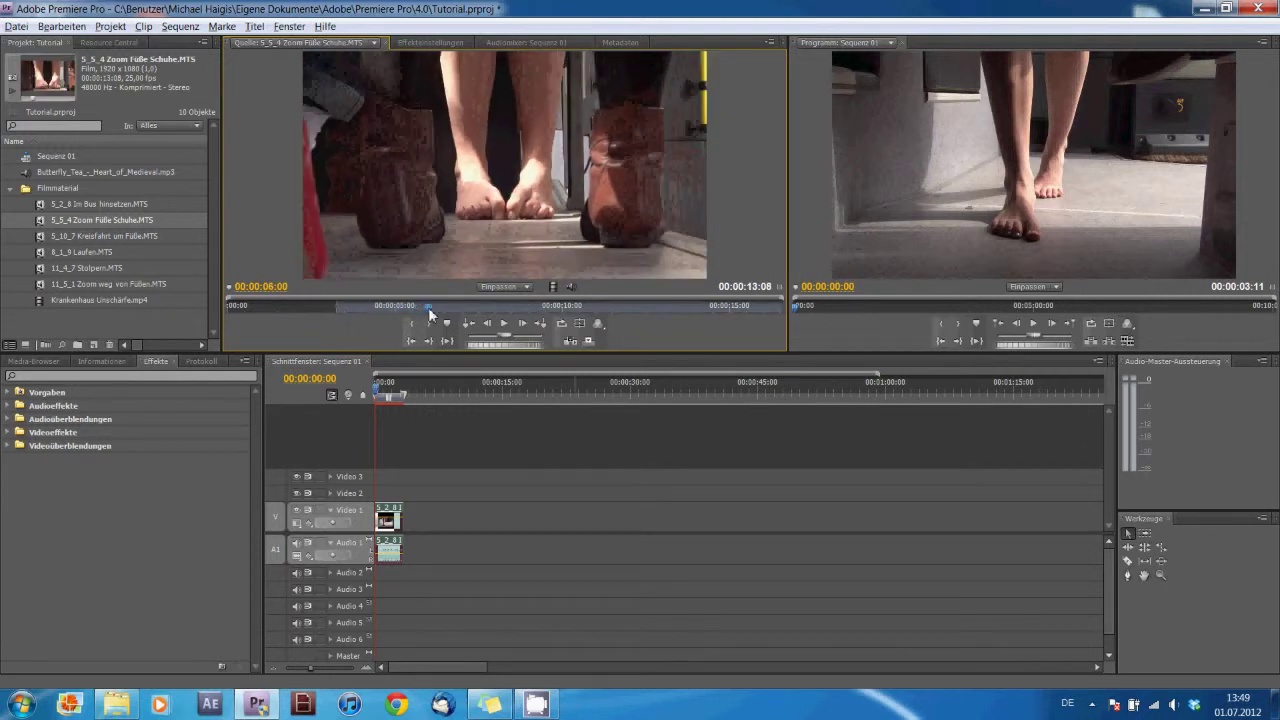
click(428, 323)
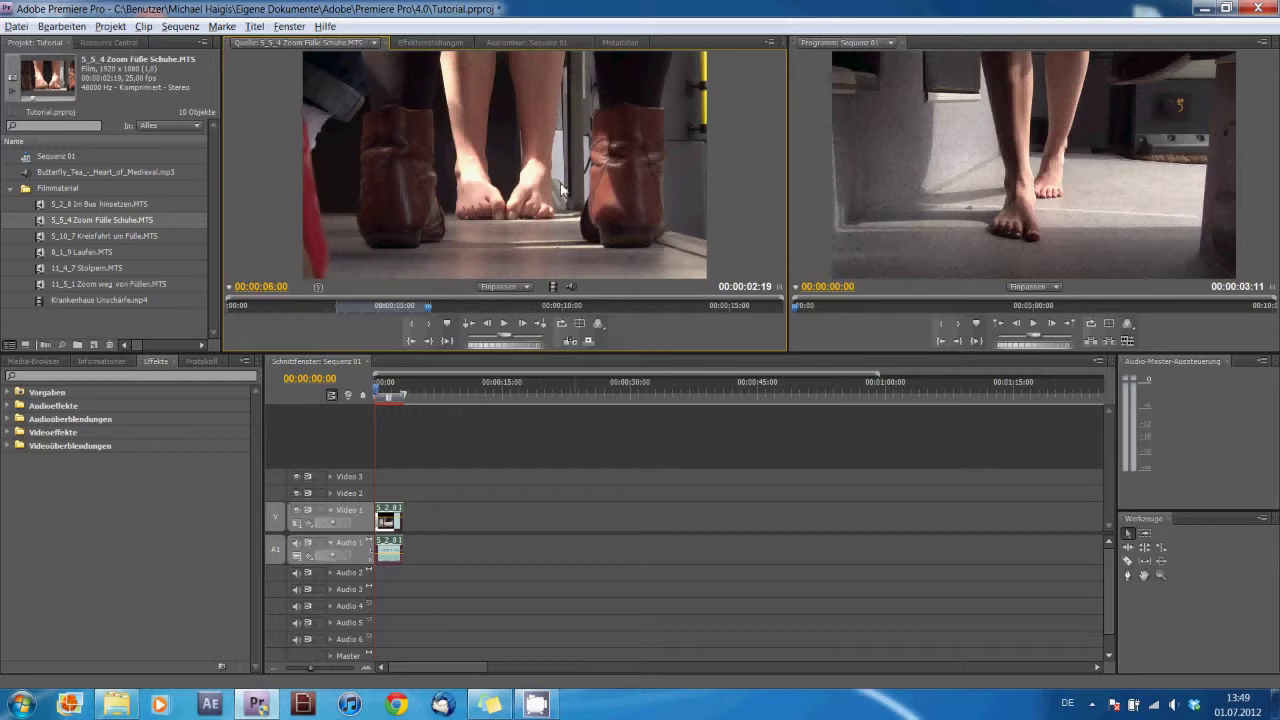
drag(522, 183, 408, 540)
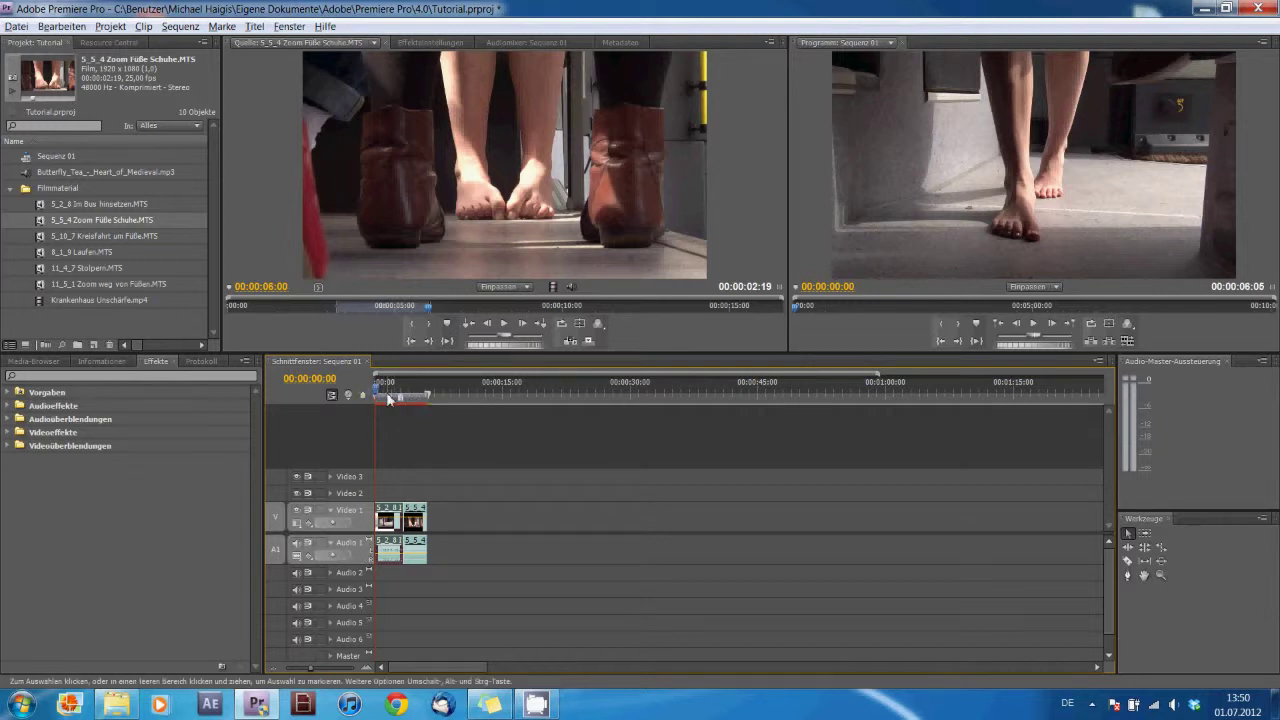
key(space)
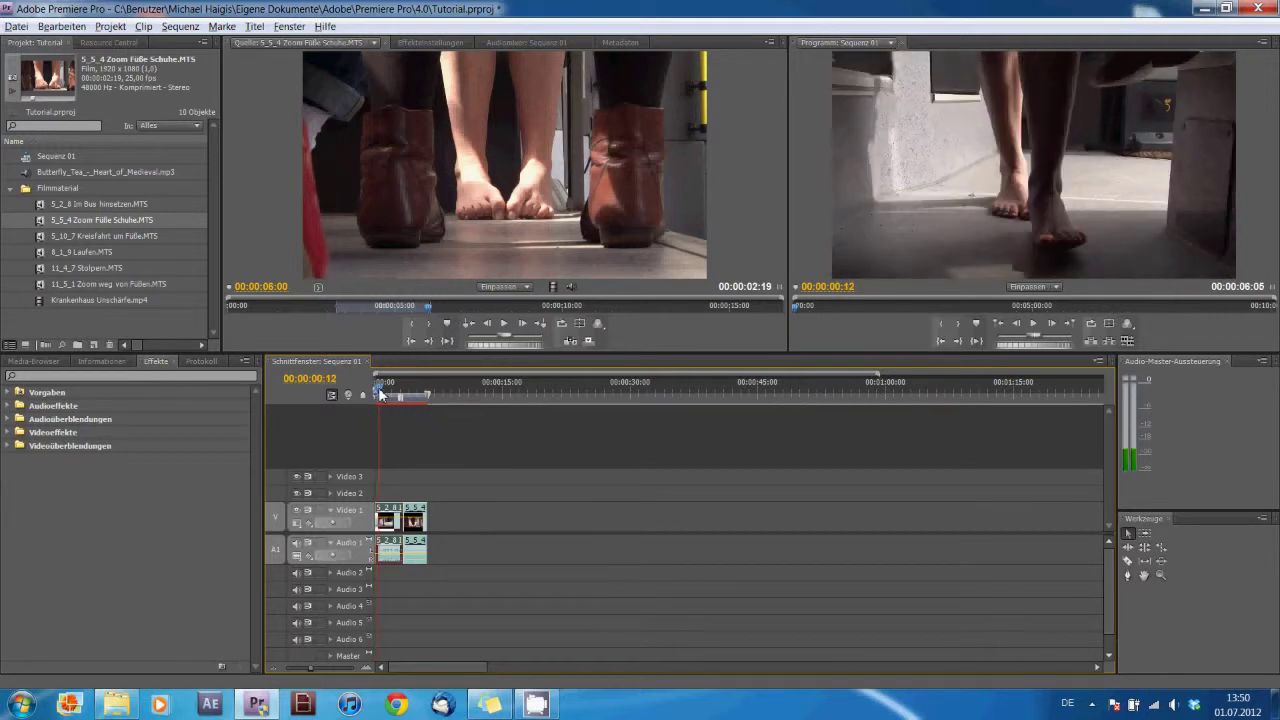
key(space)
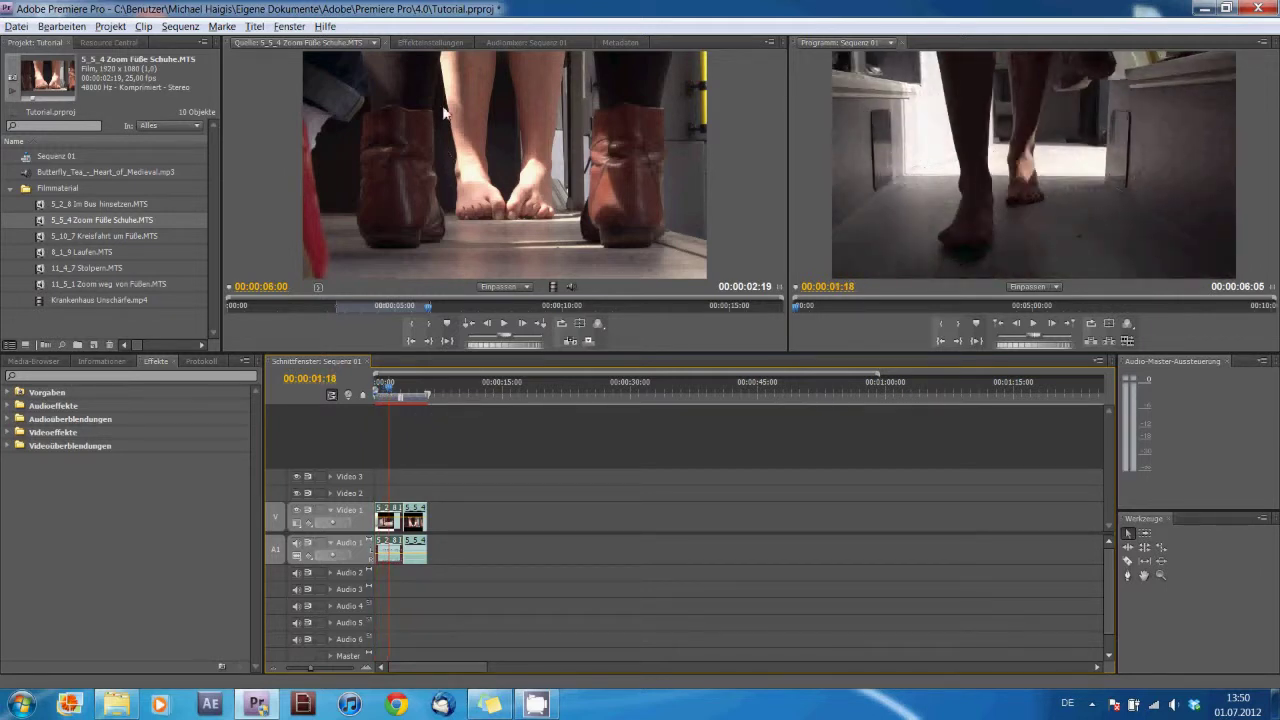
click(433, 44)
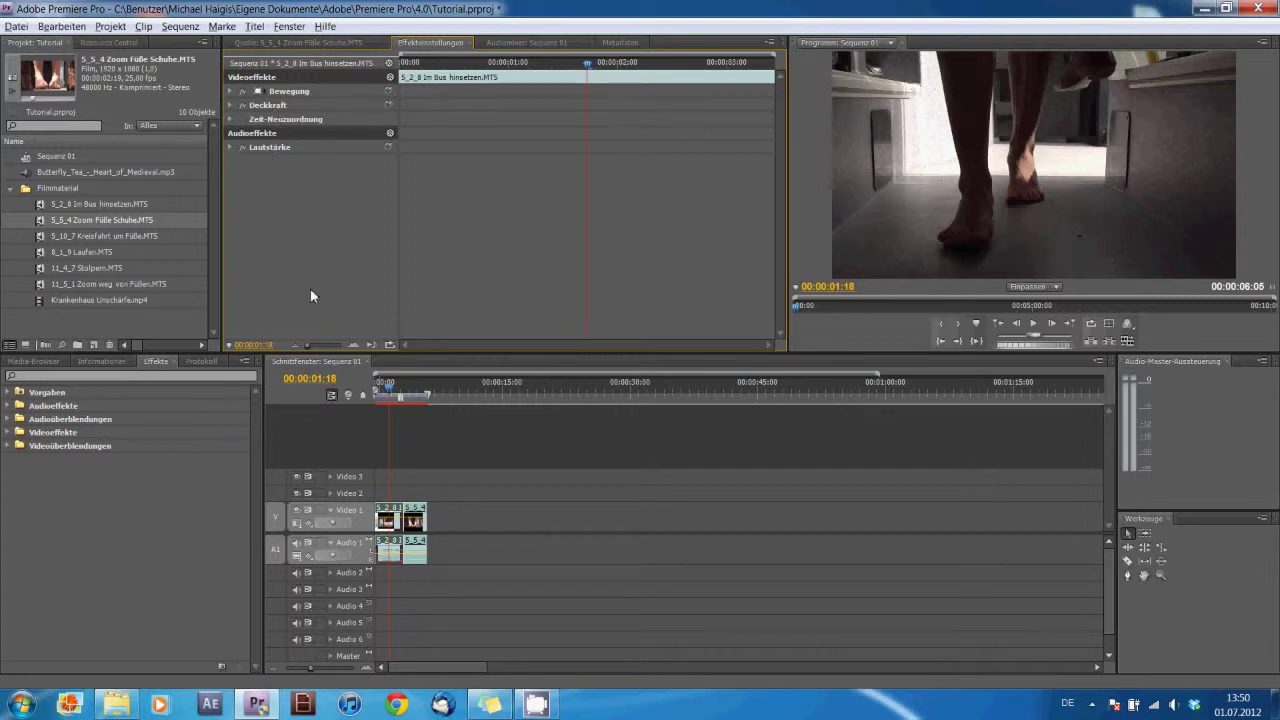
Return to the sequence start and expand the Deckkraft settings (100,0 %, Normal) of the first clip
drag(392, 393, 376, 393)
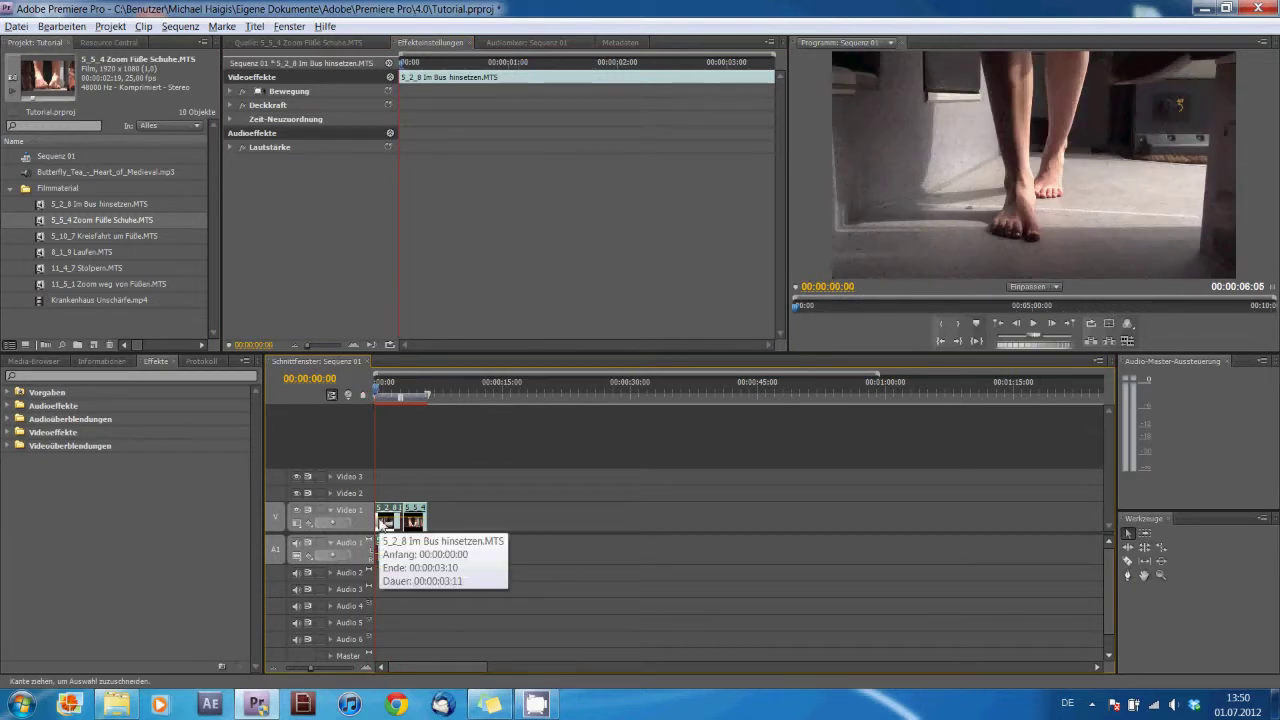
click(382, 393)
click(388, 394)
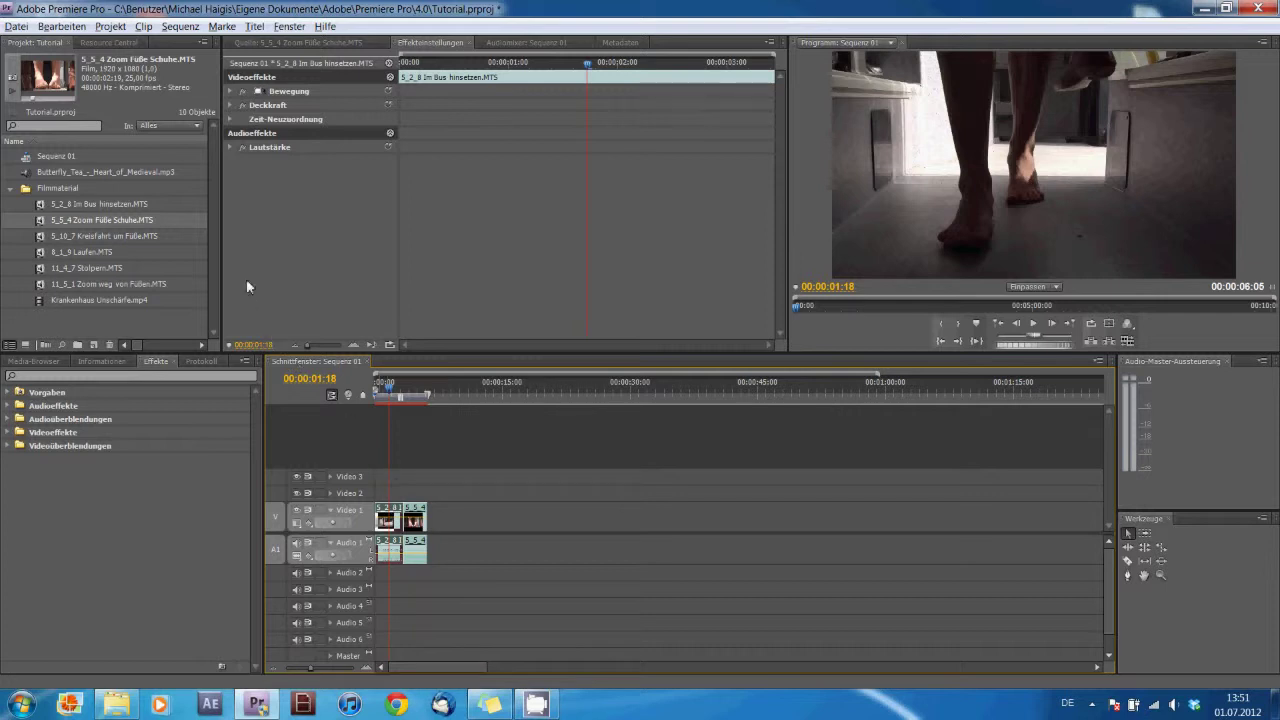
key(Home)
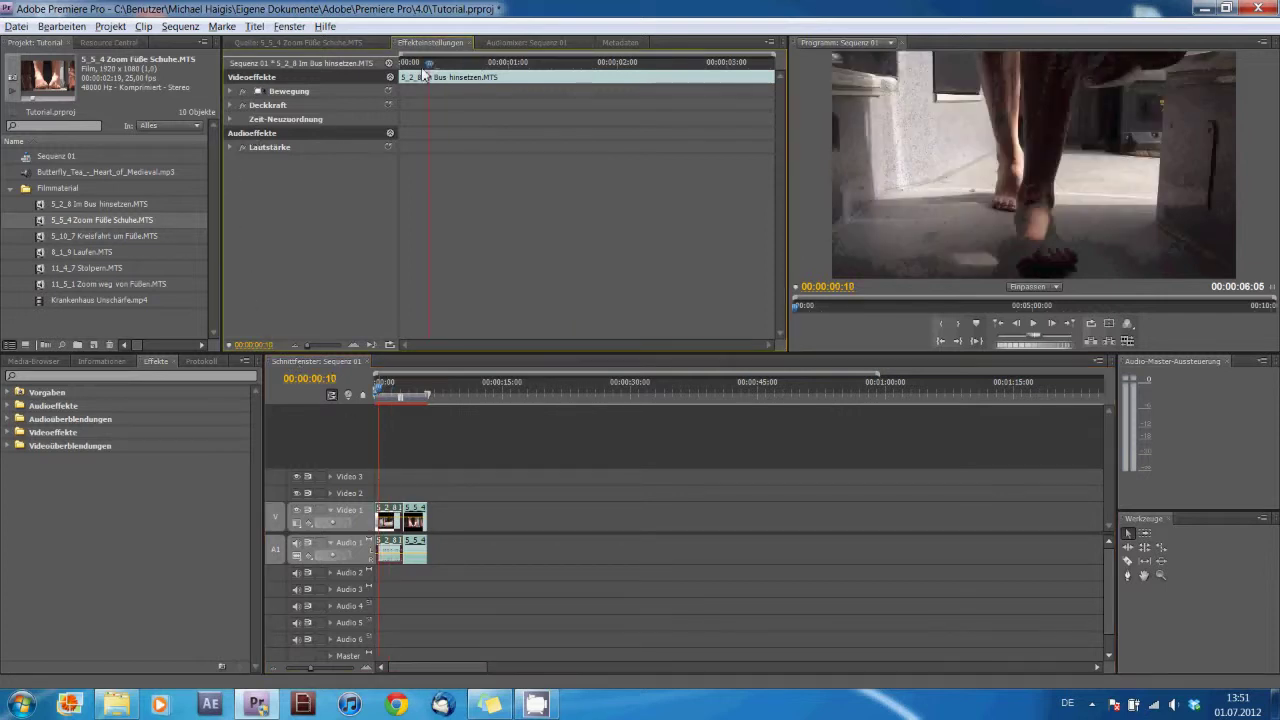
click(231, 105)
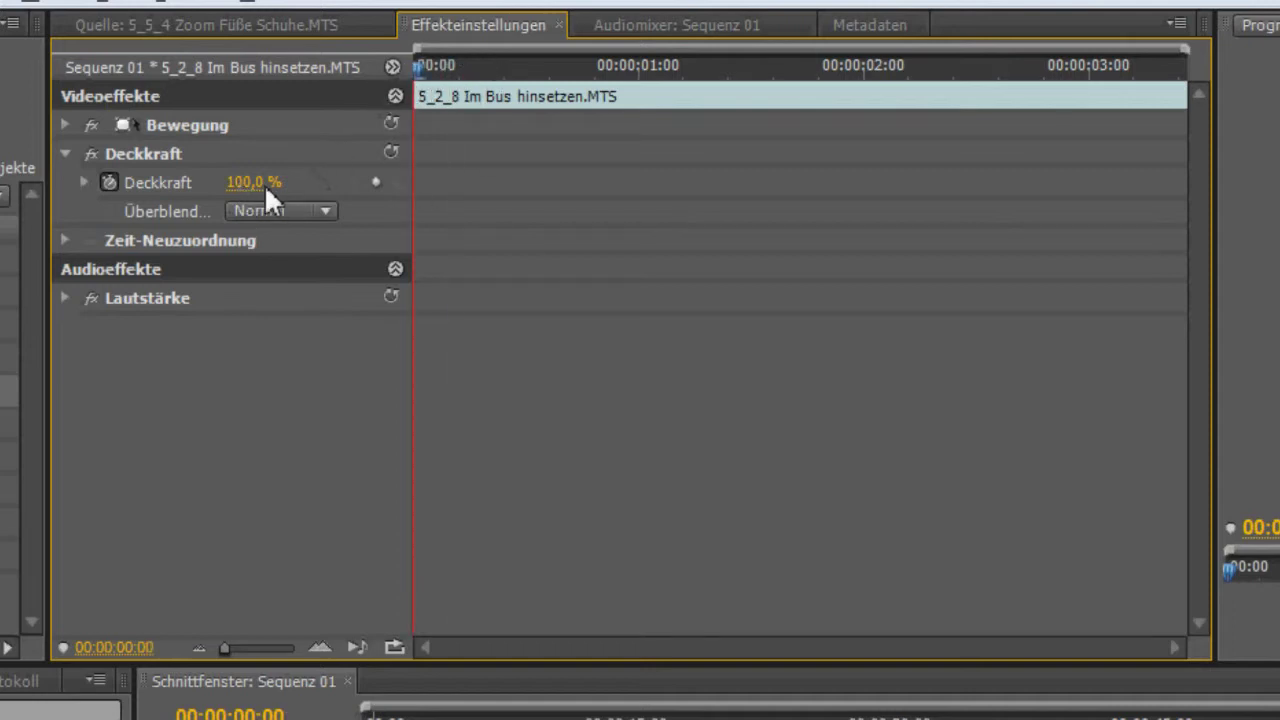
Keyframe Deckkraft at 0 % on the first frame and 100 % about 17 frames in, then preview
text(0)
key(Return)
mouse_move(420, 68)
mouse_down()
mouse_move(641, 88)
mouse_move(630, 136)
mouse_up()
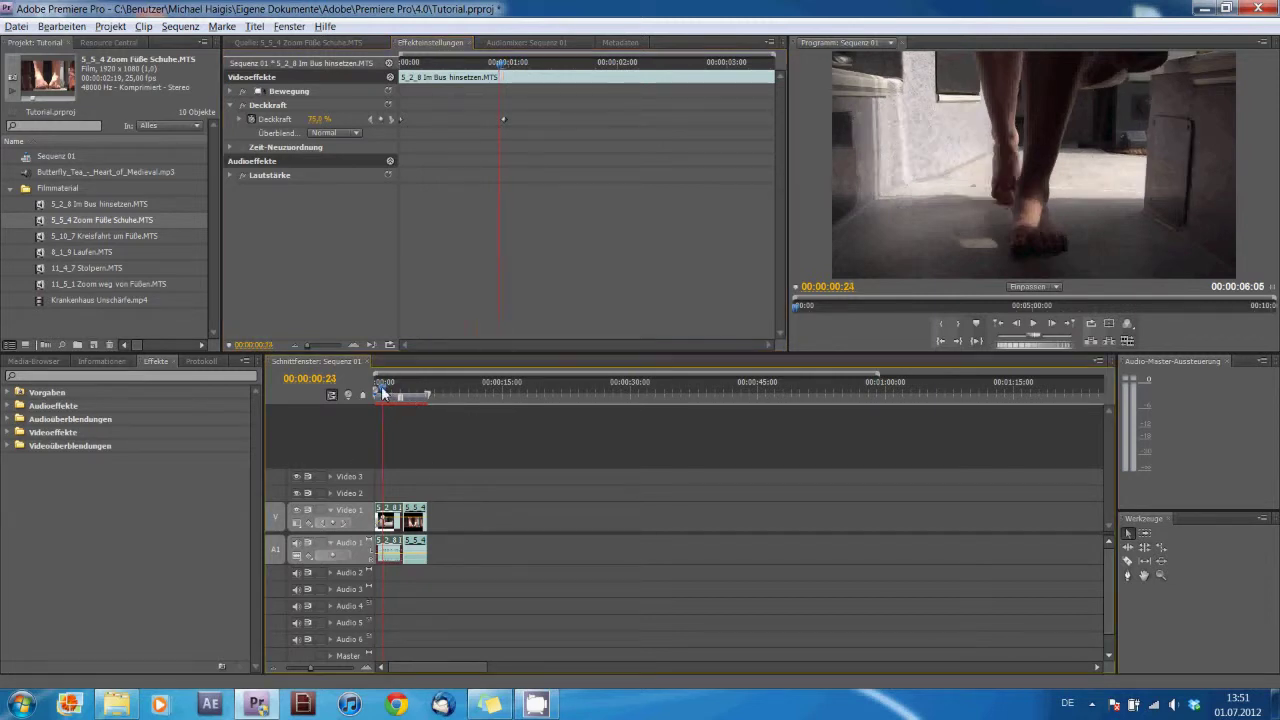
drag(387, 393, 376, 393)
click(1034, 324)
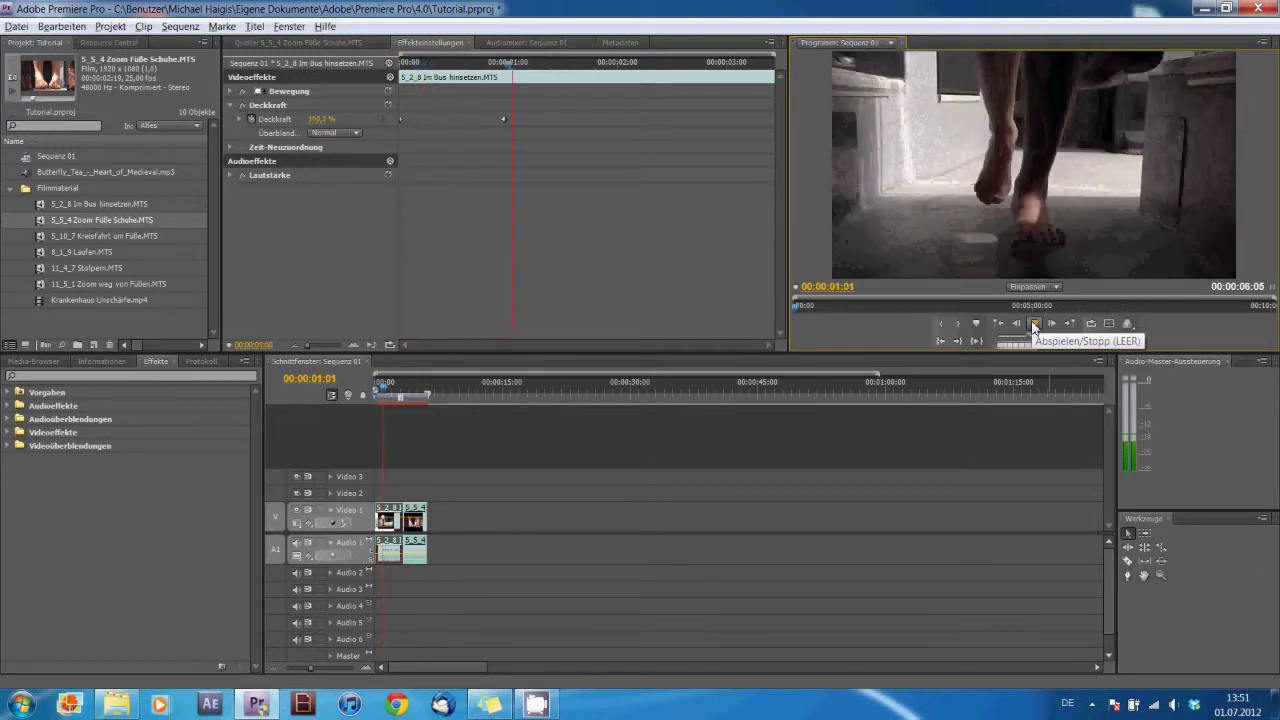
click(1035, 325)
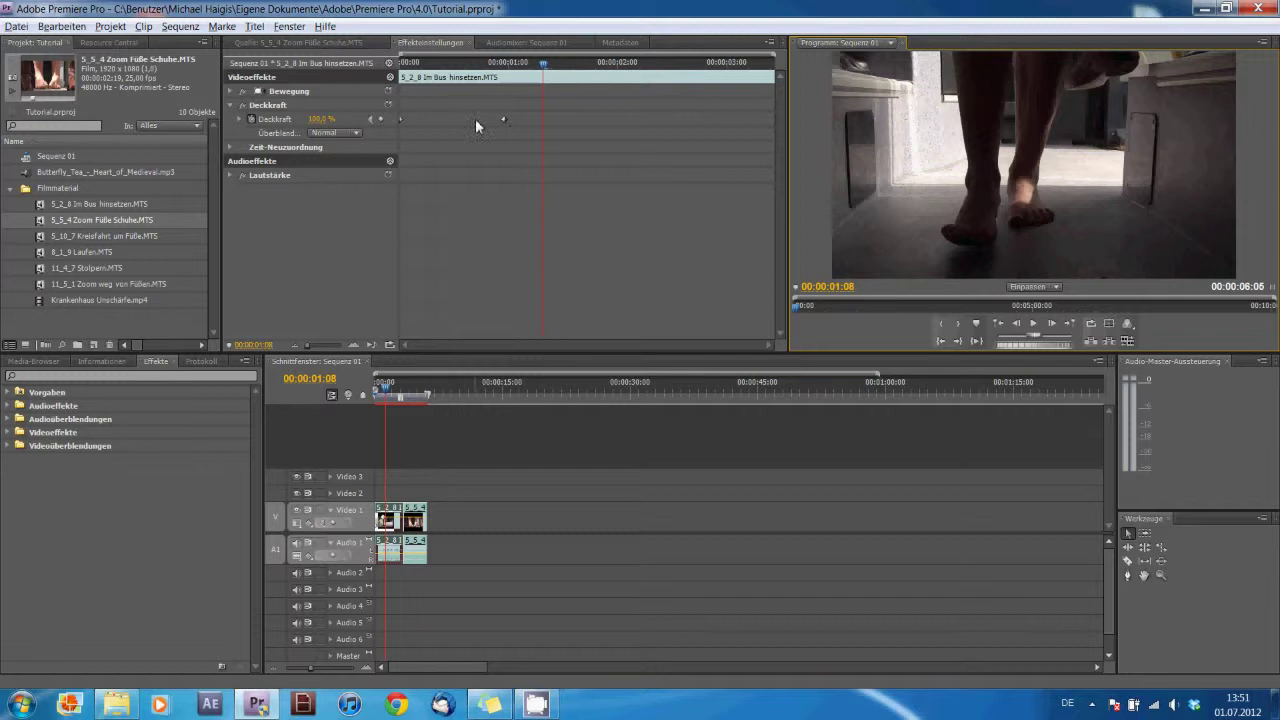
Shift the 100 % opacity keyframe slightly later and replay the fade-in to check it
mouse_move(516, 134)
mouse_down()
mouse_move(496, 113)
mouse_move(550, 121)
mouse_up()
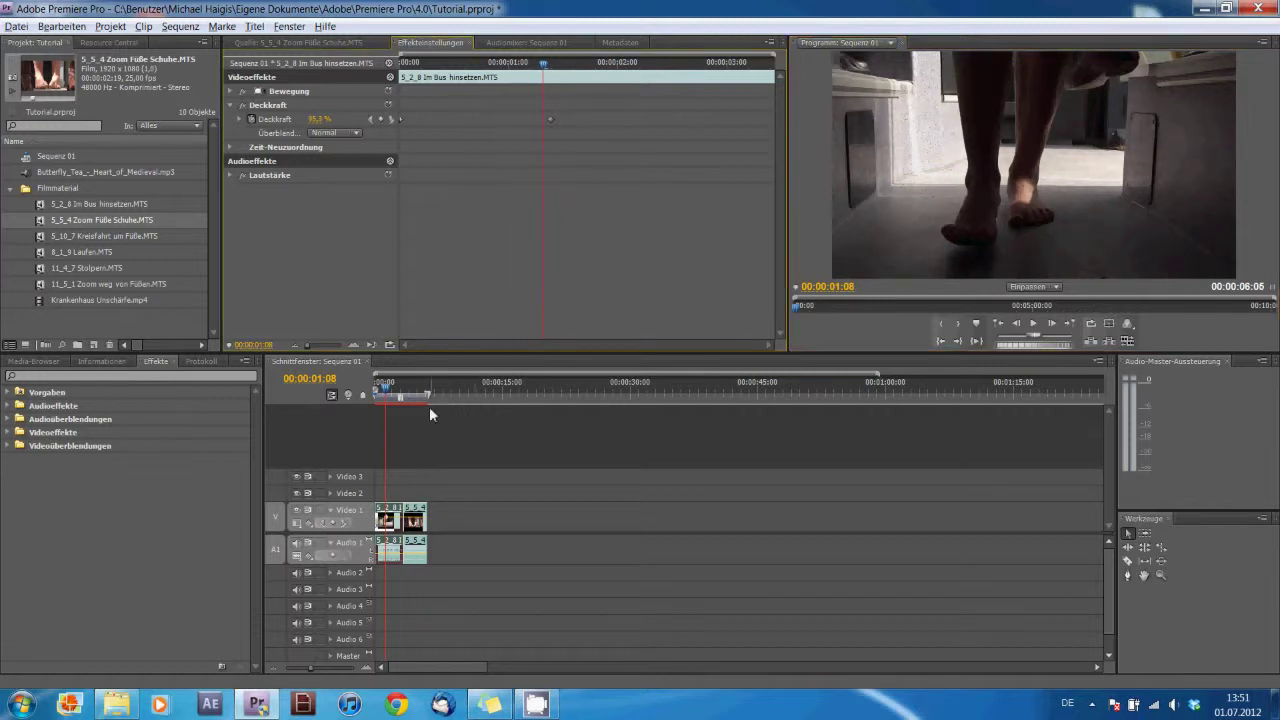
drag(389, 390, 375, 390)
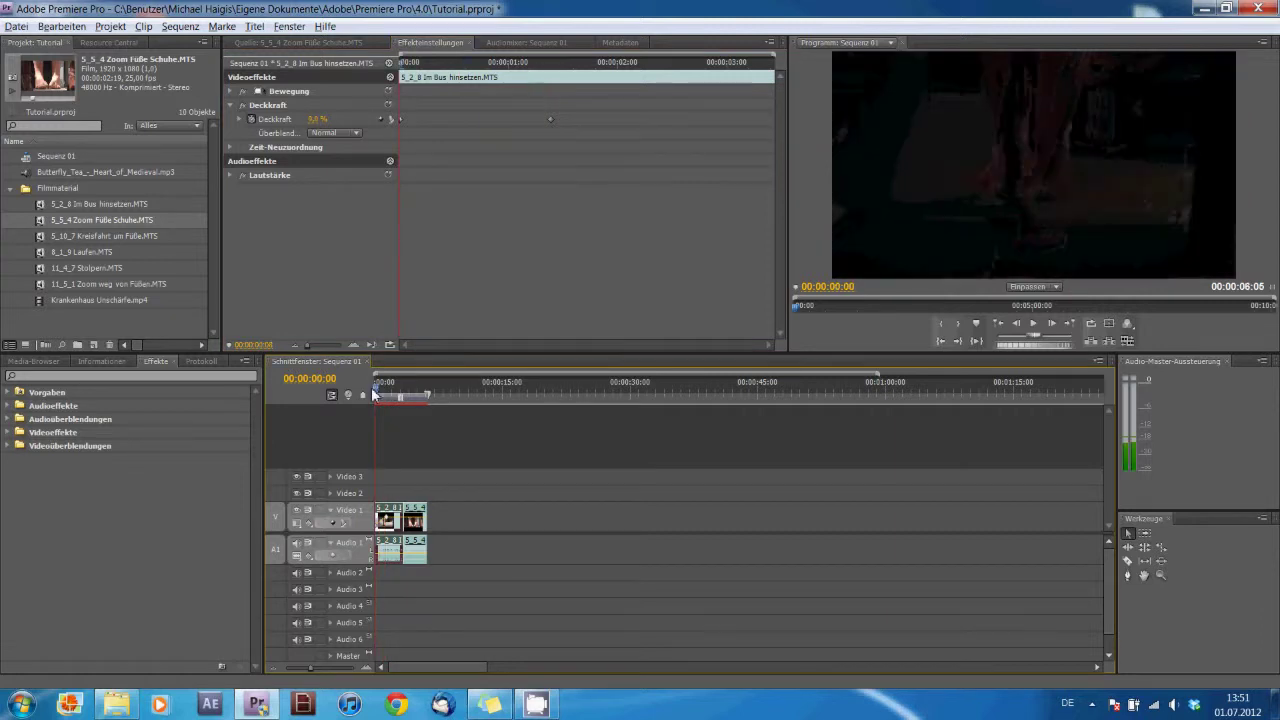
click(1035, 323)
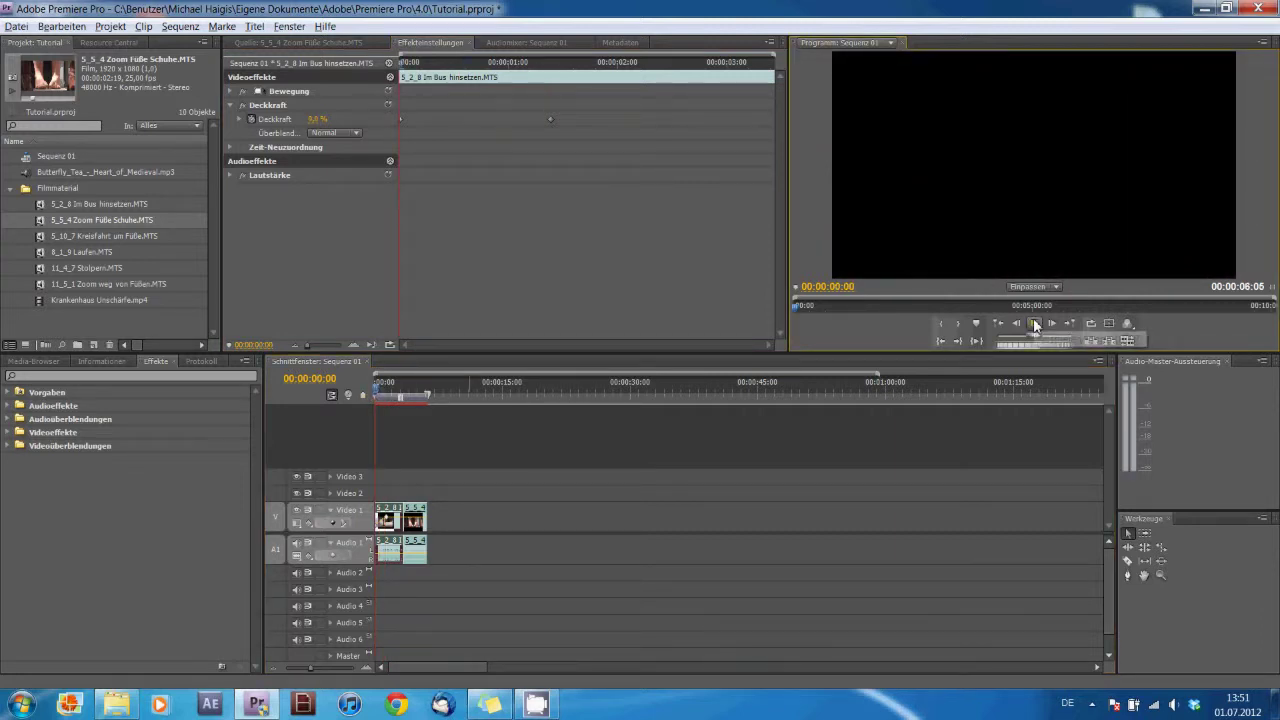
click(1035, 323)
click(1035, 323)
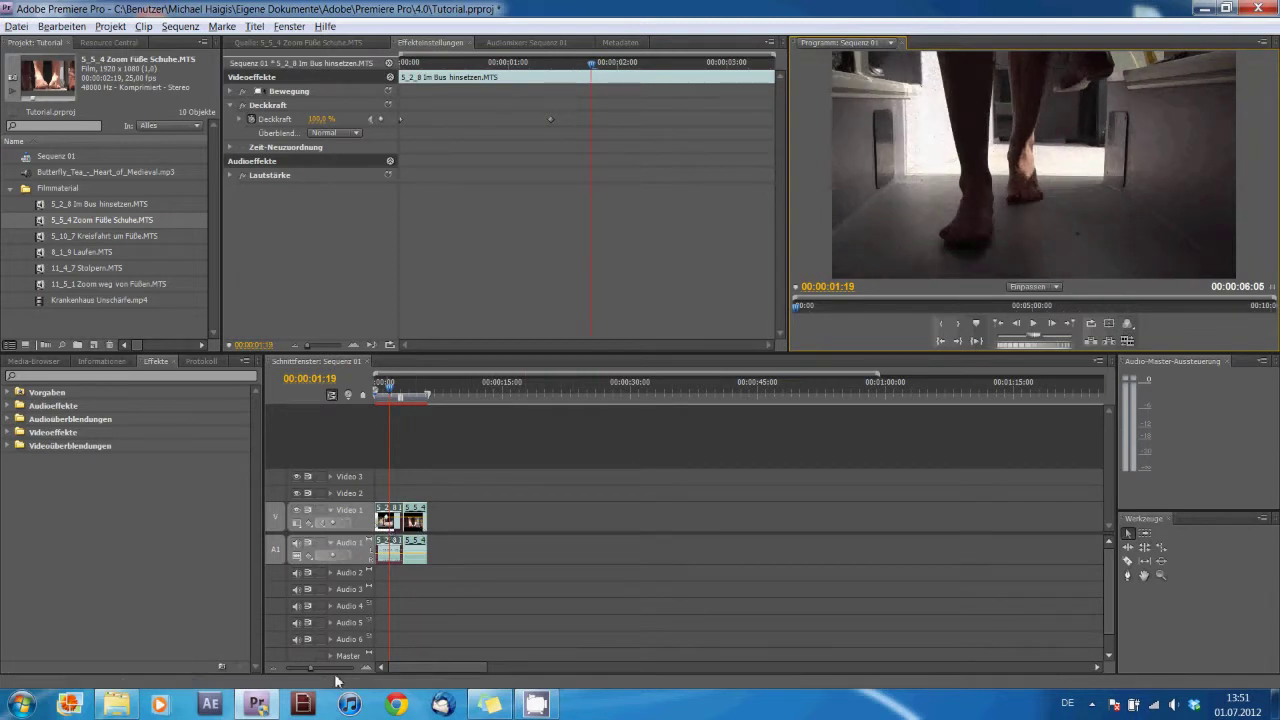
drag(312, 668, 323, 668)
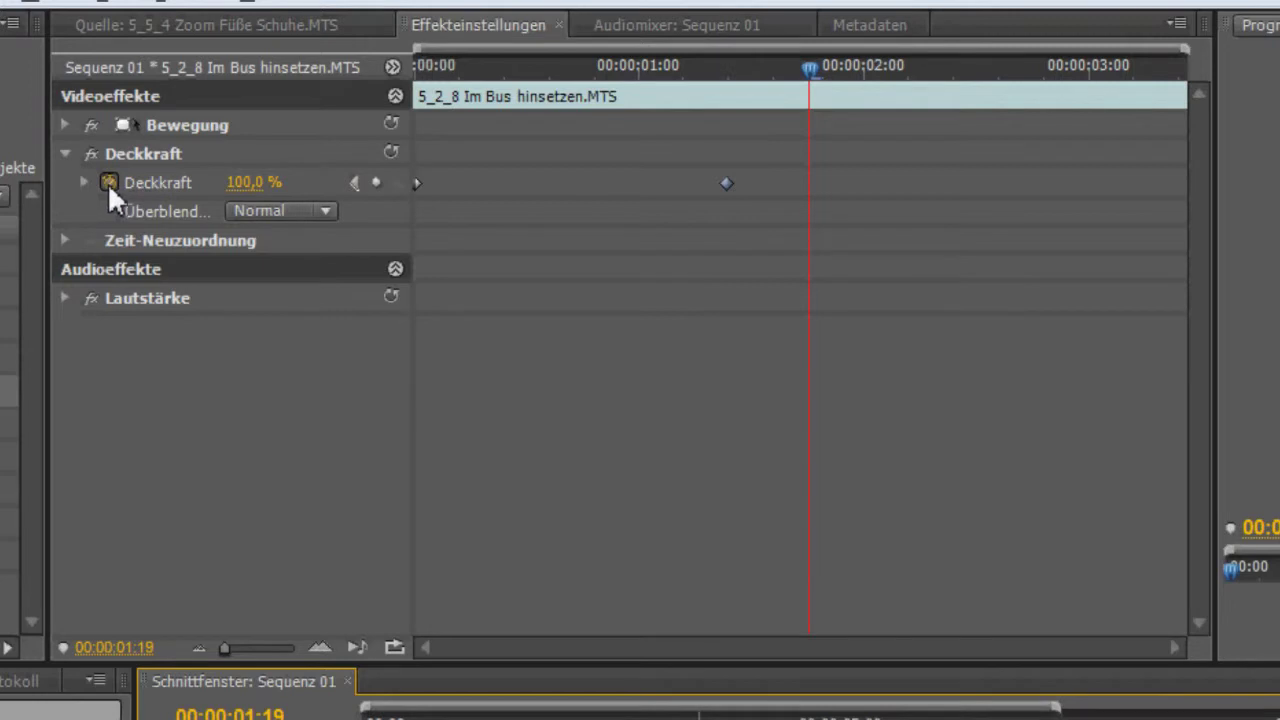
Delete the first clip's existing opacity keyframes
drag(728, 80, 701, 70)
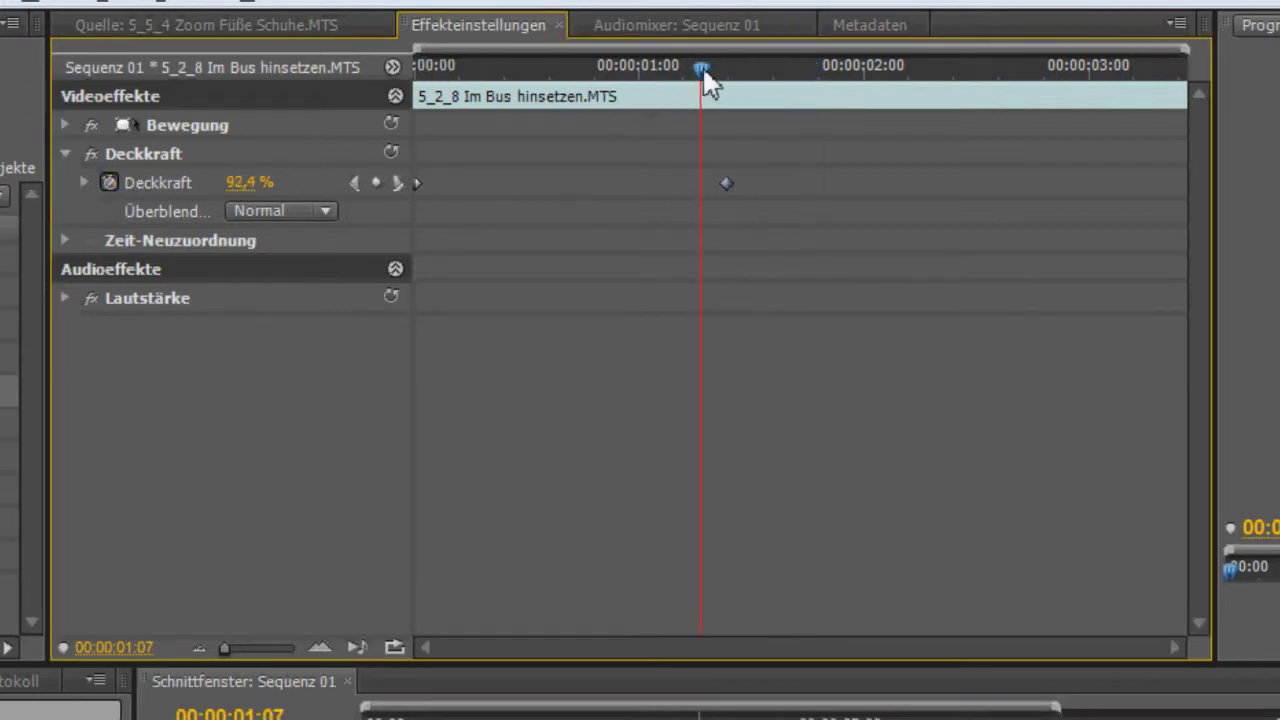
drag(706, 70, 711, 70)
mouse_move(773, 245)
mouse_down()
mouse_move(465, 168)
mouse_move(386, 190)
mouse_up()
key(Delete)
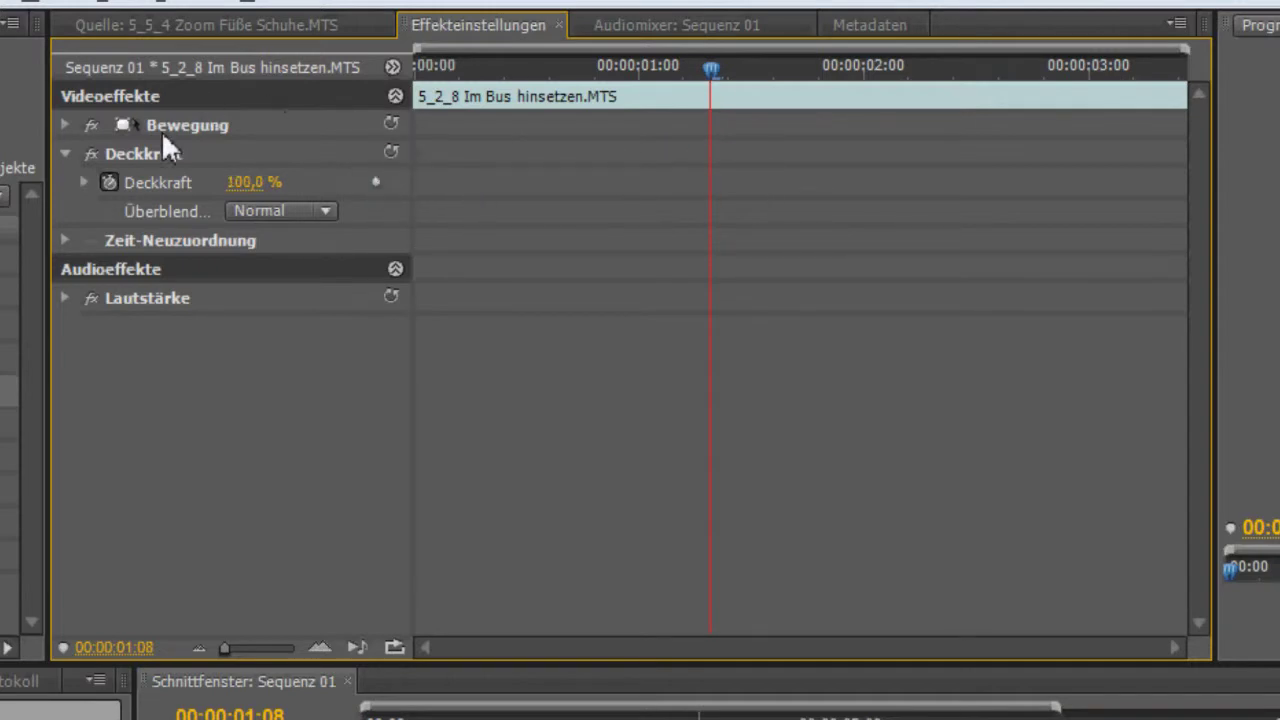
drag(245, 182, 278, 186)
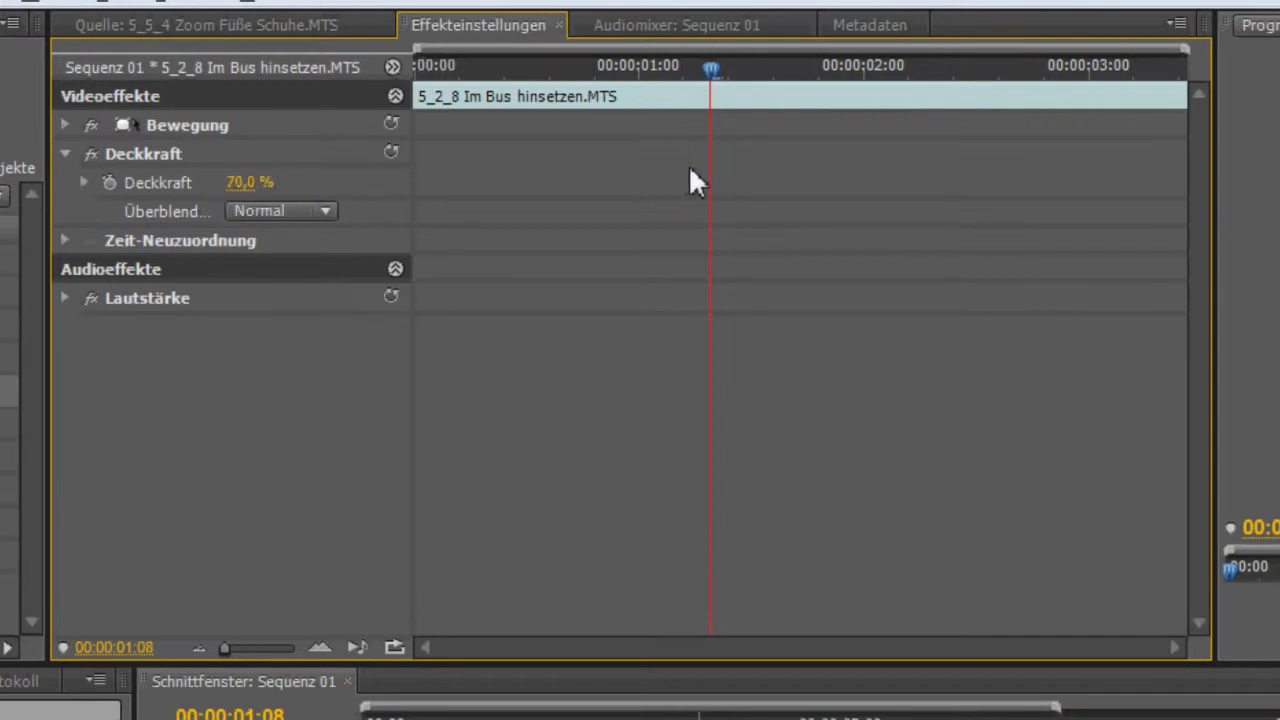
Keyframe opacity at 0 % at 00:00:00:00 and 100 % at 00:00:01:05
click(420, 68)
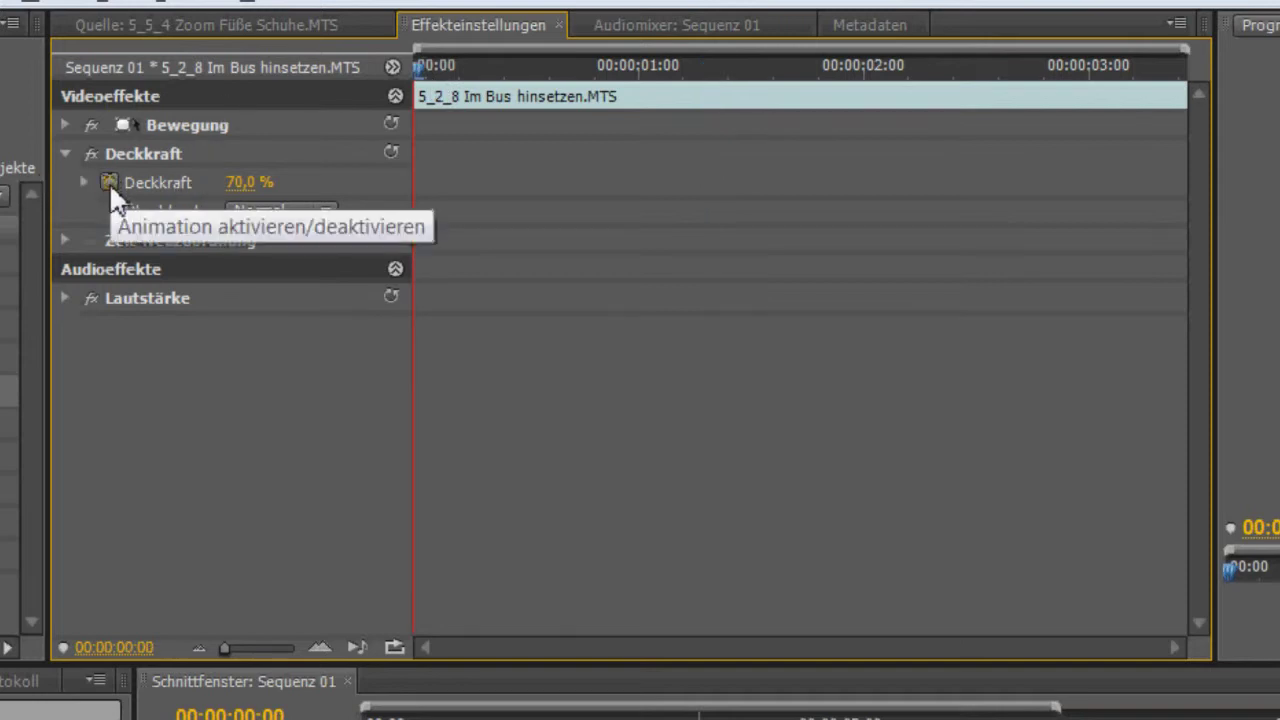
click(258, 185)
key(BackSpace)
text(0)
key(Return)
drag(650, 66, 683, 66)
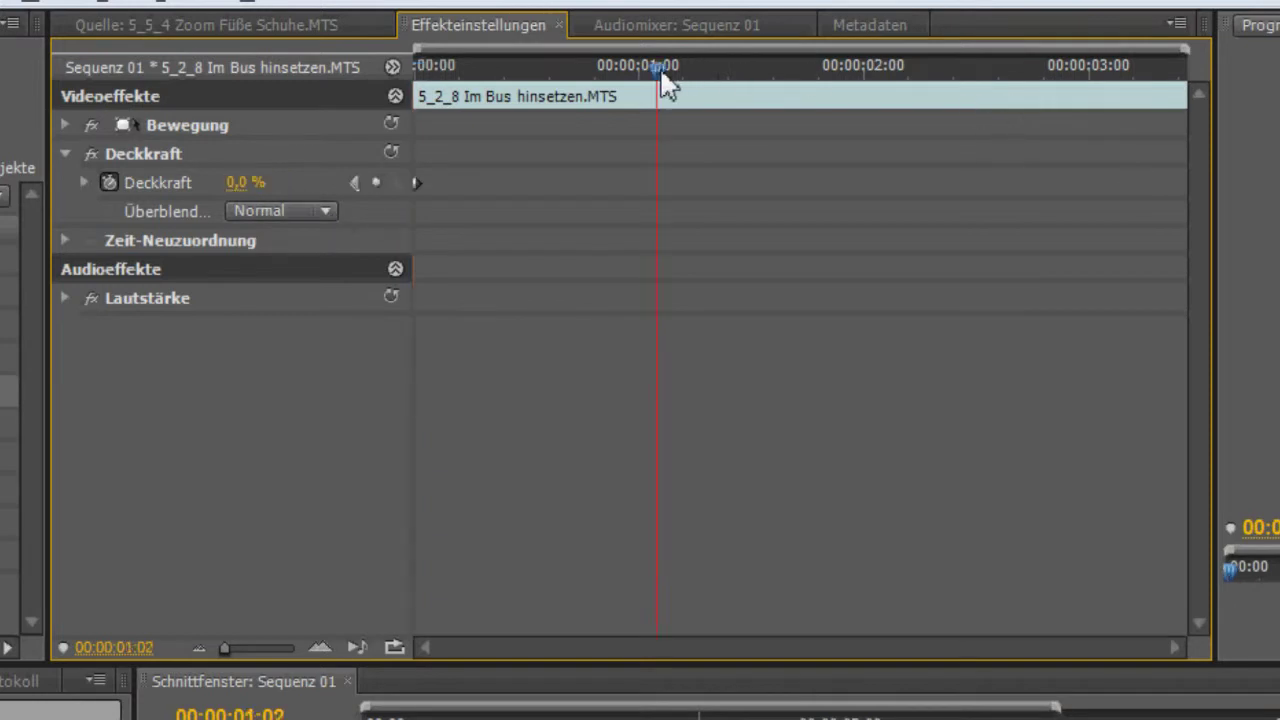
click(232, 183)
text(100)
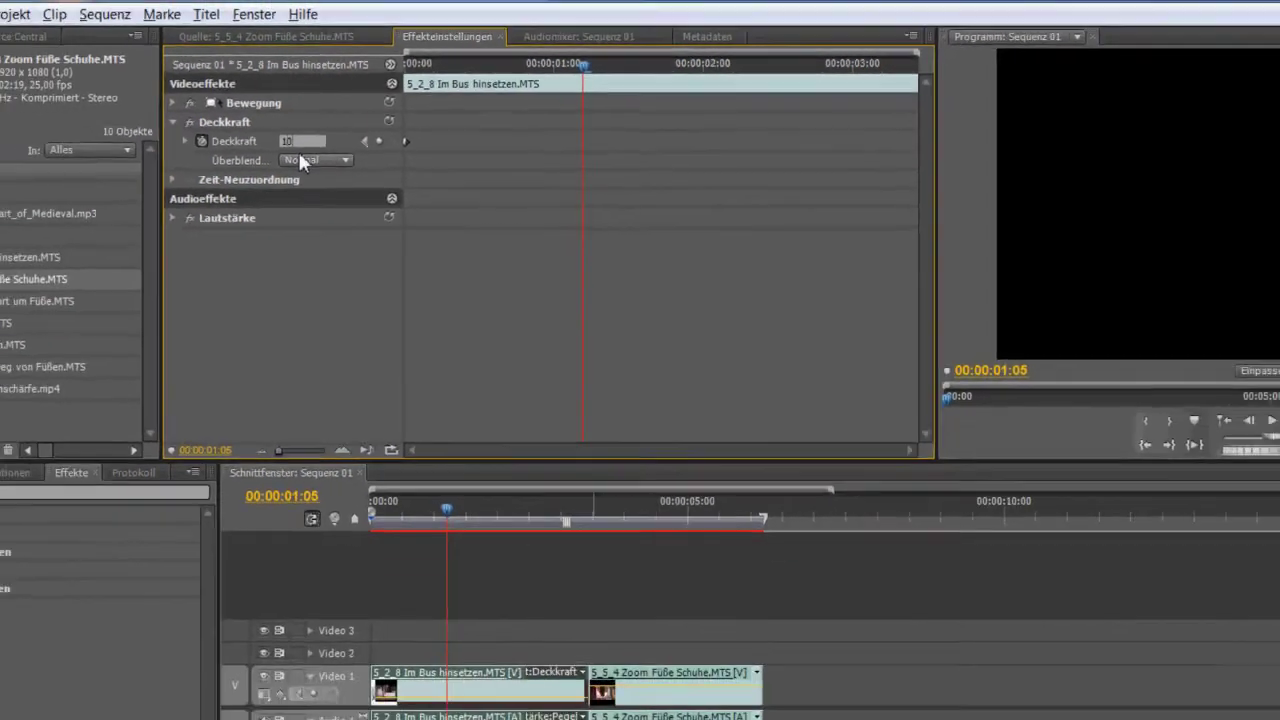
key(Return)
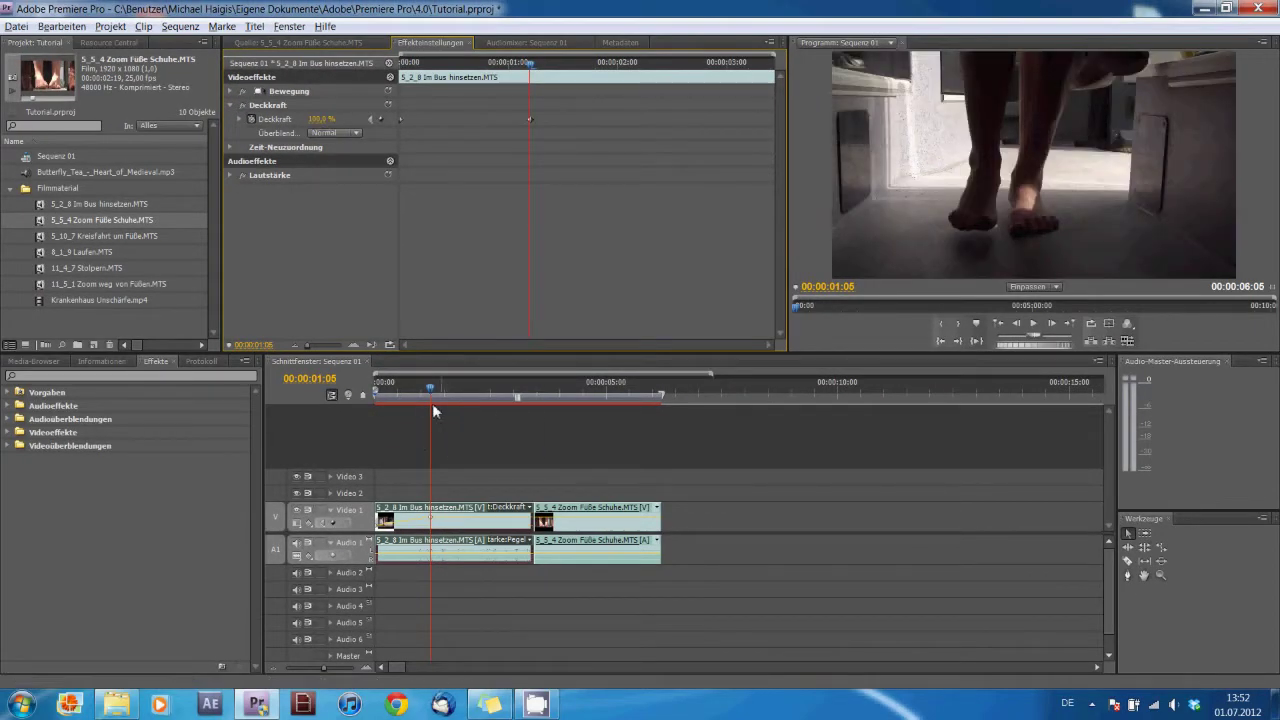
Check an early faded frame, move the second clip later and trim its start edge
mouse_move(428, 390)
mouse_down()
mouse_move(391, 404)
mouse_move(446, 399)
mouse_up()
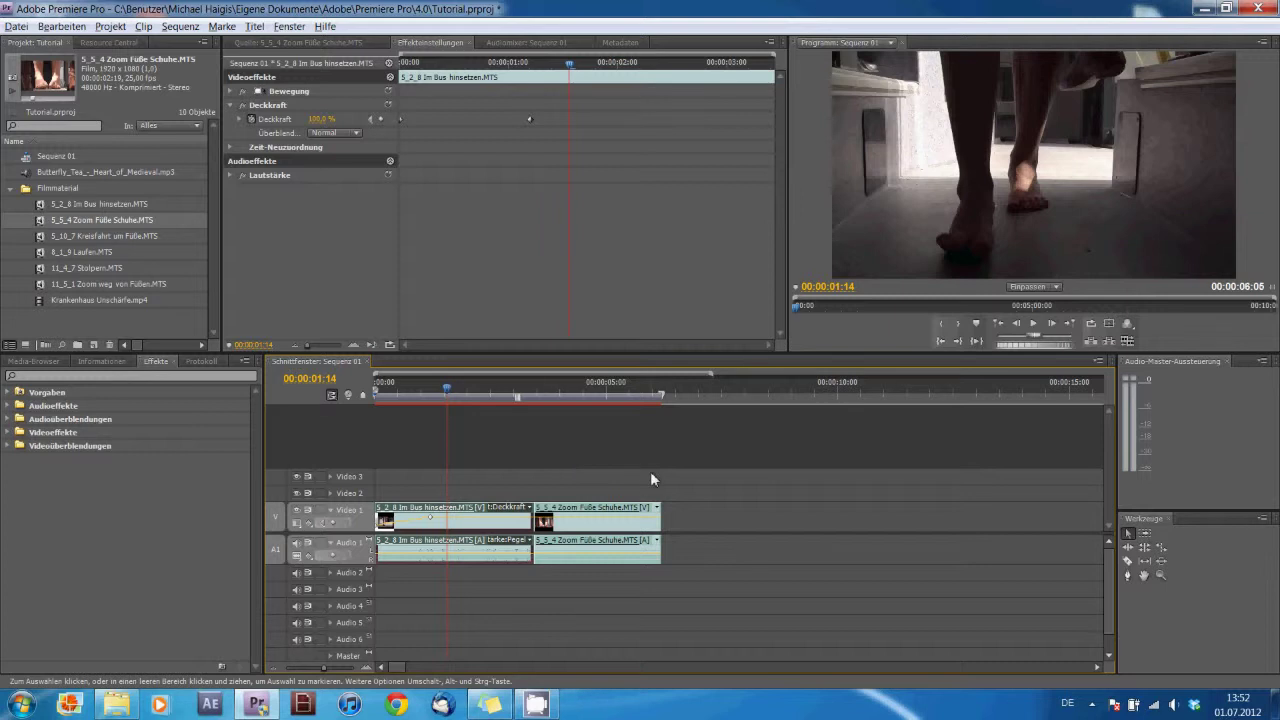
mouse_move(572, 510)
mouse_down()
mouse_move(892, 511)
mouse_move(675, 540)
mouse_up()
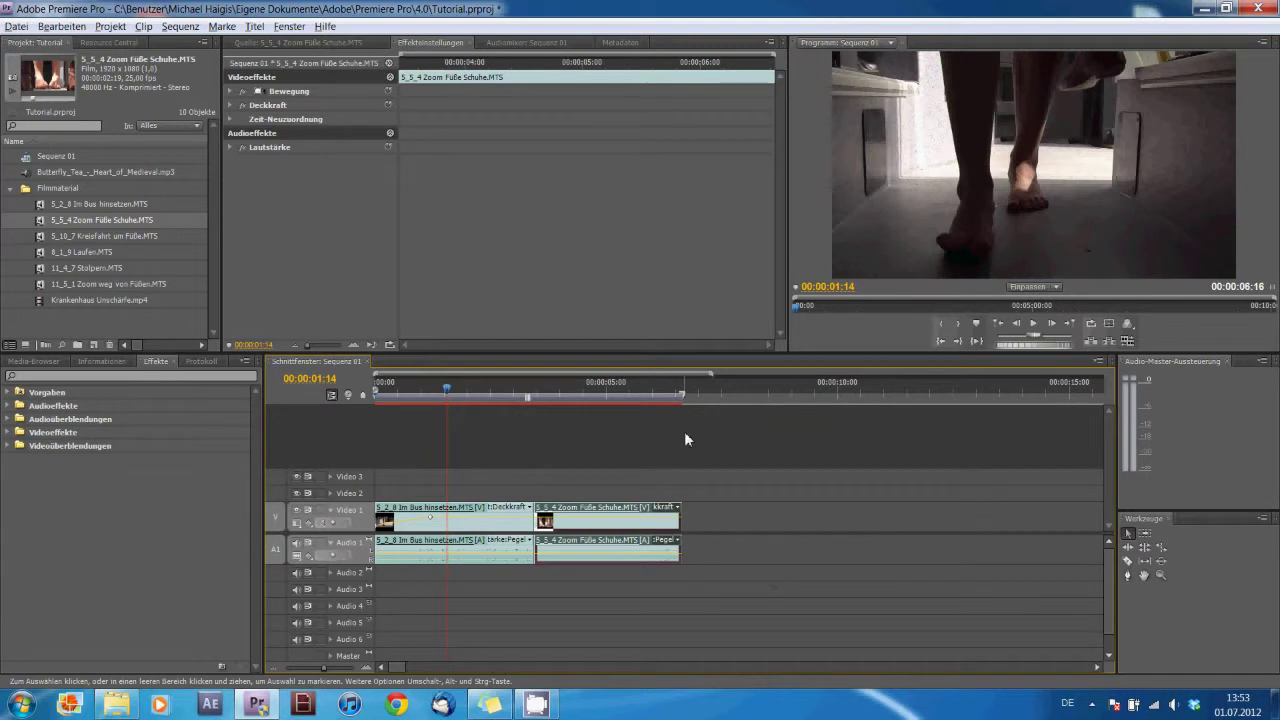
click(1128, 549)
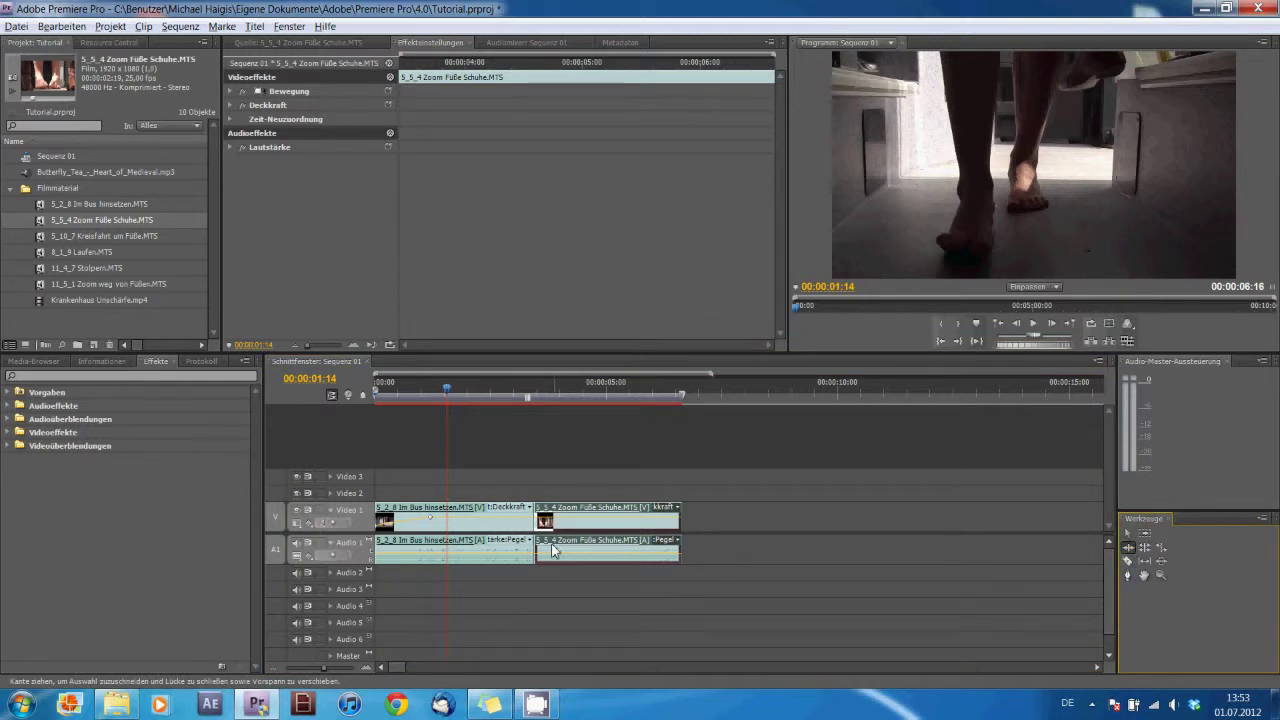
click(527, 393)
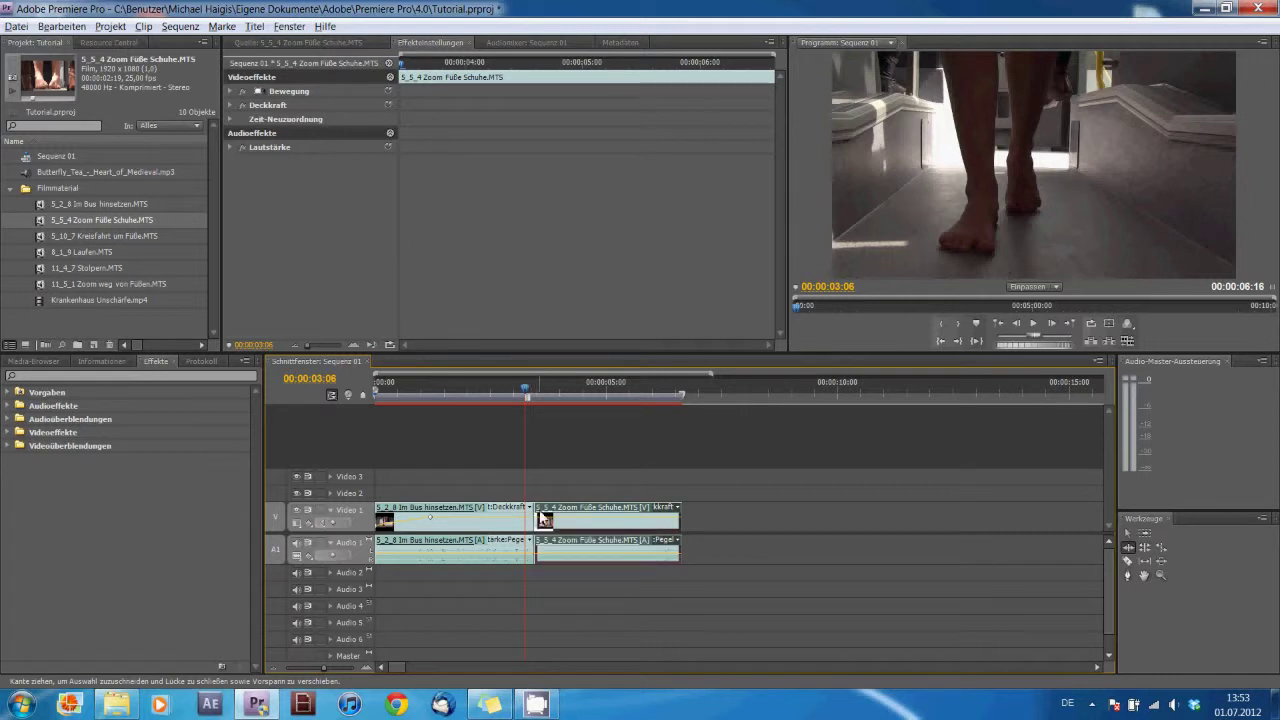
click(1129, 533)
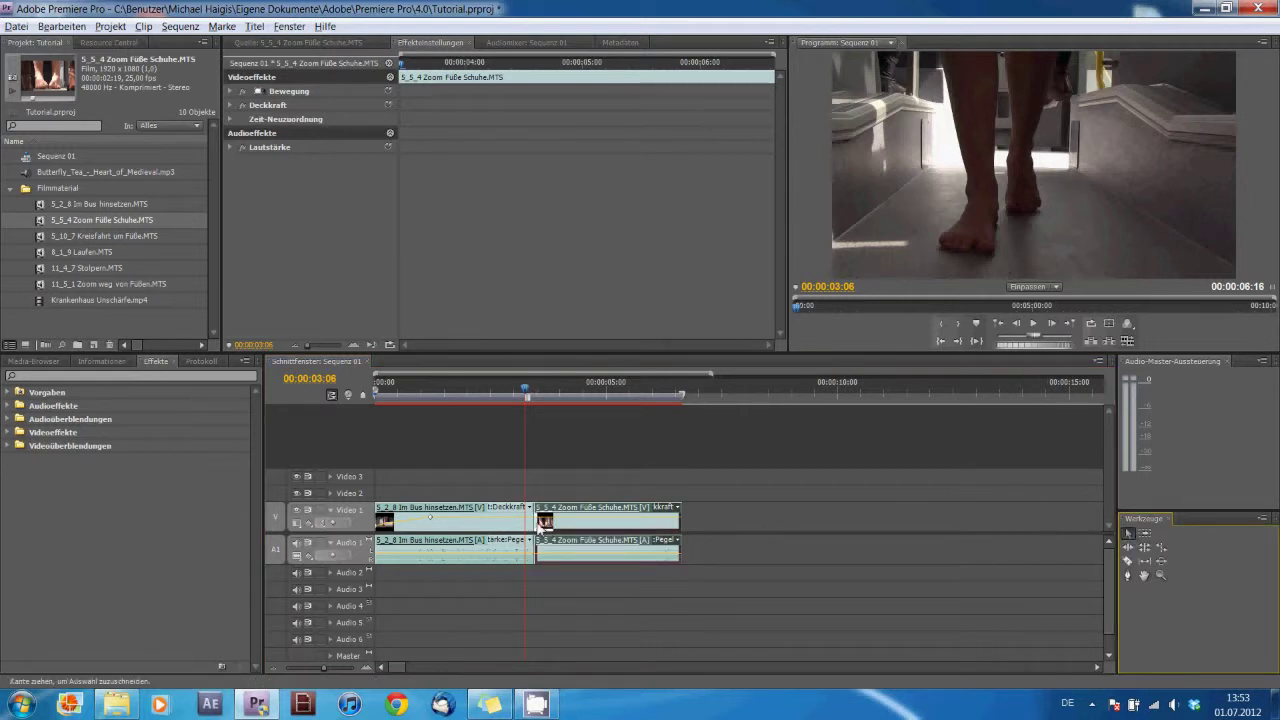
mouse_move(529, 524)
mouse_down()
mouse_move(515, 524)
mouse_move(531, 520)
mouse_up()
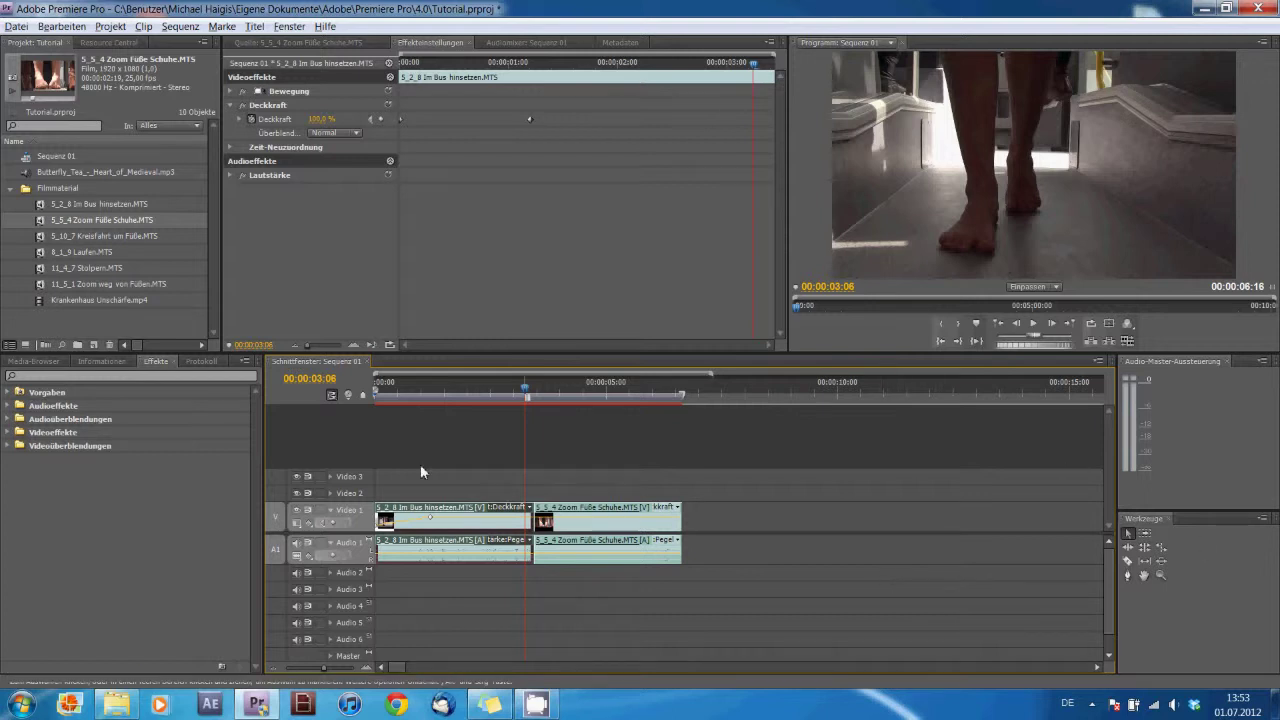
Ripple-trim about 5 frames off the bus clip's end and scrub the cut to check it
click(1129, 548)
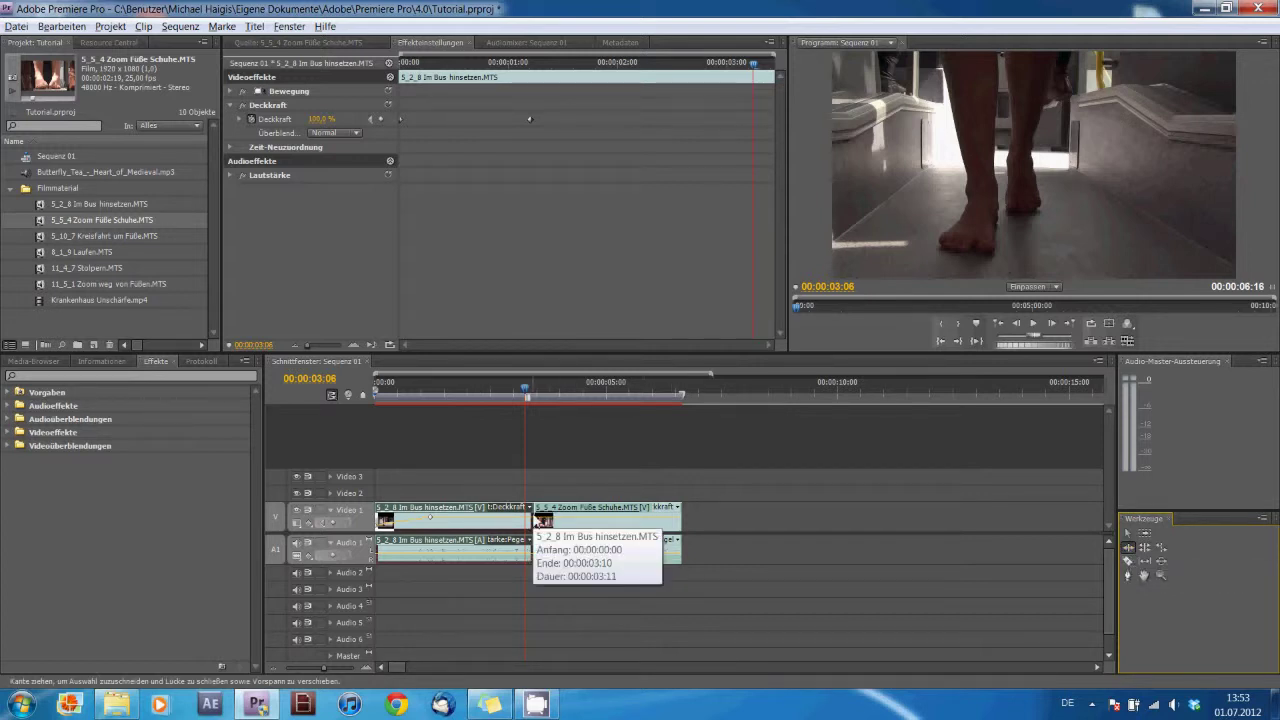
drag(537, 521, 523, 522)
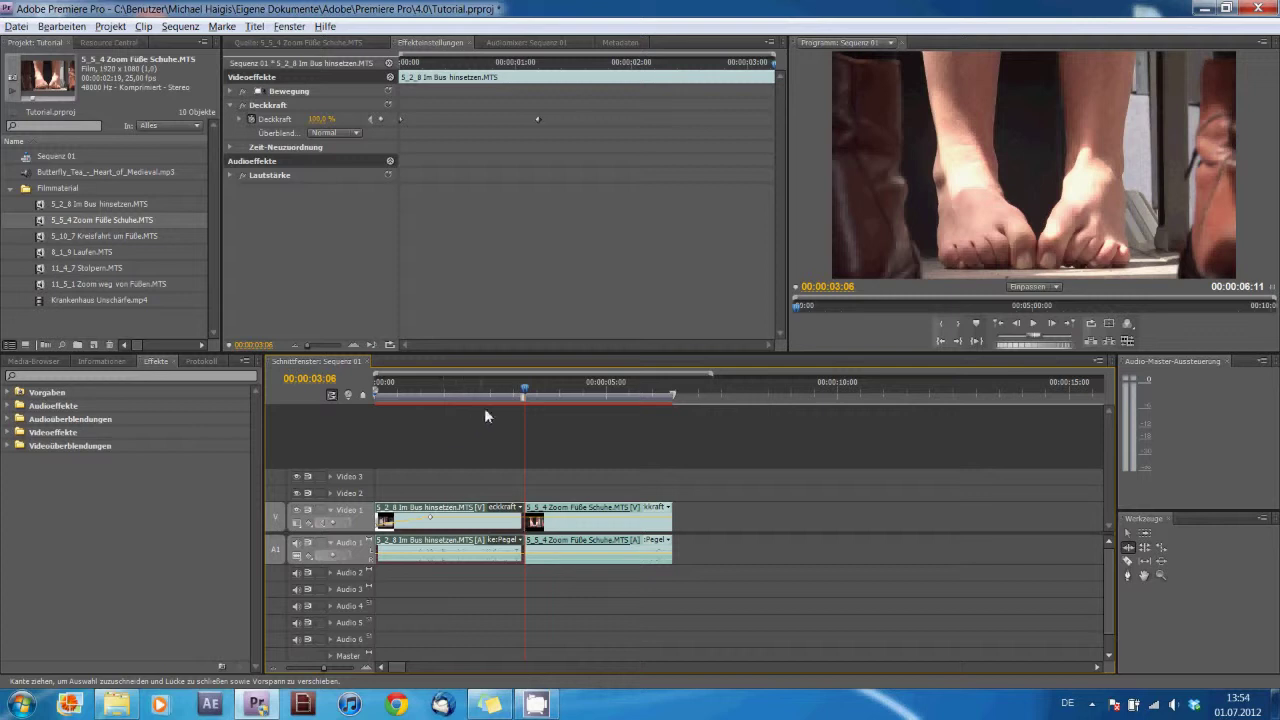
click(523, 395)
drag(523, 397, 525, 397)
click(1144, 548)
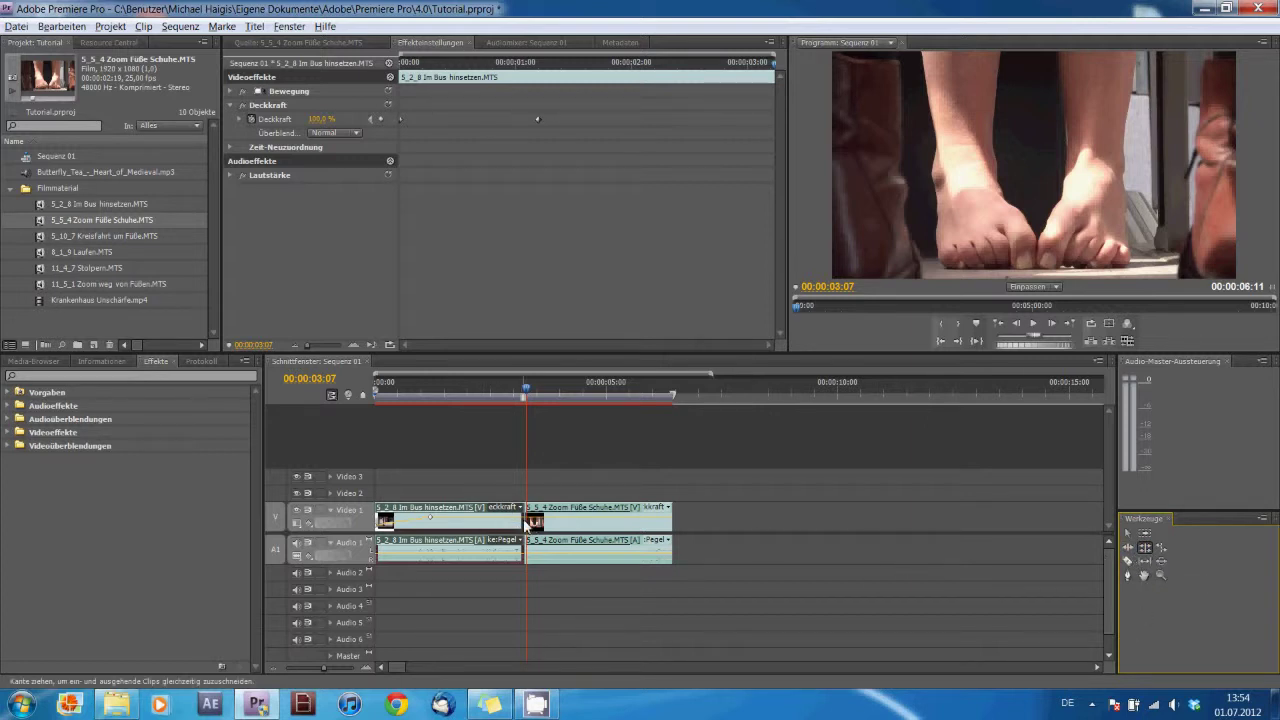
Roll the cut between the bus and 5_5_4 clips back and forth, settling at 00:00:03:07
drag(528, 526, 523, 527)
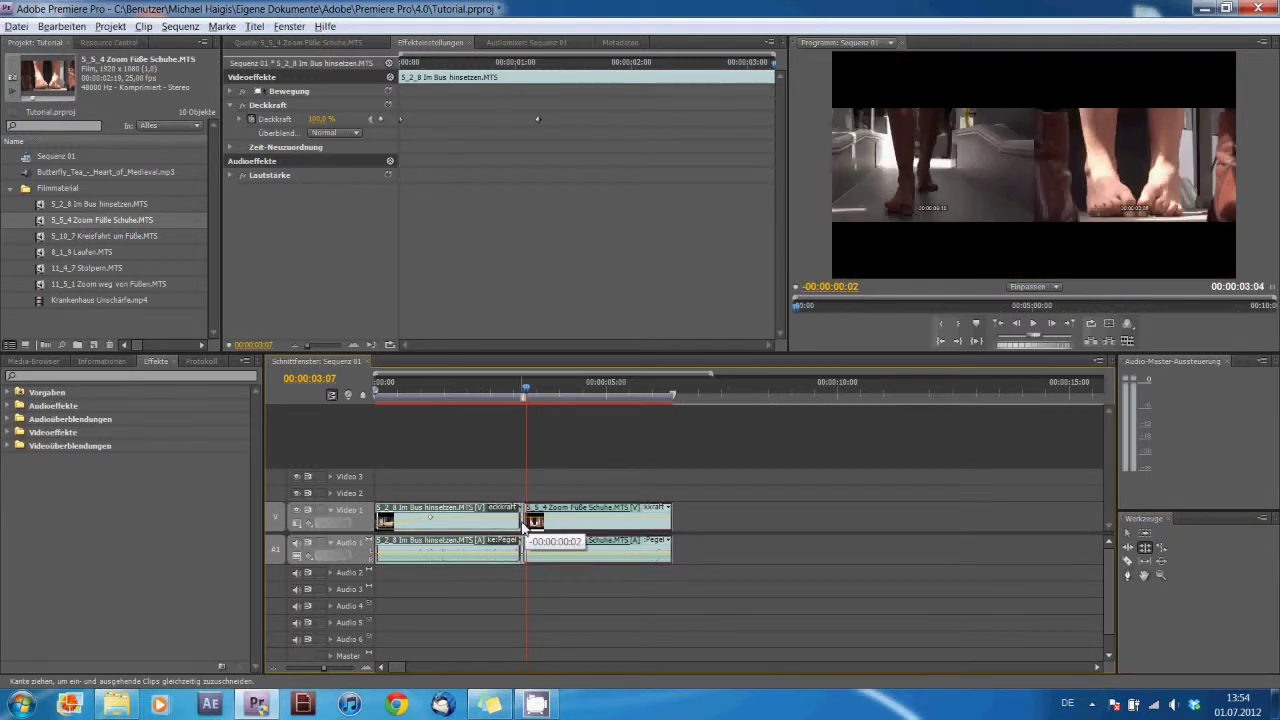
drag(523, 527, 497, 527)
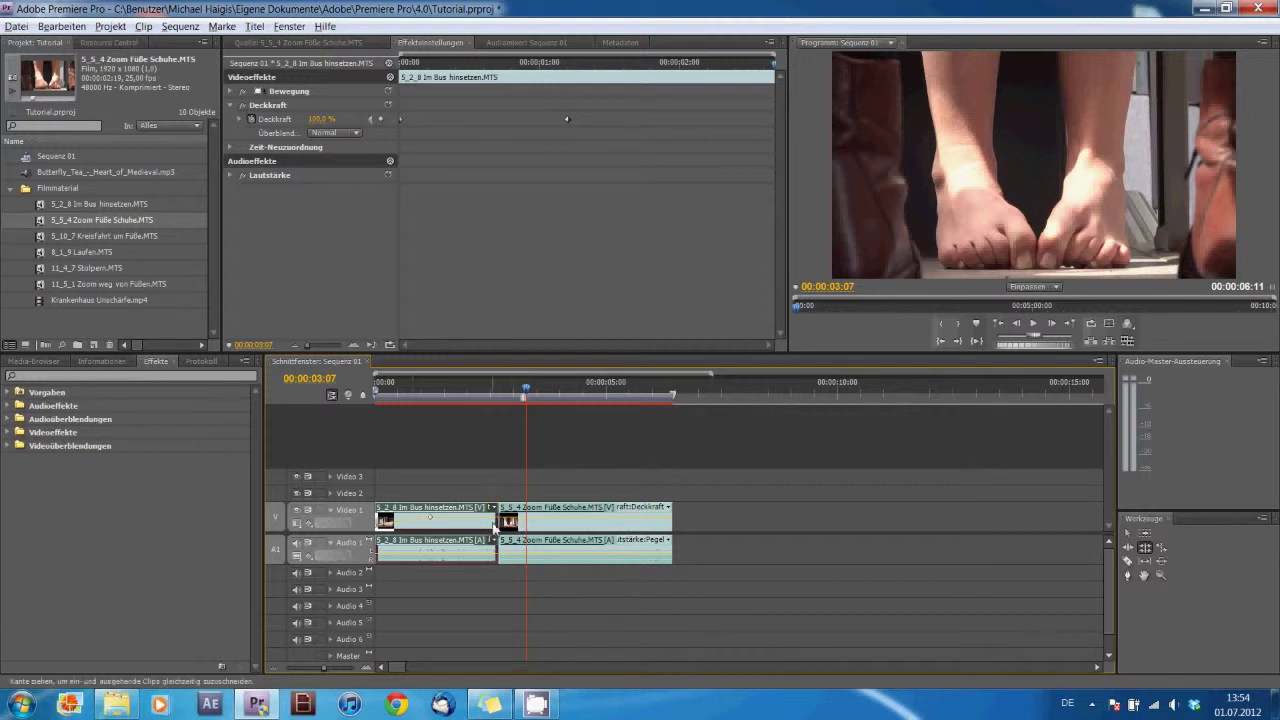
drag(500, 522, 555, 530)
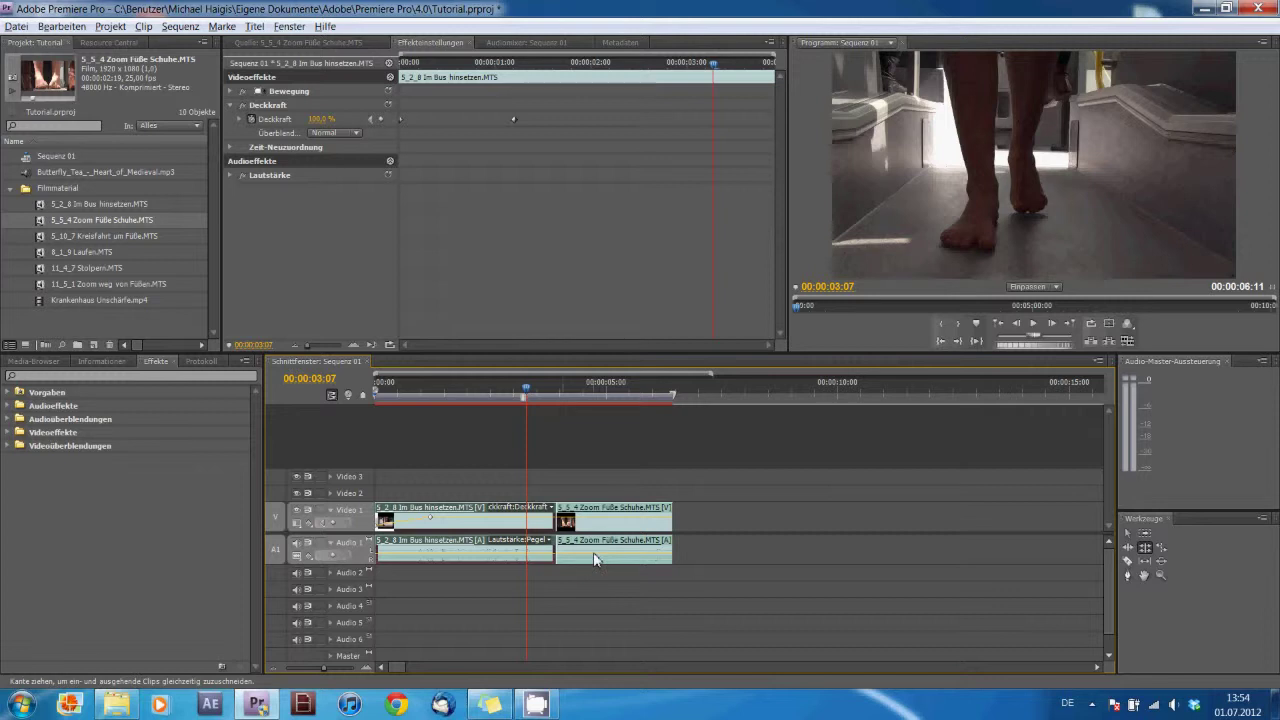
click(560, 527)
mouse_move(560, 527)
mouse_down()
mouse_move(513, 541)
mouse_move(526, 531)
mouse_up()
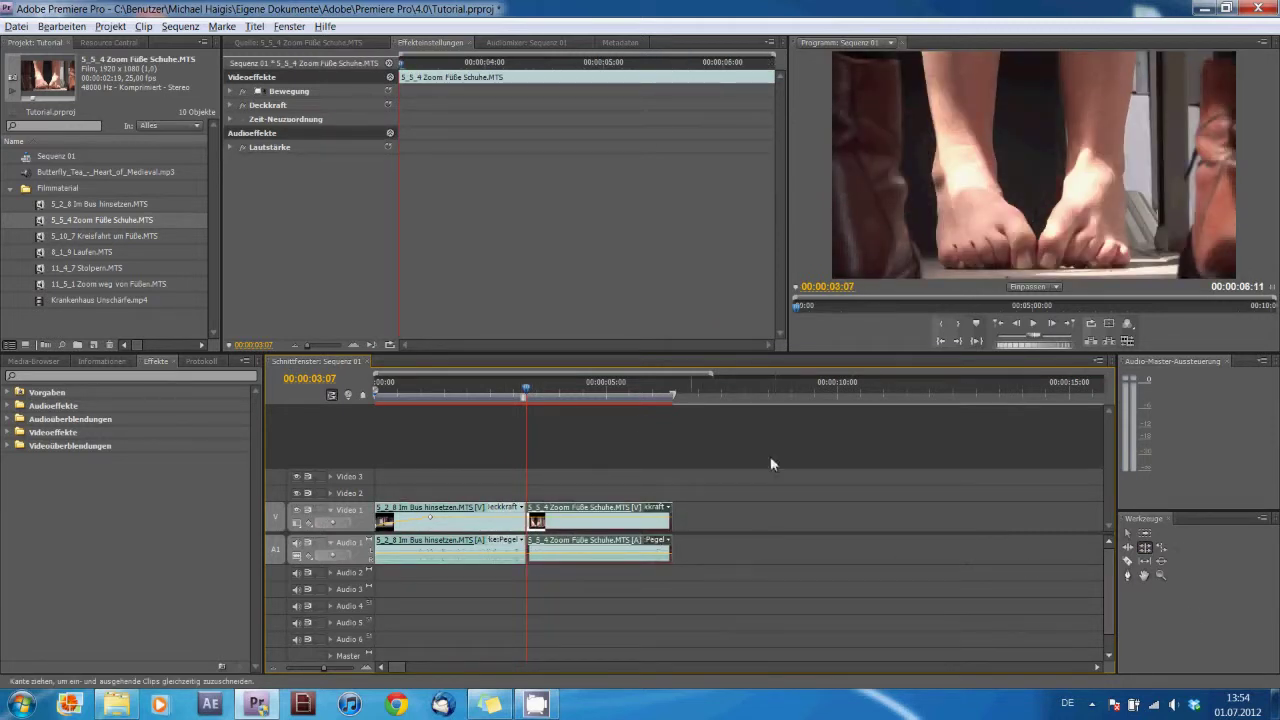
click(1128, 535)
click(1161, 547)
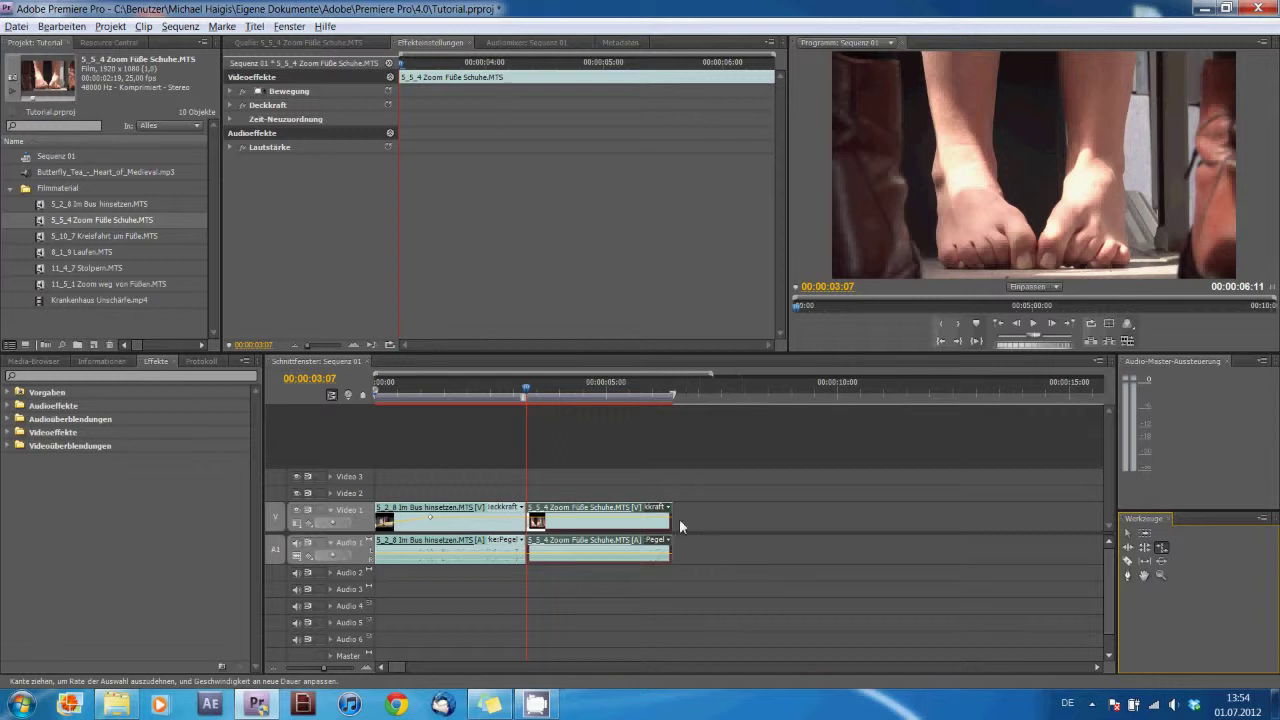
Rate-stretch the 5_5_4 clip, preview it, and settle on 75.96 % speed
drag(677, 525, 814, 547)
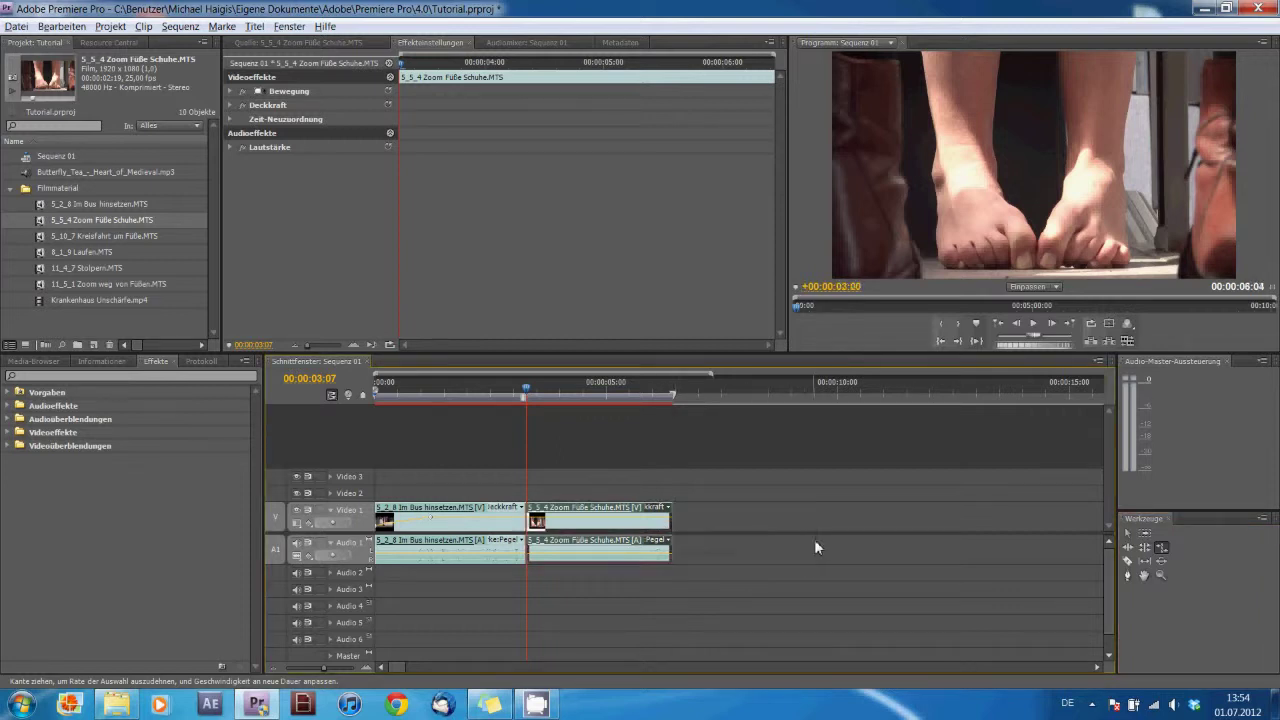
click(566, 387)
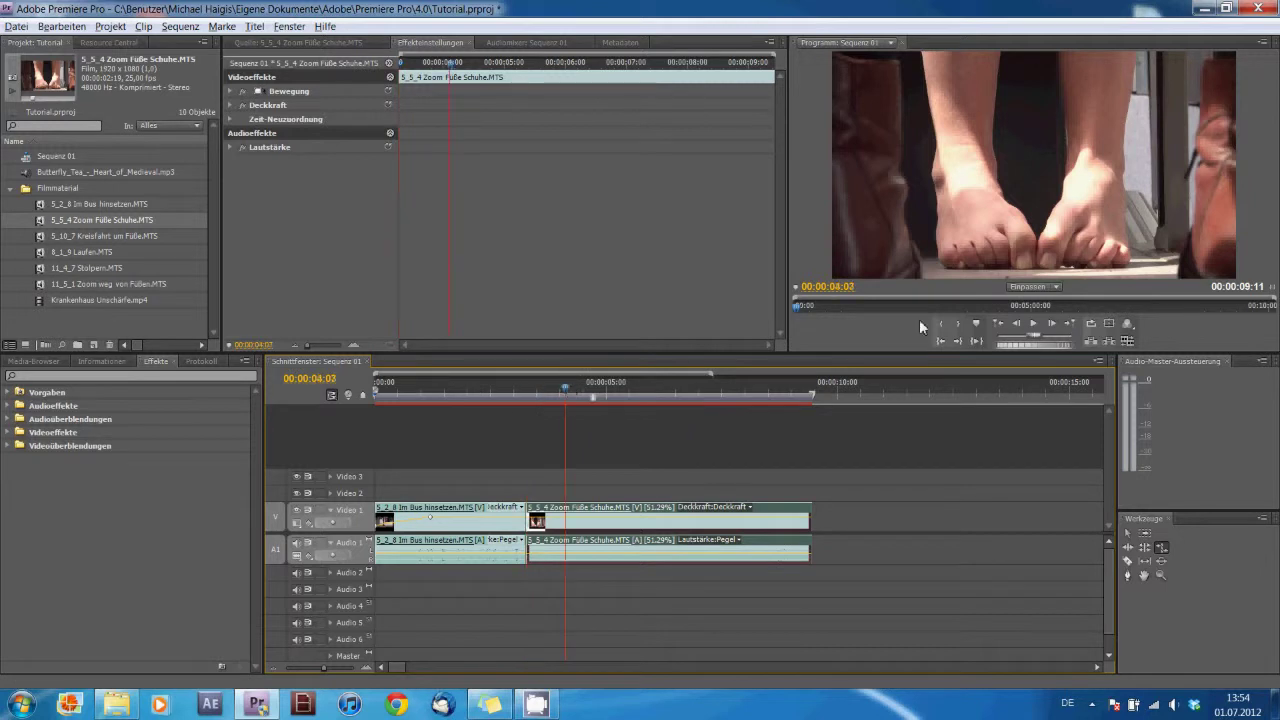
click(1033, 323)
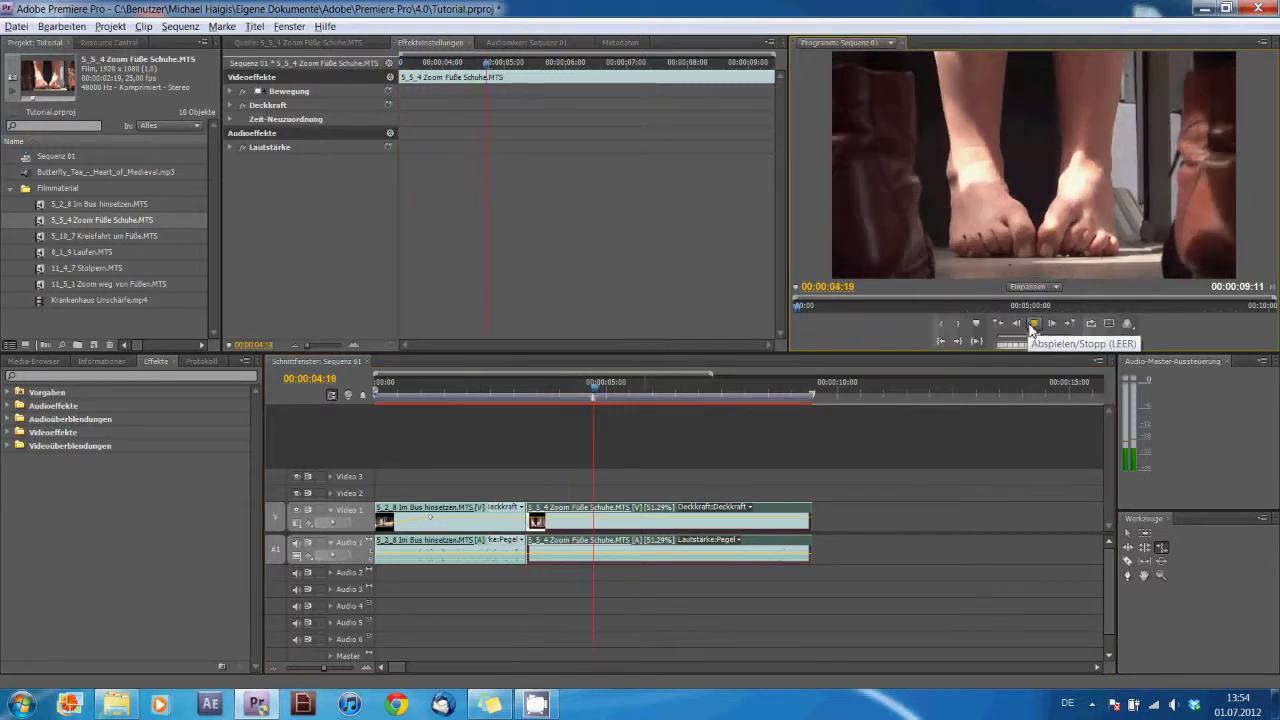
click(1033, 323)
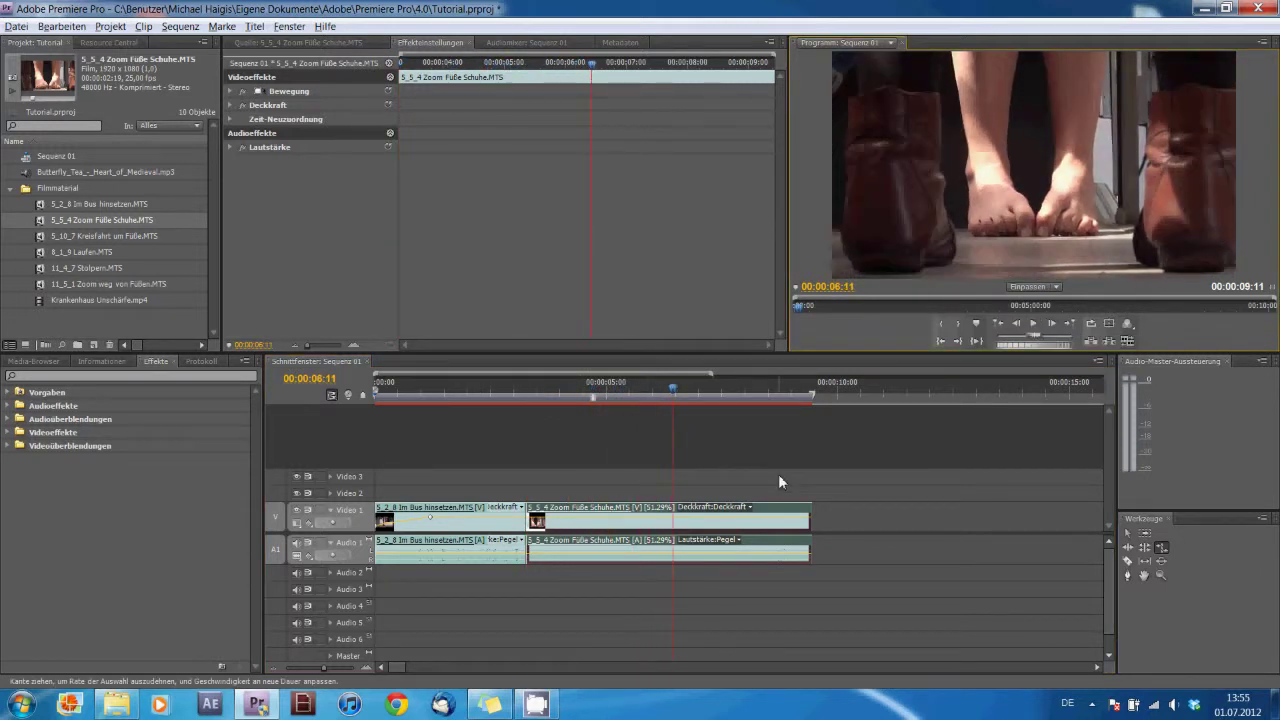
drag(660, 527, 617, 527)
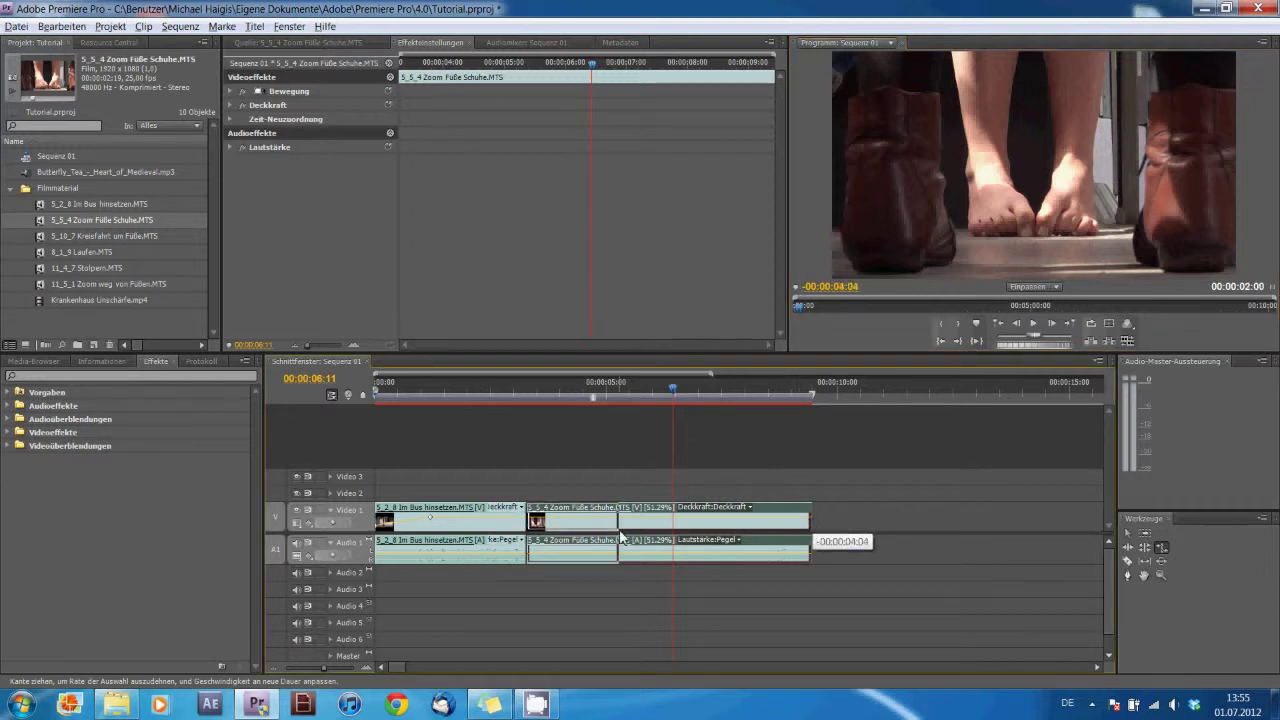
click(550, 382)
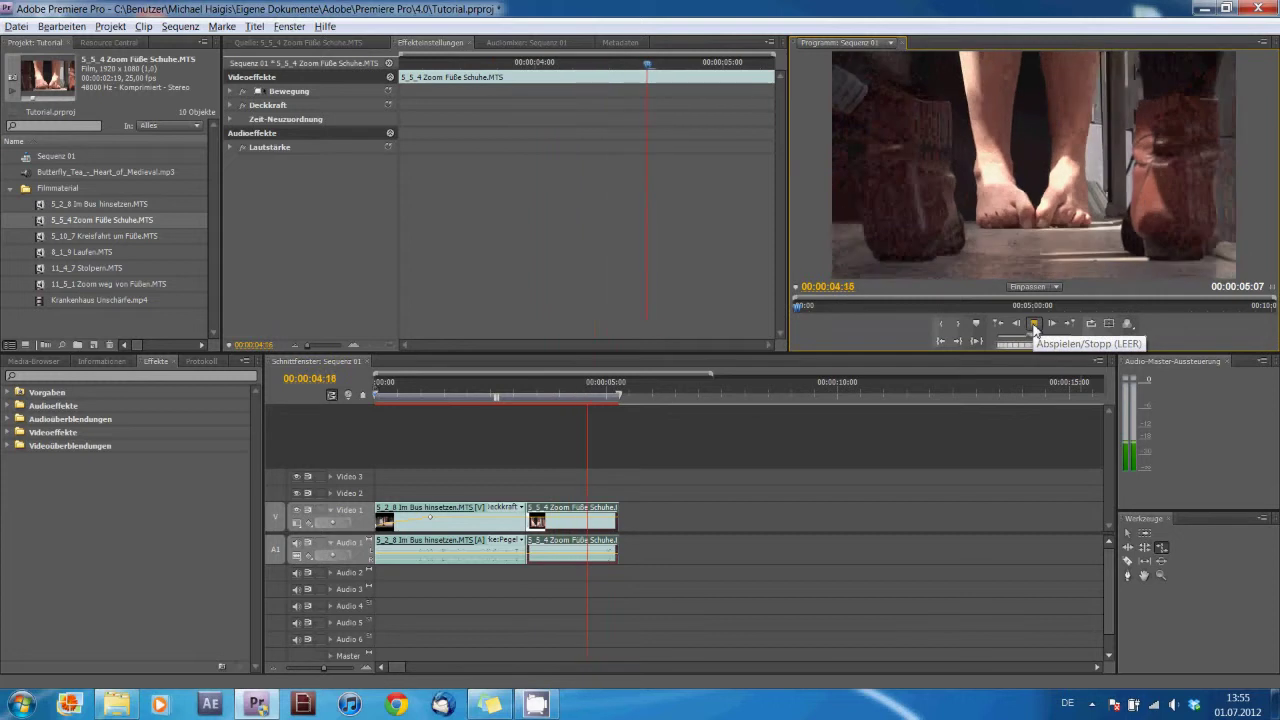
click(1035, 325)
drag(619, 520, 732, 517)
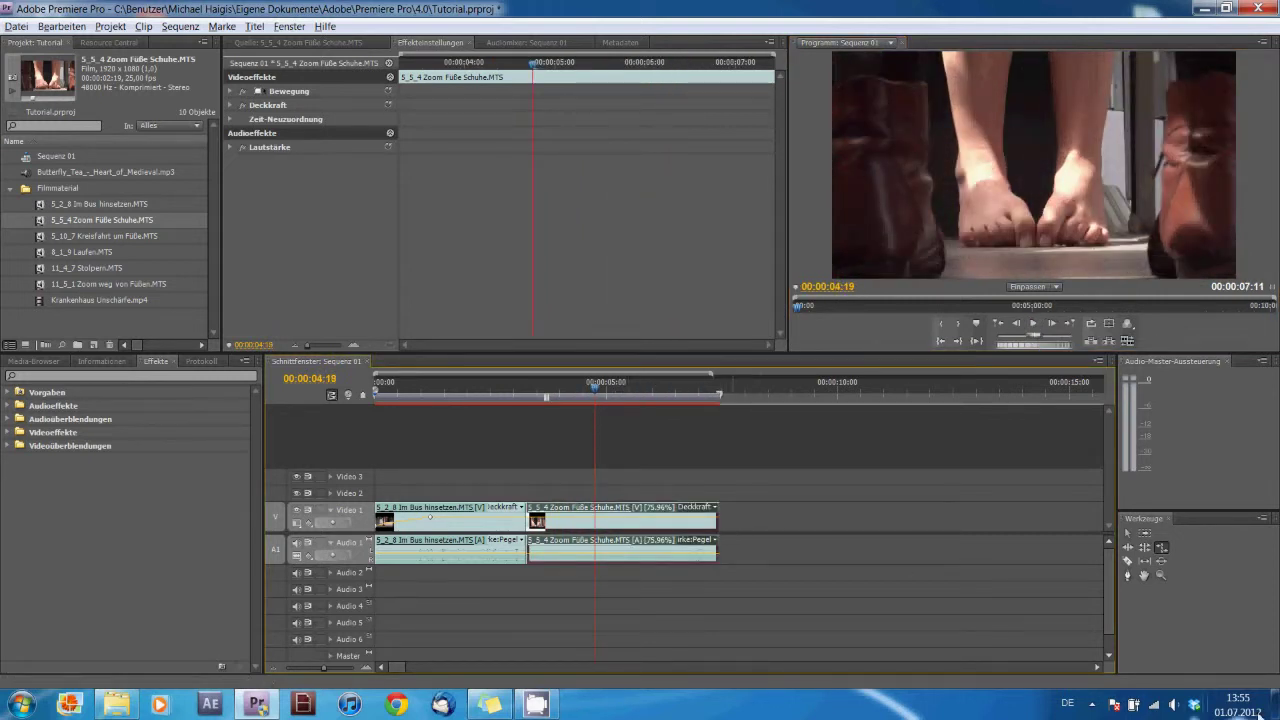
click(1128, 562)
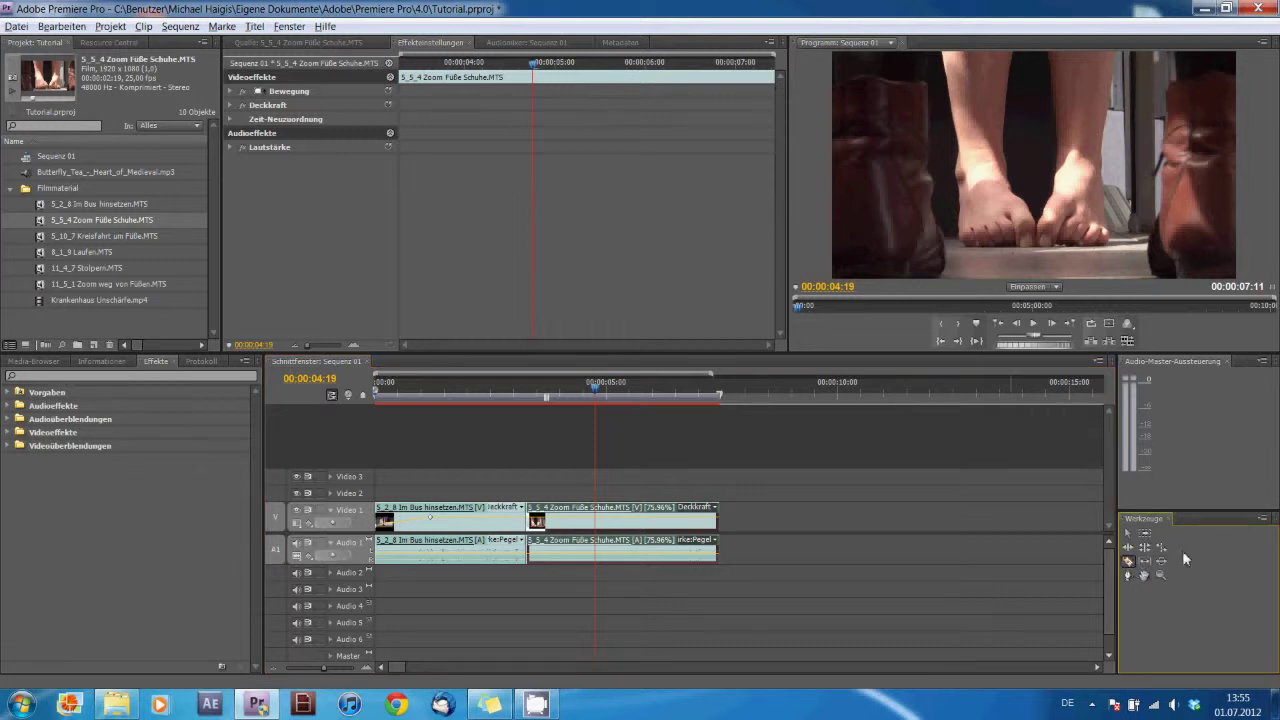
Razor the 5_5_4 clip at three points and drag the last piece right to leave a gap
click(617, 522)
click(668, 525)
click(702, 525)
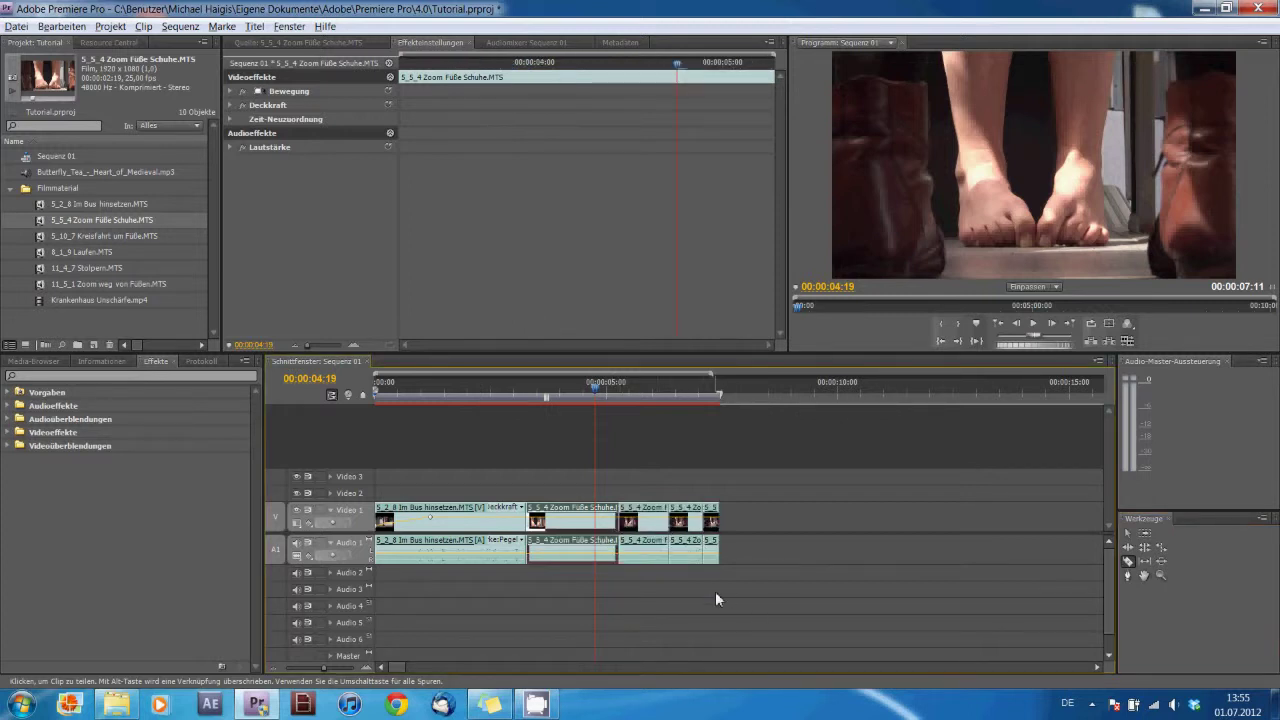
click(1128, 533)
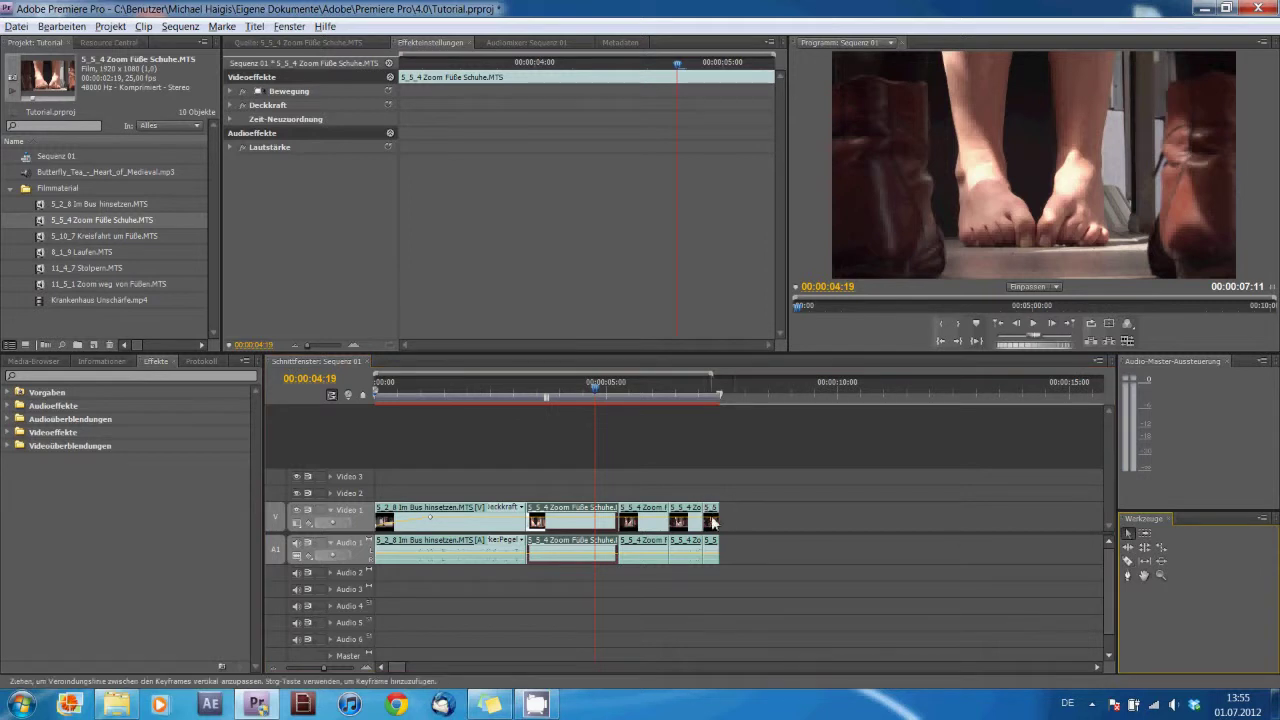
drag(714, 524, 748, 527)
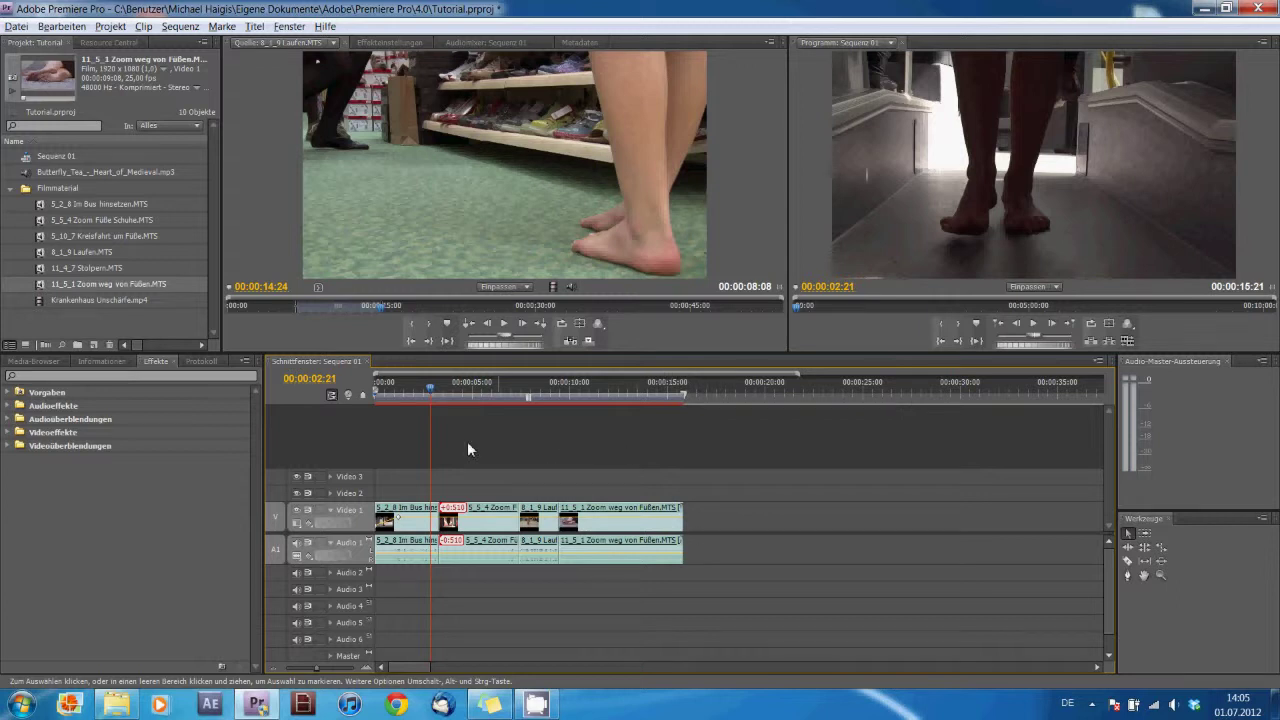
Save the project with Ctrl+S and select each timeline clip in turn, ending on 11_5_1
key(ctrl+s)
click(613, 560)
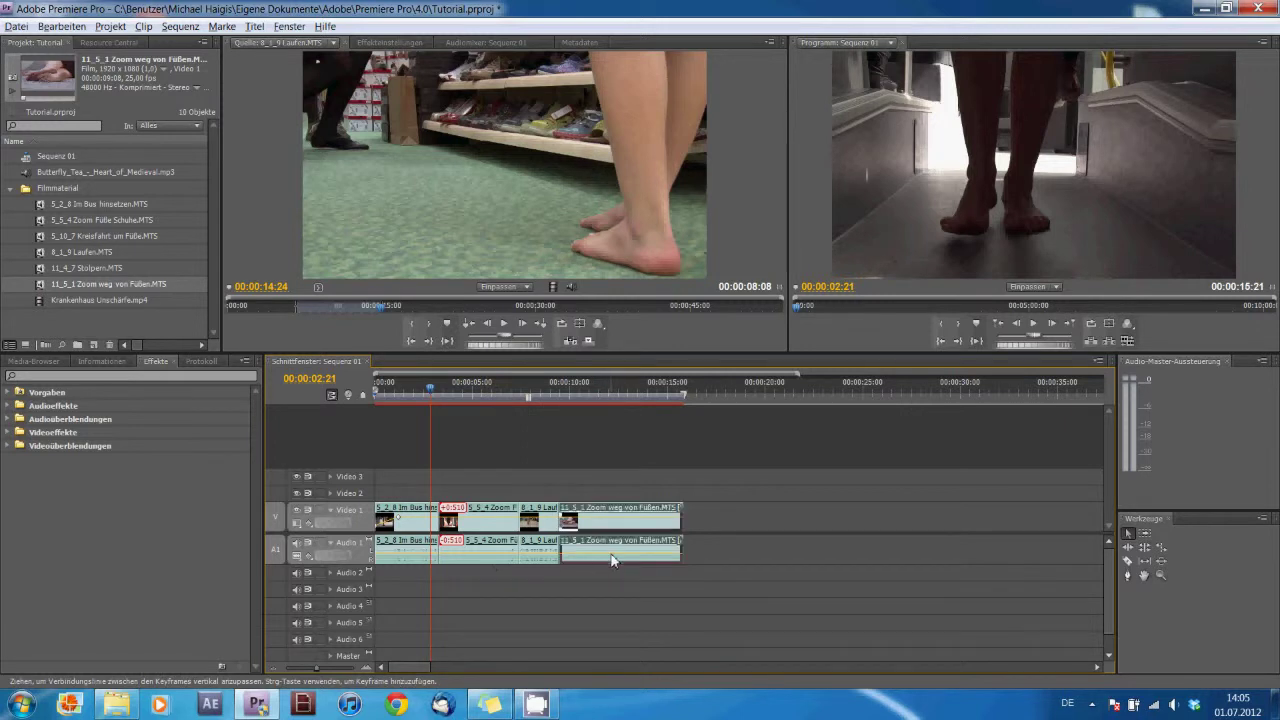
click(546, 558)
click(491, 558)
click(409, 556)
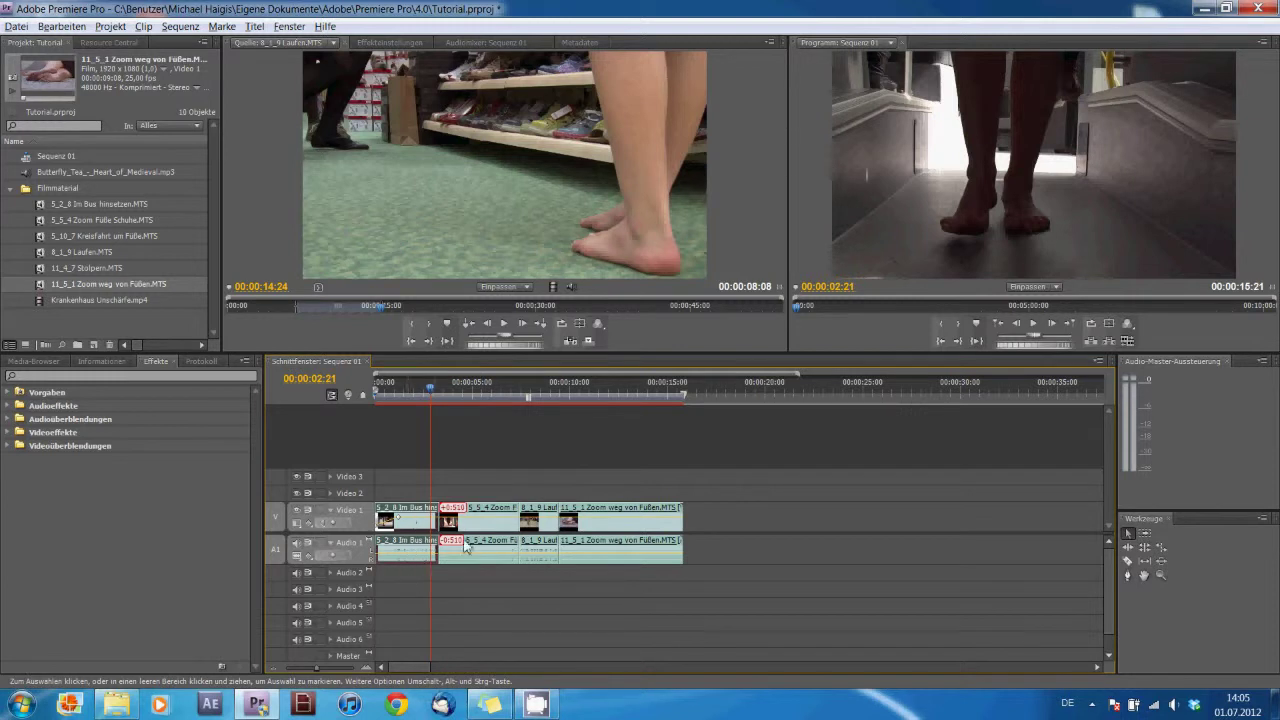
click(650, 530)
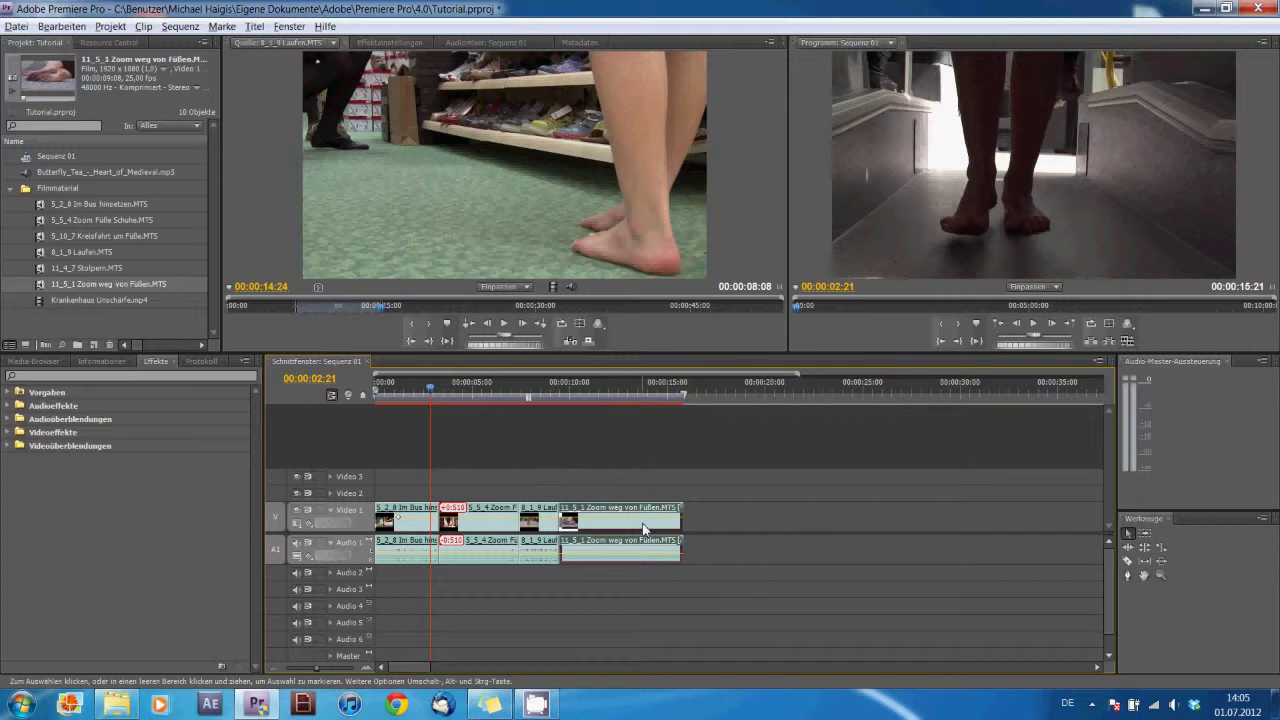
Unlink the 11_5_1 clip and delete its audio, then unlink the 8_1_9 Laufen clip
right_click(634, 531)
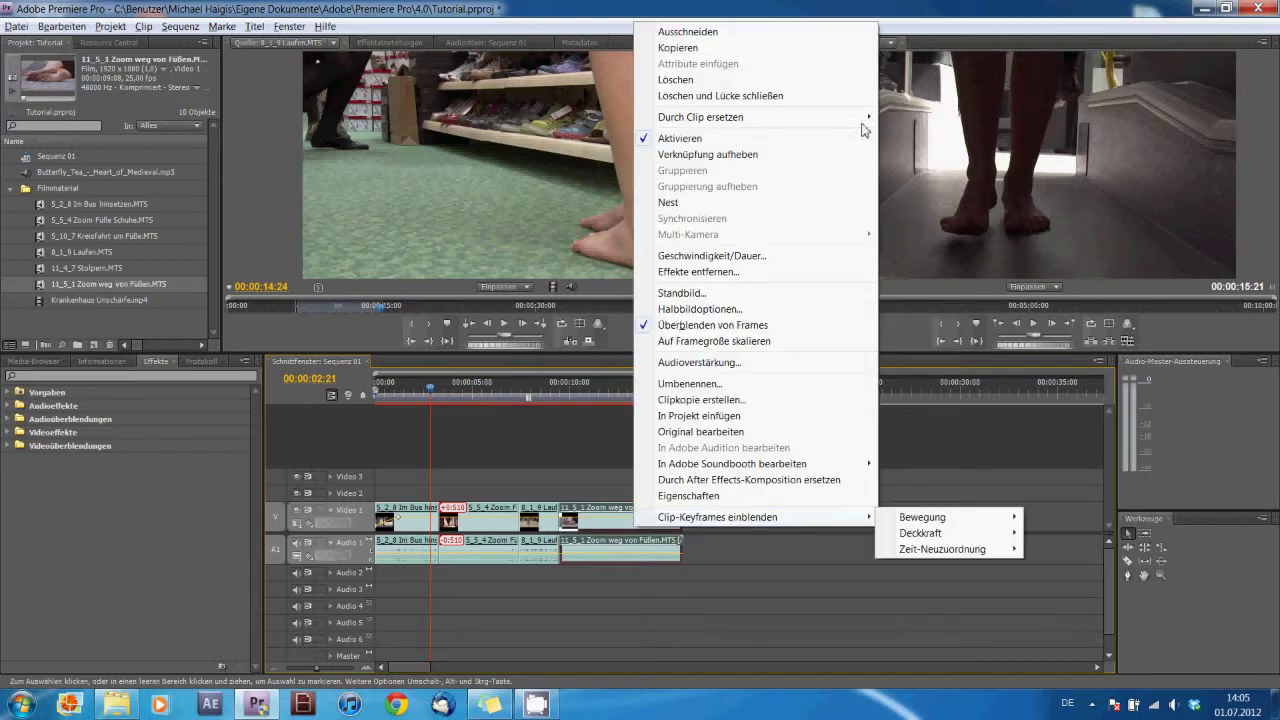
click(700, 156)
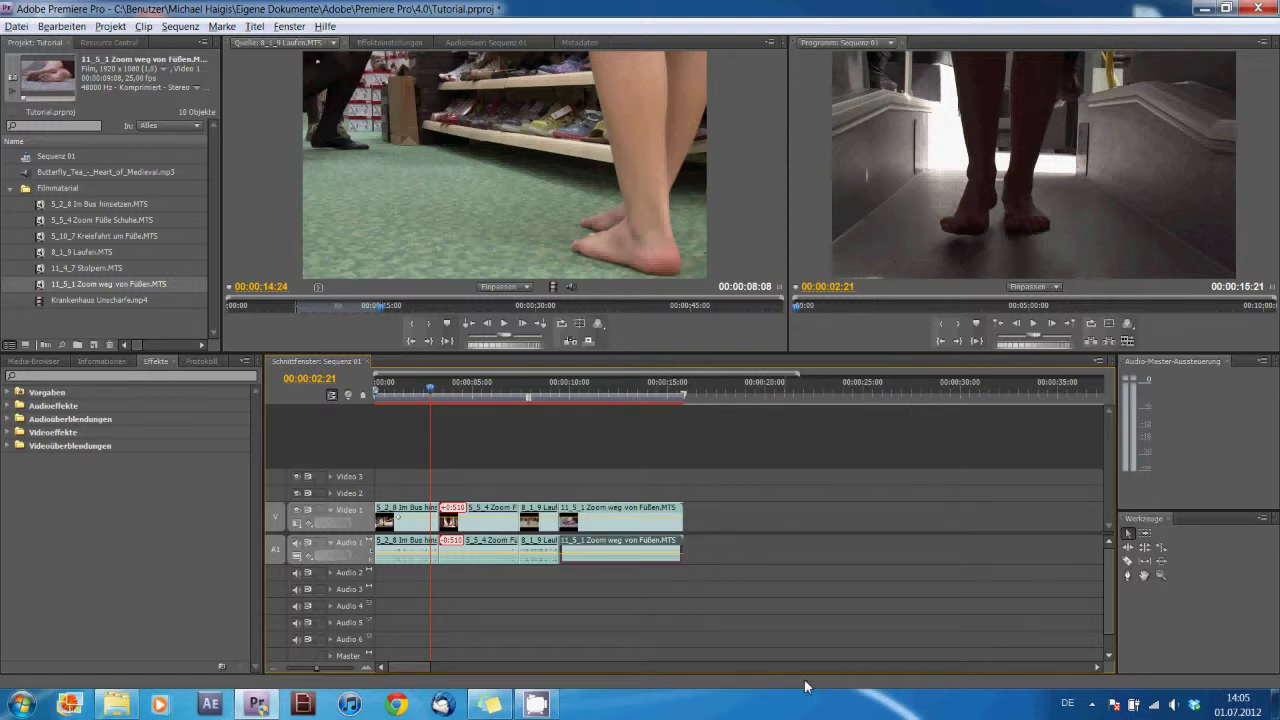
key(Delete)
click(547, 521)
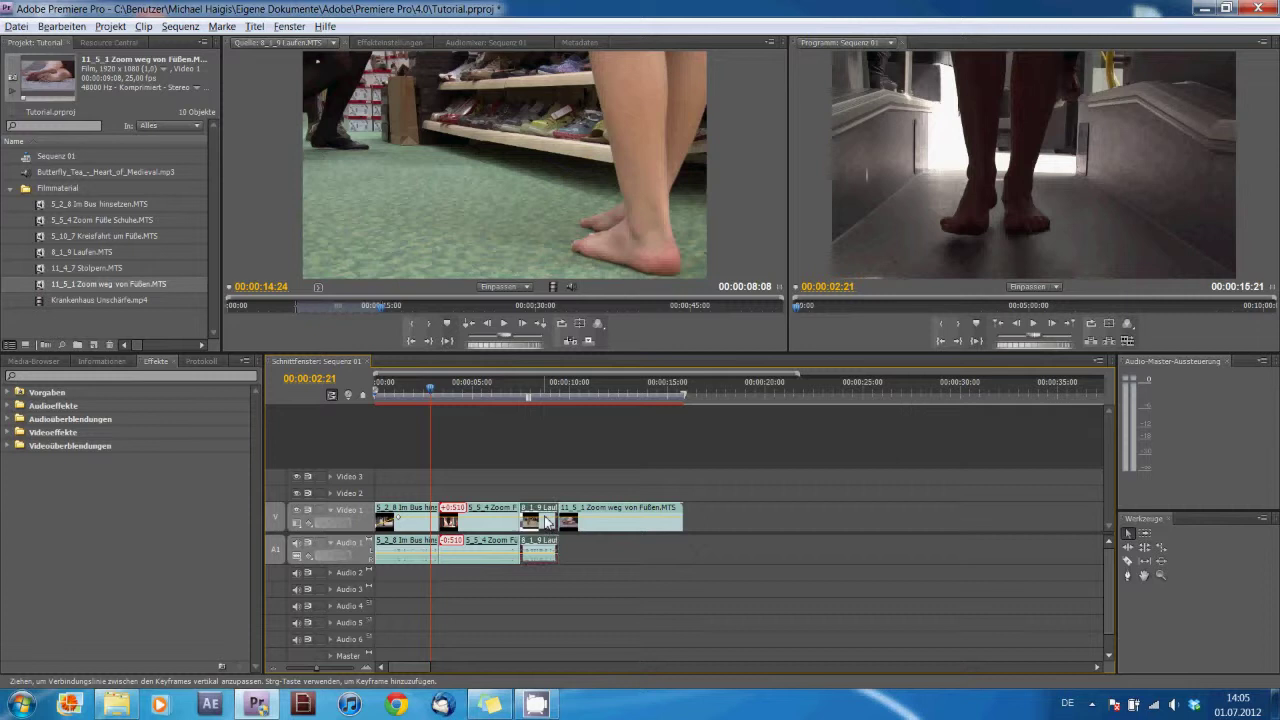
drag(547, 521, 547, 521)
right_click(547, 521)
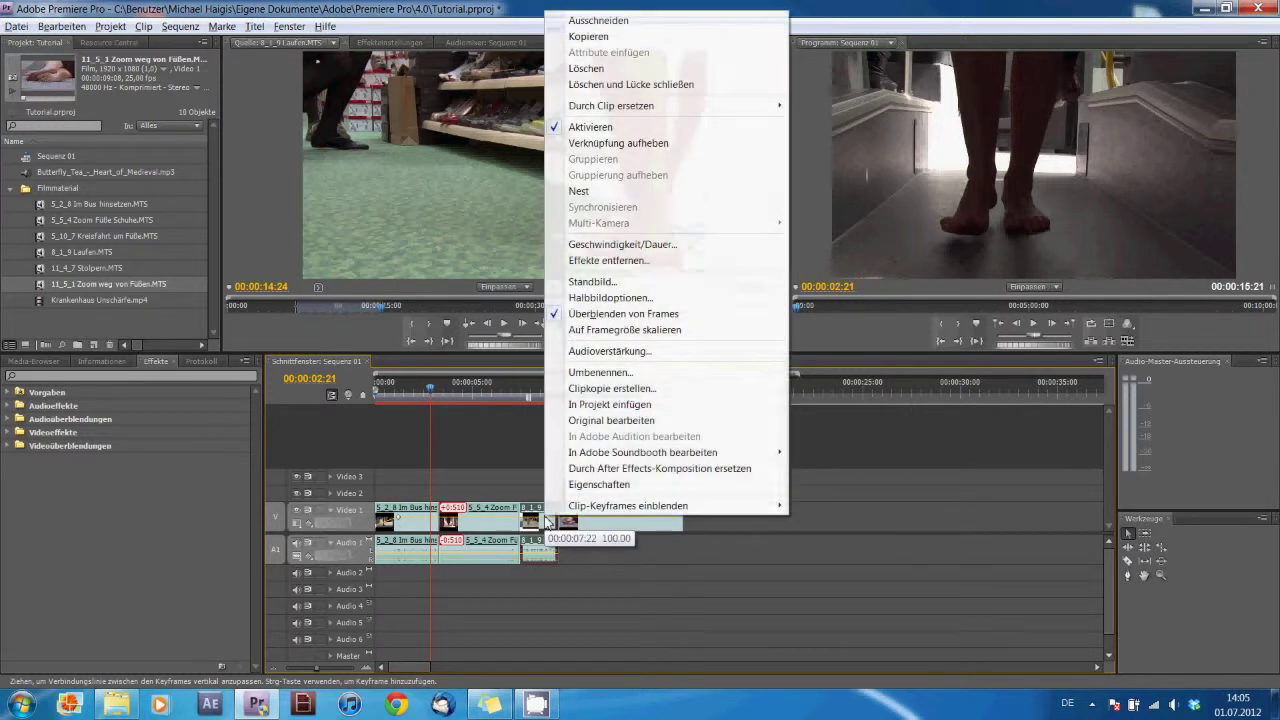
click(624, 143)
click(582, 555)
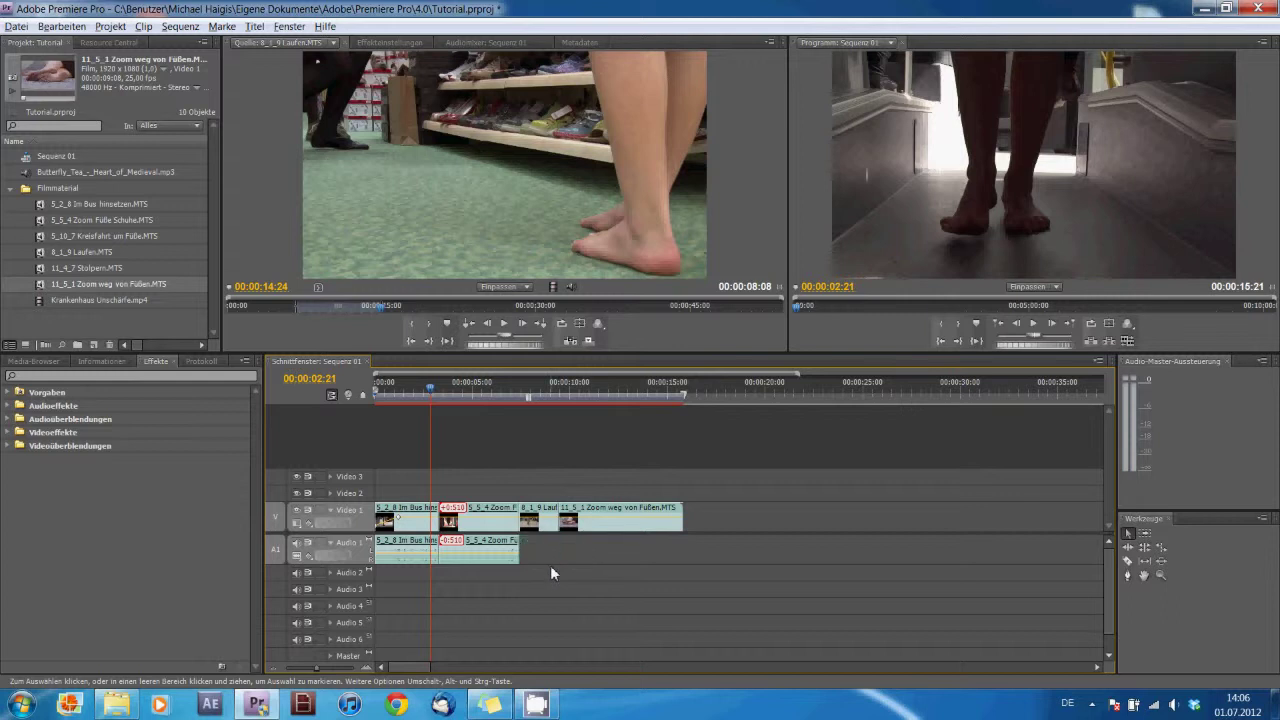
Unlink the 5_5_4 and 5_2_8 clips and delete their audio from Audio 1
right_click(494, 527)
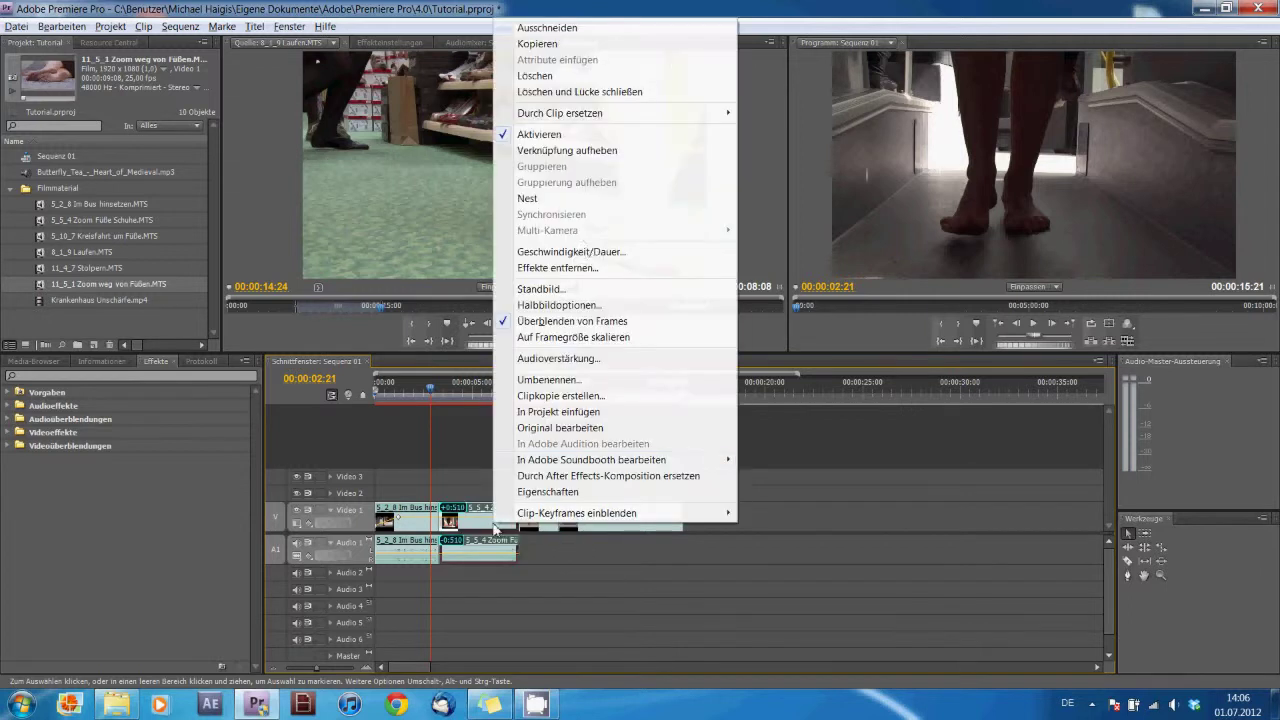
click(567, 150)
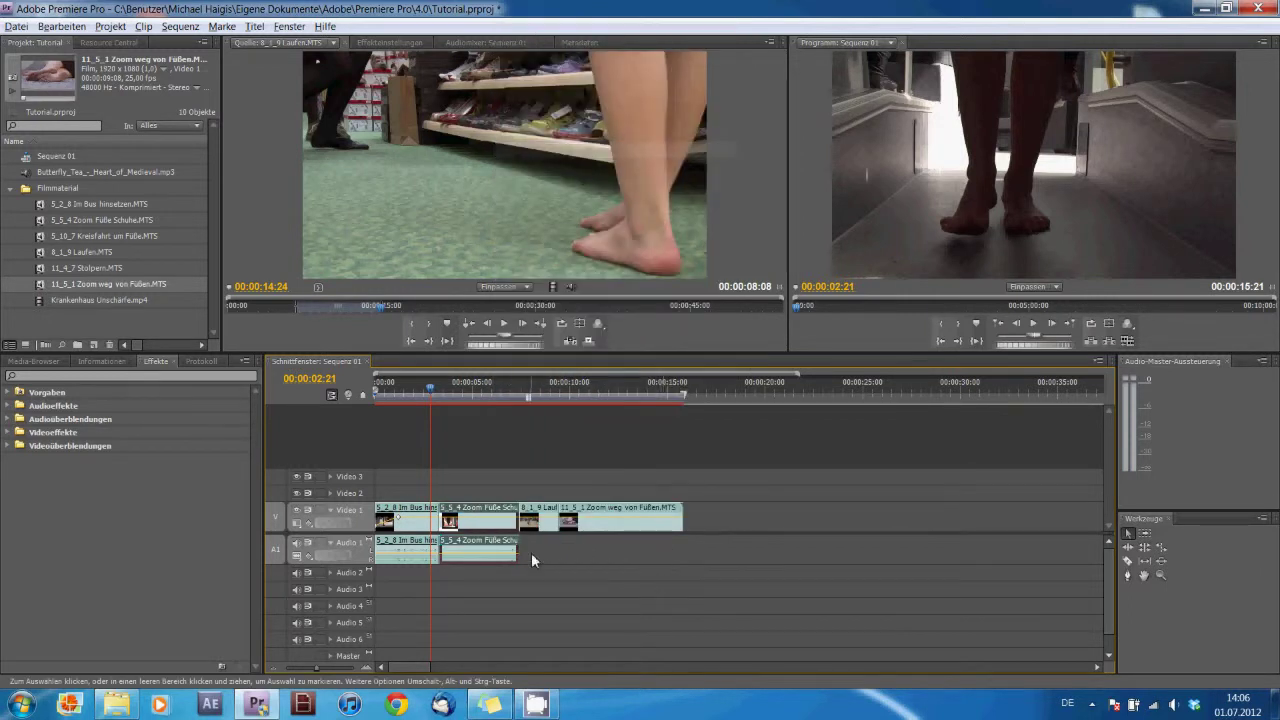
click(462, 560)
key(Delete)
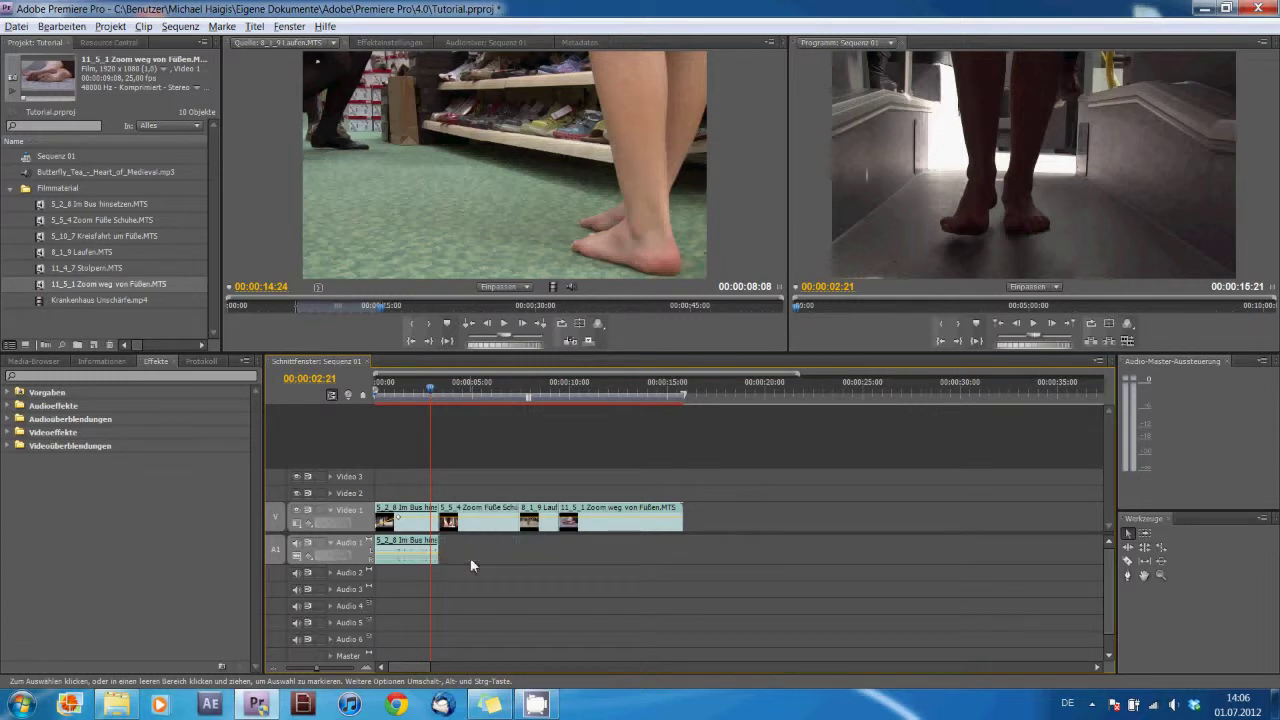
right_click(410, 543)
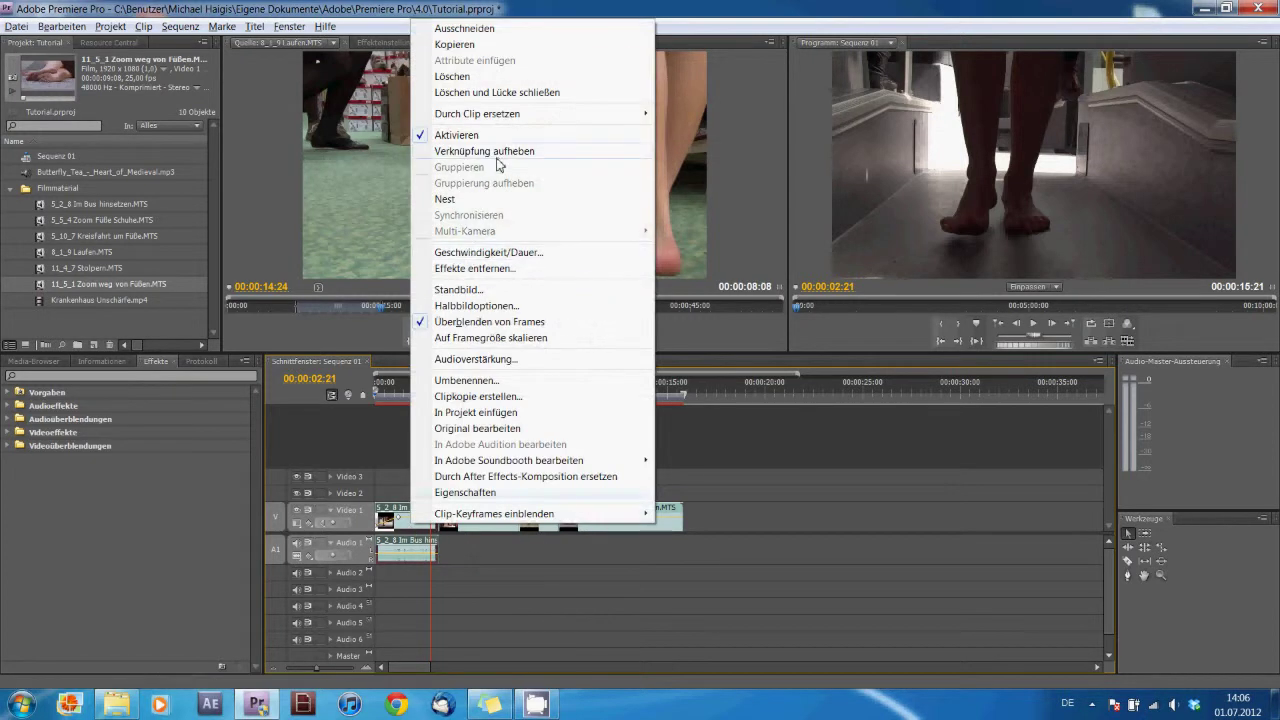
click(498, 152)
drag(485, 557, 388, 568)
key(Delete)
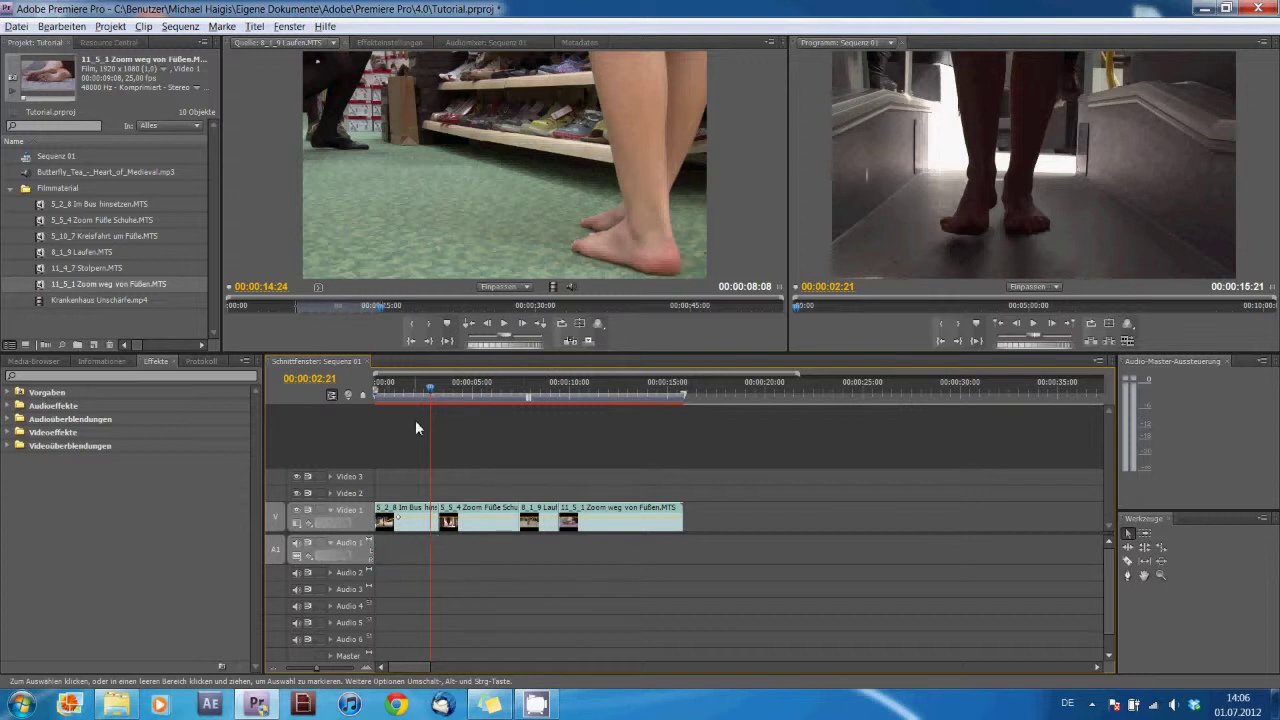
drag(427, 396, 397, 399)
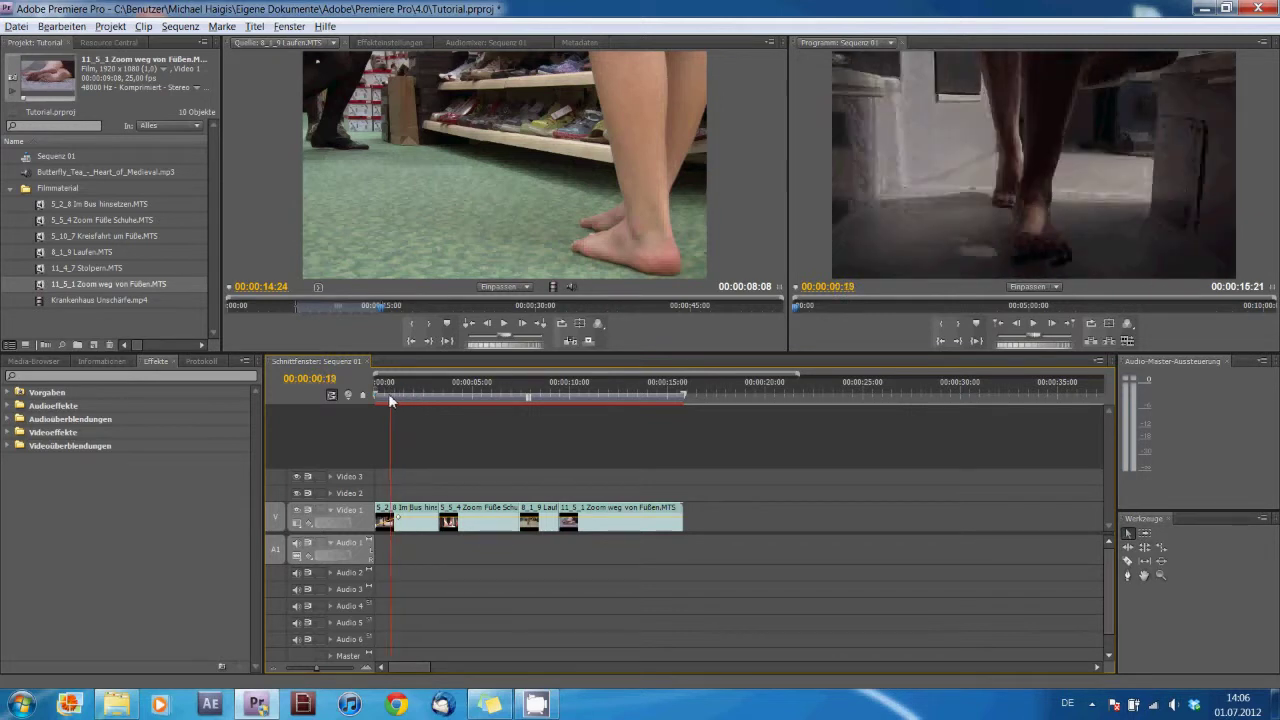
drag(397, 399, 422, 404)
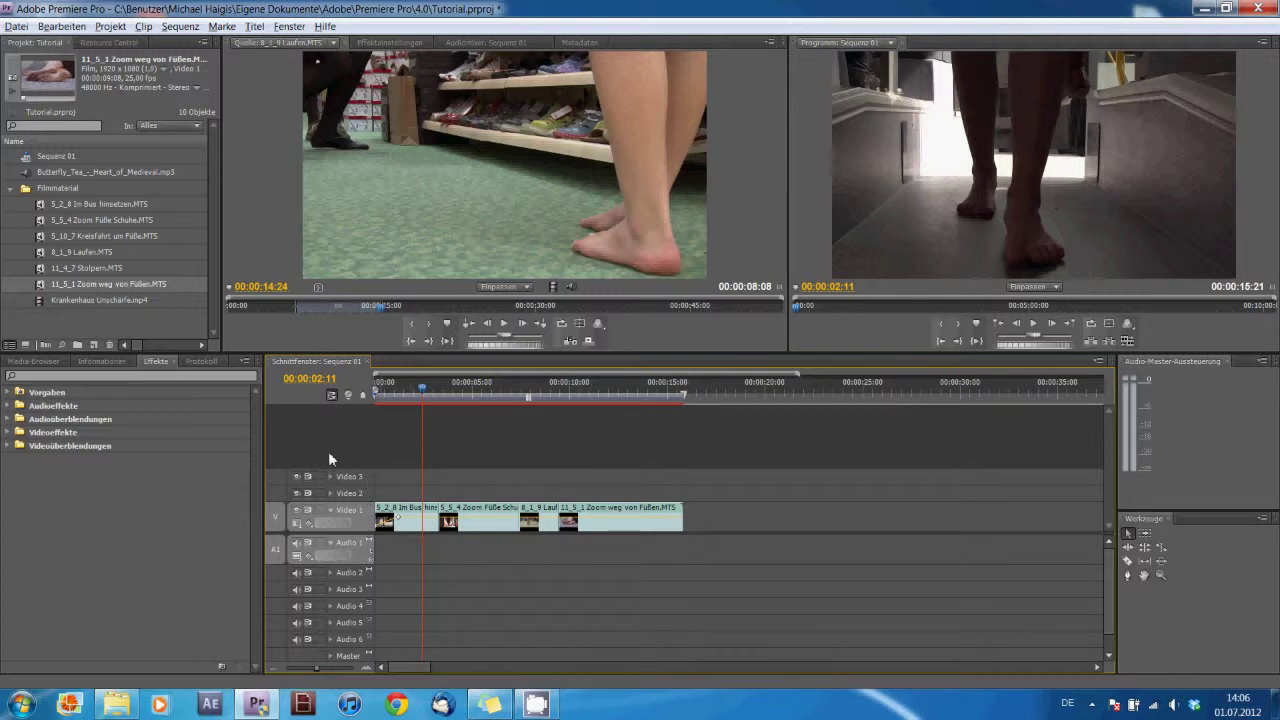
Move the 5_5_4 clip up to Video 2 and slide it left over 5_2_8's end
drag(485, 515, 428, 507)
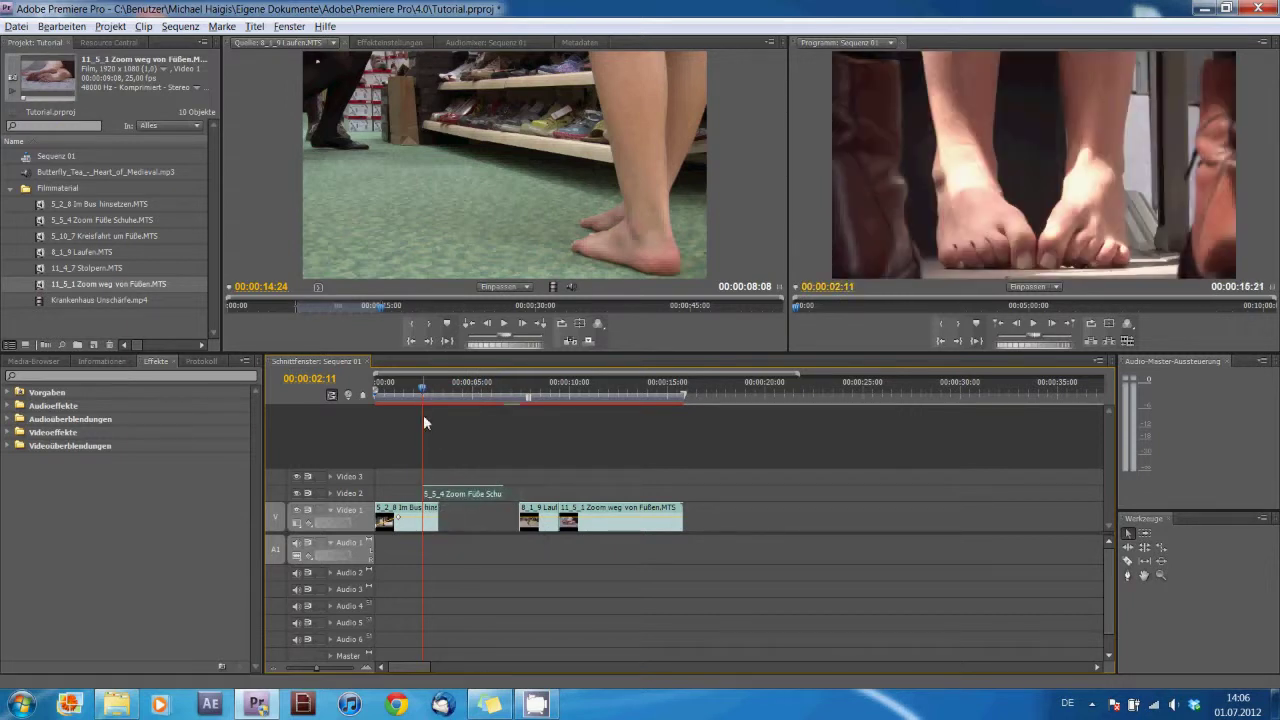
click(417, 396)
drag(415, 395, 413, 395)
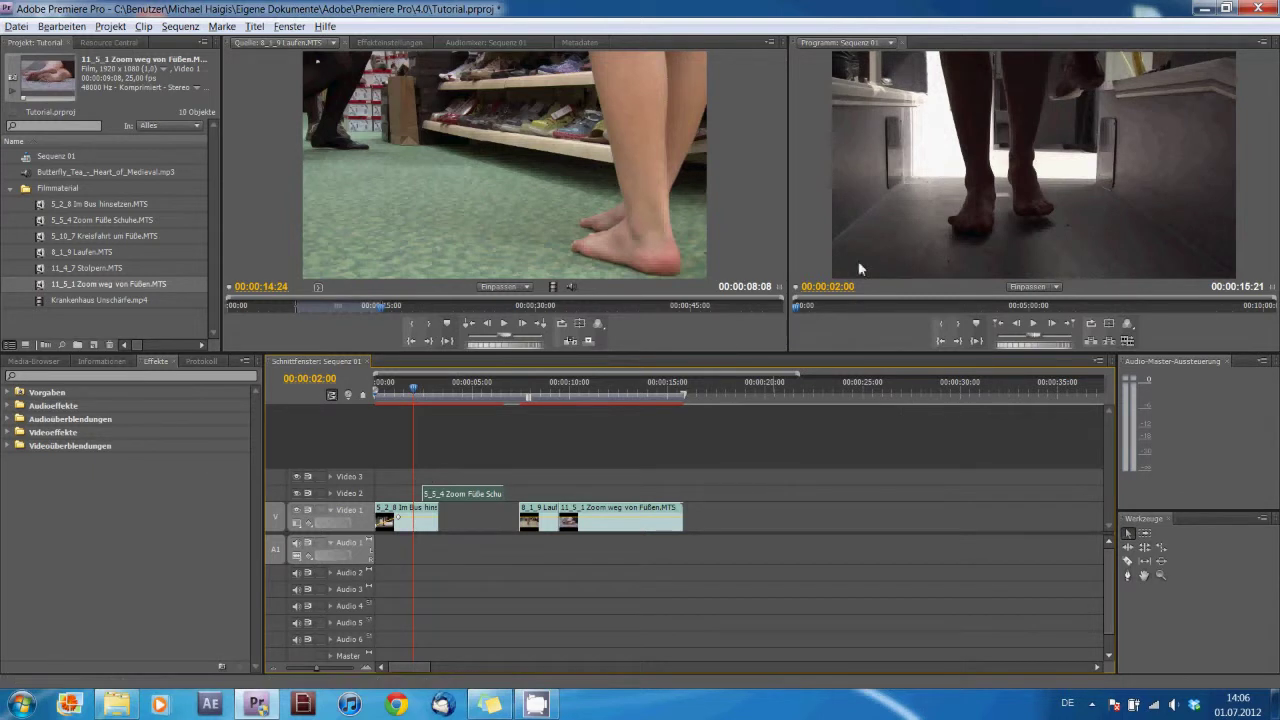
click(416, 392)
drag(418, 392, 423, 392)
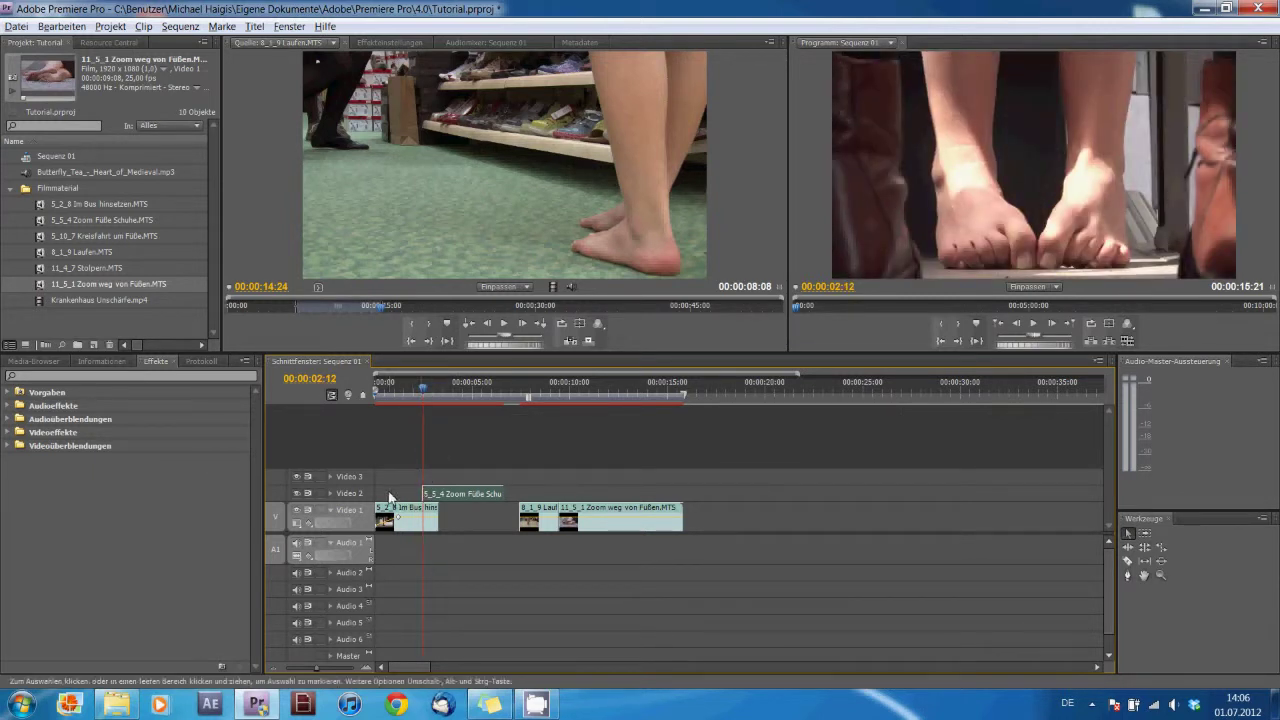
click(421, 393)
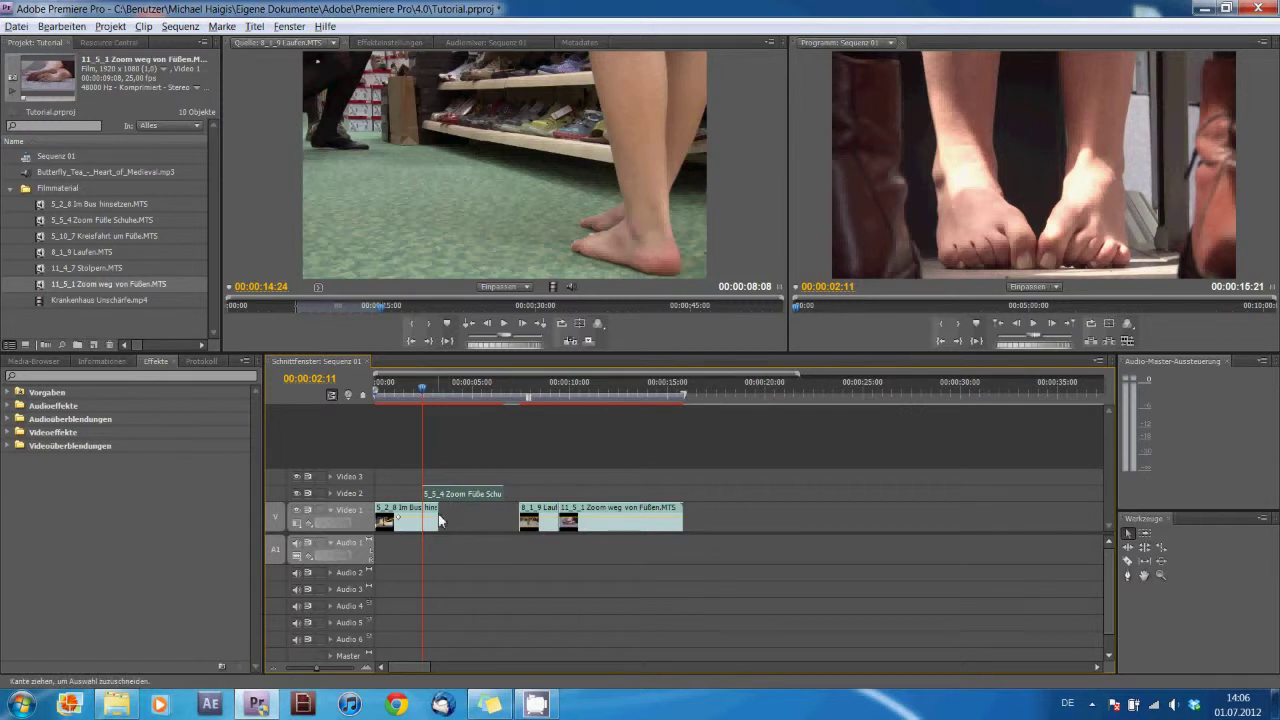
drag(452, 496, 468, 496)
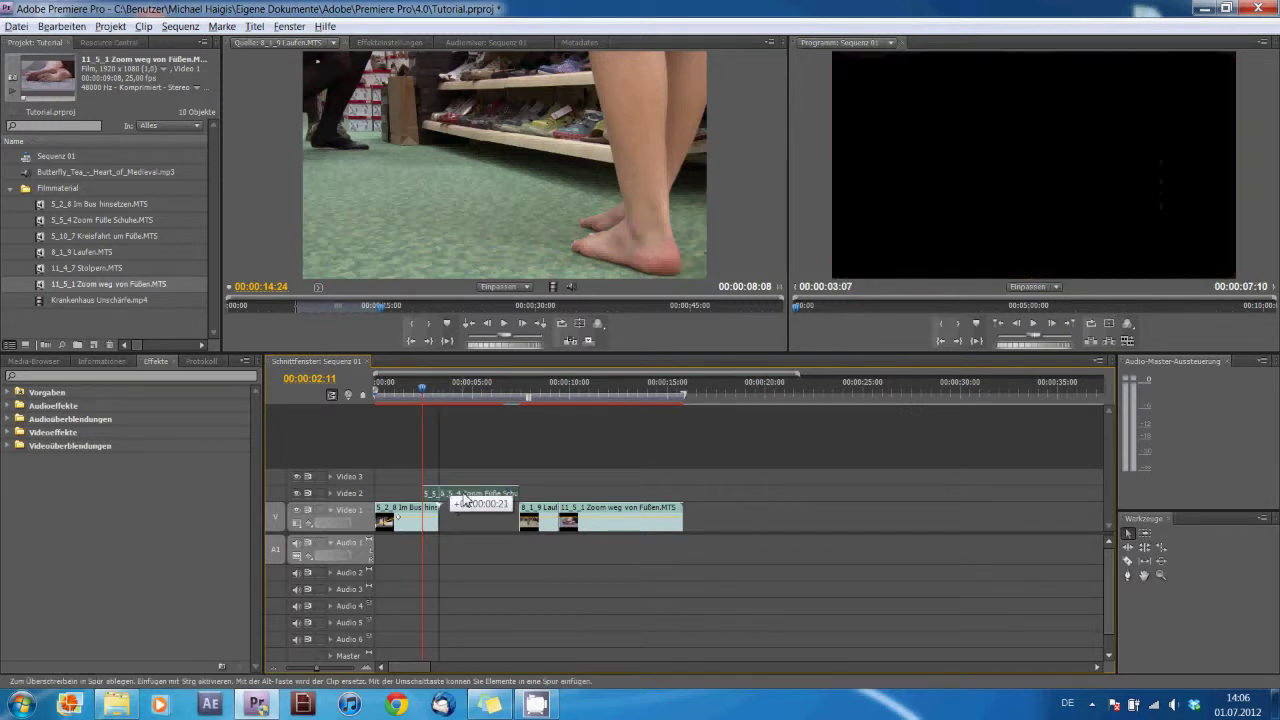
click(435, 386)
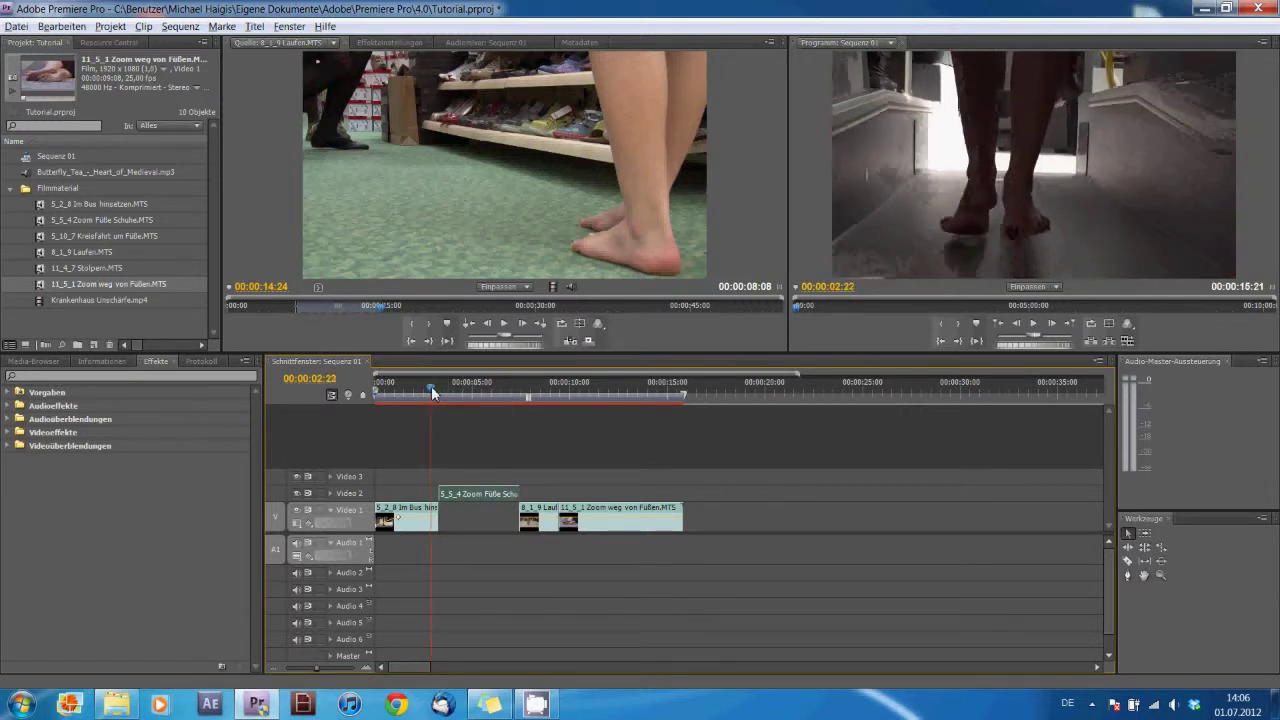
drag(435, 386, 419, 388)
mouse_move(464, 493)
mouse_down()
mouse_move(452, 503)
mouse_move(448, 492)
mouse_up()
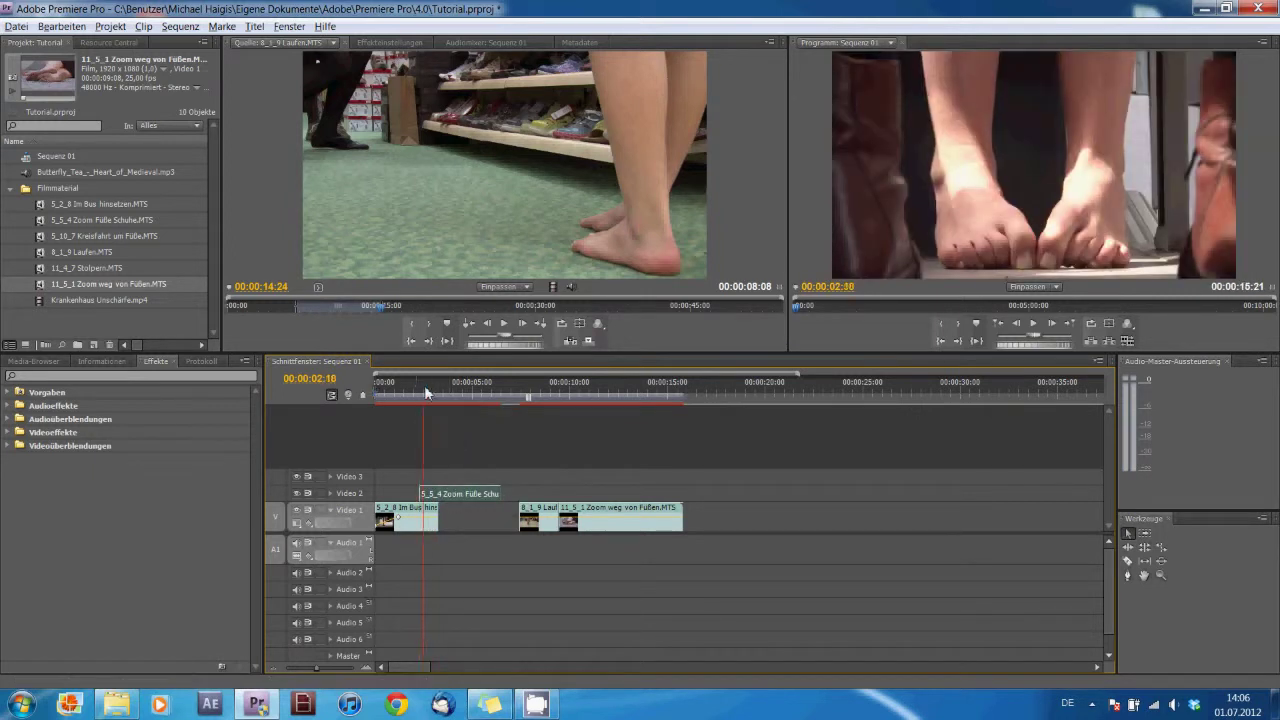
drag(419, 393, 422, 398)
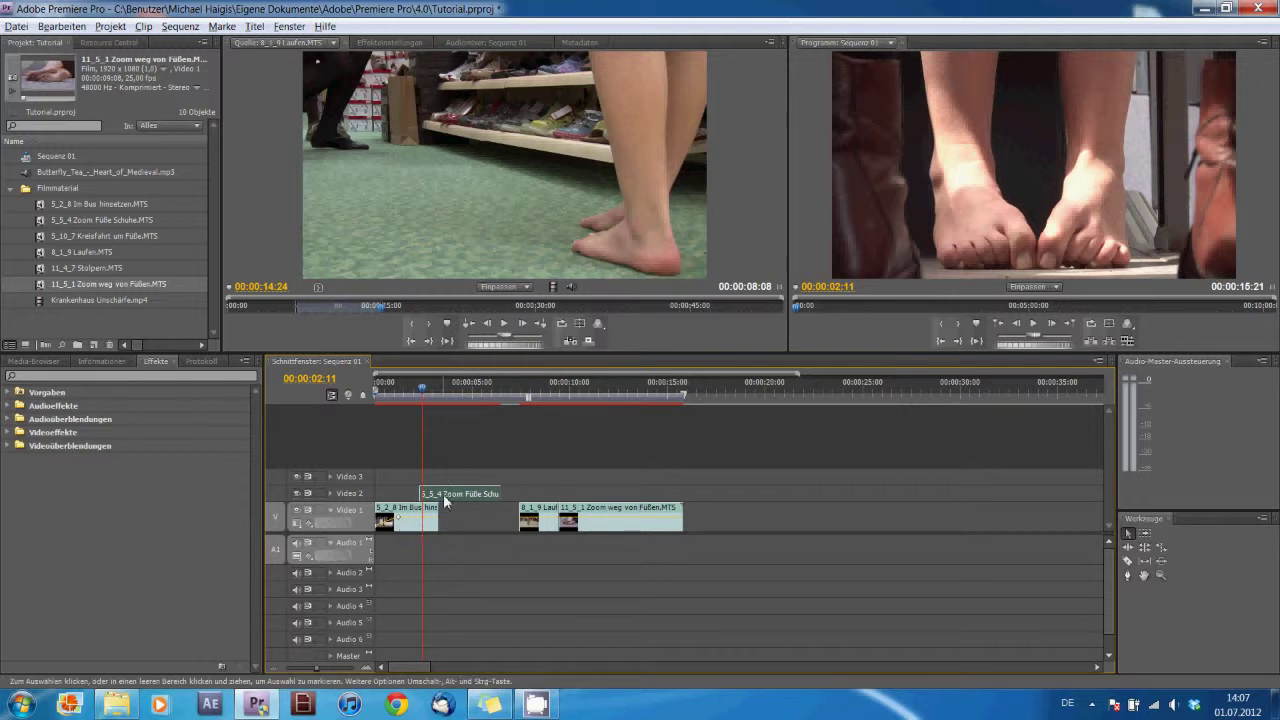
Expand the Video 2 track and set the playhead at the Video 2 clip's start
click(330, 494)
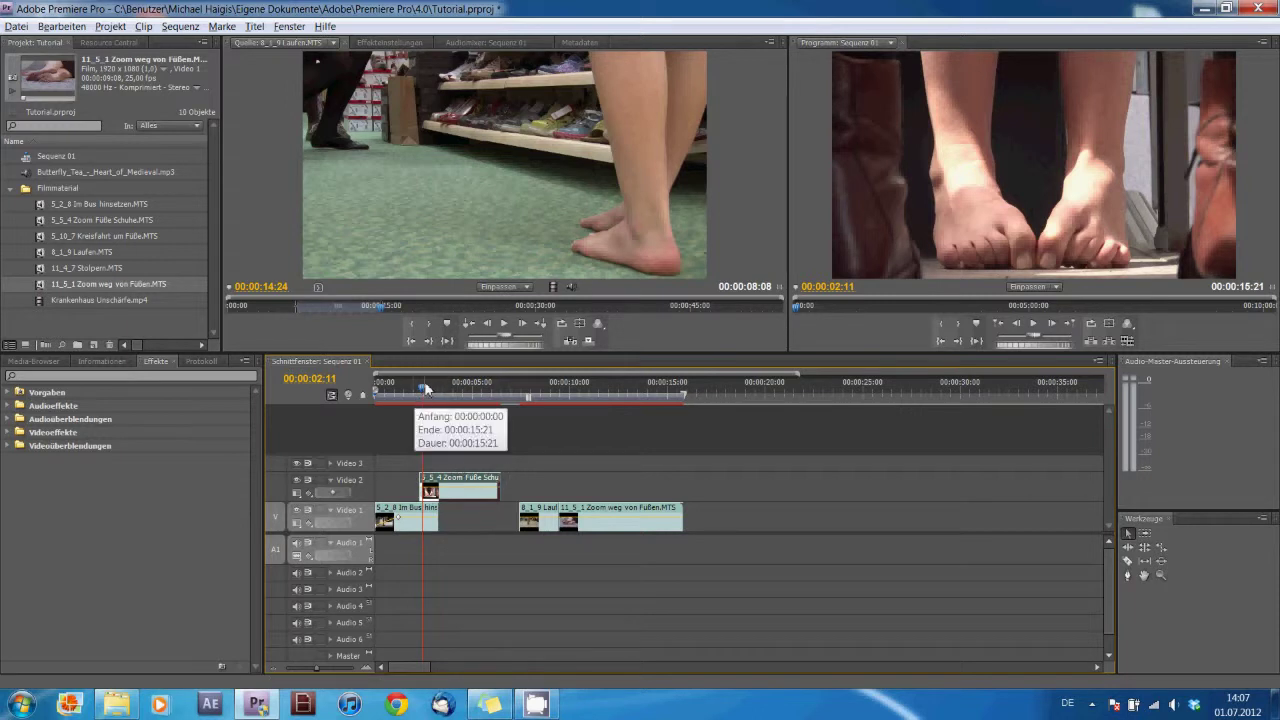
drag(424, 393, 419, 390)
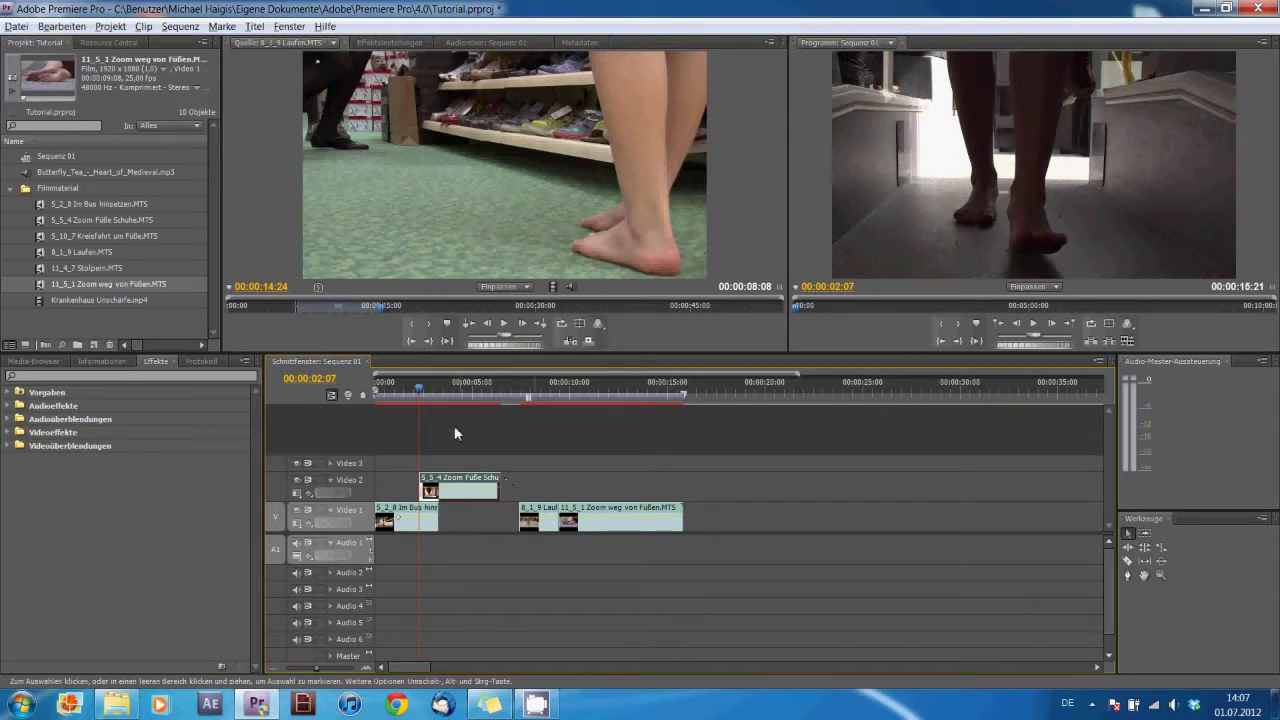
click(438, 386)
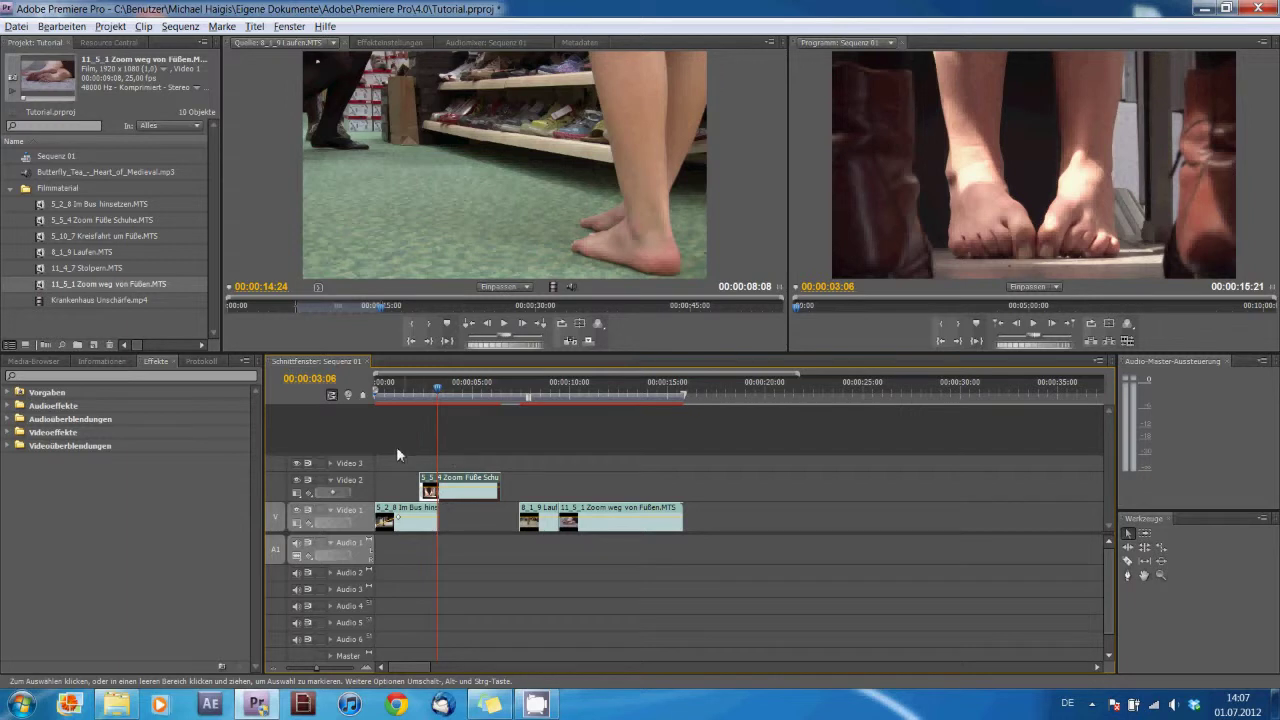
click(423, 394)
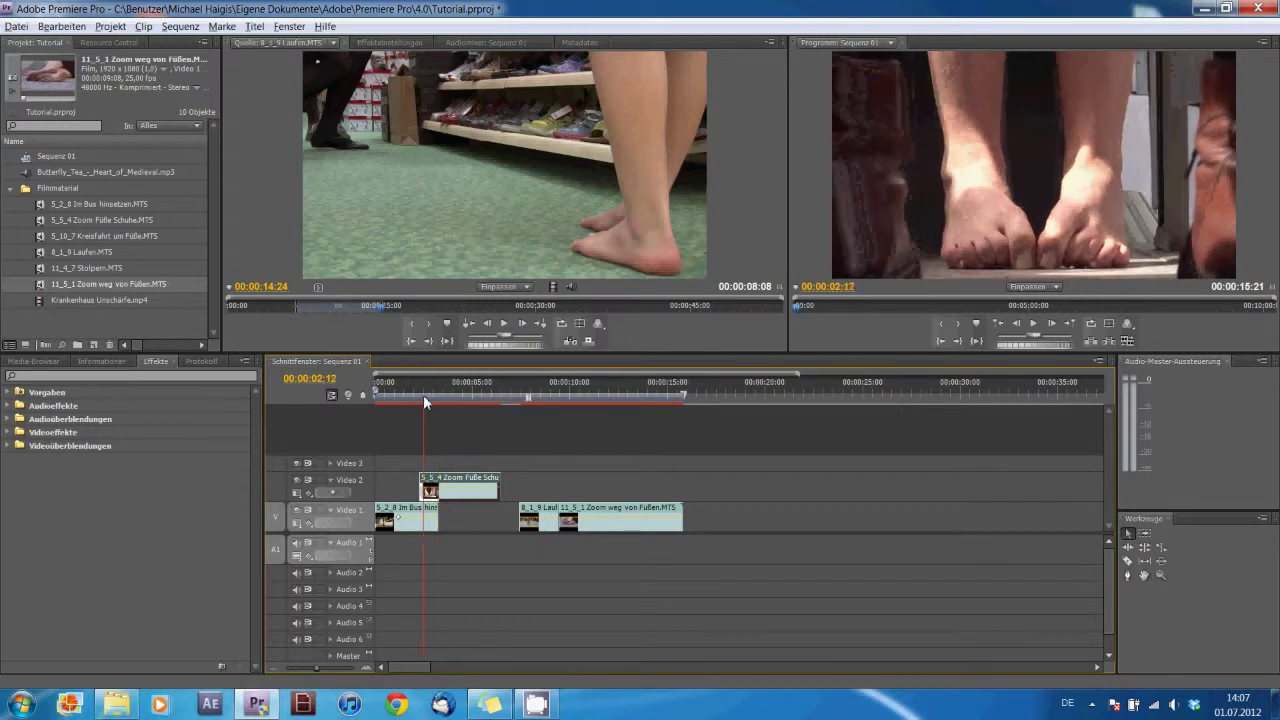
drag(423, 394, 420, 396)
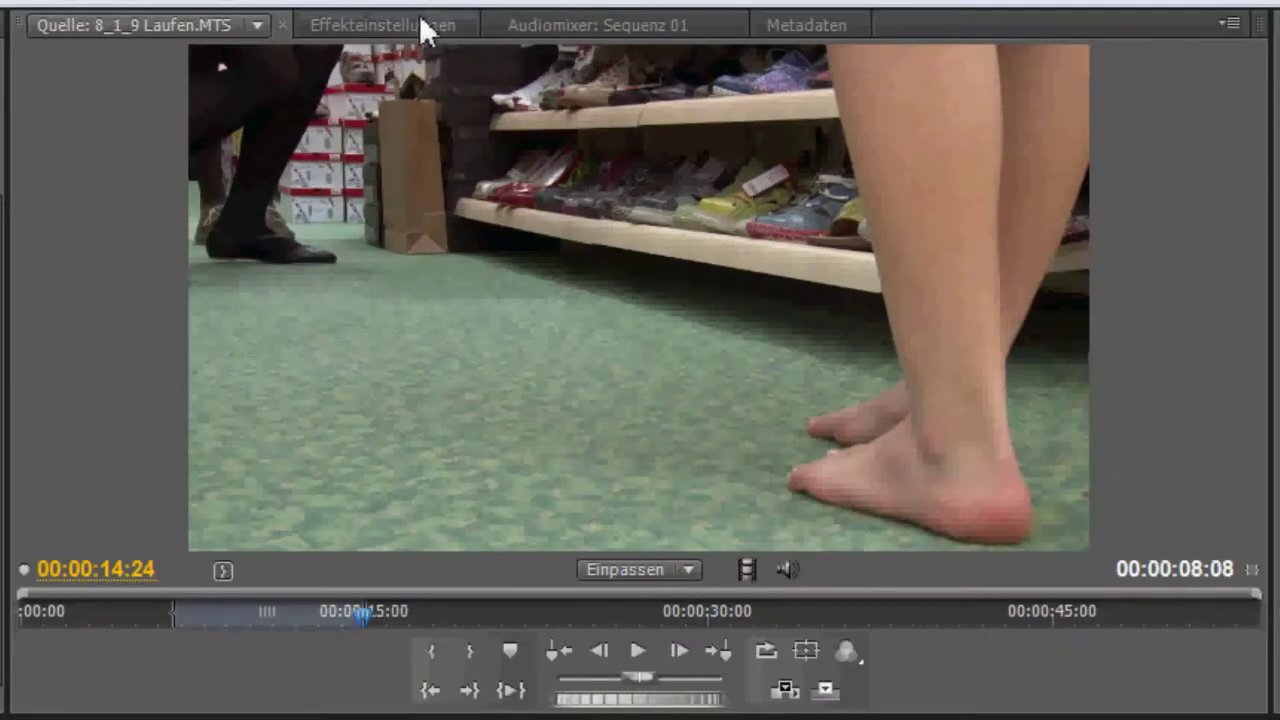
Keyframe the Video 2 clip's Deckkraft from 0 % at 00:00:02:08 to 100 % at 00:00:03:07
click(420, 24)
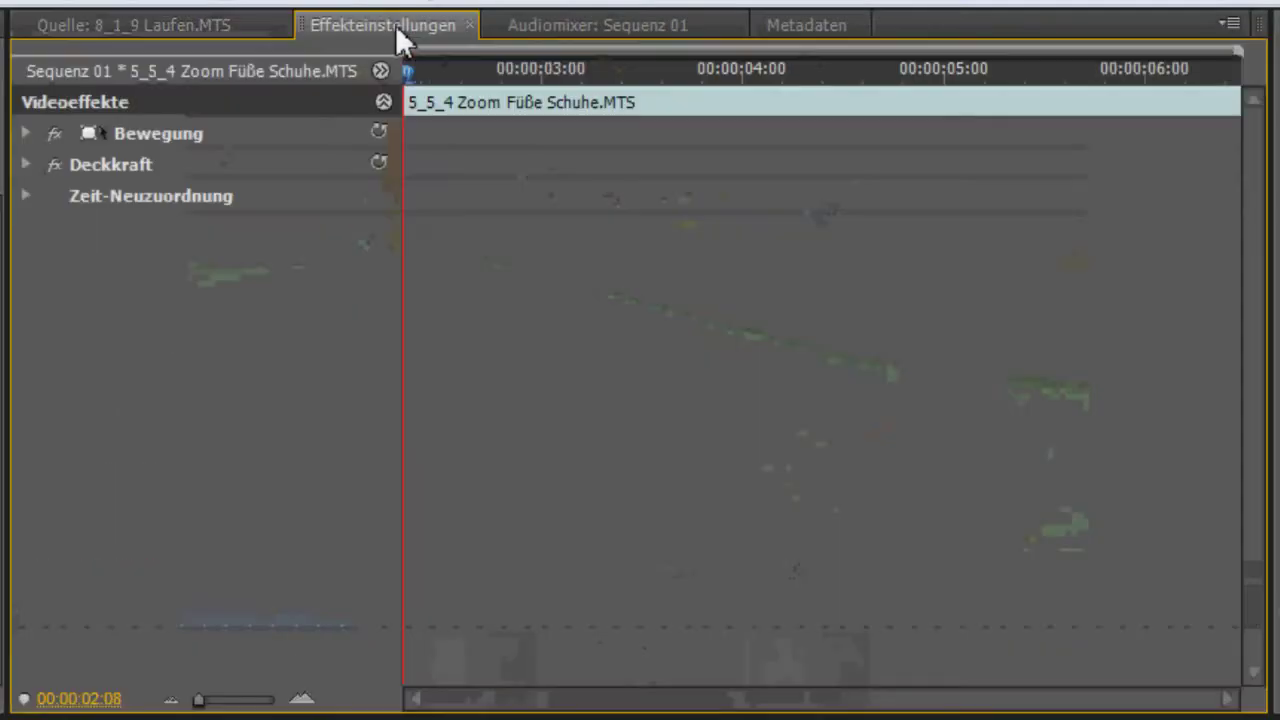
click(25, 166)
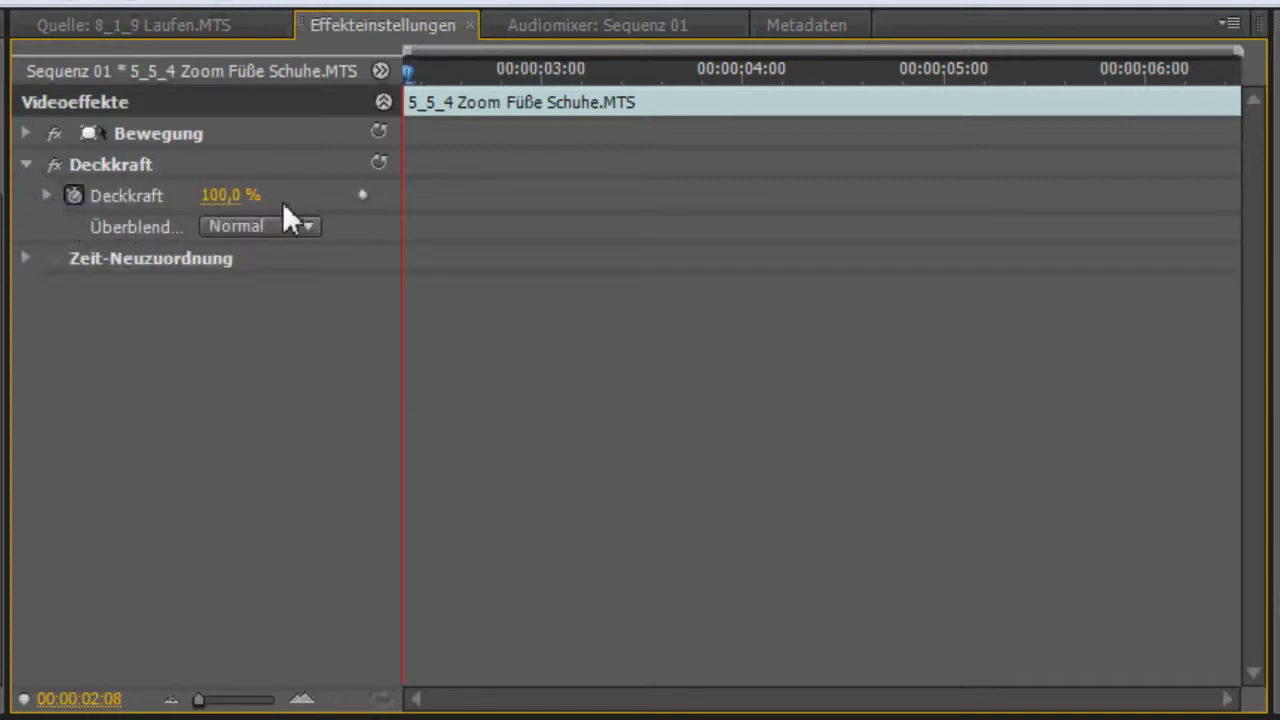
key(BackSpace)
text(0)
key(Return)
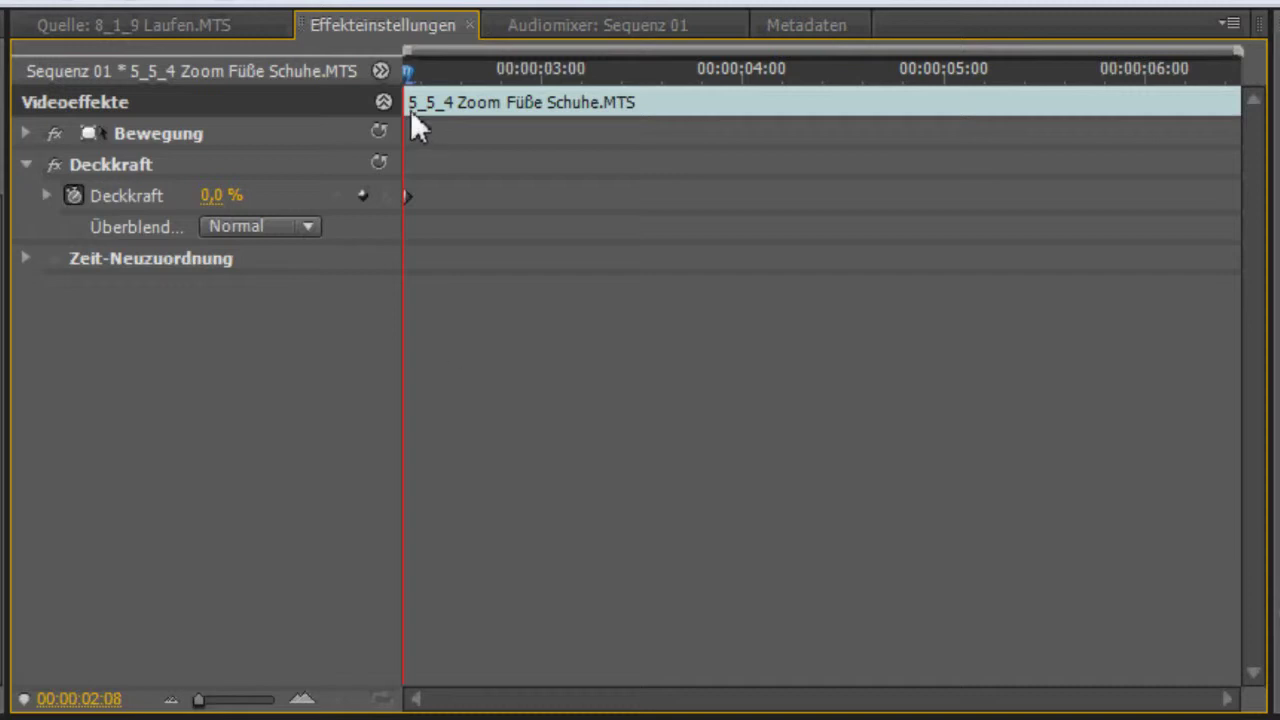
drag(406, 70, 597, 70)
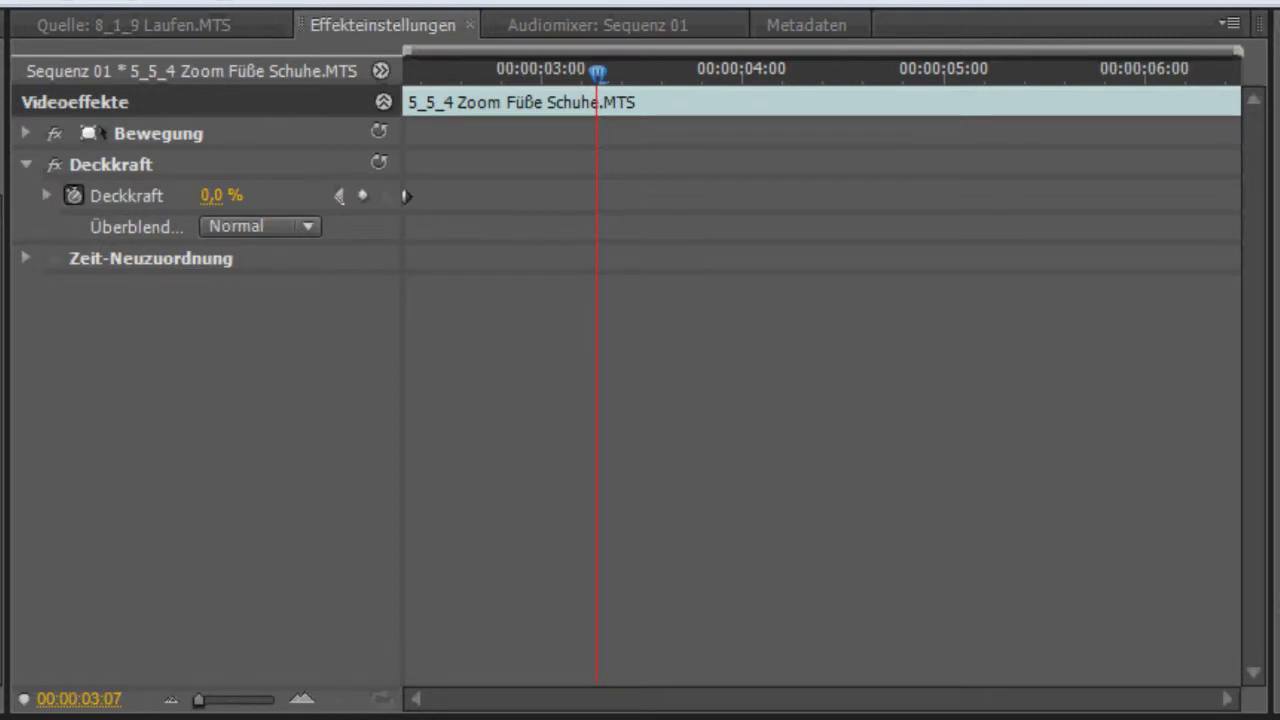
click(237, 193)
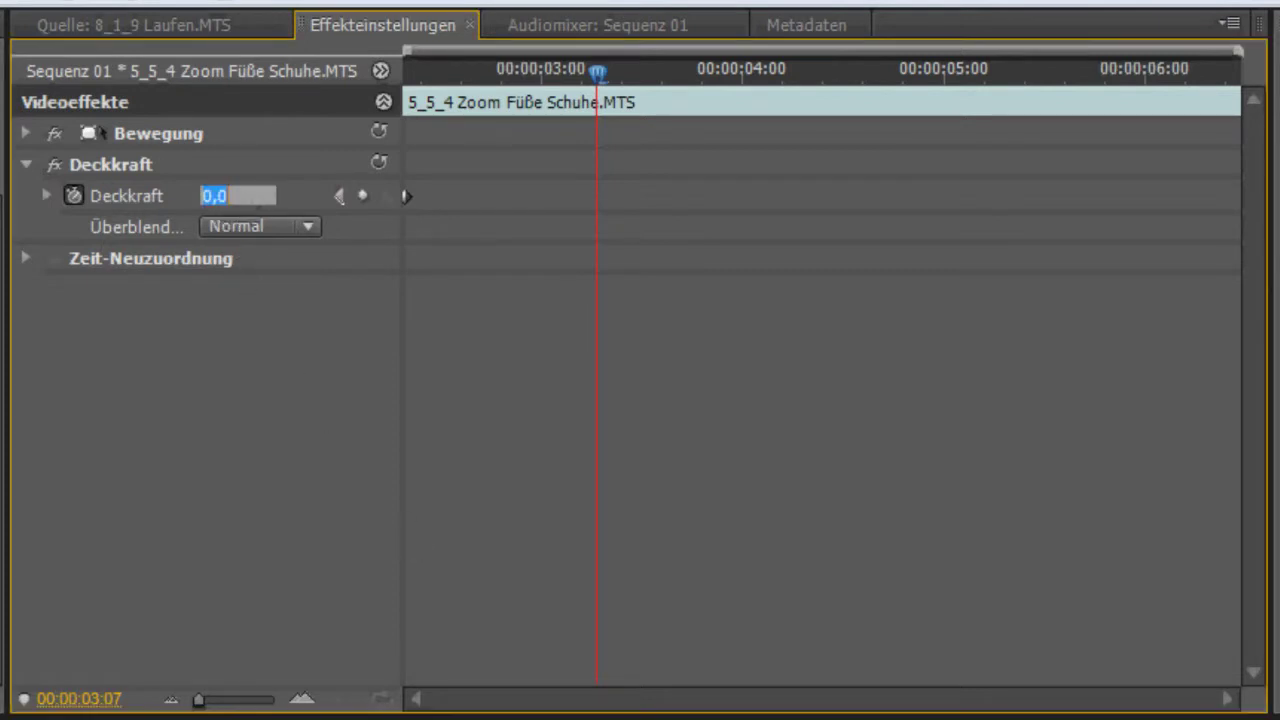
key(BackSpace)
text(100)
key(Return)
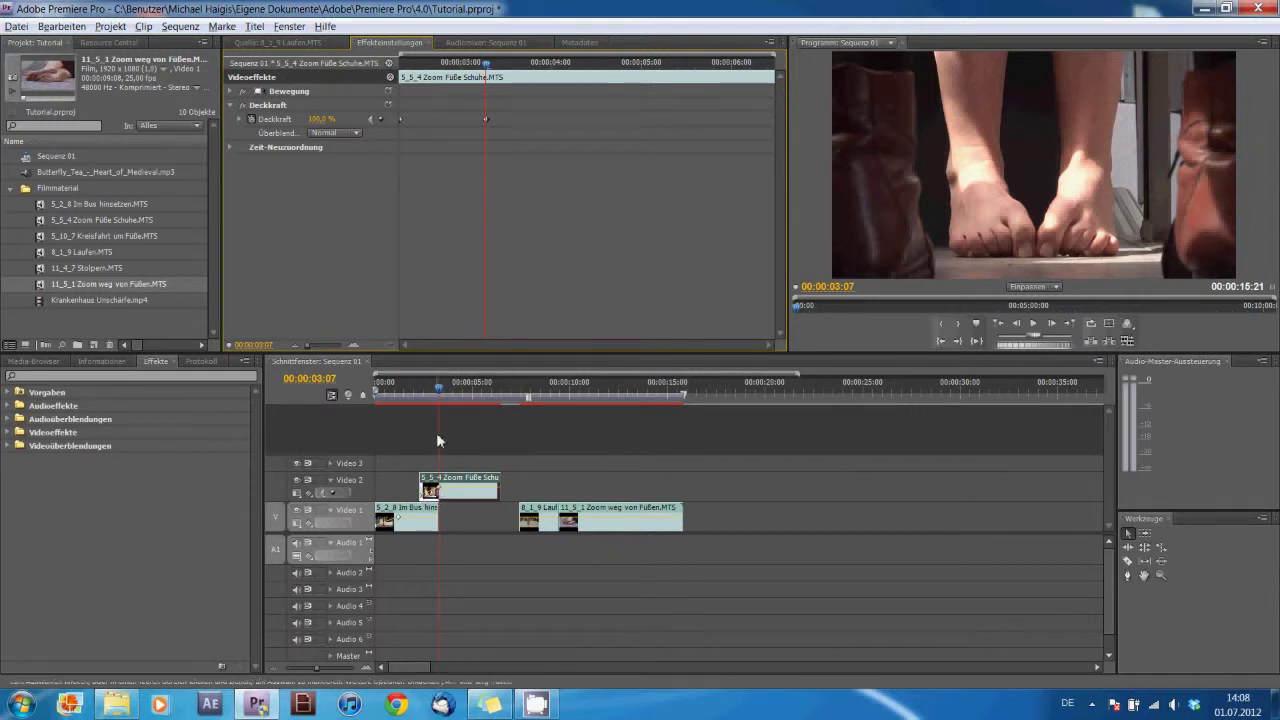
Play the sequence from the start to preview the fade
click(409, 393)
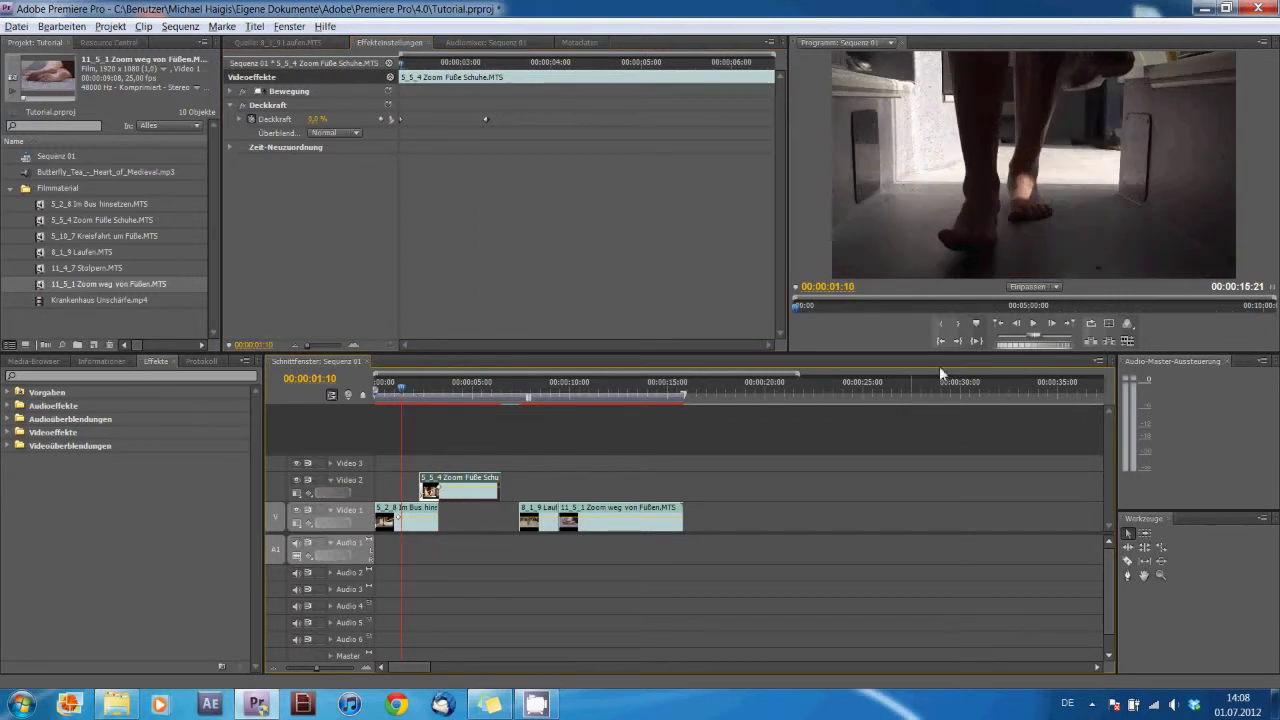
click(369, 396)
click(1033, 323)
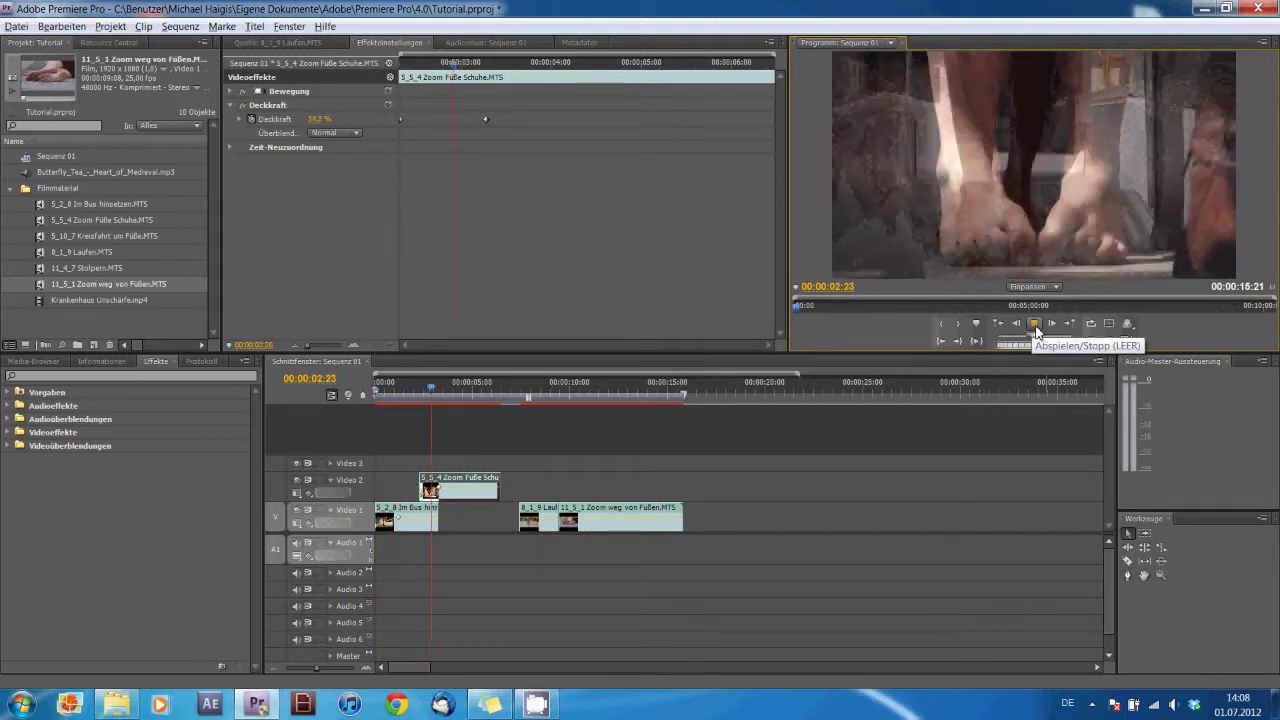
click(1033, 323)
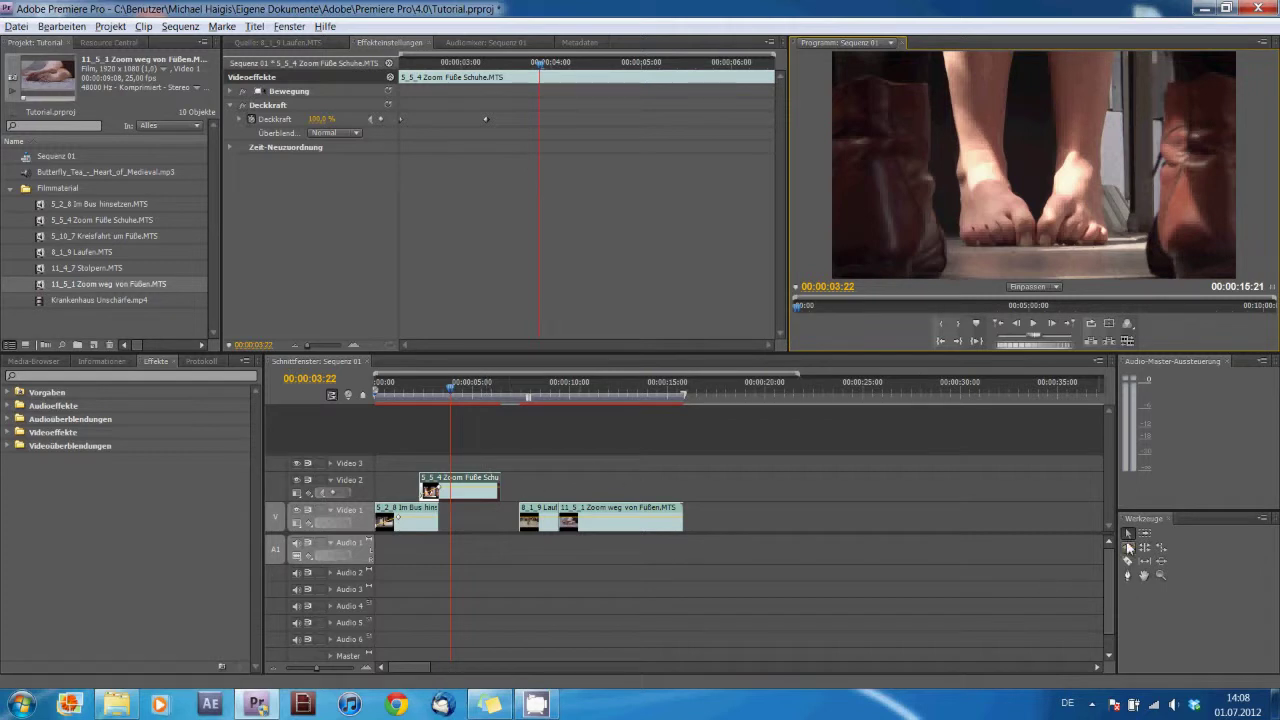
Slide the later Video 1 clips earlier and fold away the Videoeffekte category
mouse_move(703, 497)
mouse_down()
mouse_move(526, 546)
mouse_move(513, 509)
mouse_up()
drag(468, 395, 378, 415)
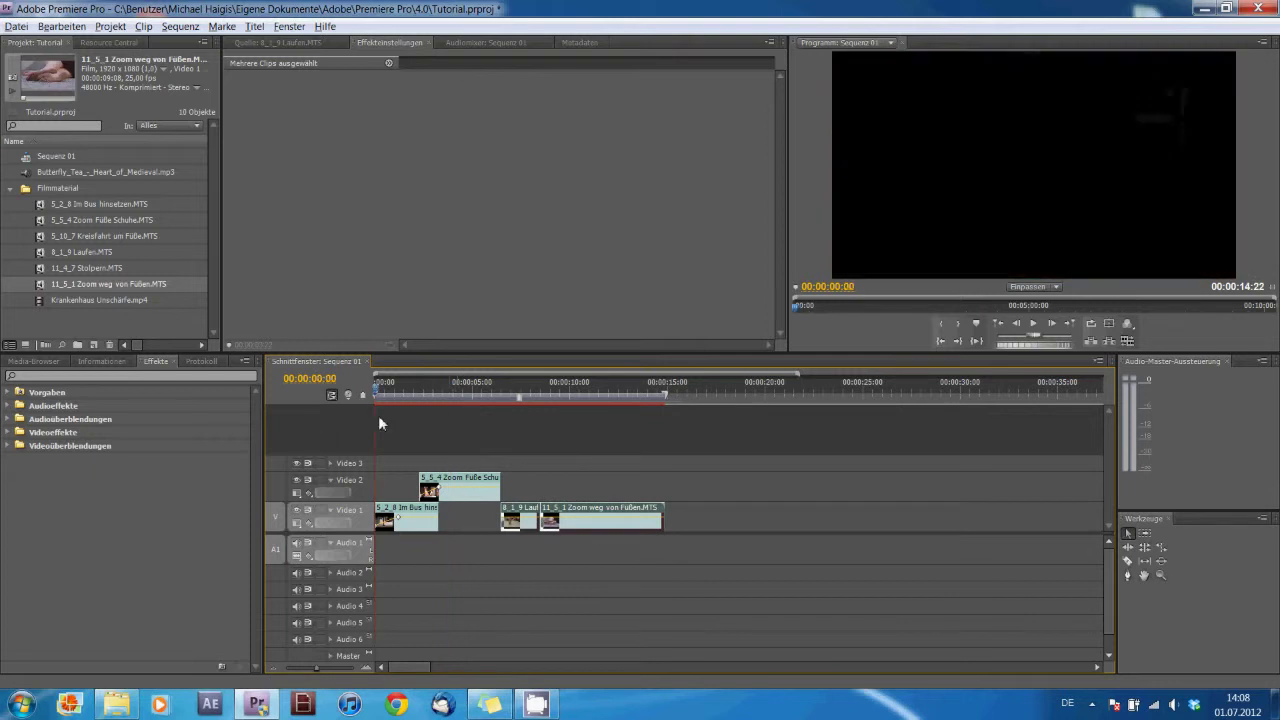
click(428, 388)
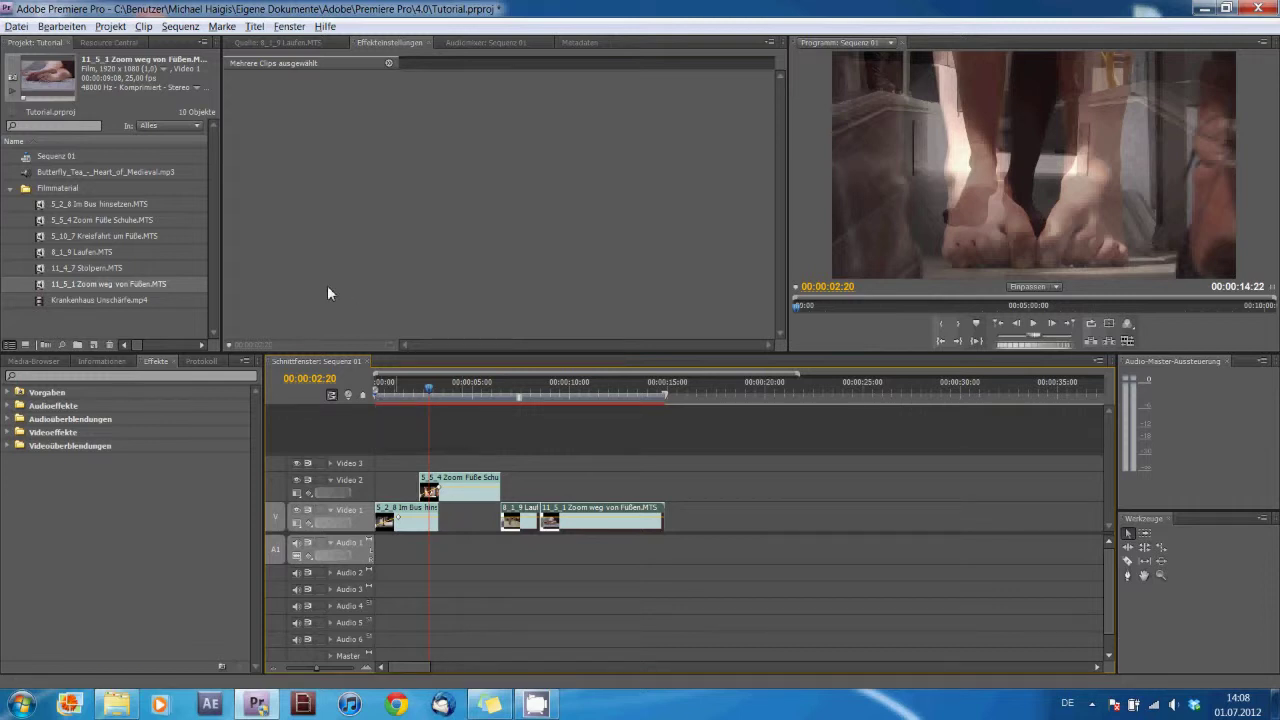
click(8, 432)
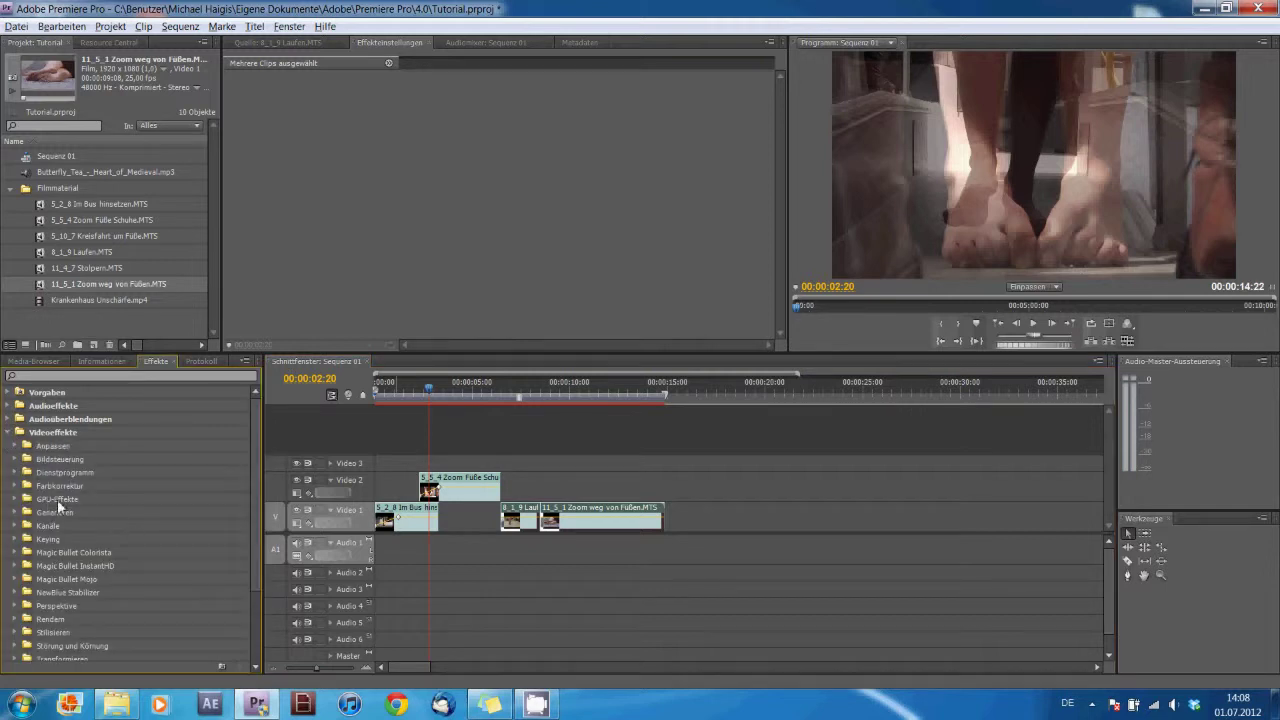
click(8, 432)
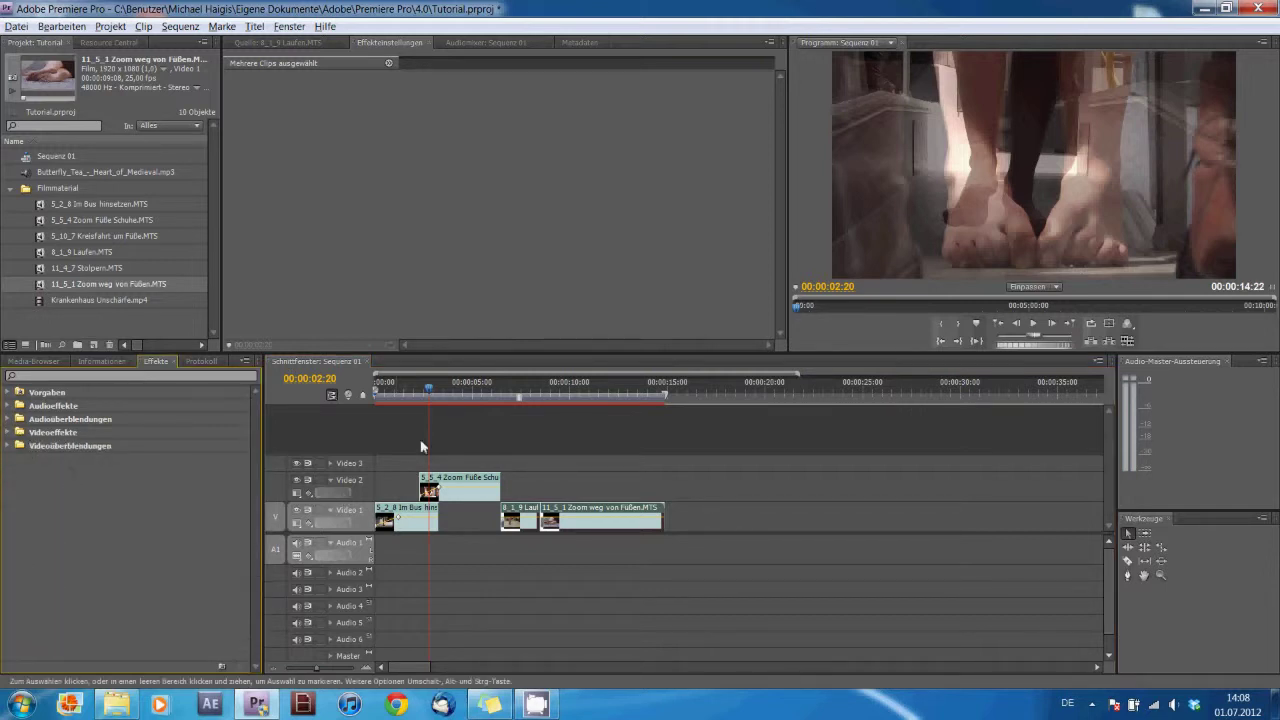
Park the playhead on the Video 2 clip and apply Stilisieren > Konturen finden to the 5_5_4 clip
click(457, 383)
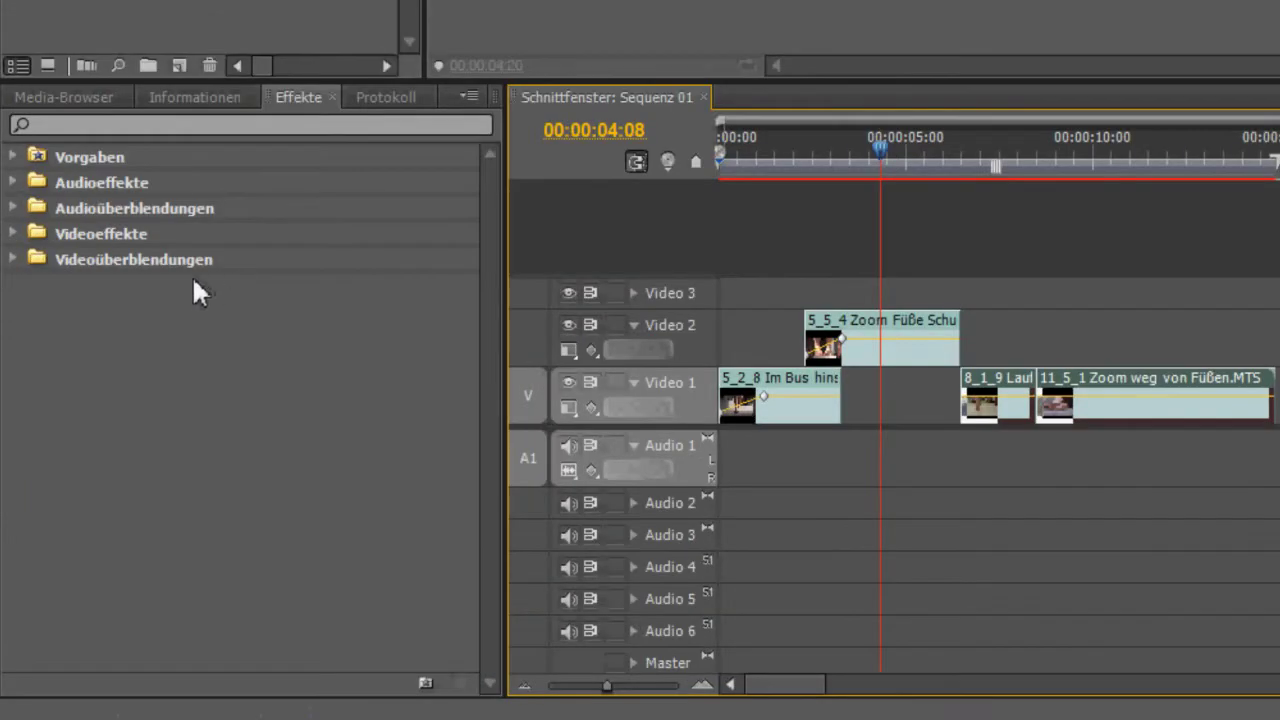
mouse_move(883, 148)
mouse_down()
mouse_move(909, 152)
mouse_move(895, 150)
mouse_up()
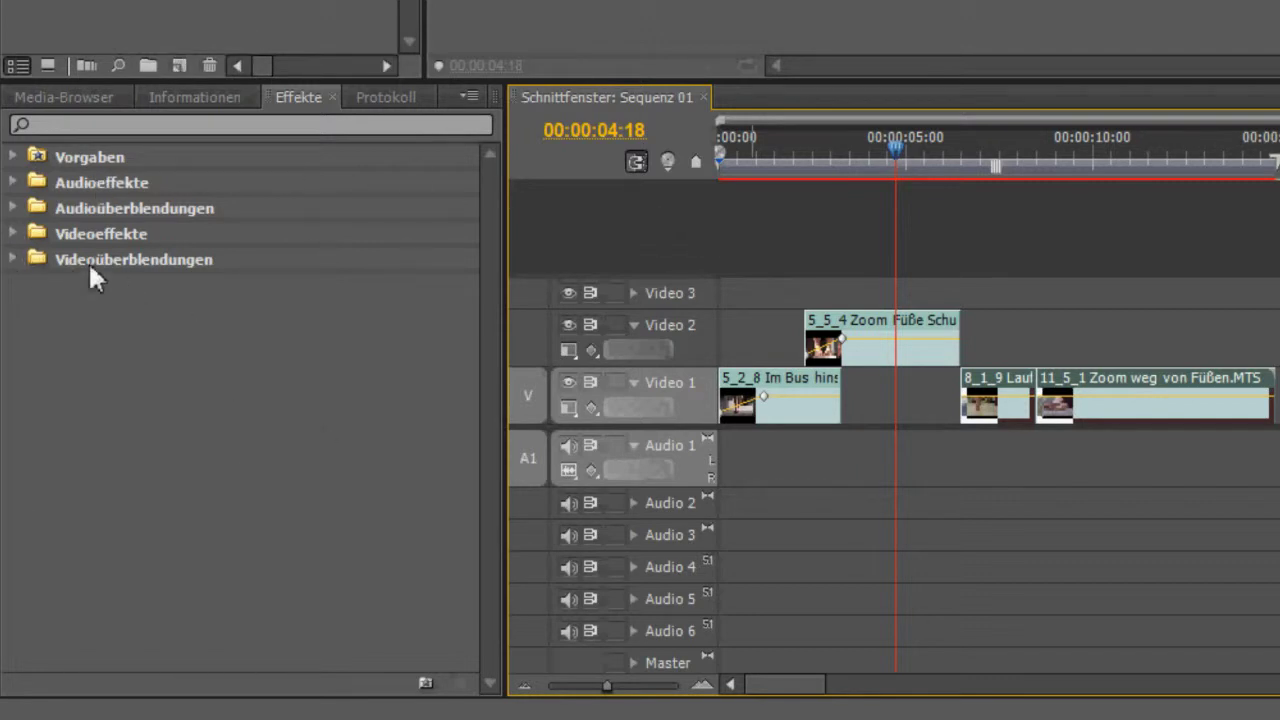
click(13, 234)
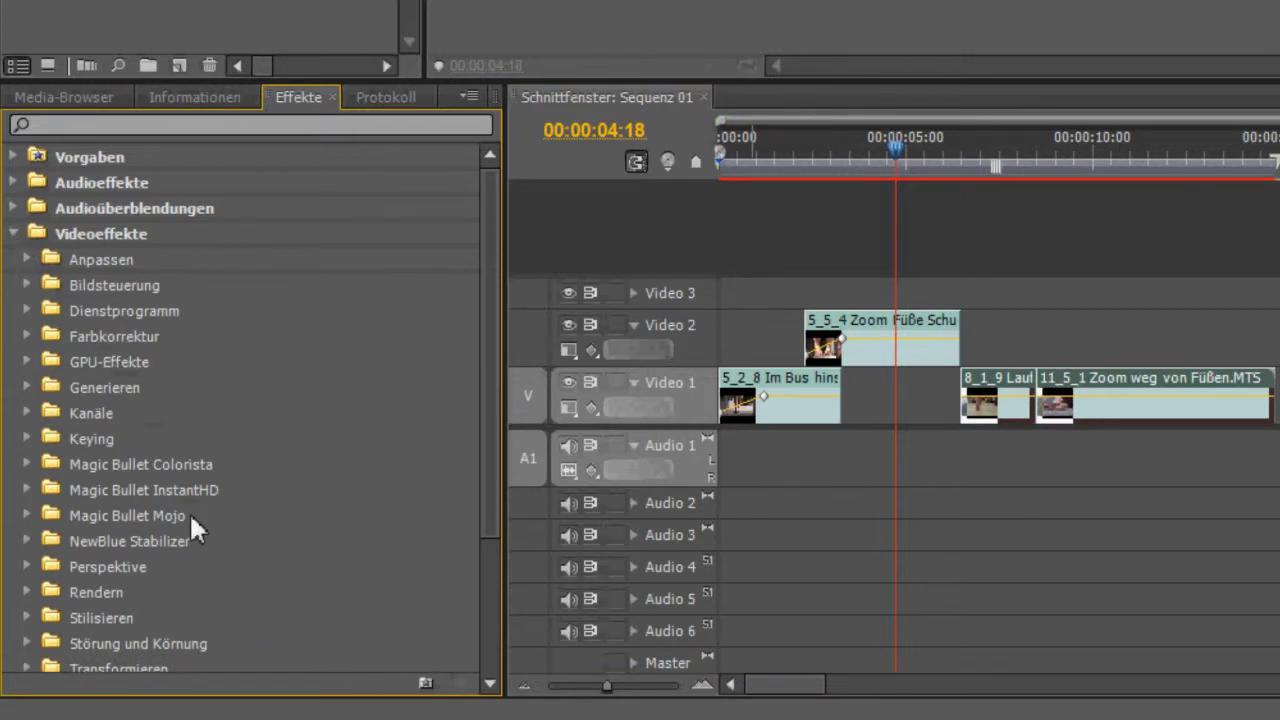
scroll(276, 400, down, 1)
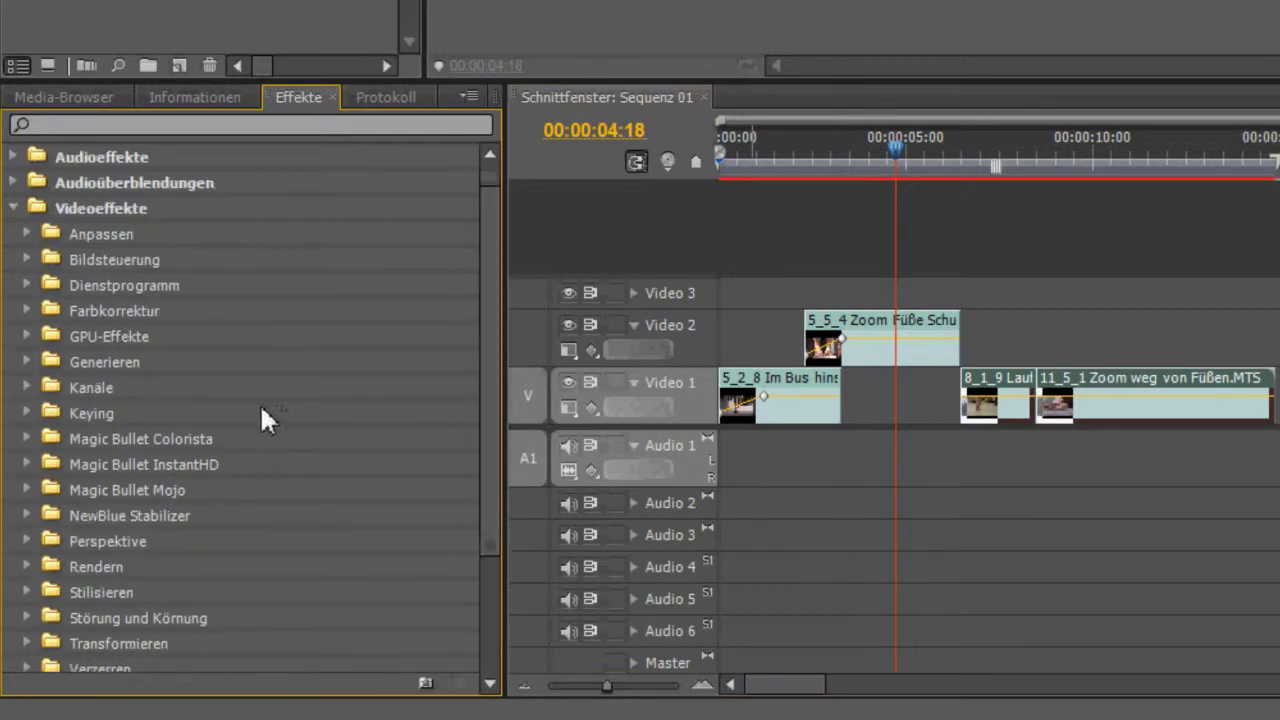
click(26, 592)
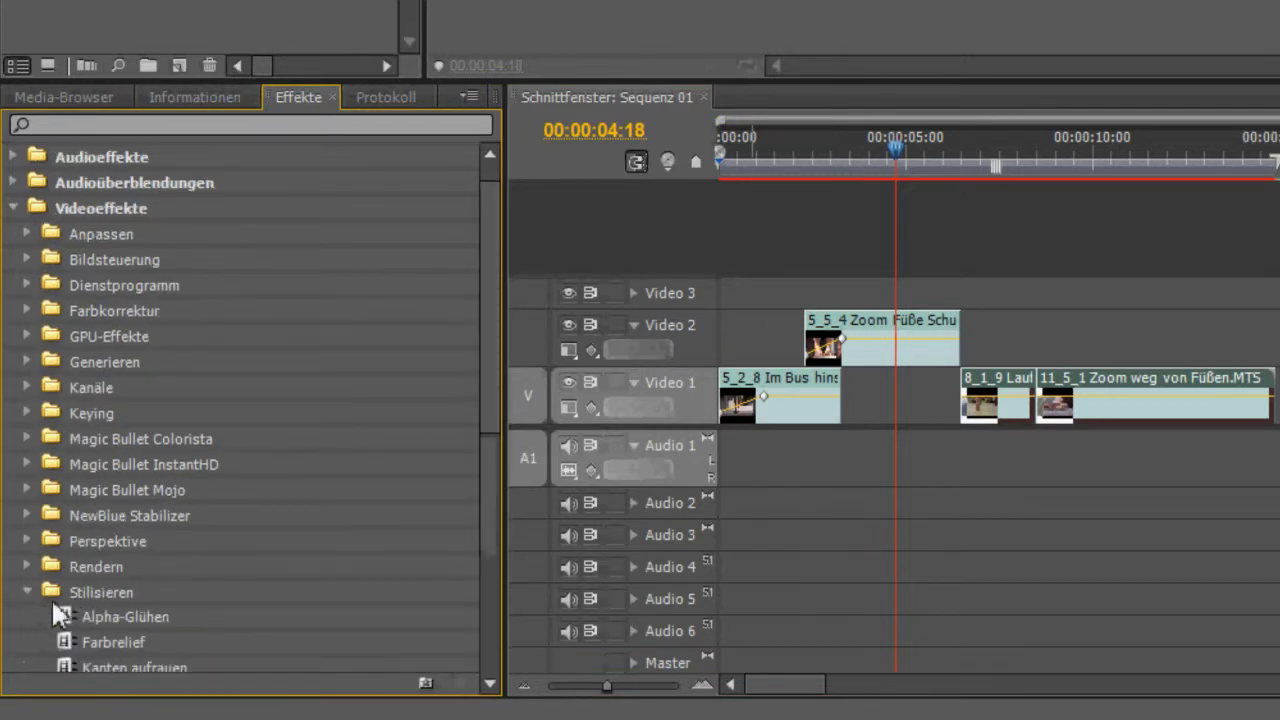
scroll(107, 578, down, 3)
scroll(150, 630, down, 2)
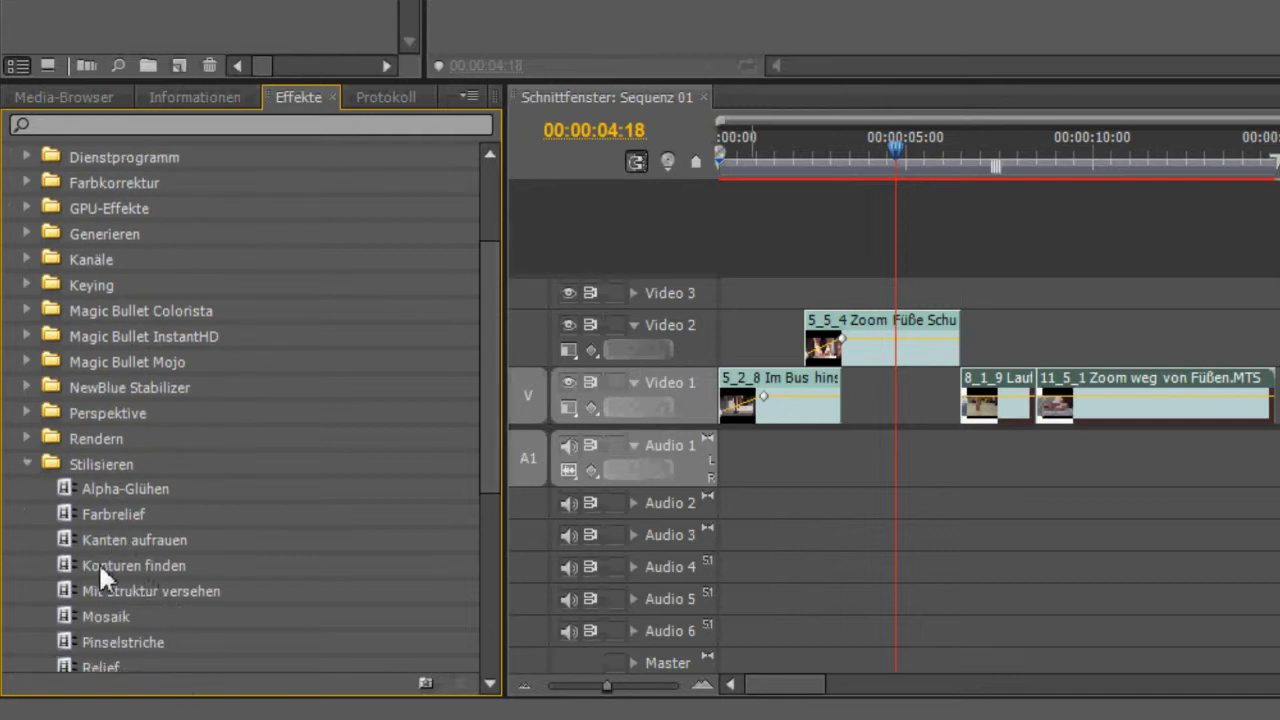
click(70, 566)
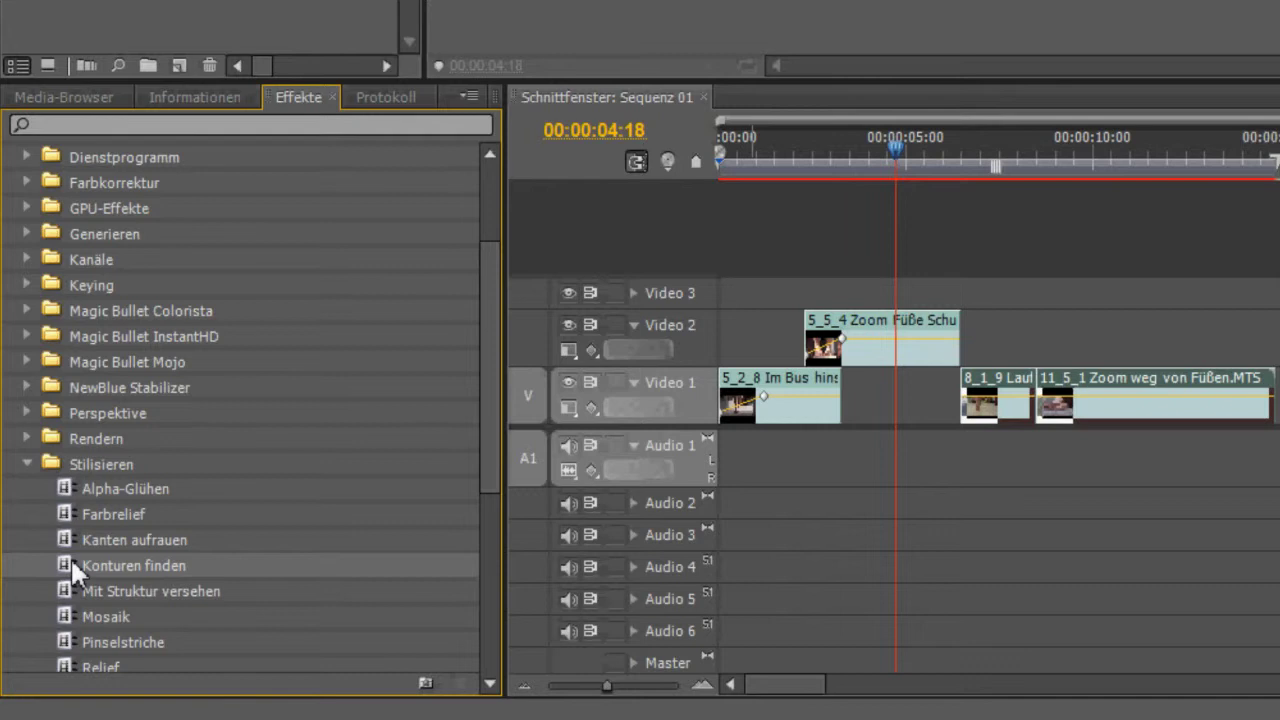
drag(116, 565, 893, 353)
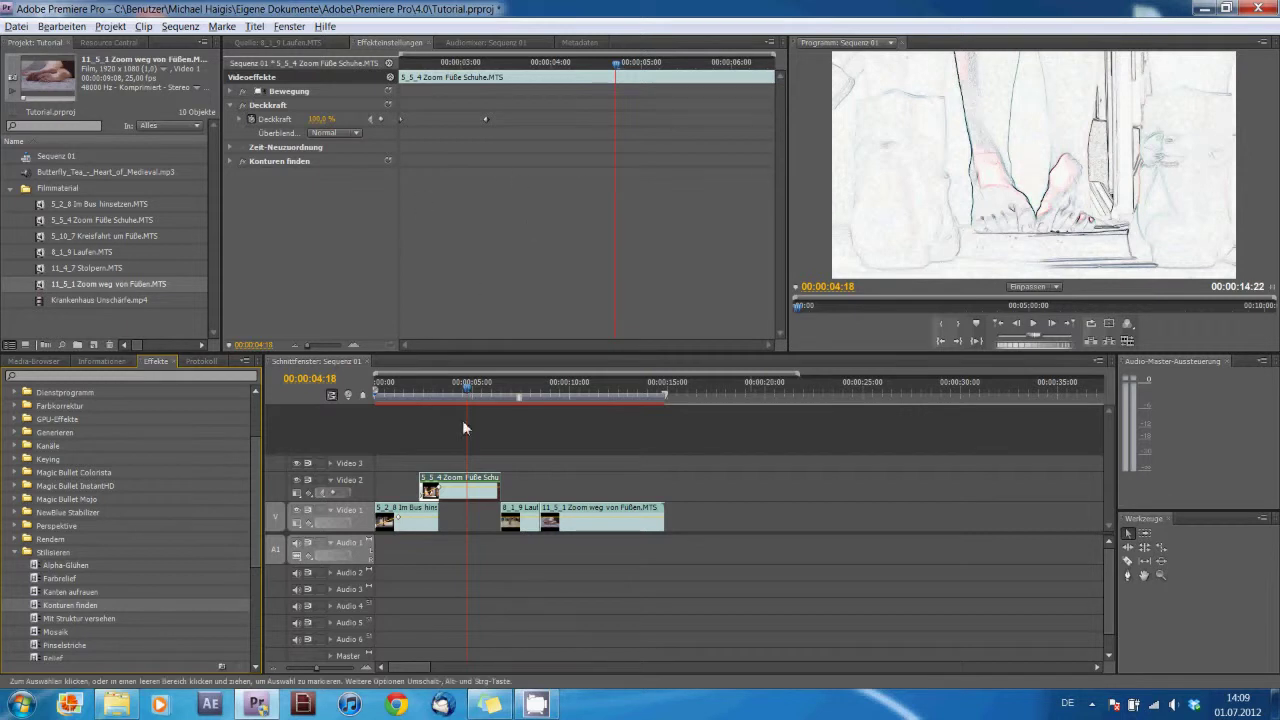
Scrub the clip to check the edge effect and park the playhead at 00:00:04:11
click(463, 395)
mouse_move(463, 395)
mouse_down()
mouse_move(421, 402)
mouse_move(473, 397)
mouse_up()
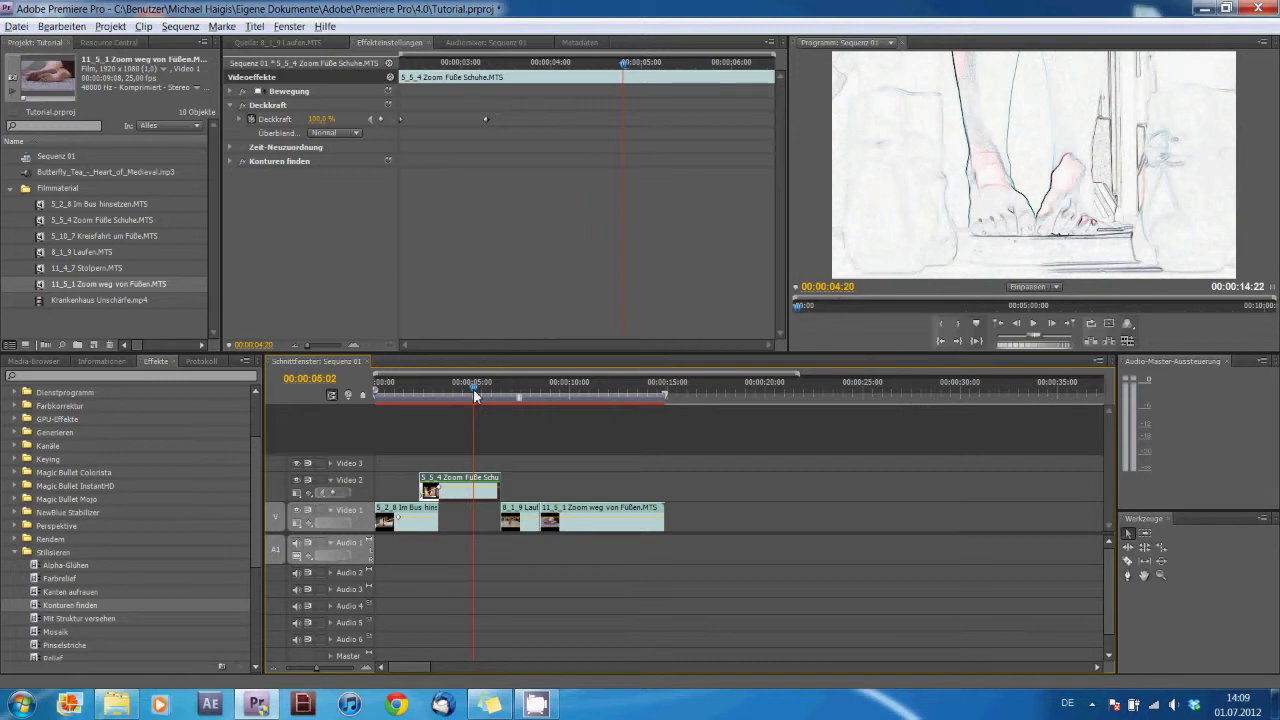
drag(473, 397, 461, 397)
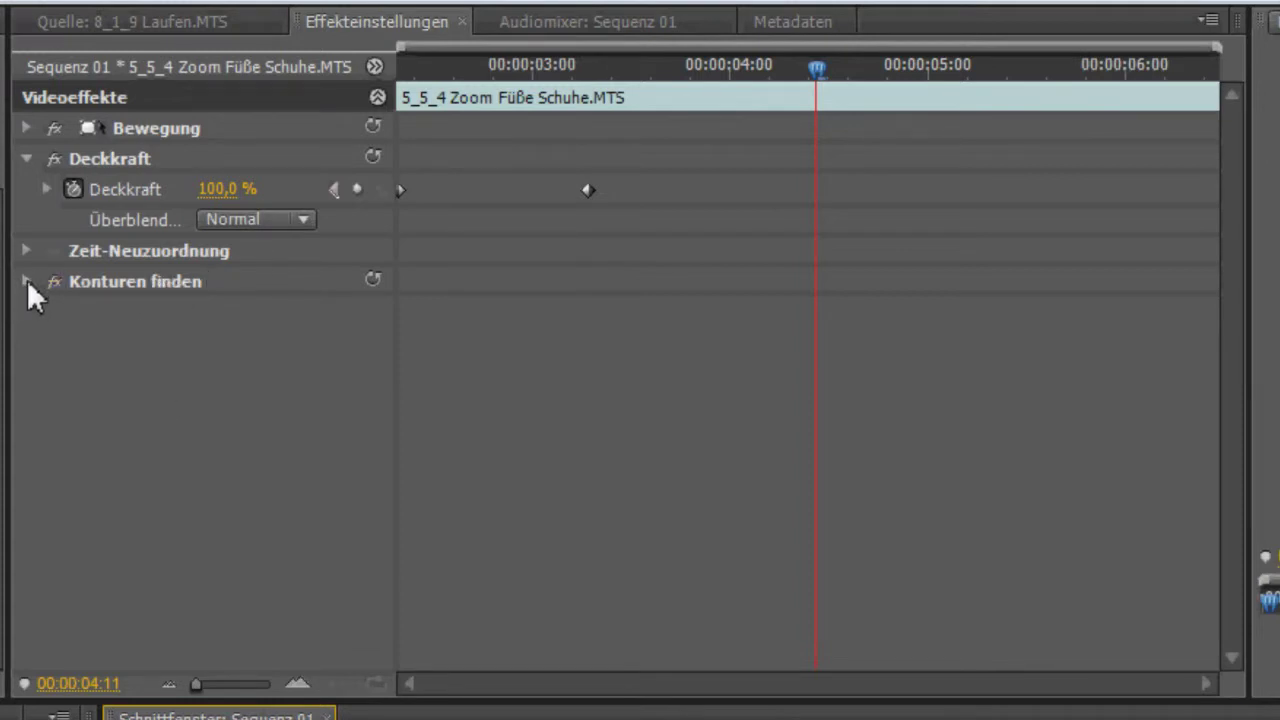
Expand Konturen finden and set a first Mit Original mischen keyframe at 0 %
click(27, 280)
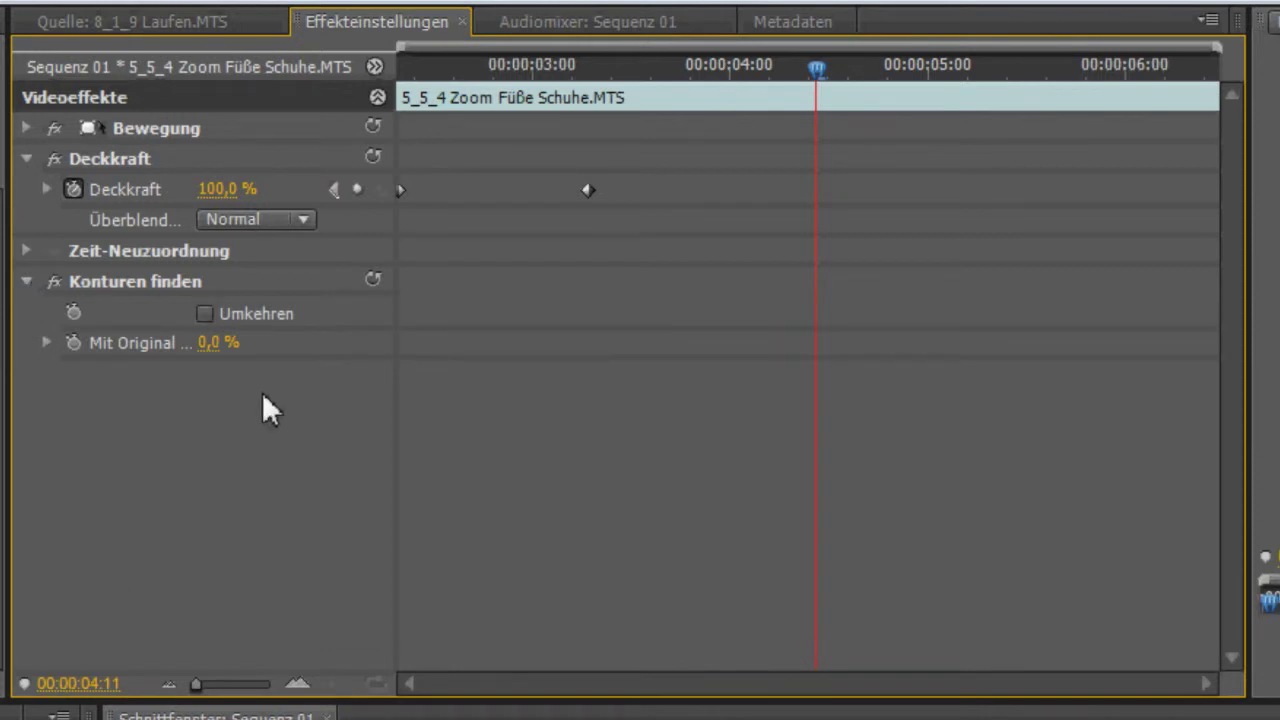
click(47, 343)
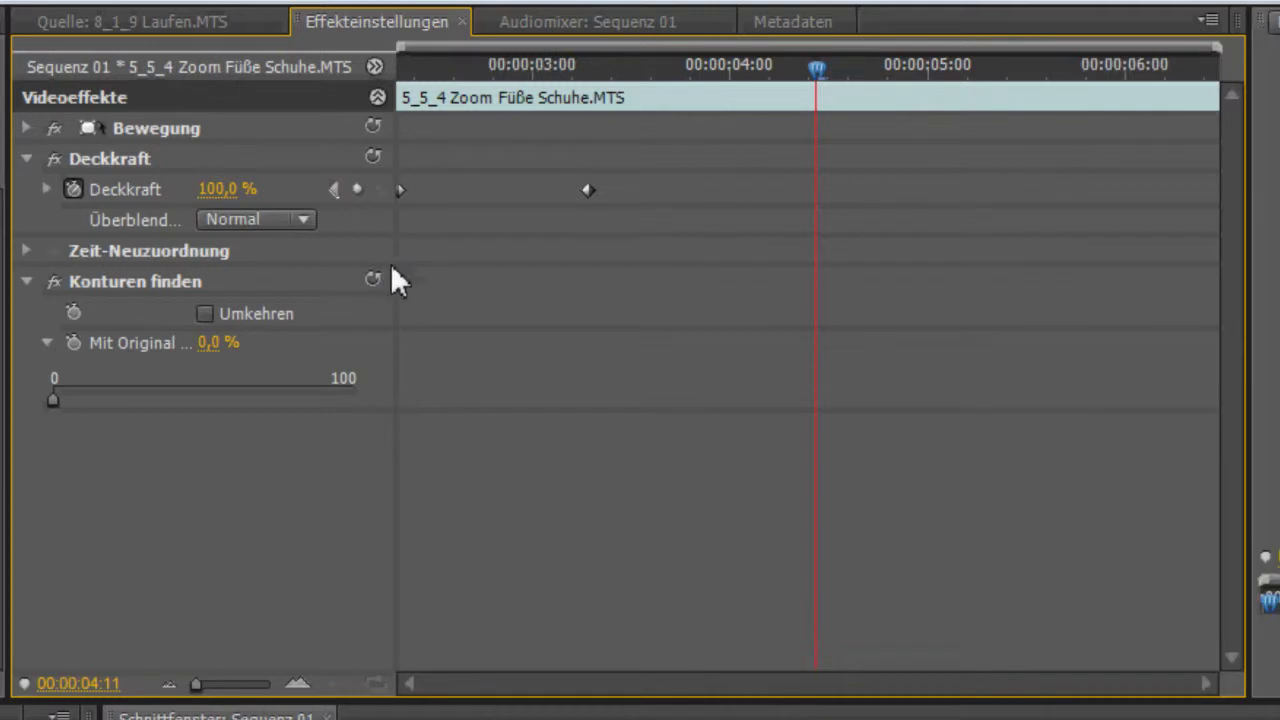
drag(392, 268, 652, 279)
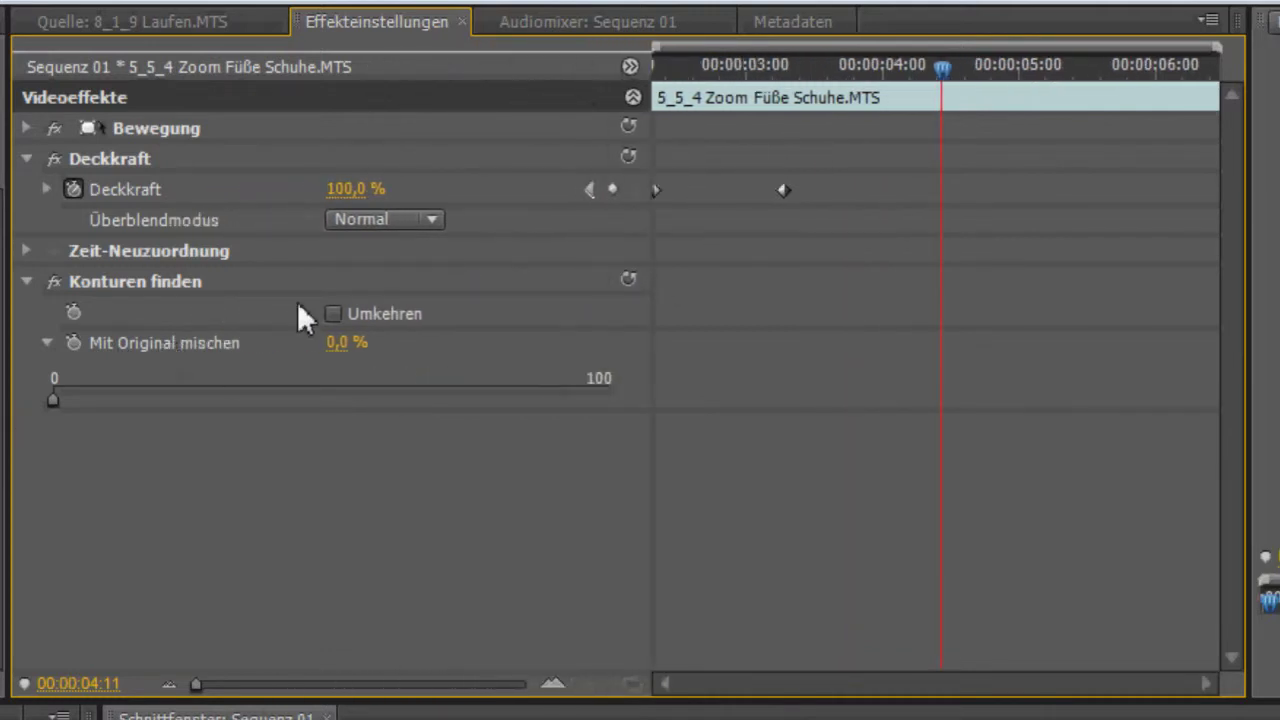
drag(646, 236, 530, 262)
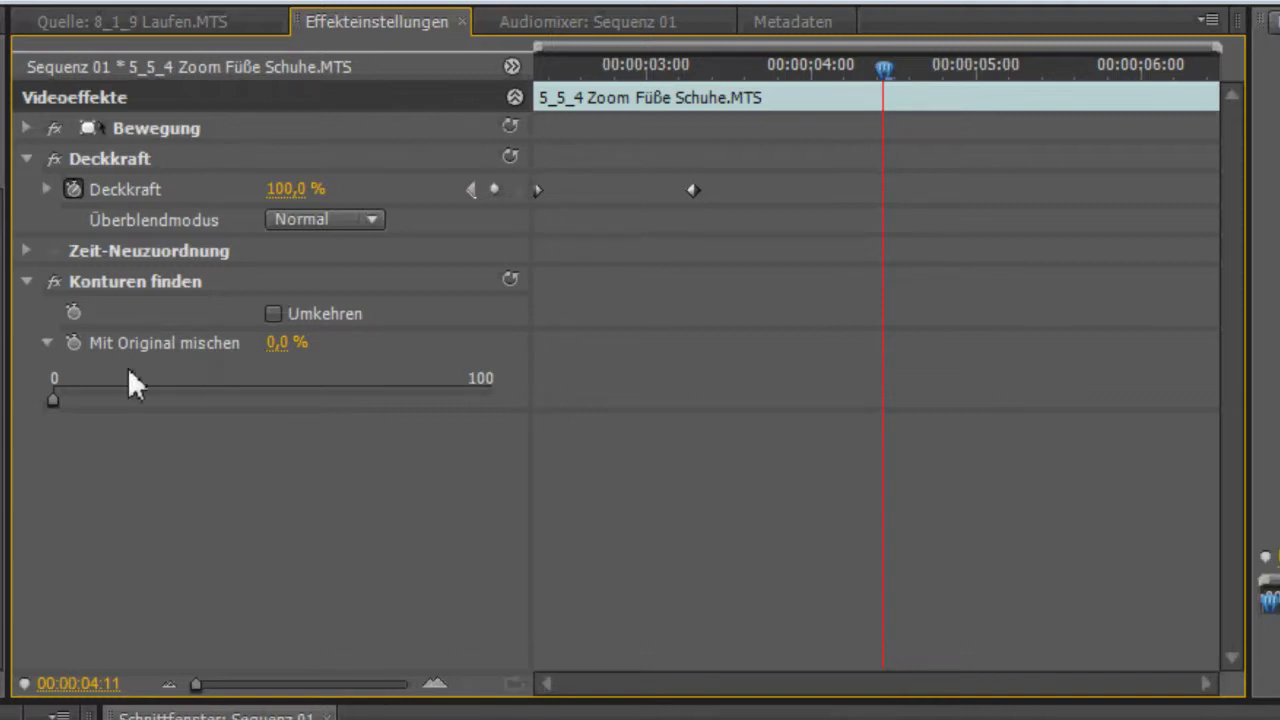
click(73, 343)
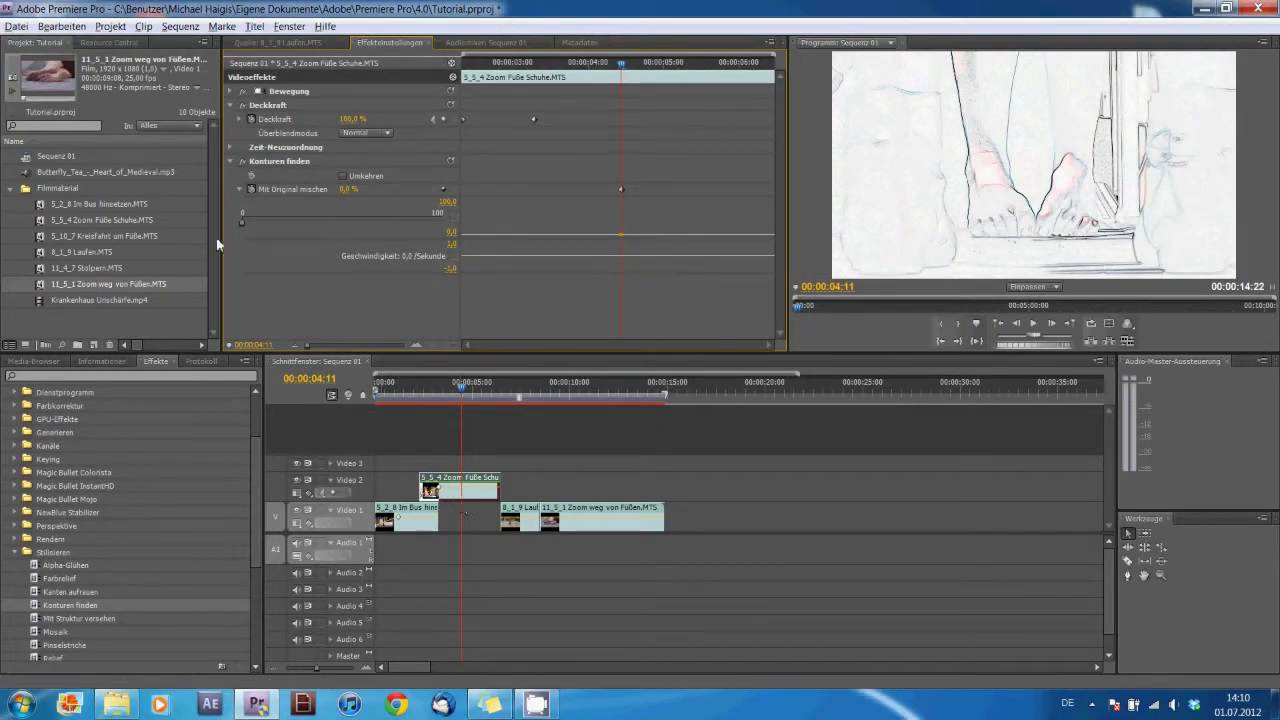
Keyframe Mit Original mischen at 100 % at 04:11 and 0 % at 00:00:06:19
drag(241, 222, 457, 226)
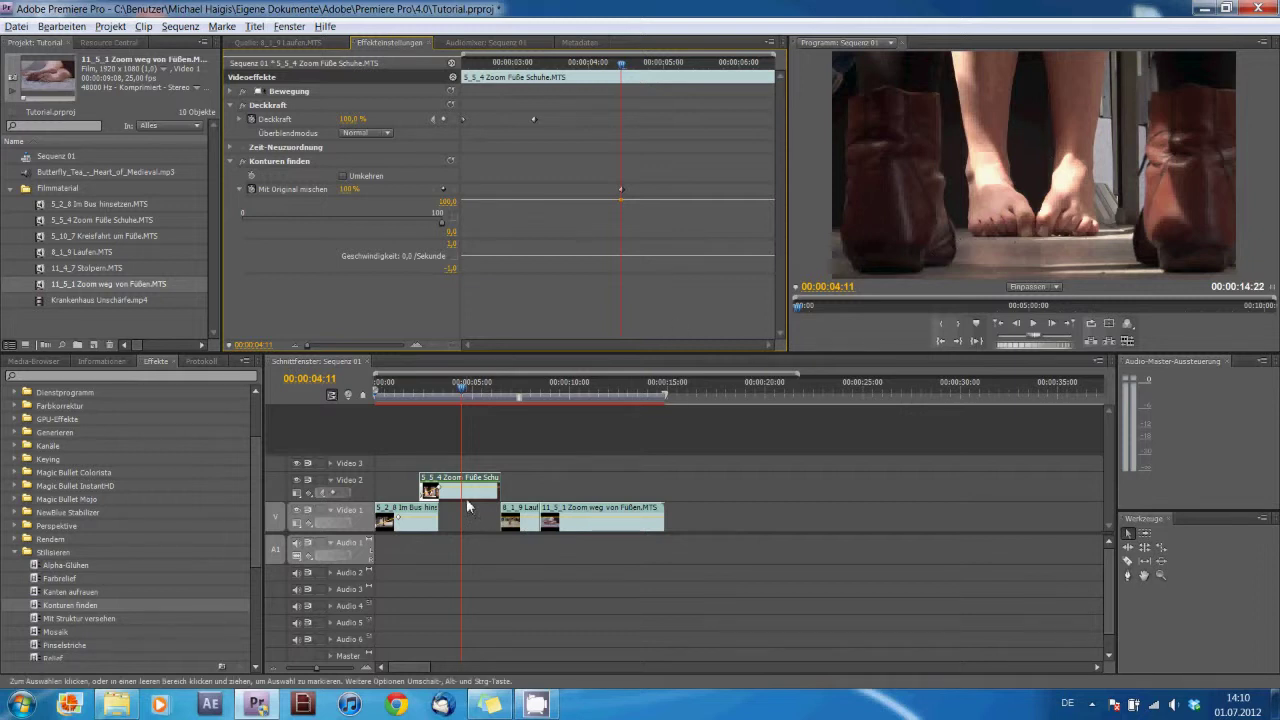
click(629, 66)
mouse_move(631, 70)
mouse_down()
mouse_move(742, 74)
mouse_move(722, 193)
mouse_up()
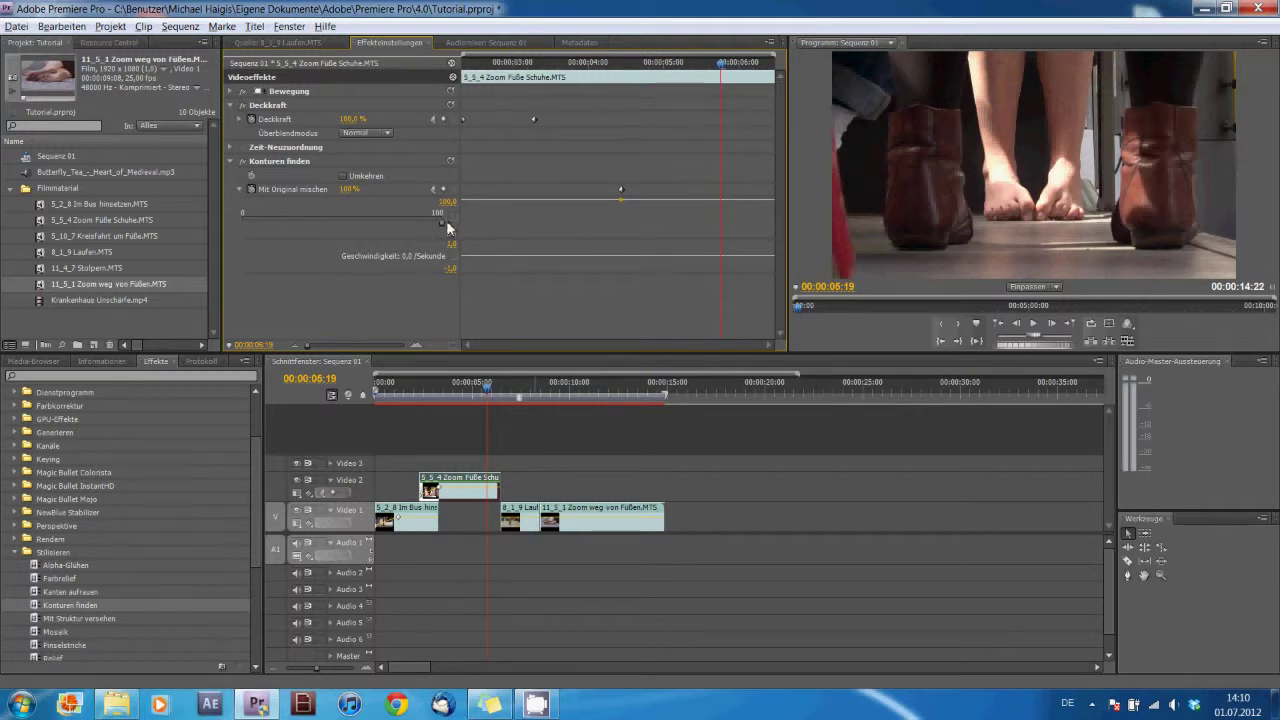
drag(443, 229, 226, 229)
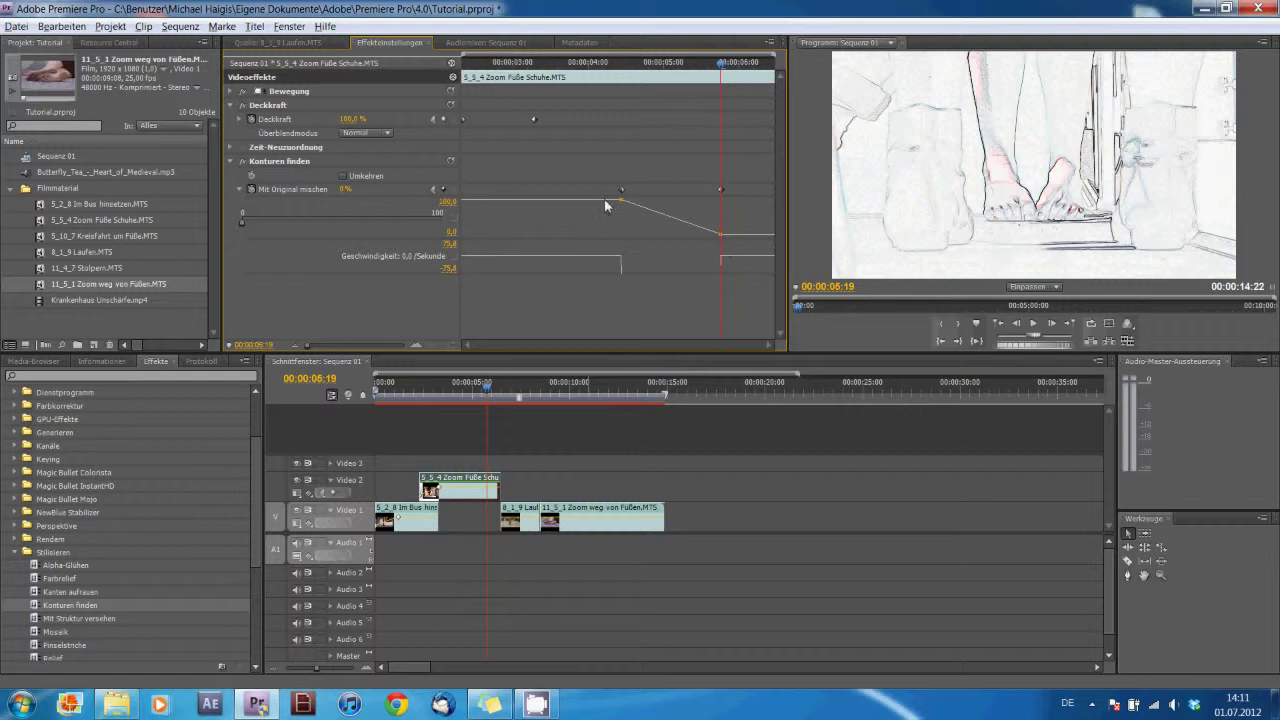
click(490, 390)
drag(490, 390, 432, 390)
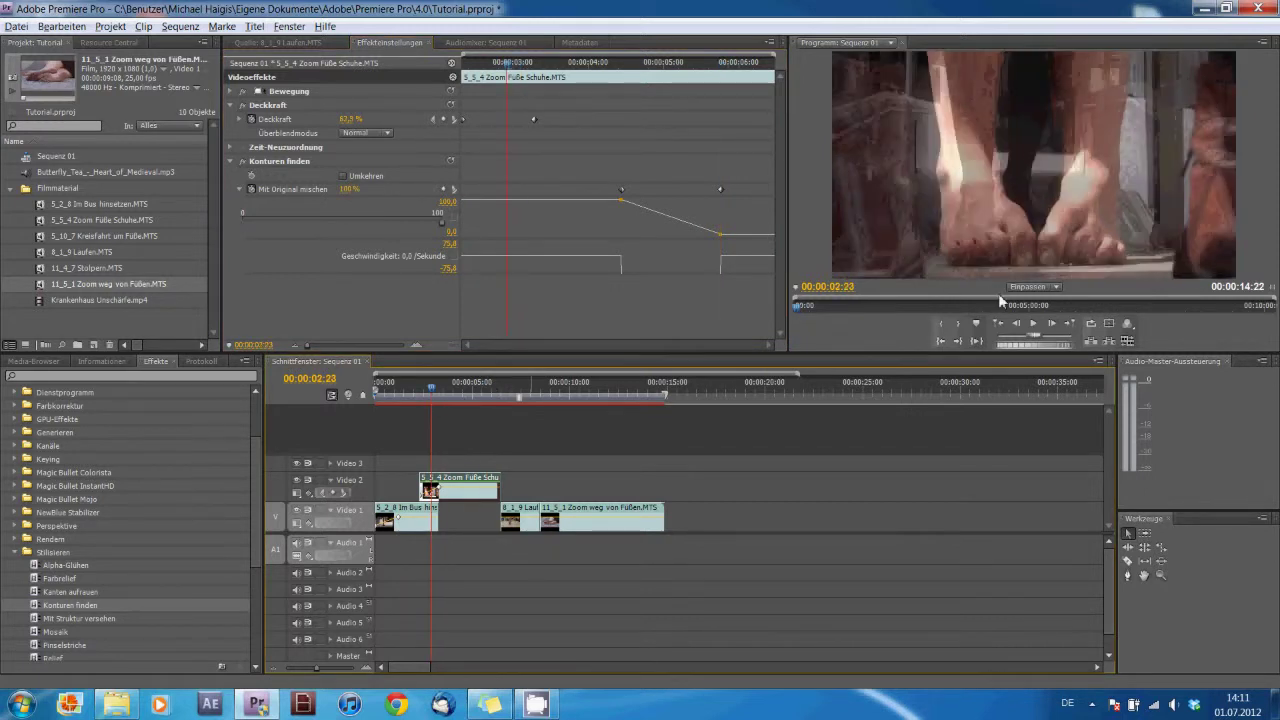
click(1035, 327)
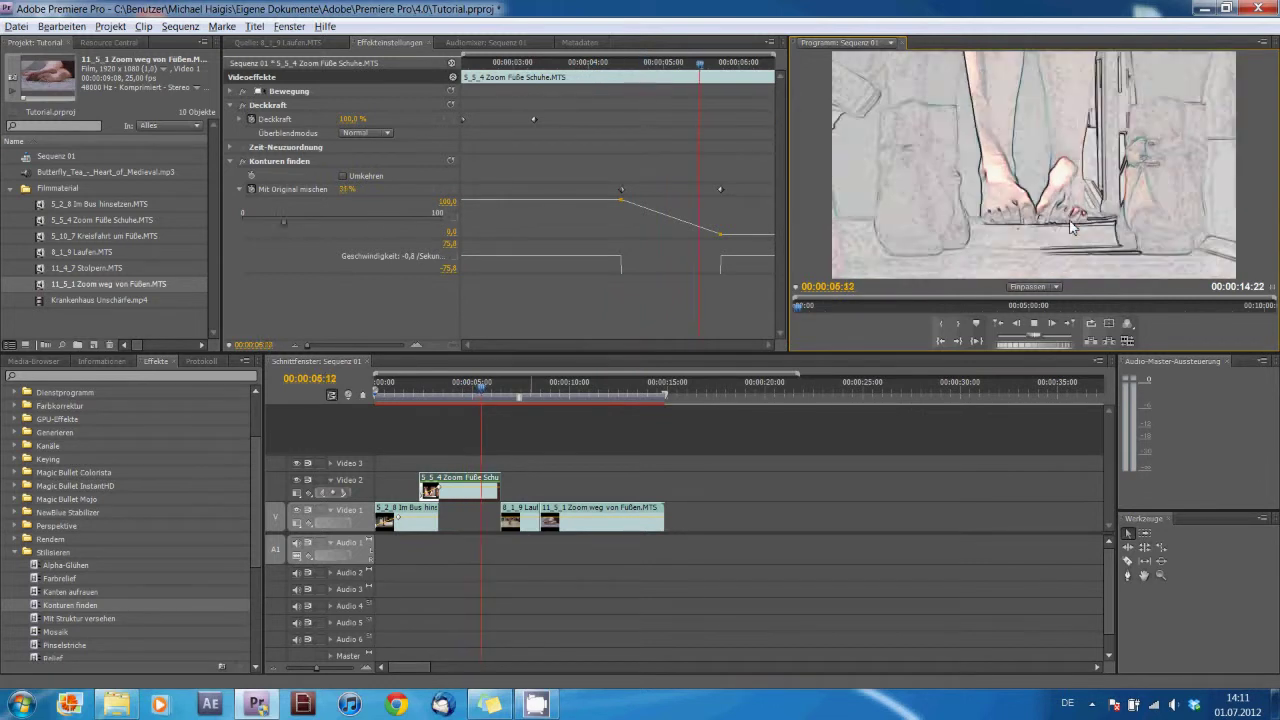
key(space)
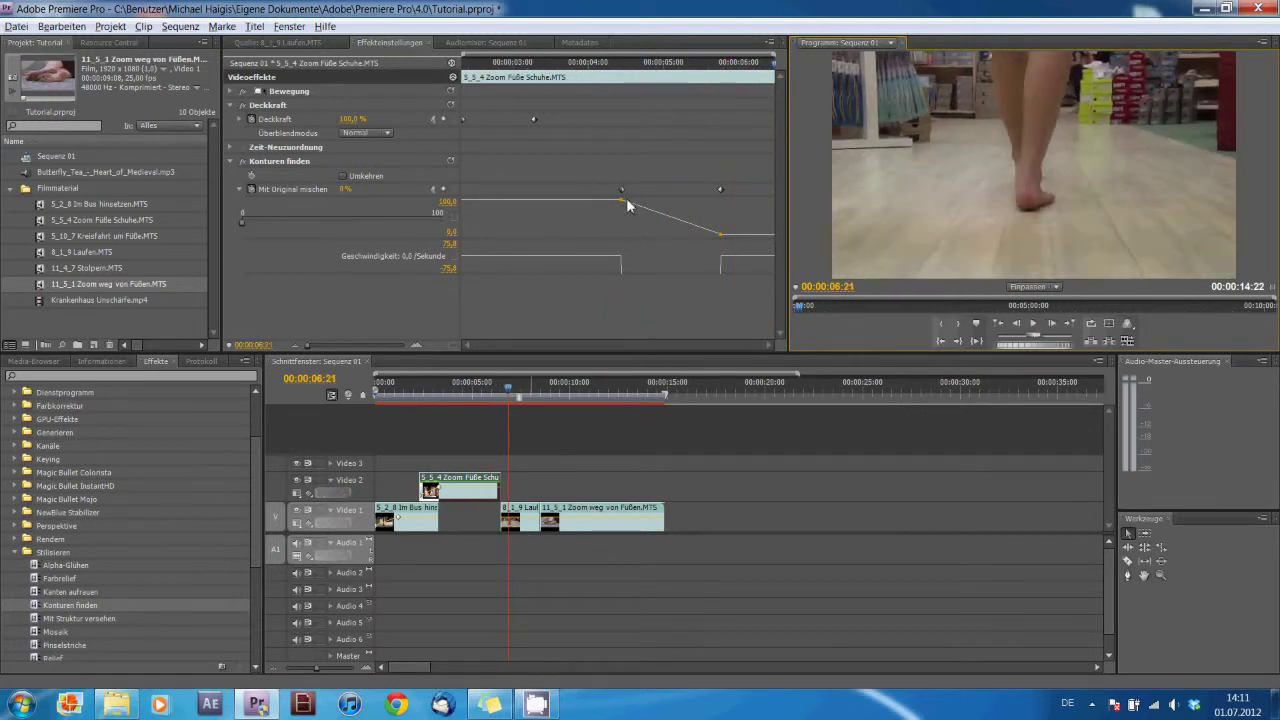
drag(476, 395, 395, 403)
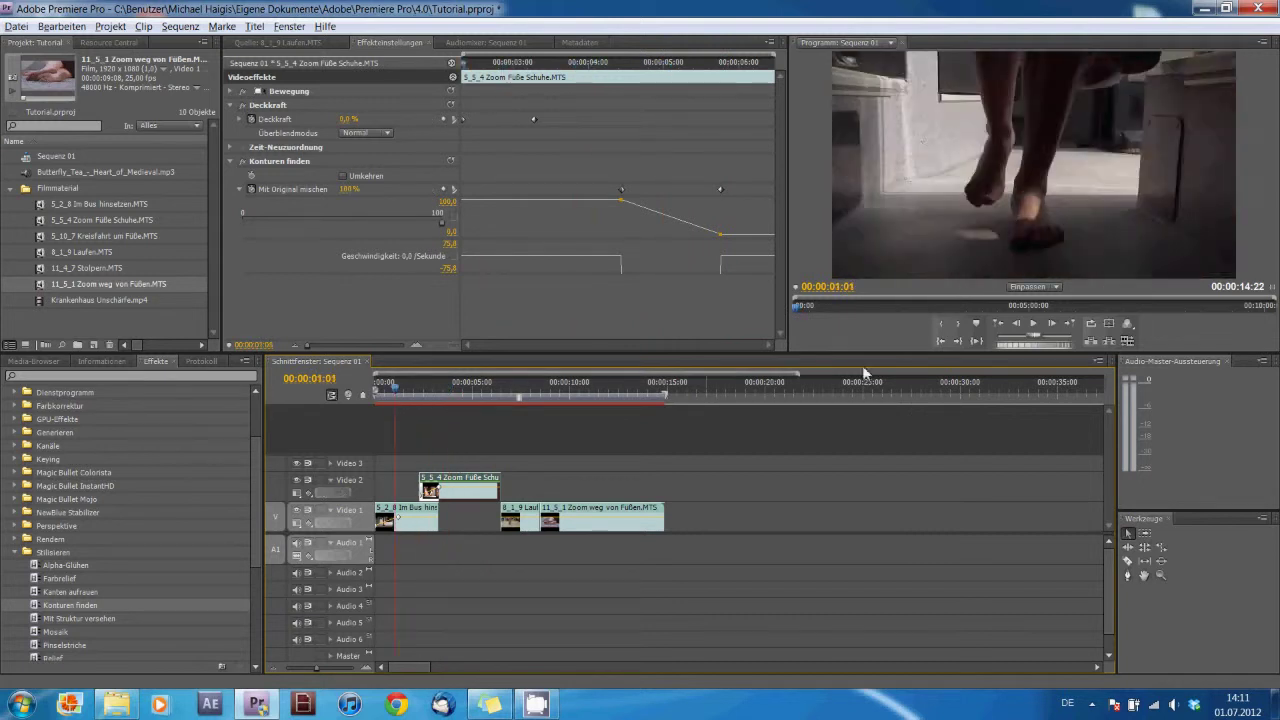
click(1033, 324)
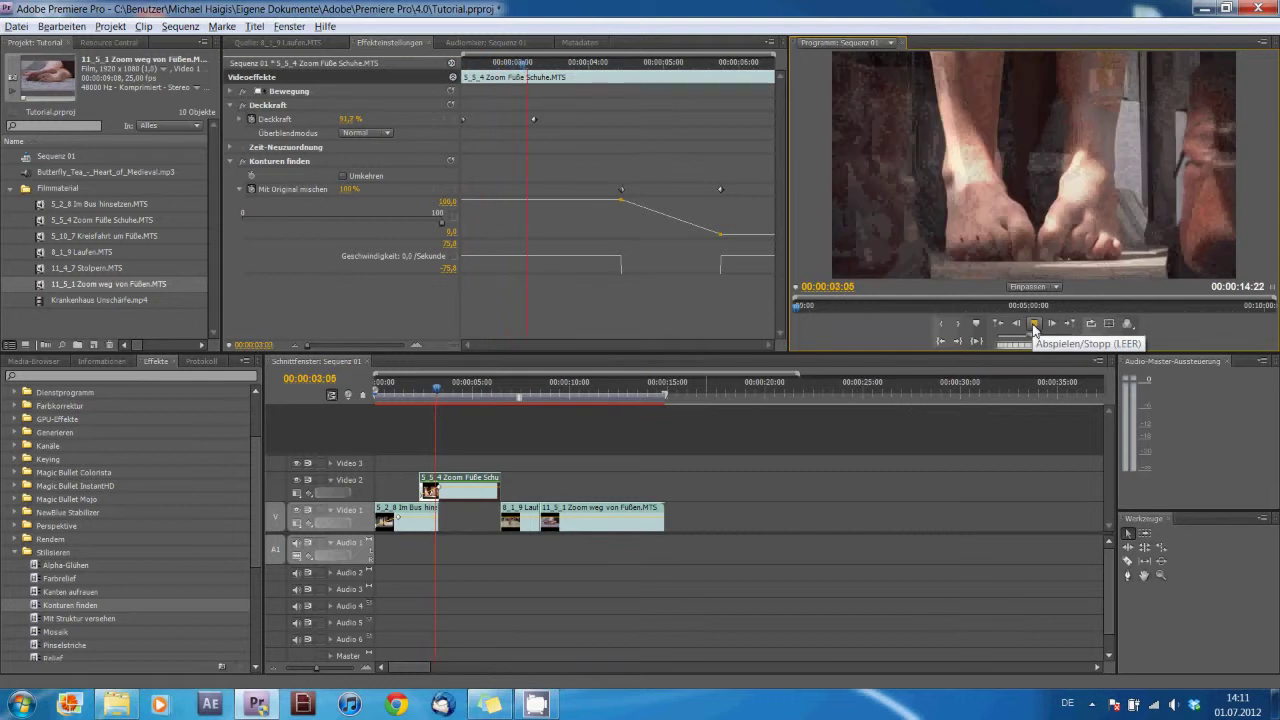
click(1033, 324)
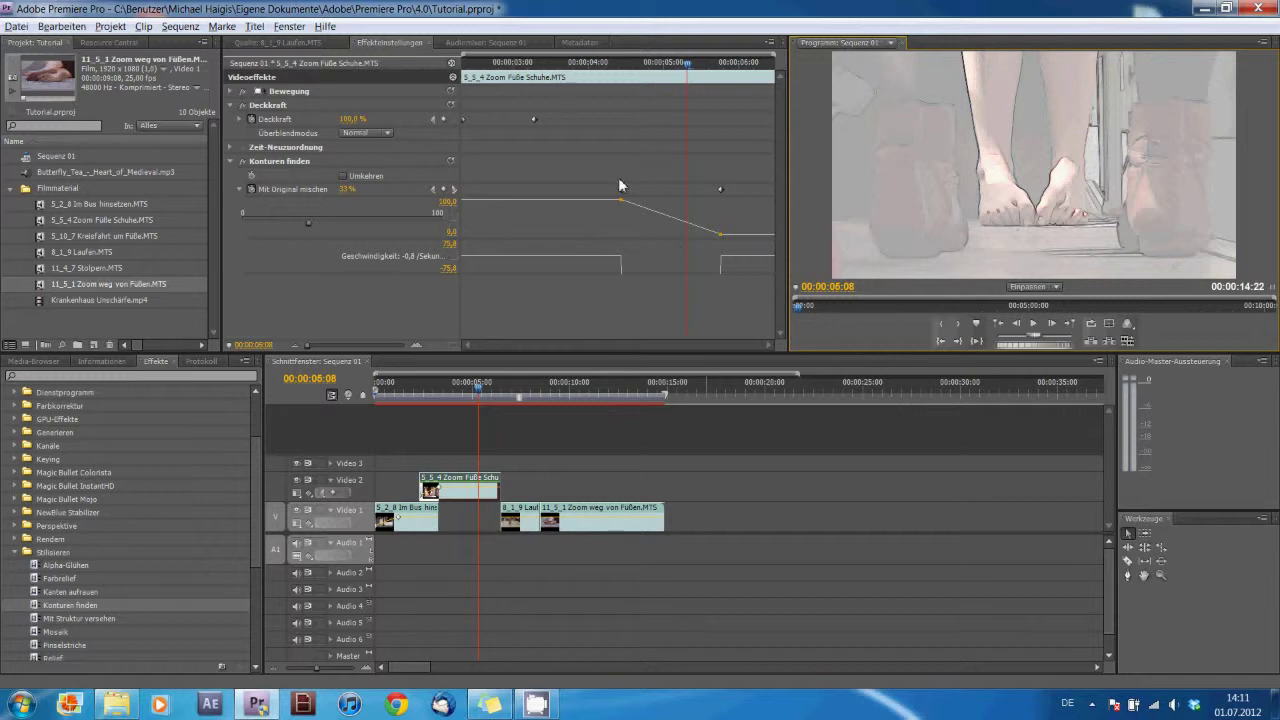
click(490, 397)
drag(490, 397, 499, 397)
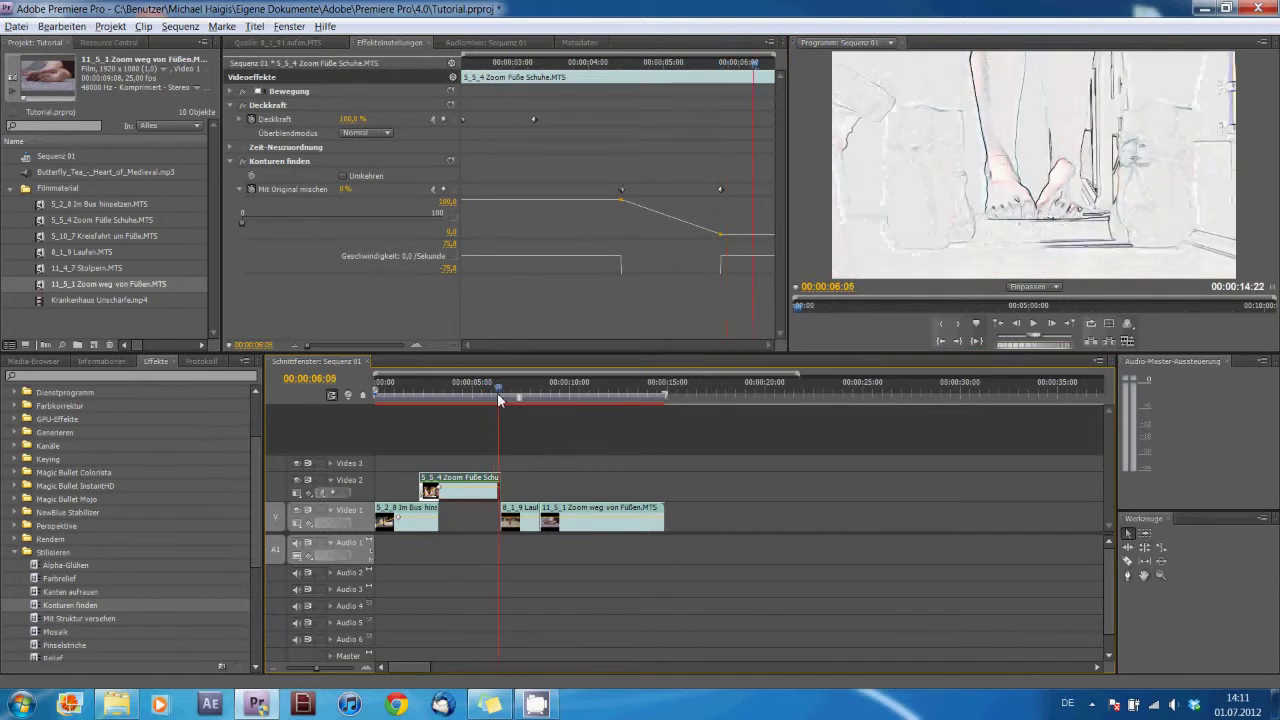
click(15, 555)
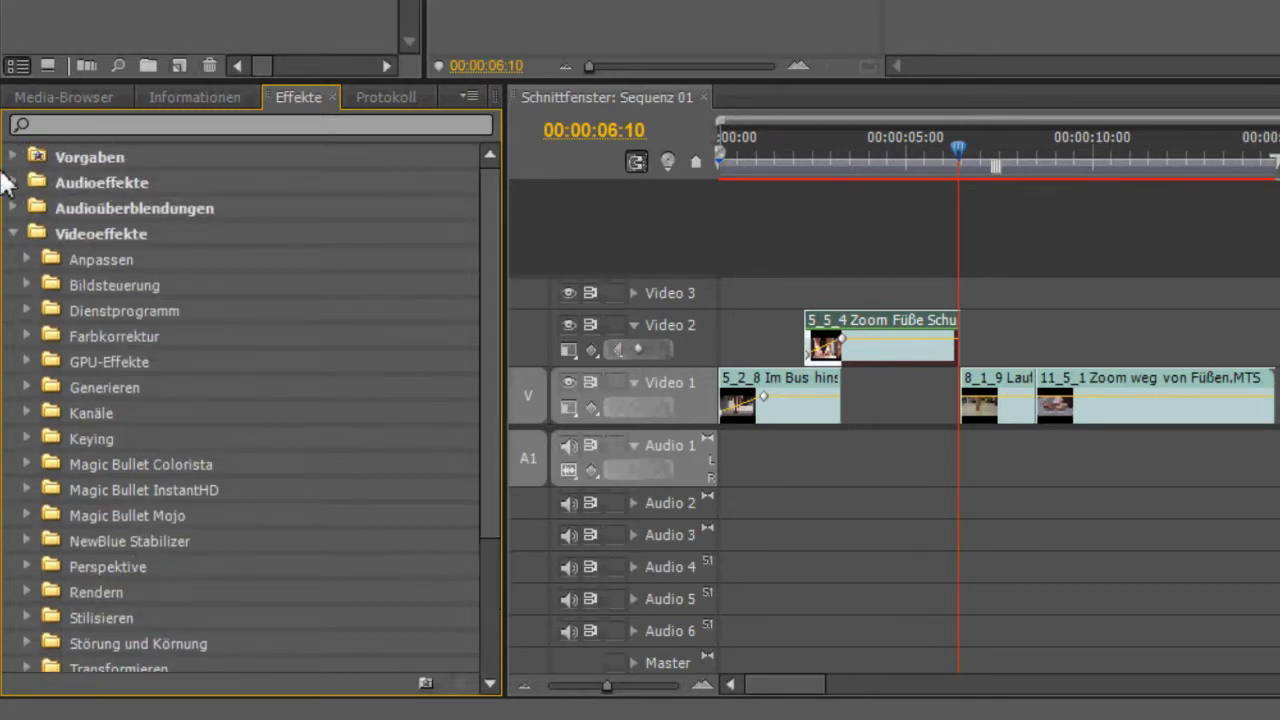
Put a Dehnen transition on the Video 1 cut before 11_5_1 Zoom weg von Füßen
click(13, 233)
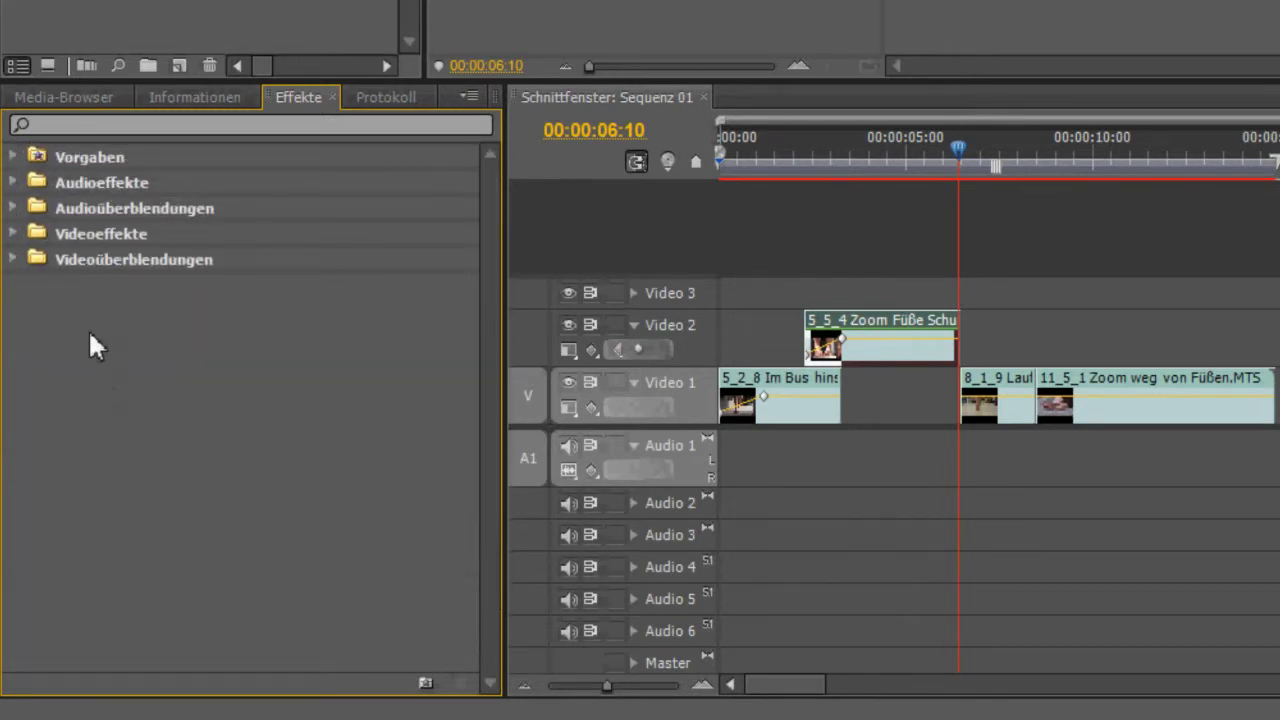
click(13, 259)
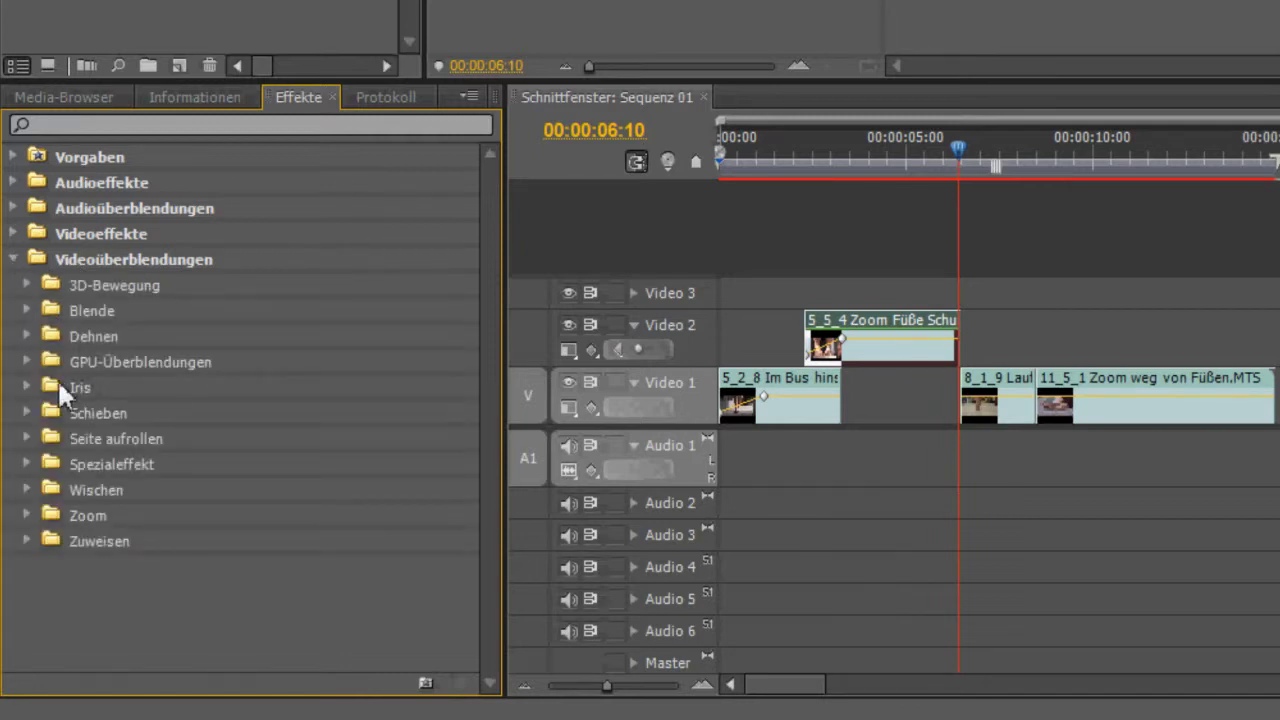
click(26, 336)
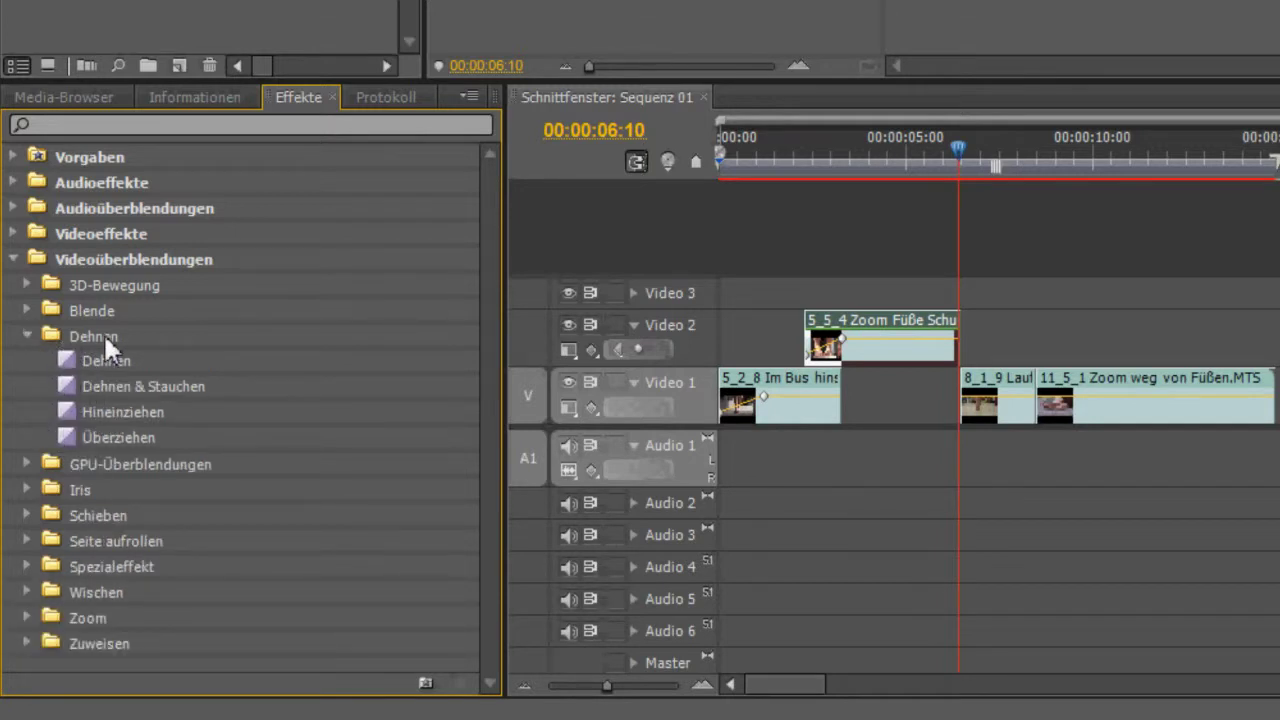
drag(65, 358, 1044, 400)
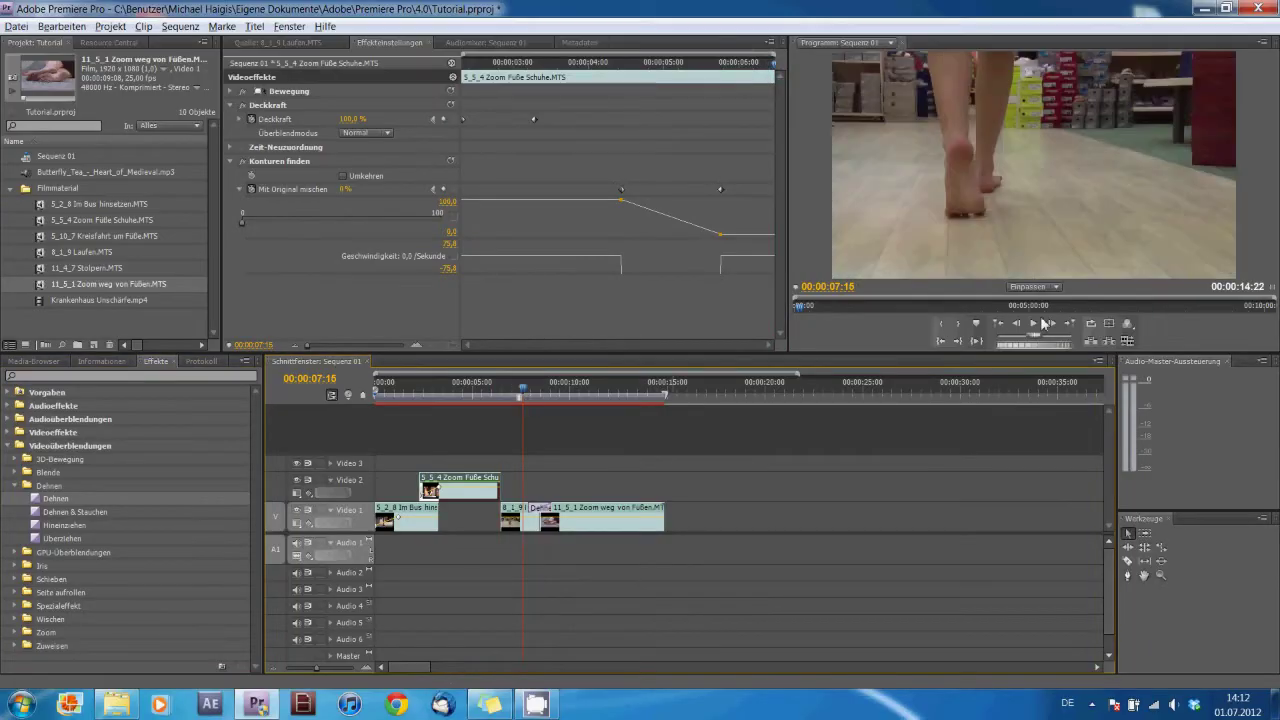
Play the sequence to review, then delete the Dehnen transition from Video 1
click(1036, 323)
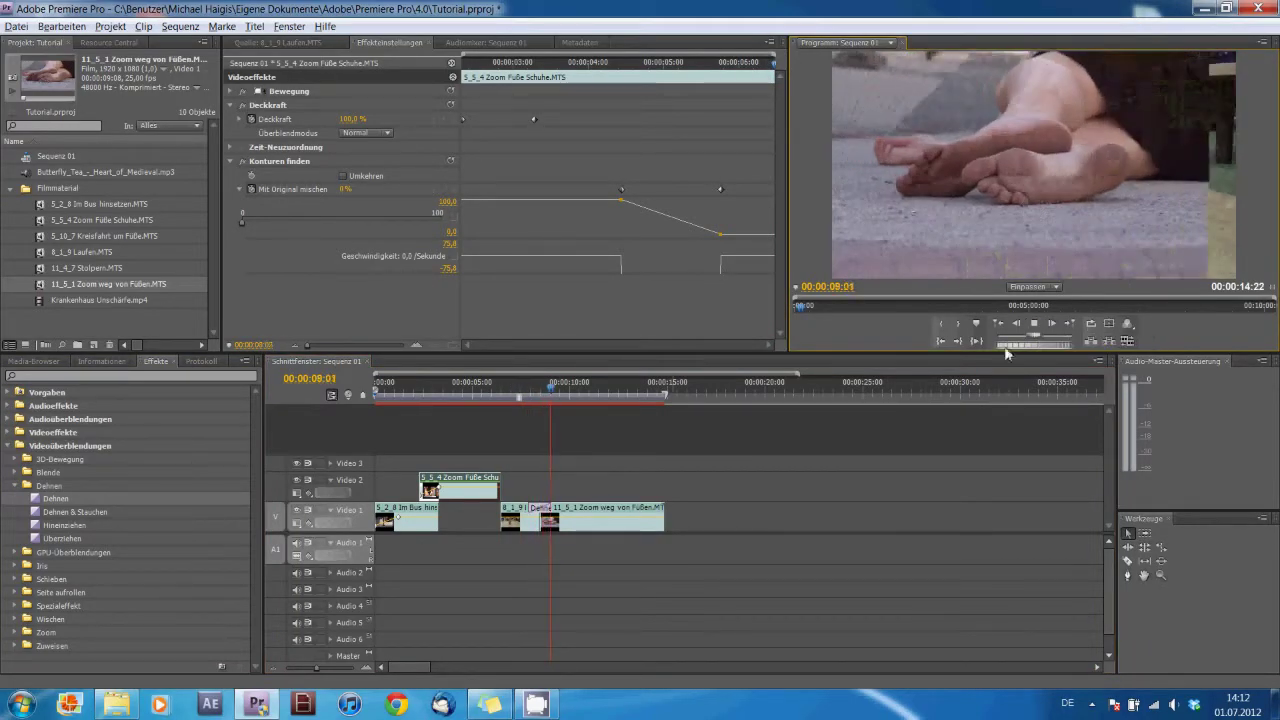
click(543, 511)
key(Delete)
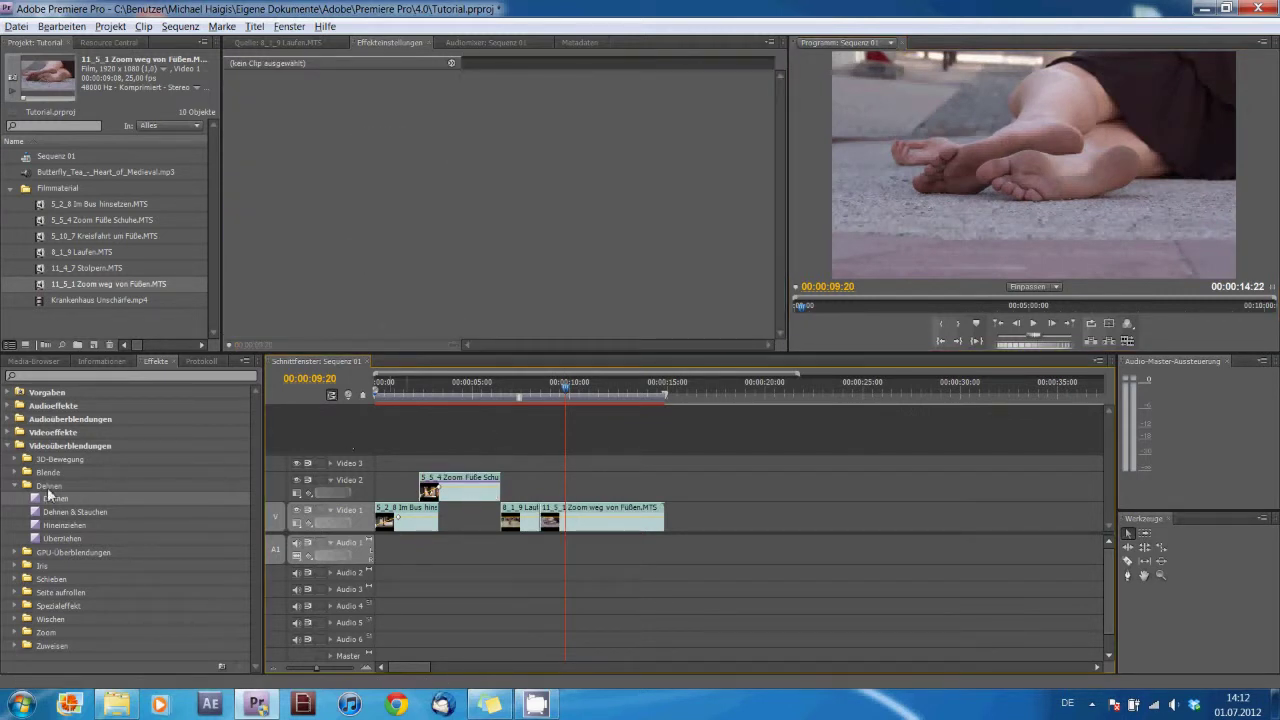
click(17, 487)
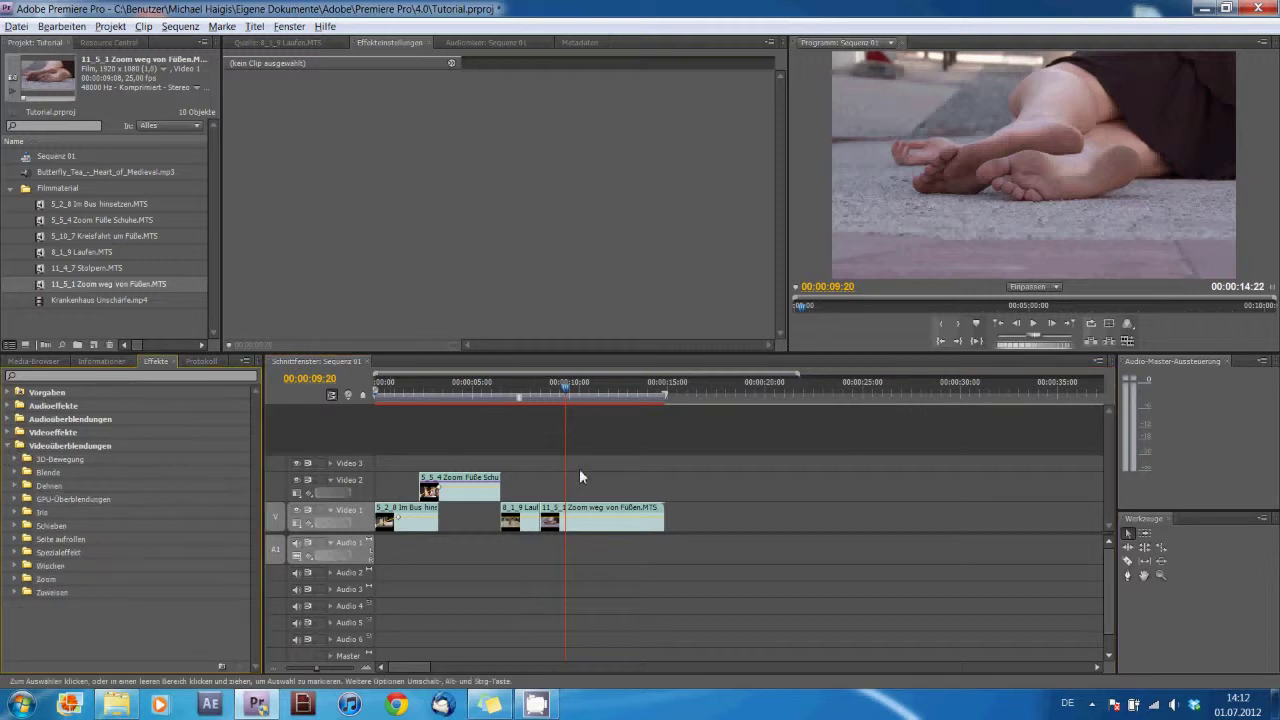
drag(540, 397, 538, 396)
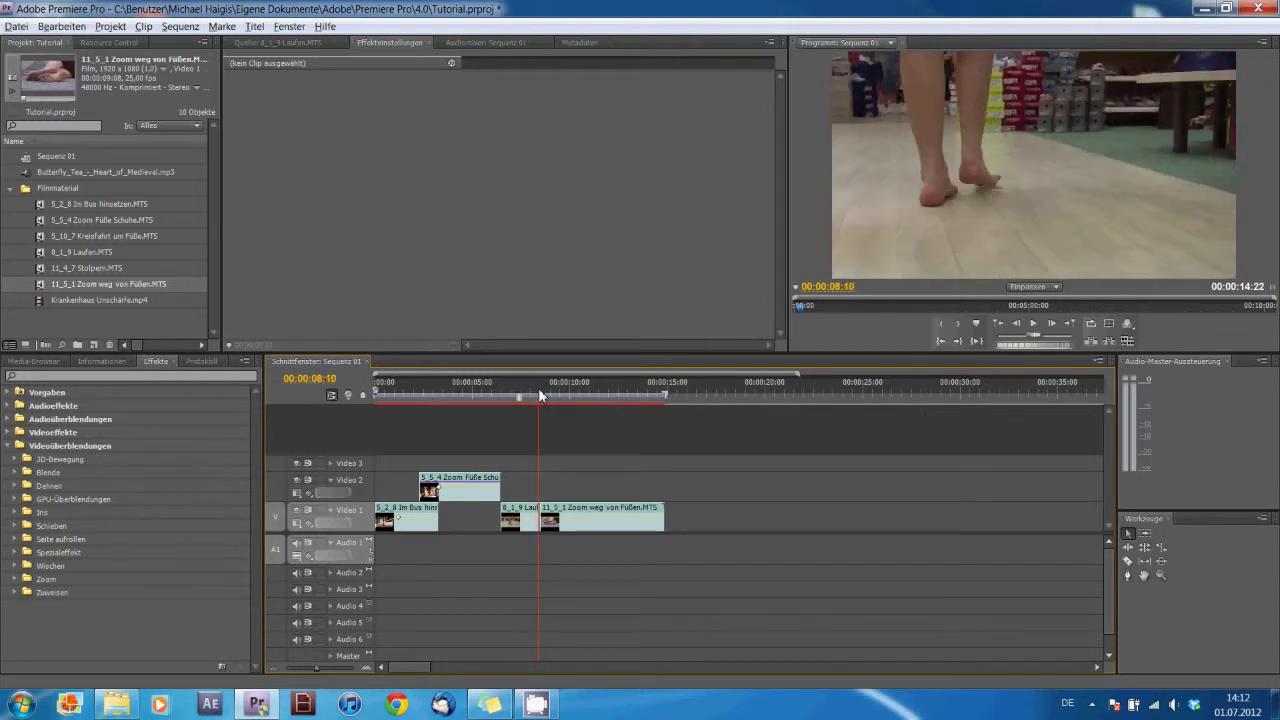
drag(538, 396, 362, 423)
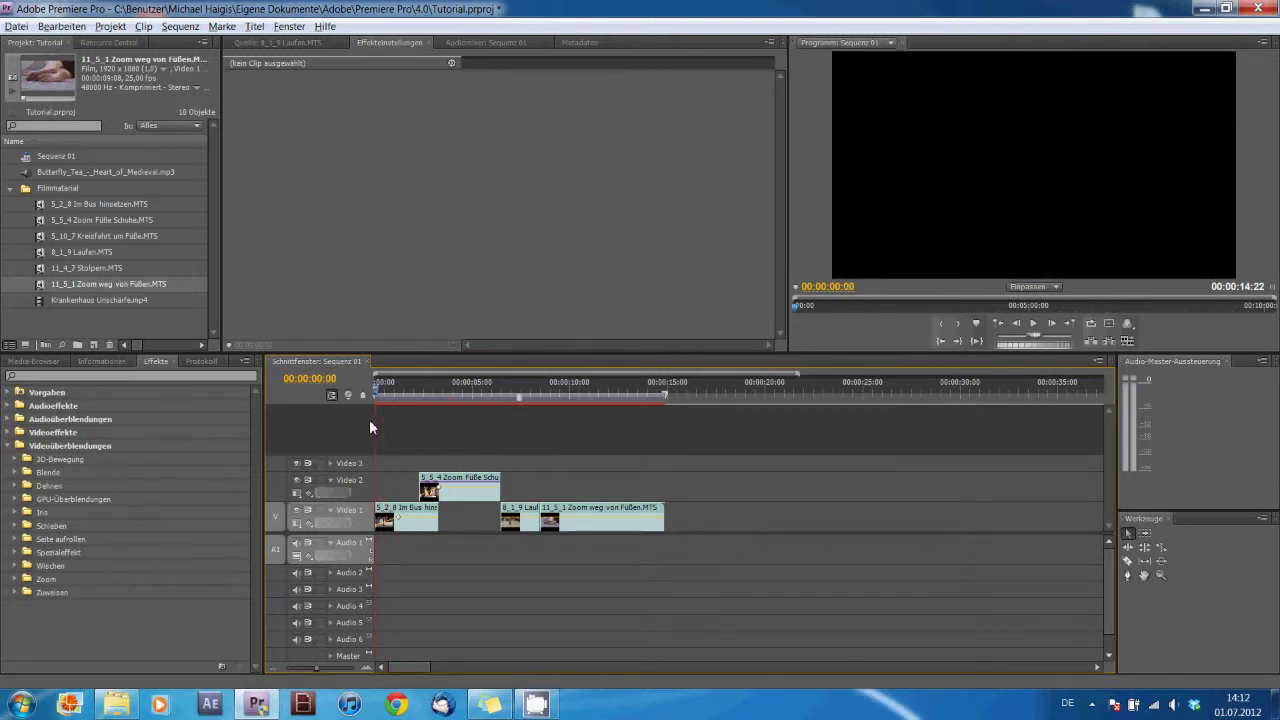
drag(361, 420, 404, 418)
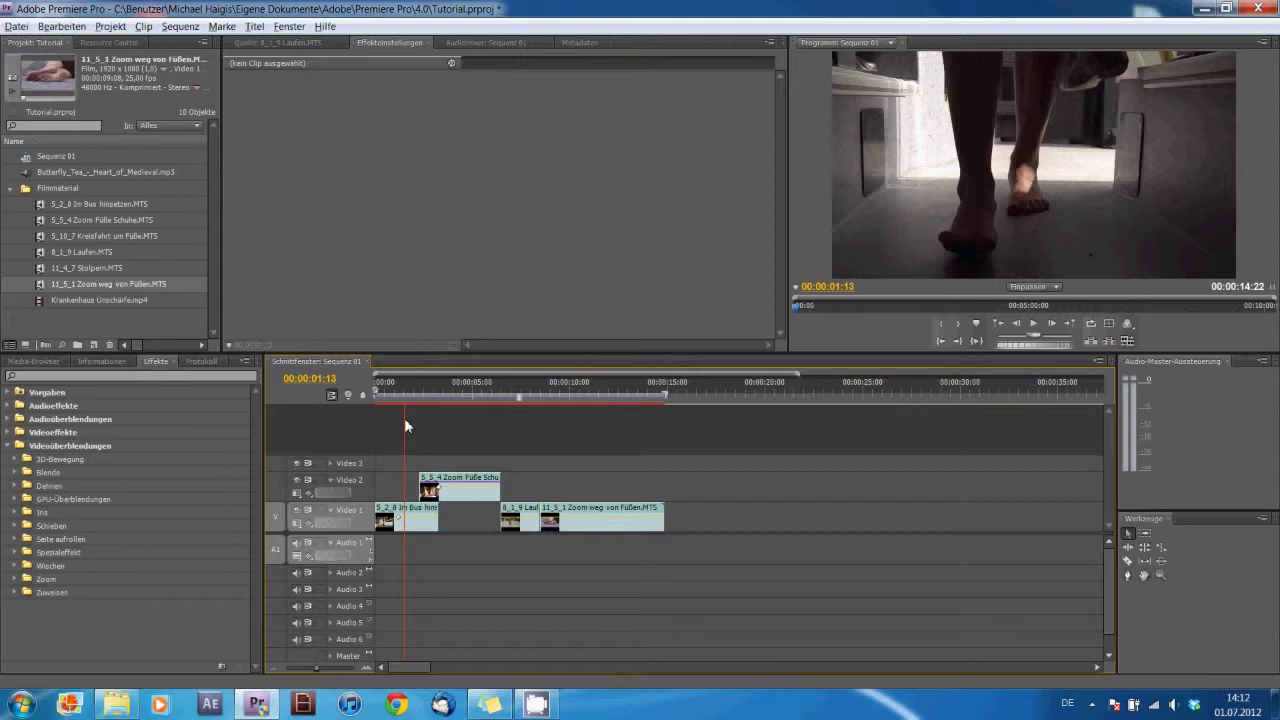
drag(406, 418, 540, 444)
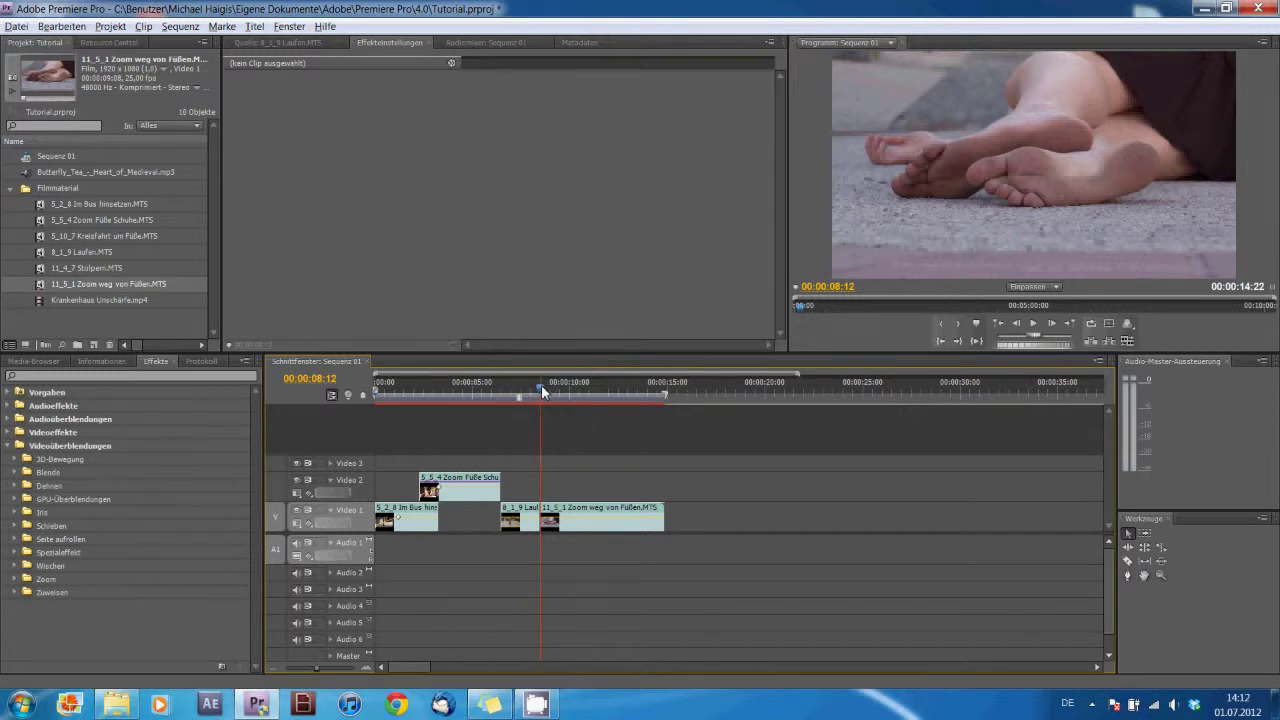
mouse_move(541, 384)
mouse_down()
mouse_move(591, 388)
mouse_move(540, 397)
mouse_up()
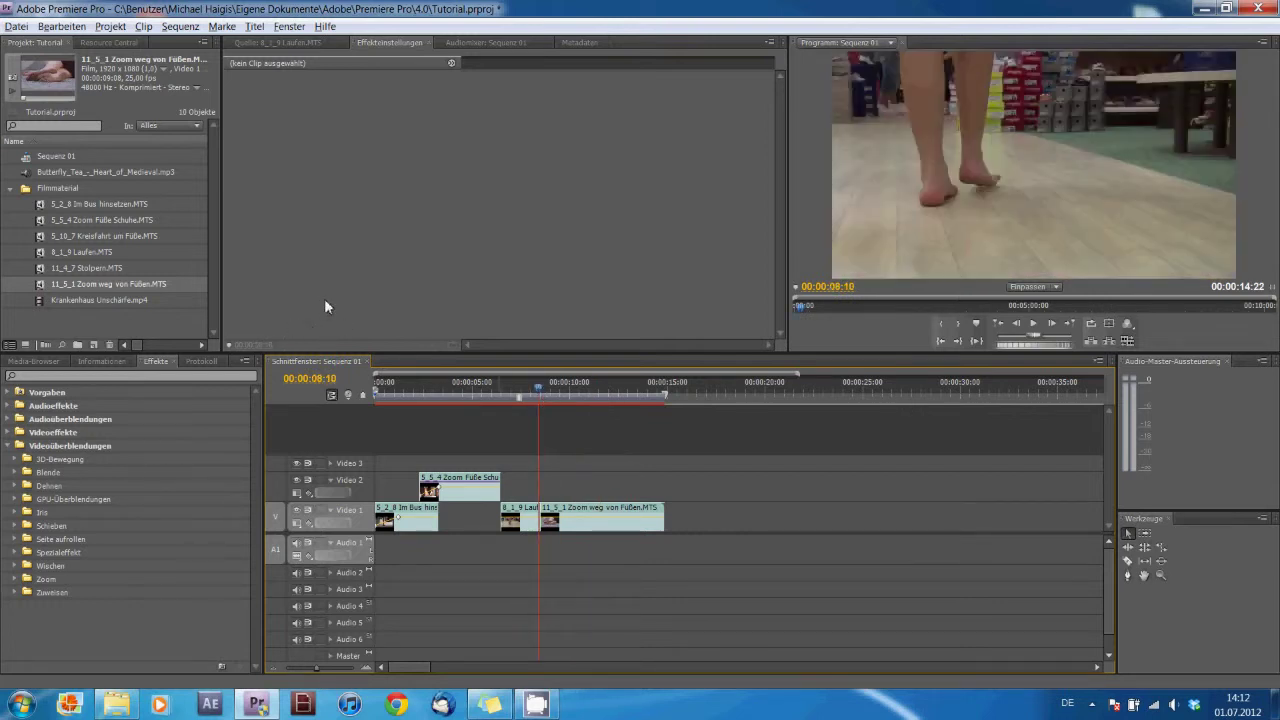
click(22, 704)
Launch Photoshop and create a new white 24 × 8 cm, 400 ppi image
click(80, 240)
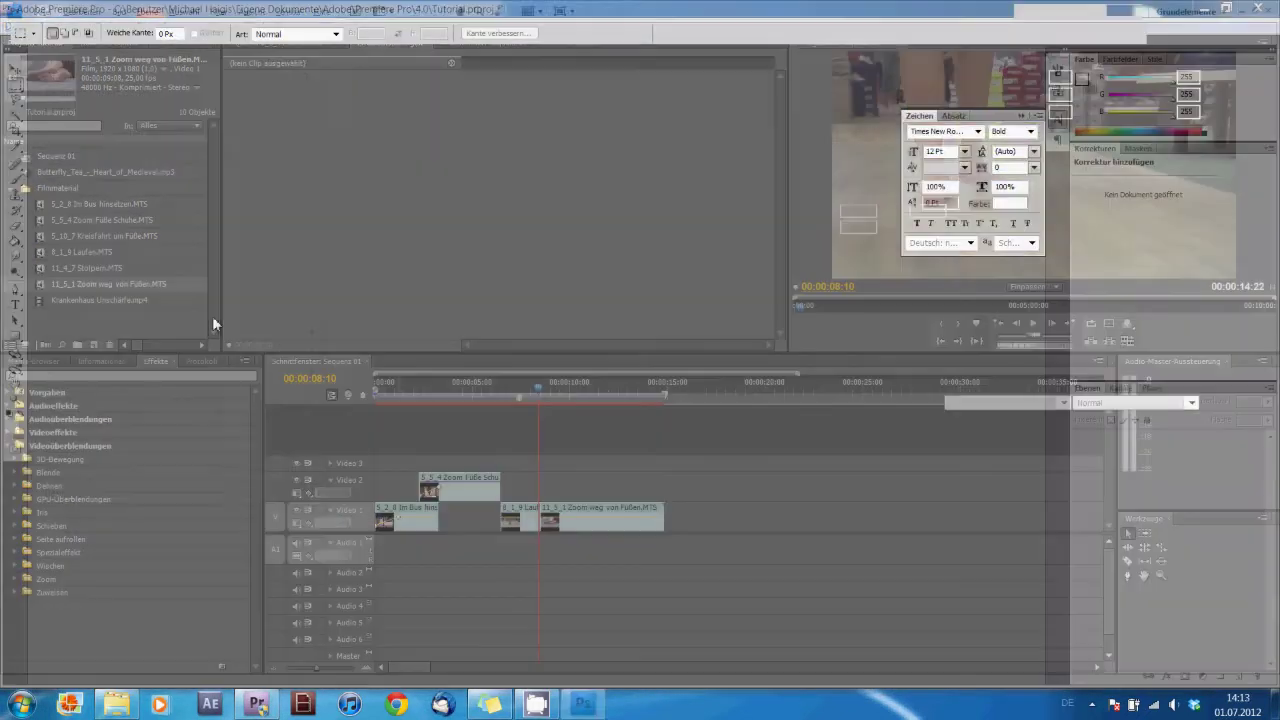
click(42, 12)
click(72, 37)
text(Farbe füllen)
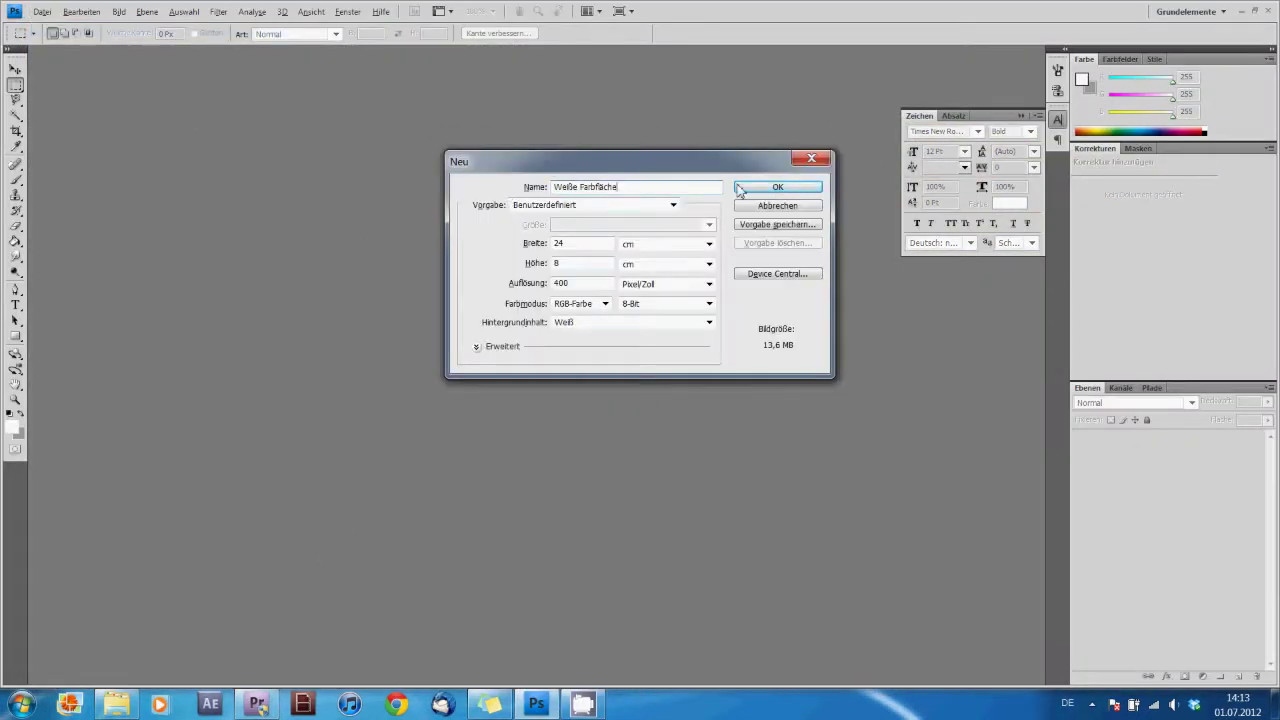
key(Escape)
Mark a rectangular selection and save the image as Weiße Farbfläche in PSD format
drag(116, 421, 255, 514)
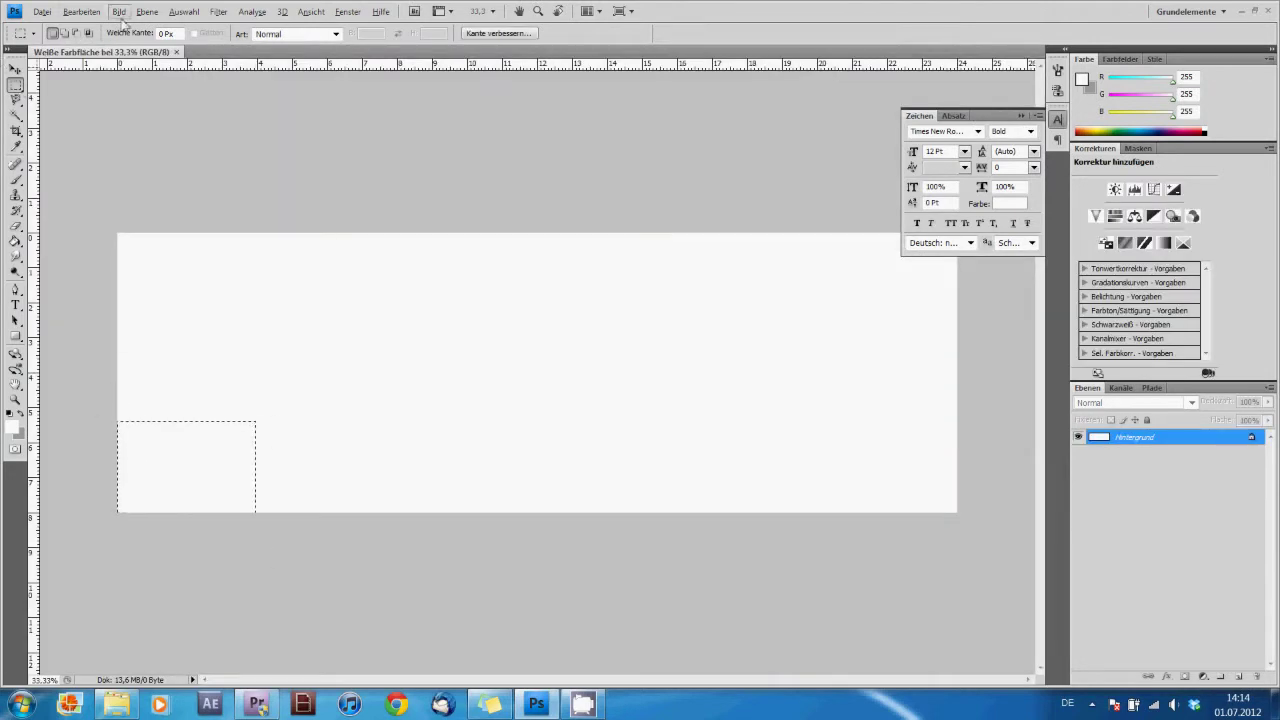
click(42, 12)
click(80, 237)
click(779, 461)
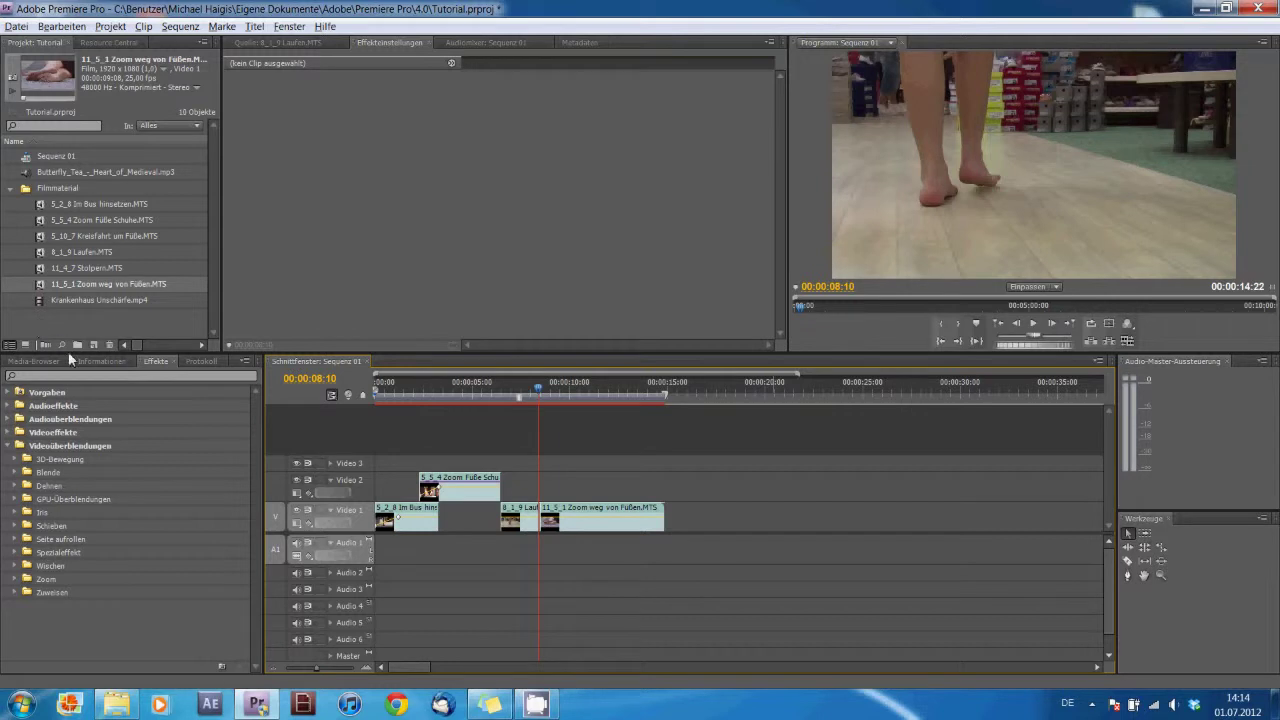
Import Weiße Farbfläche.psd into the Project panel and load it in the Source monitor
click(10, 188)
right_click(63, 237)
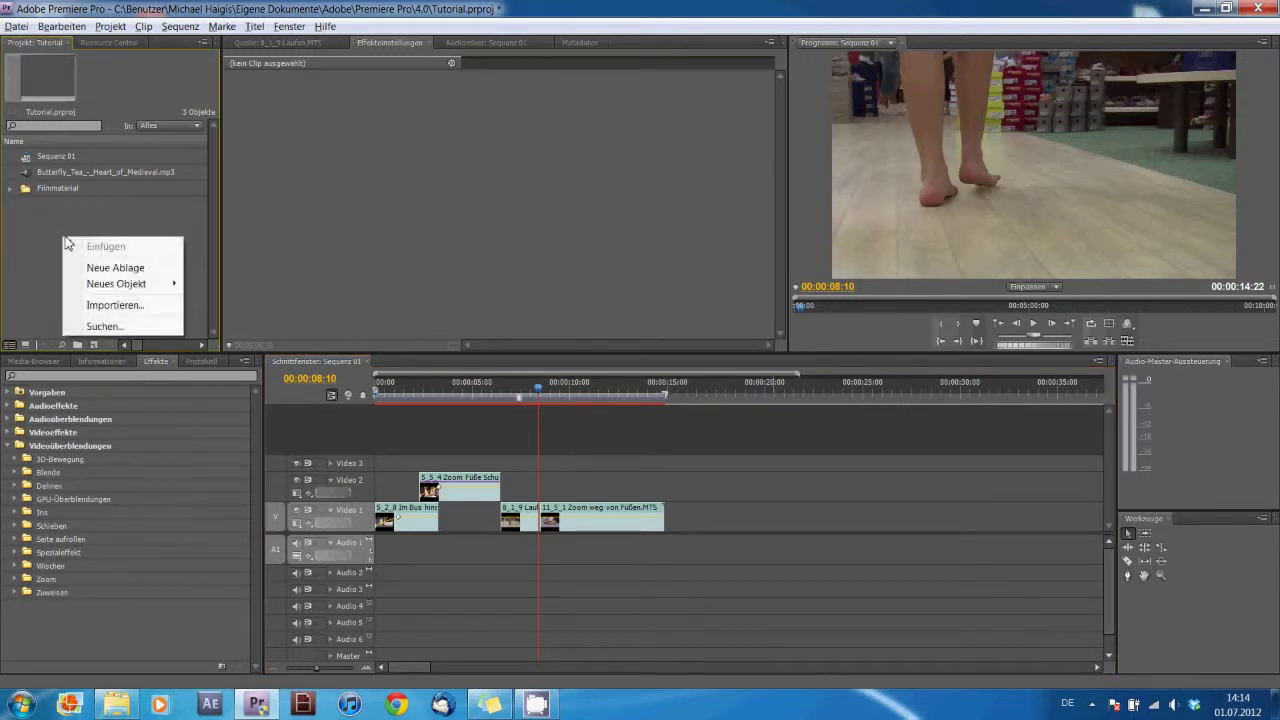
click(111, 304)
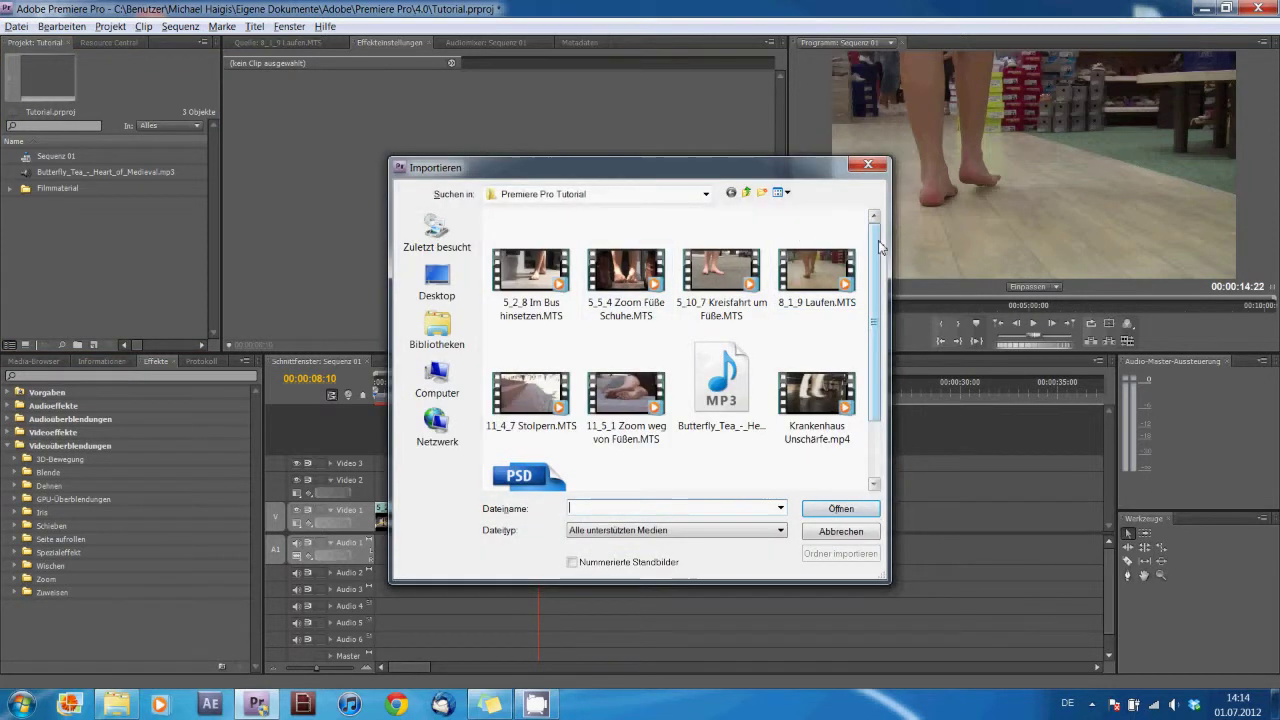
scroll(878, 240, down, 2)
click(532, 432)
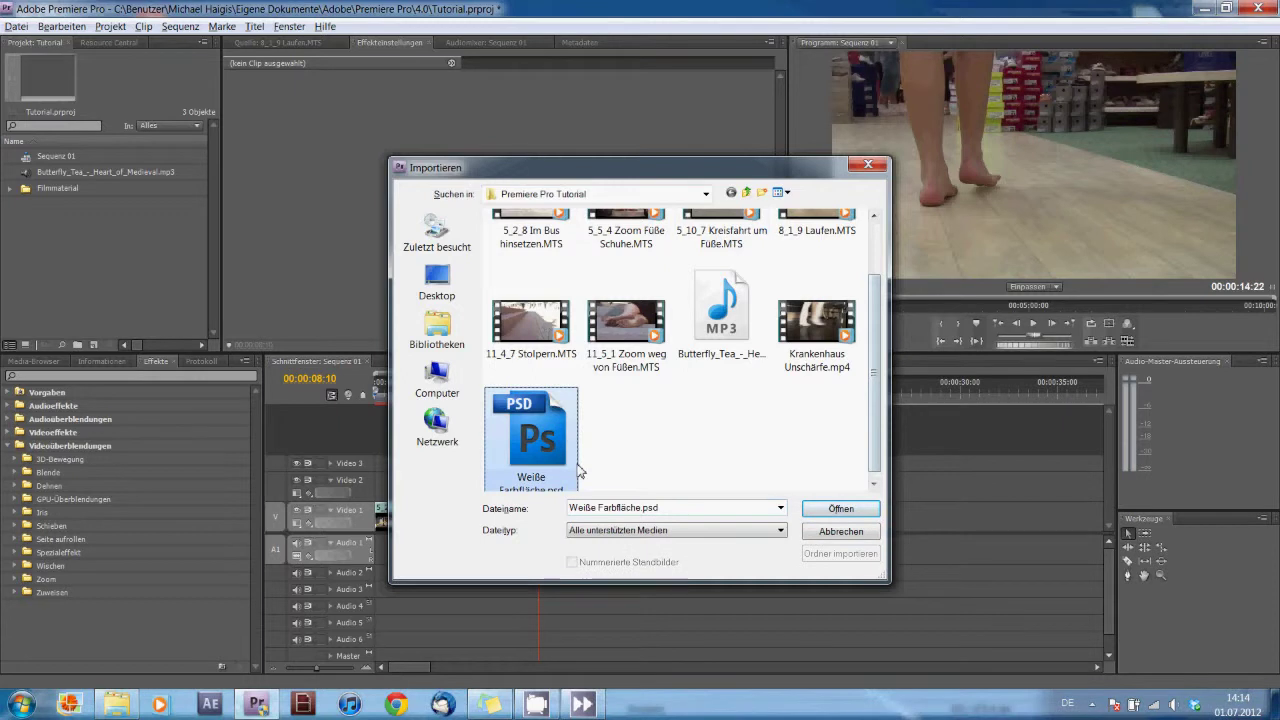
click(875, 514)
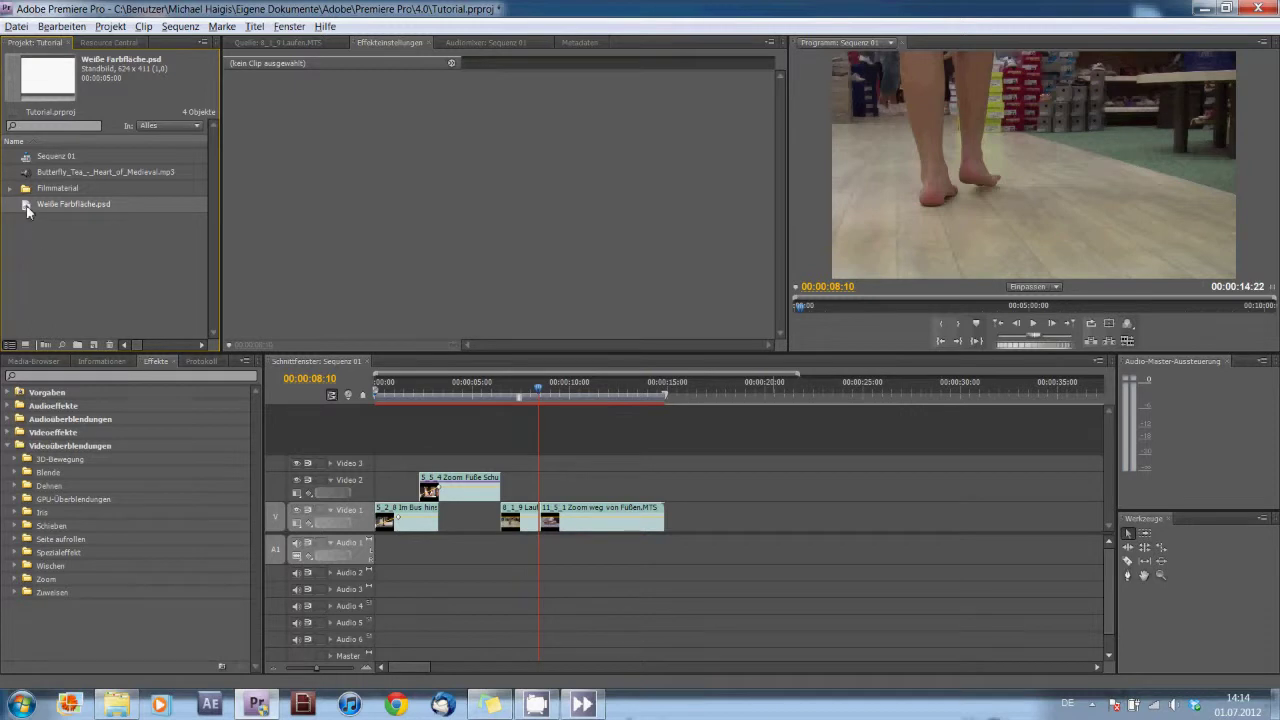
double_click(28, 208)
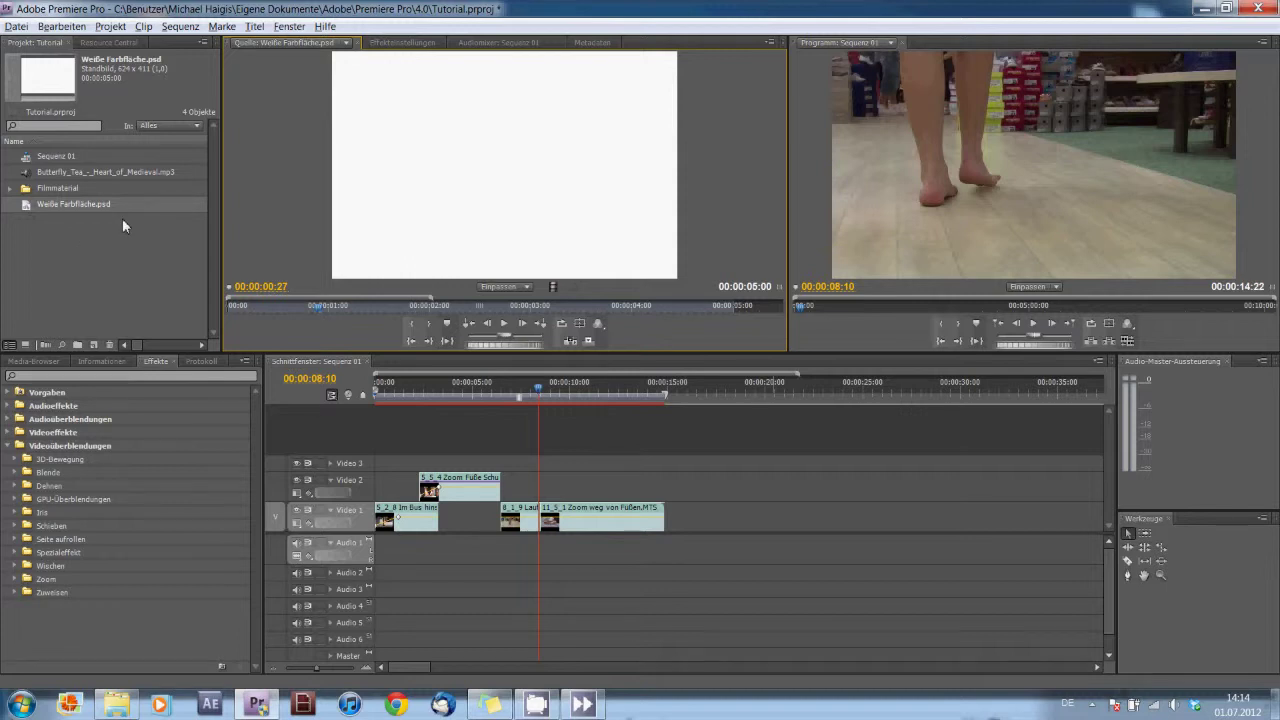
Place the Weiße Farbfläche still on Video 2 and shift it earlier
click(403, 42)
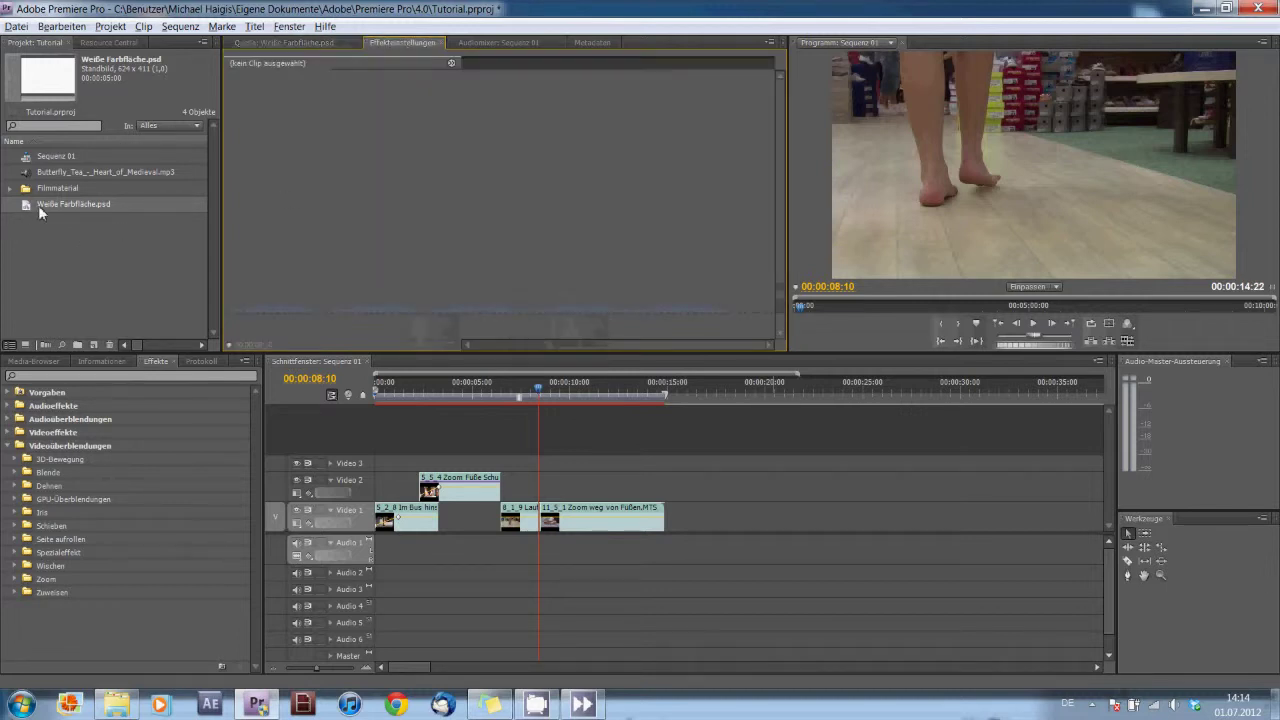
mouse_move(38, 205)
mouse_down()
mouse_move(547, 474)
mouse_move(583, 476)
mouse_up()
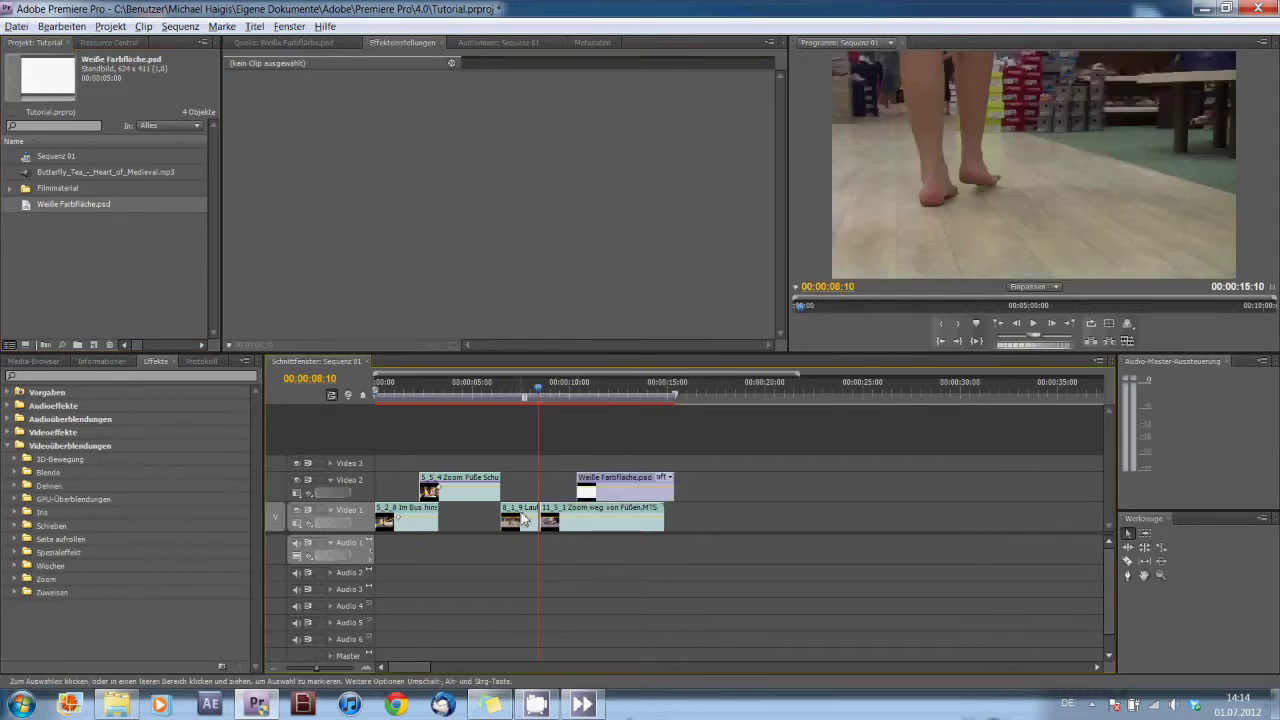
click(524, 517)
click(570, 512)
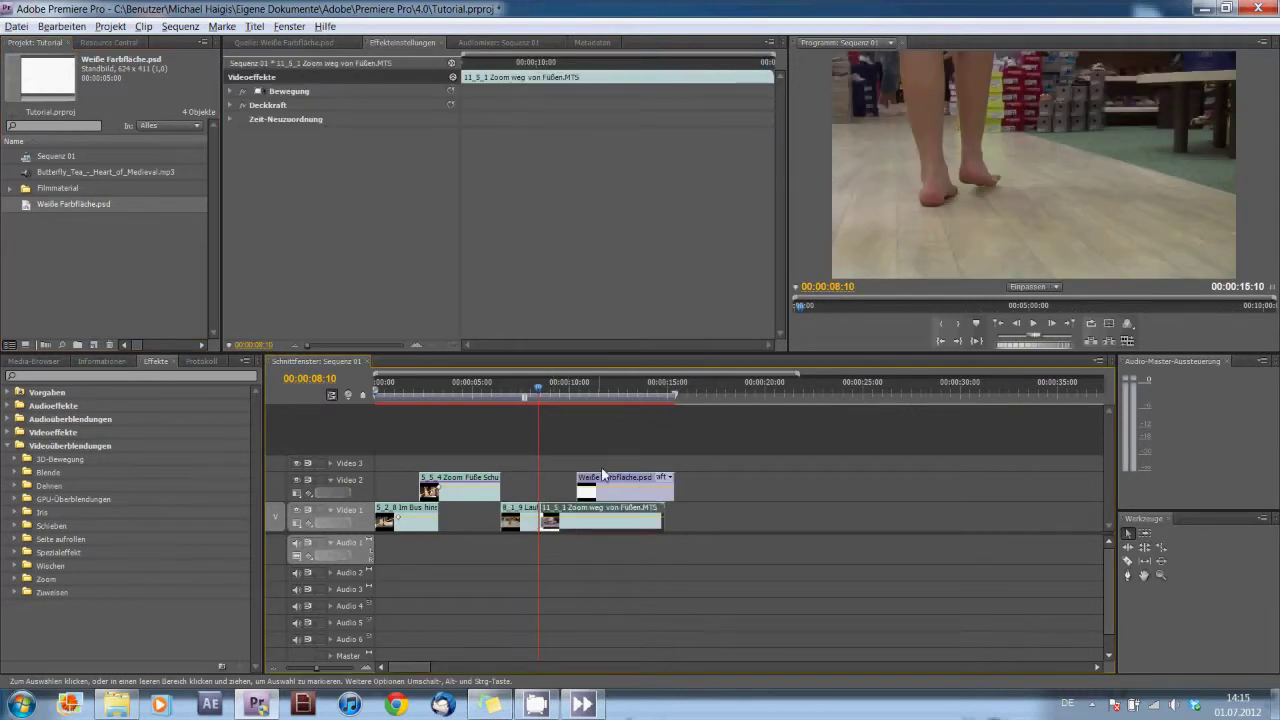
drag(603, 474, 540, 489)
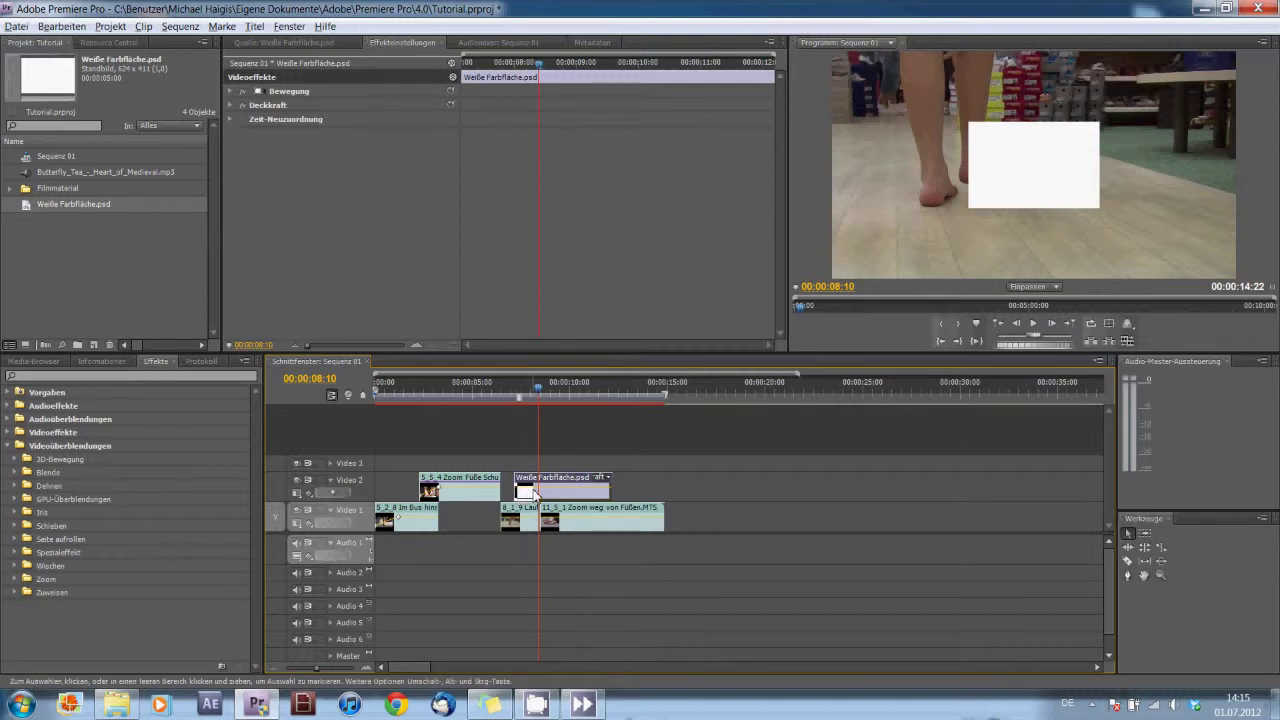
Move the playhead to about 07:15 and scale the white still to frame size
mouse_move(535, 493)
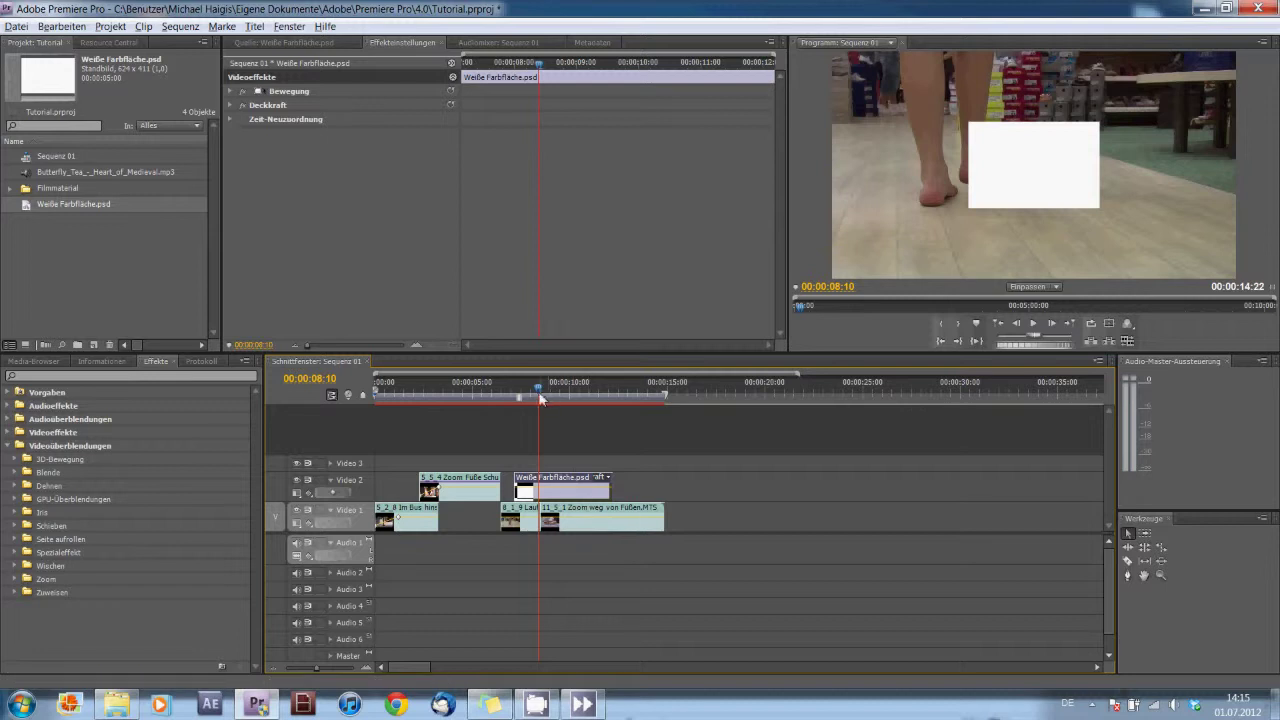
drag(539, 390, 525, 396)
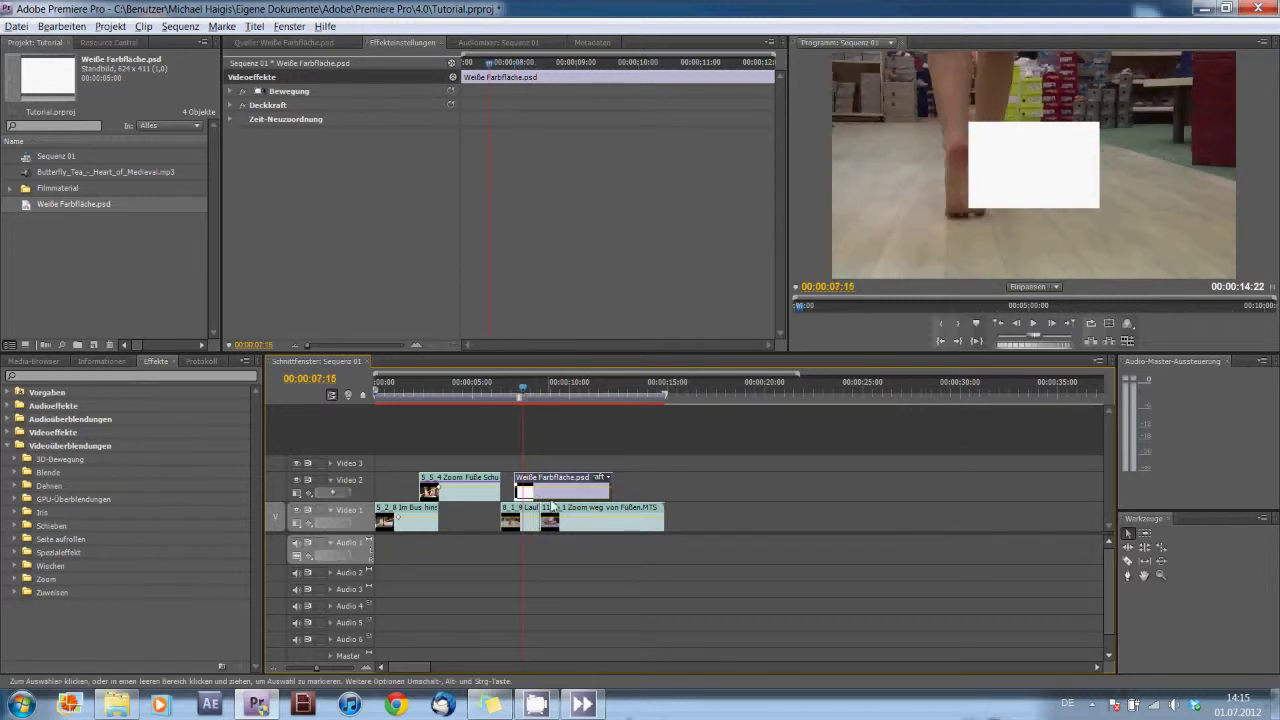
key(Left)
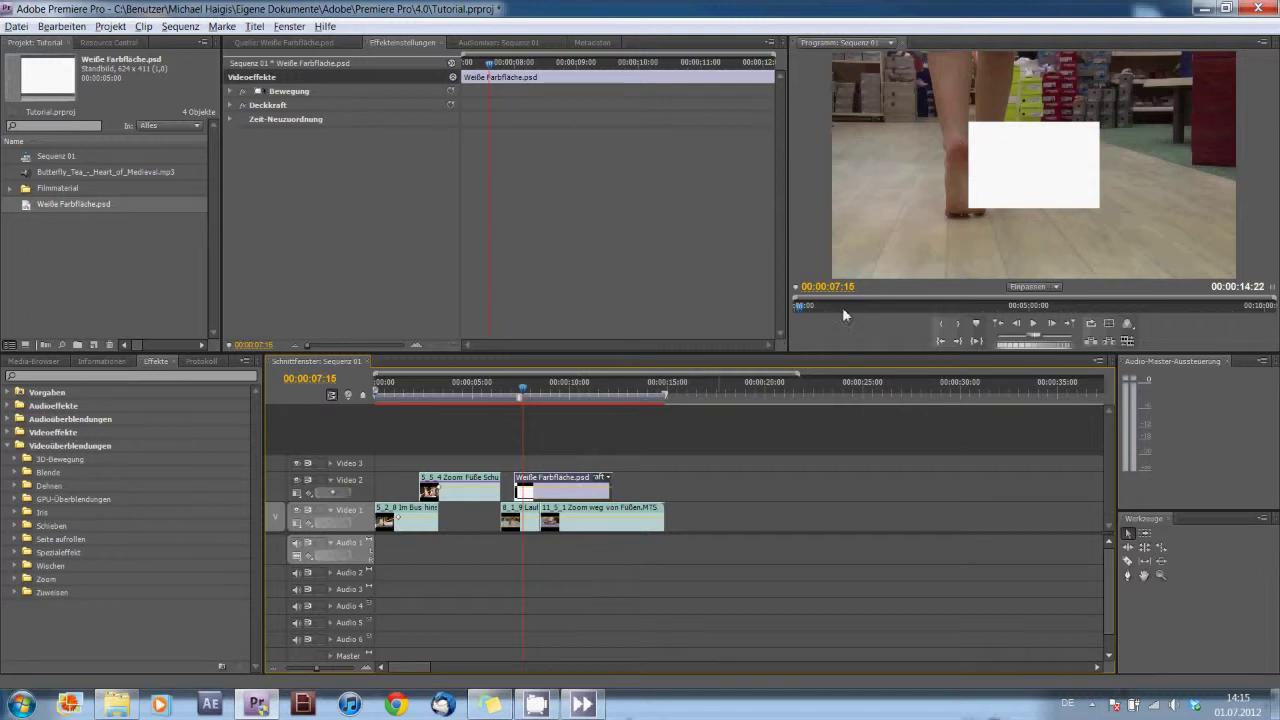
right_click(567, 485)
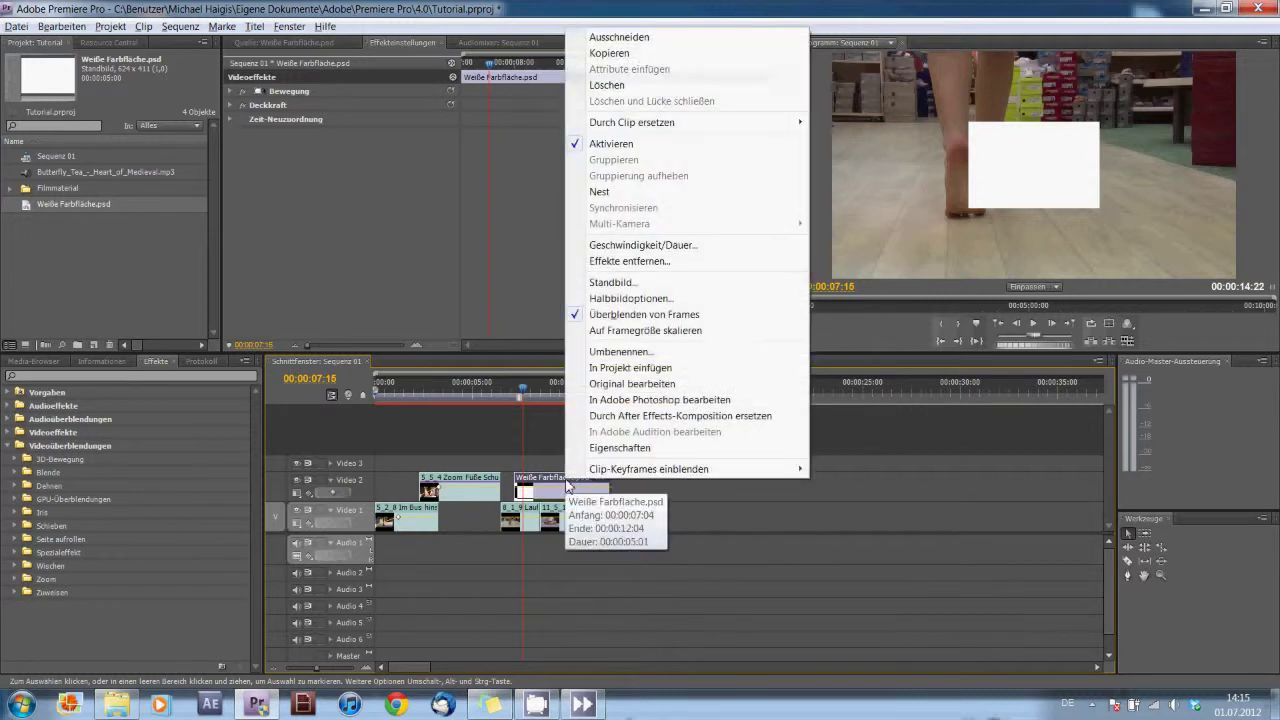
click(615, 331)
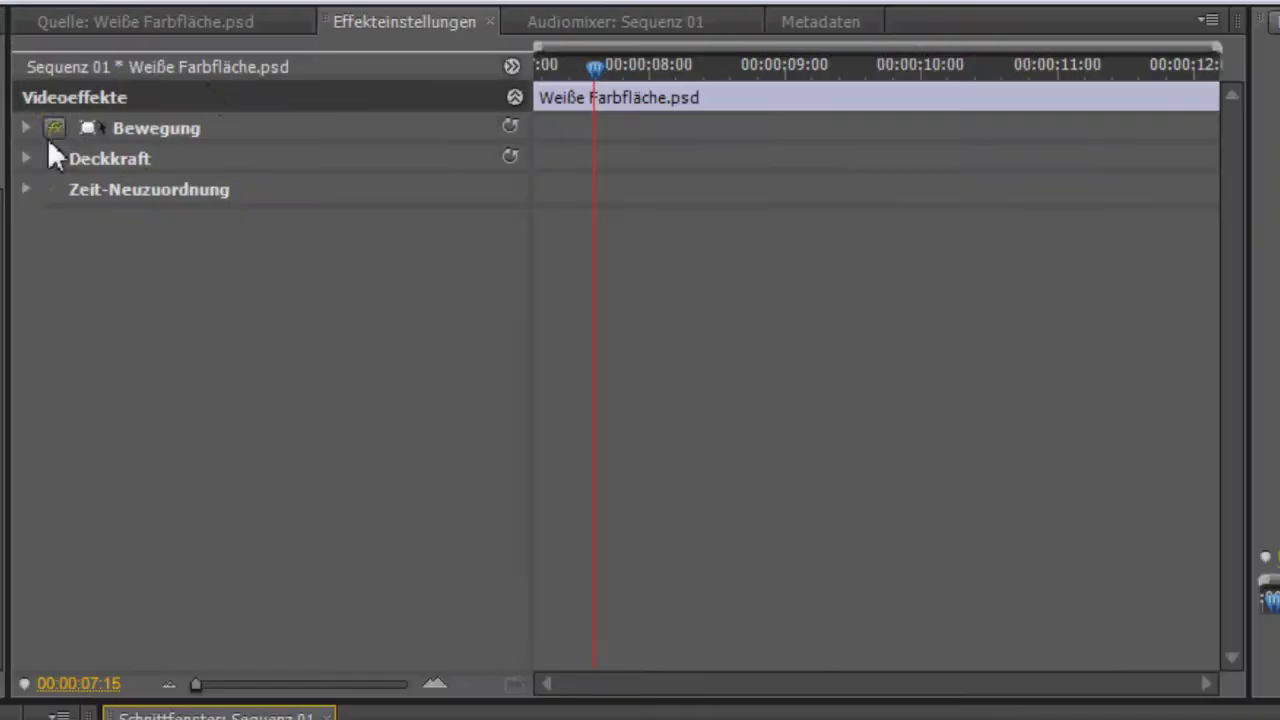
Turn off Gleichmäßige Skalierung and set Skalierungsbreite to 120, then scrub to check coverage
click(25, 129)
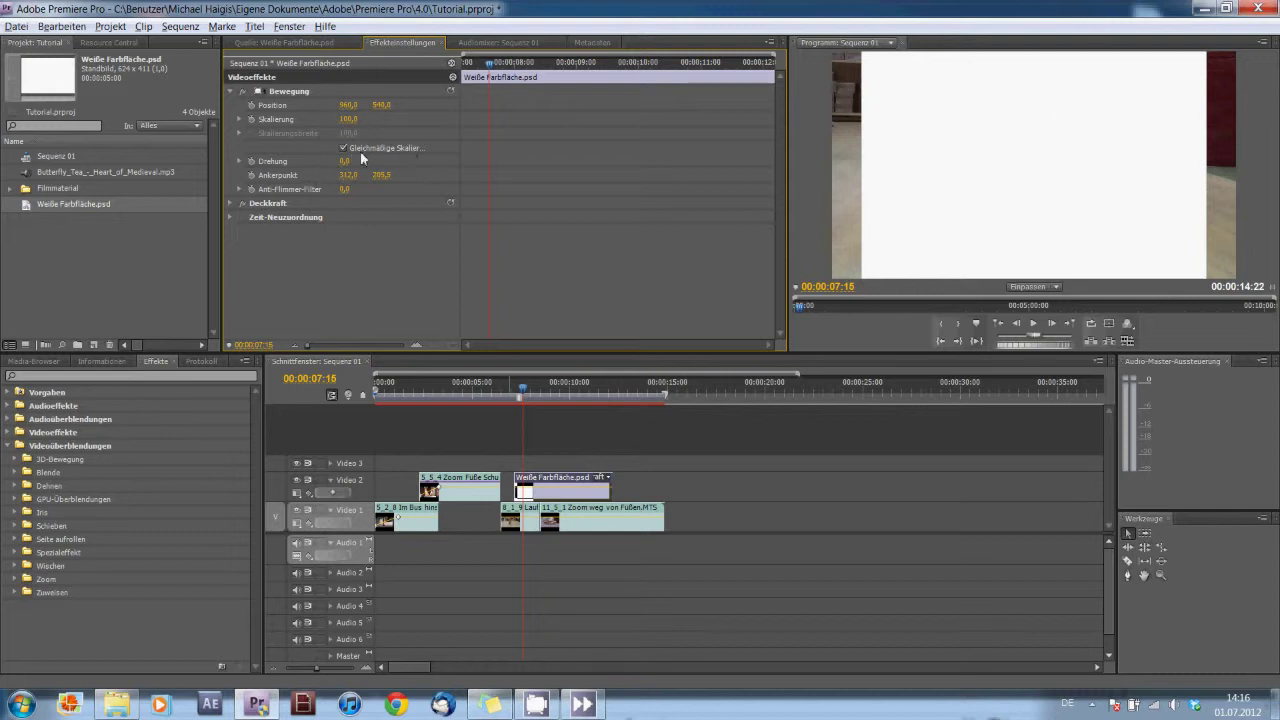
click(343, 148)
drag(345, 132, 358, 135)
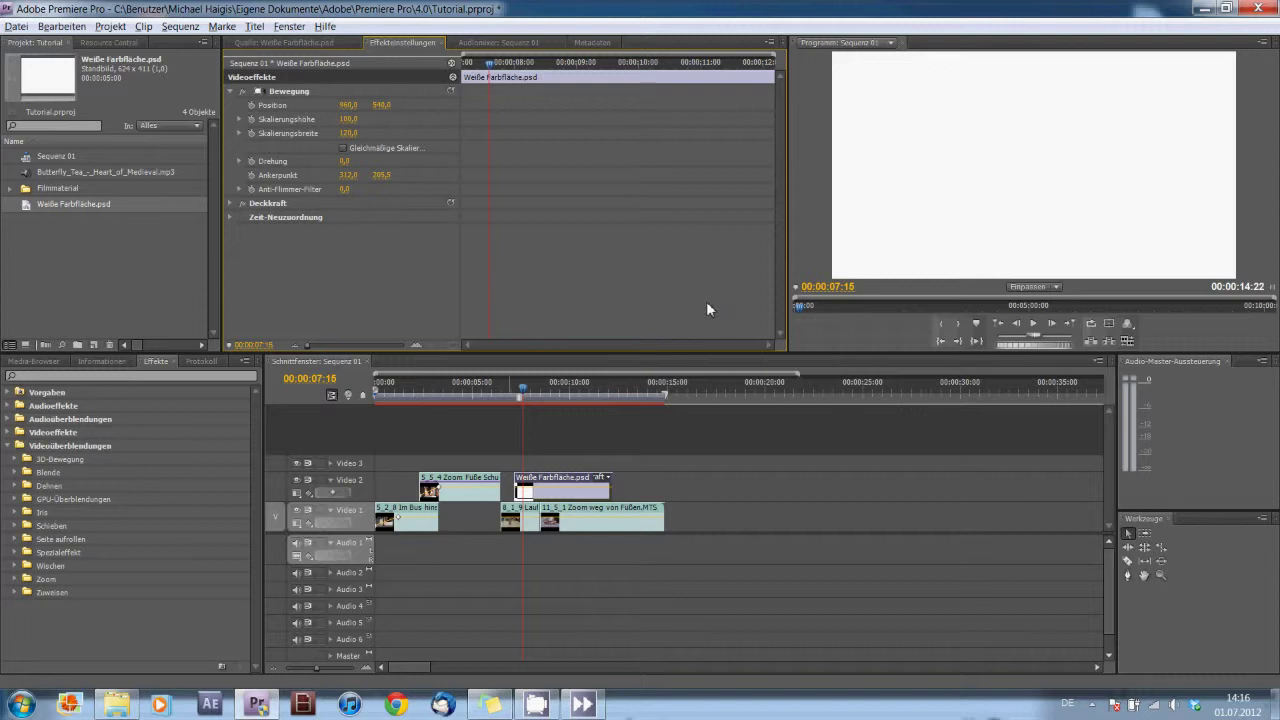
drag(525, 393, 531, 397)
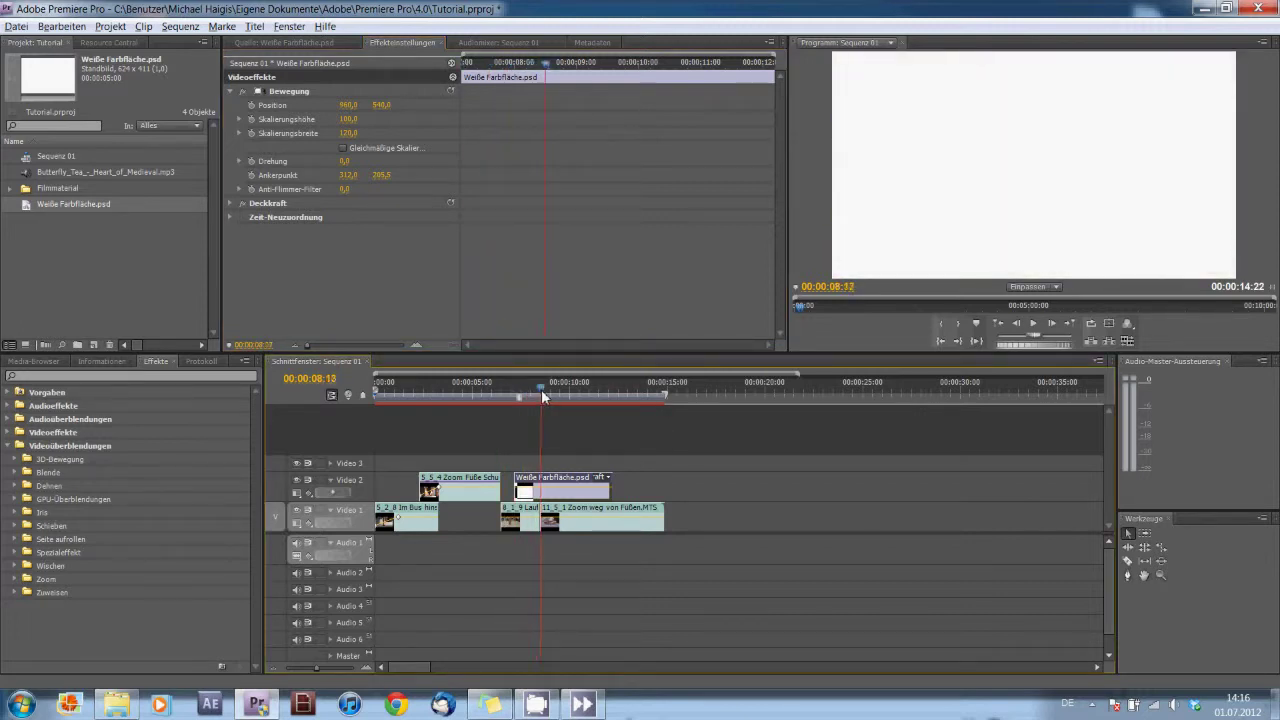
drag(529, 397, 582, 402)
Delete the Weiße Farbfläche PSD still from Video 2
click(626, 473)
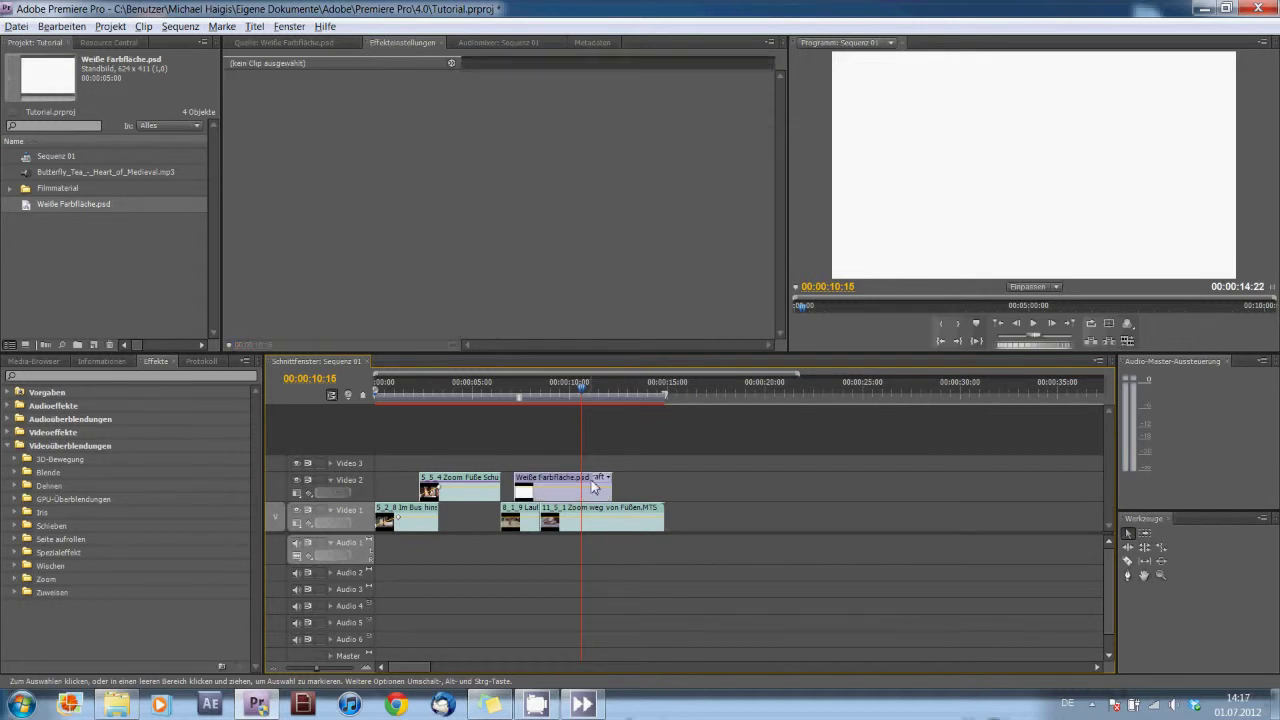
click(593, 485)
key(Delete)
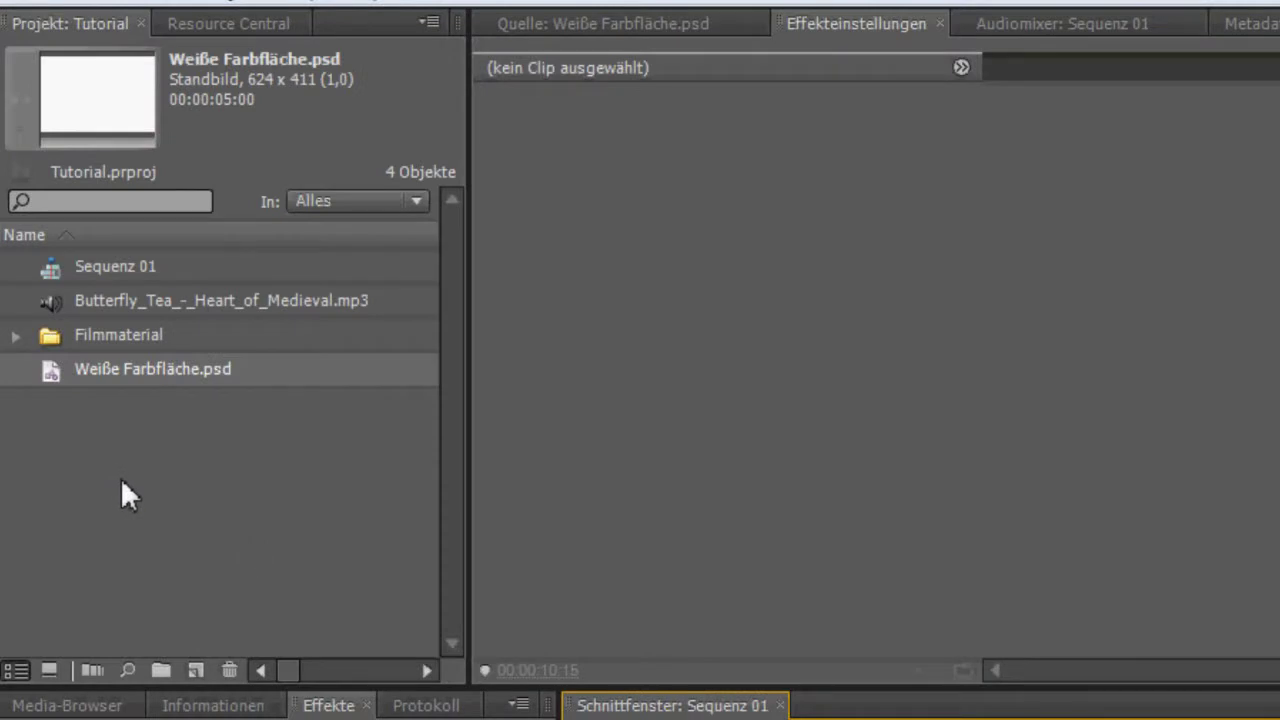
Create a pure white (FFFFFF) Farbmaske named Weiße Farbfläche with default video settings
right_click(121, 479)
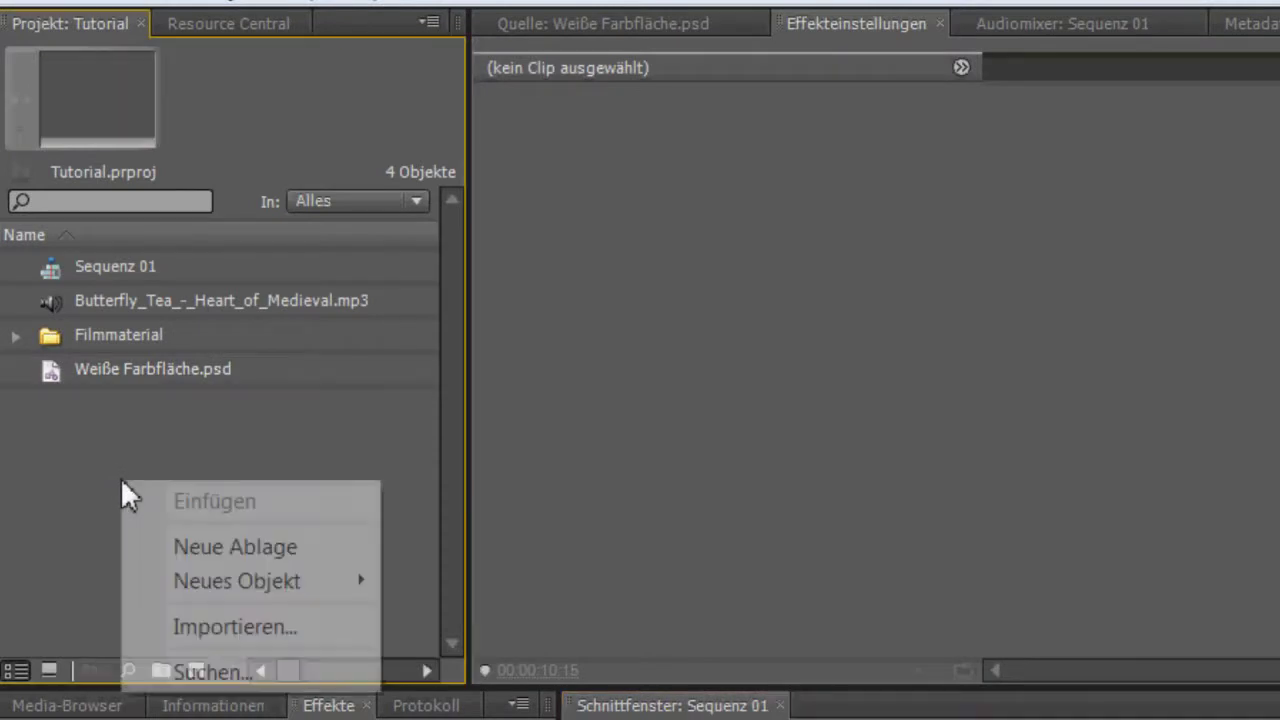
mouse_move(283, 595)
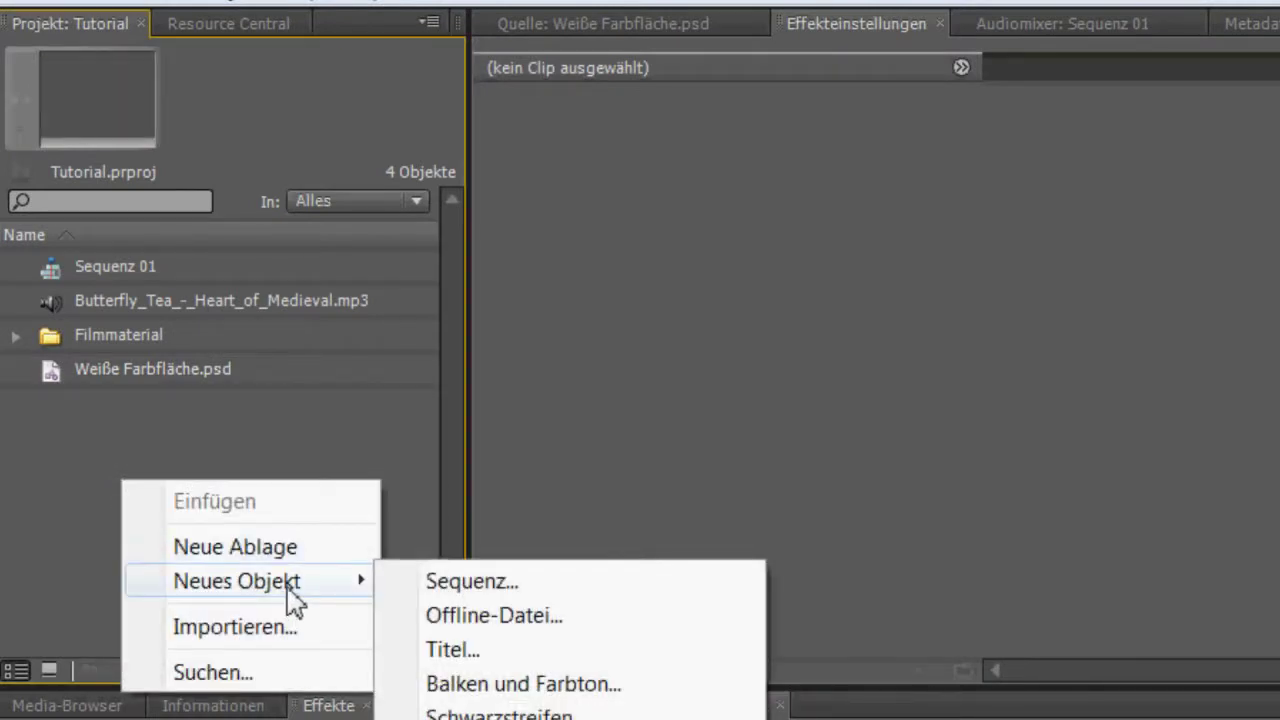
click(470, 719)
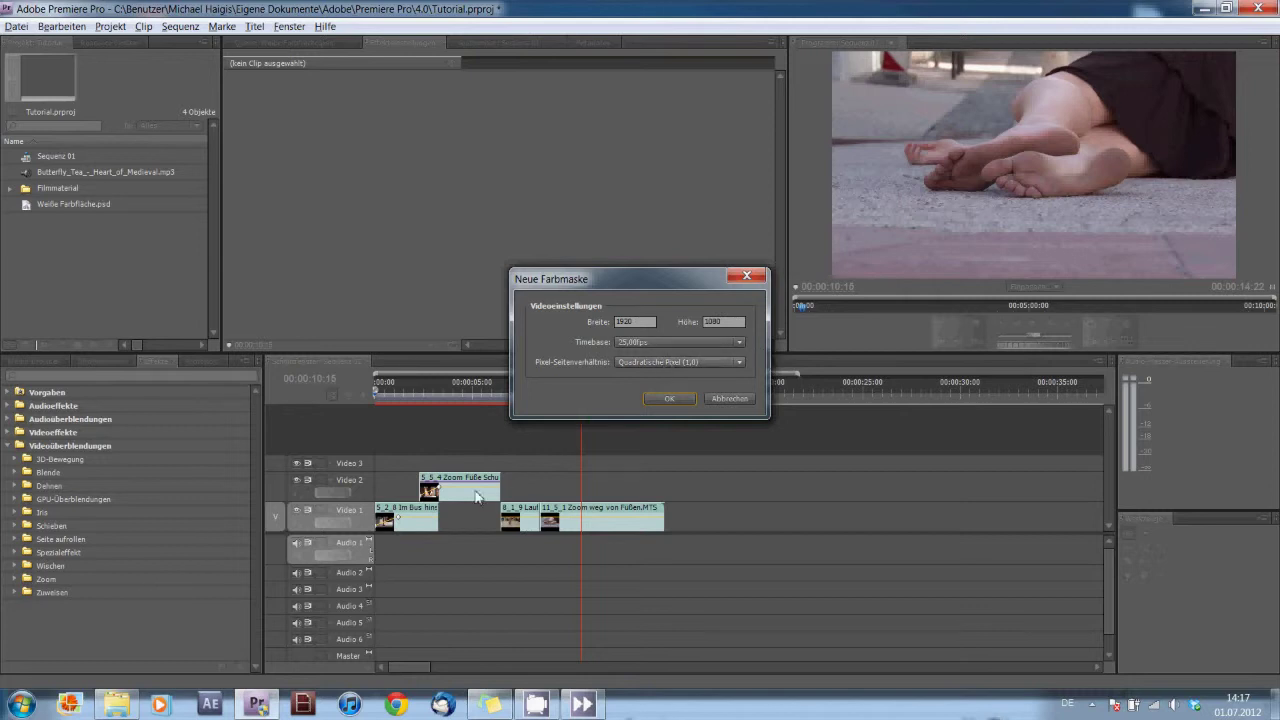
click(676, 397)
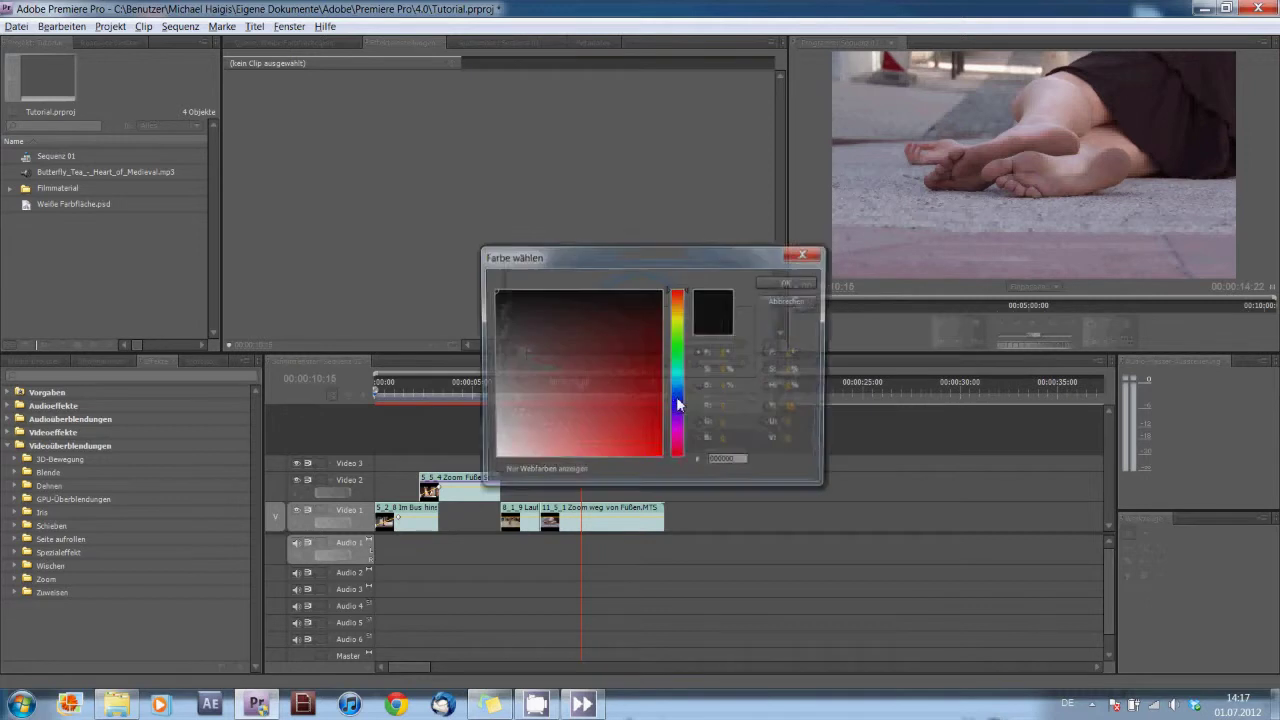
drag(515, 378, 494, 460)
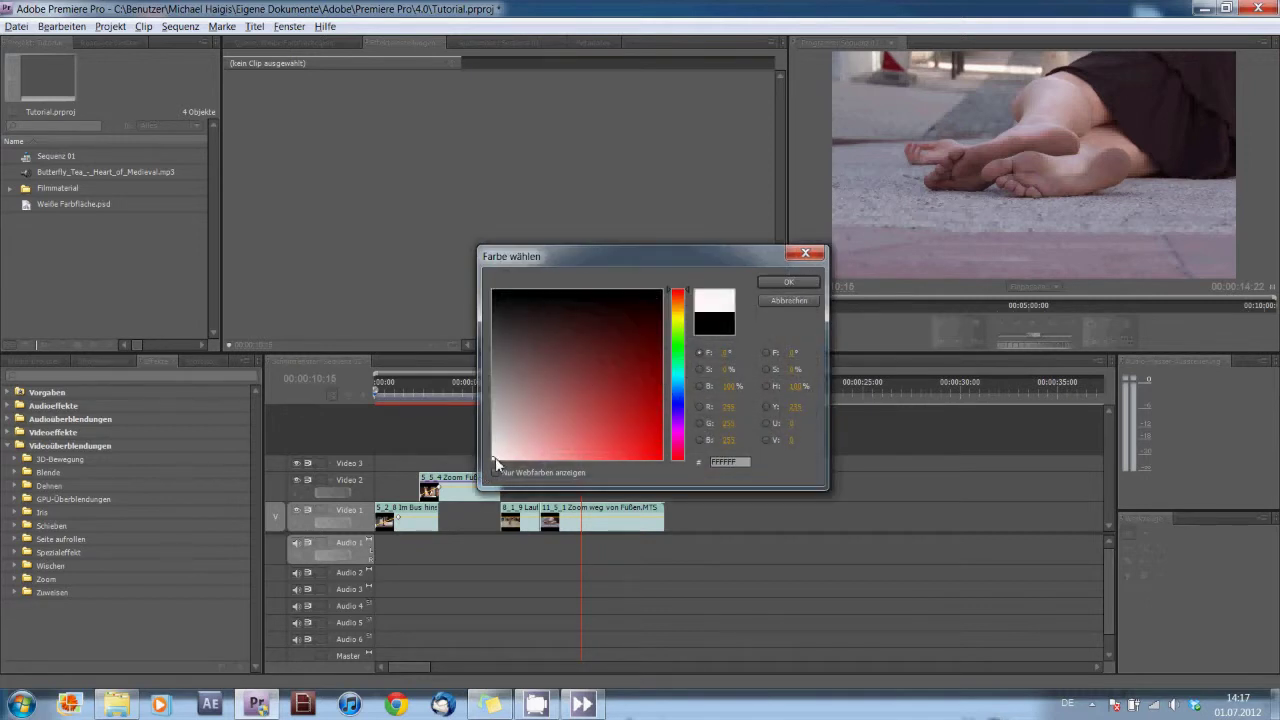
click(795, 286)
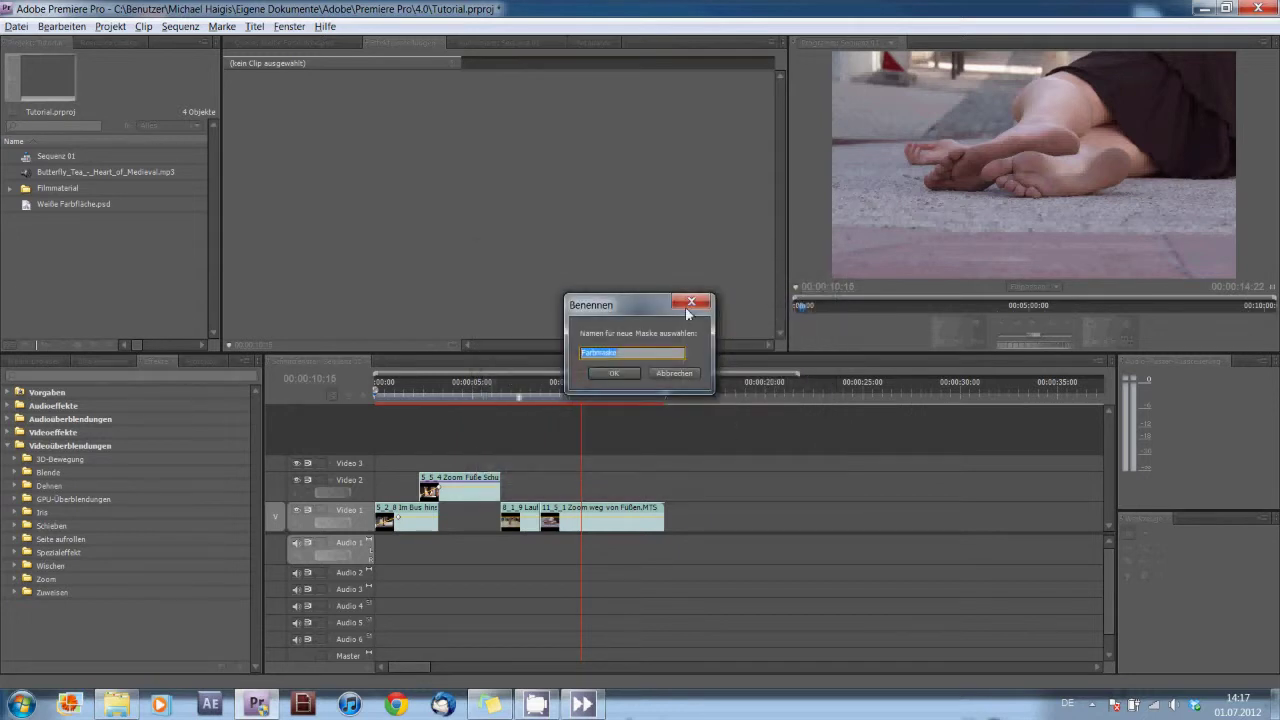
text(Weiße F)
text(ar)
click(628, 373)
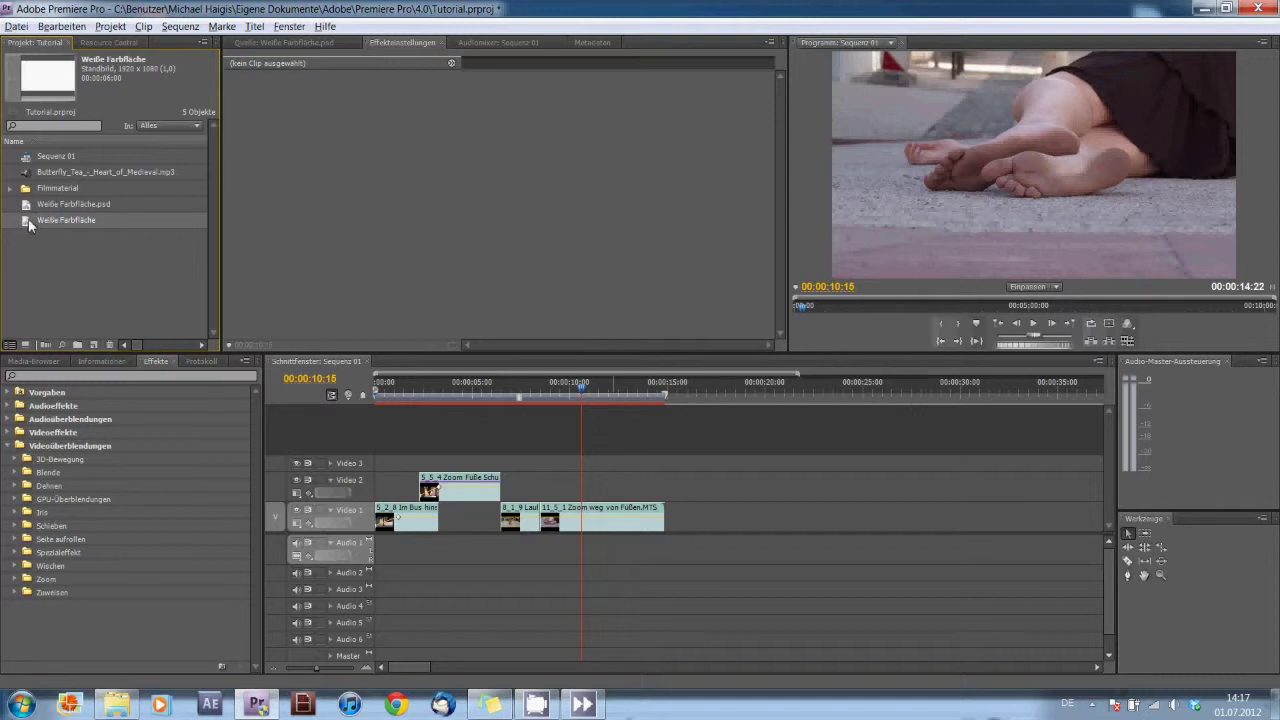
Place the white matte on Video 2, move it earlier and trim it shorter
drag(28, 228, 557, 493)
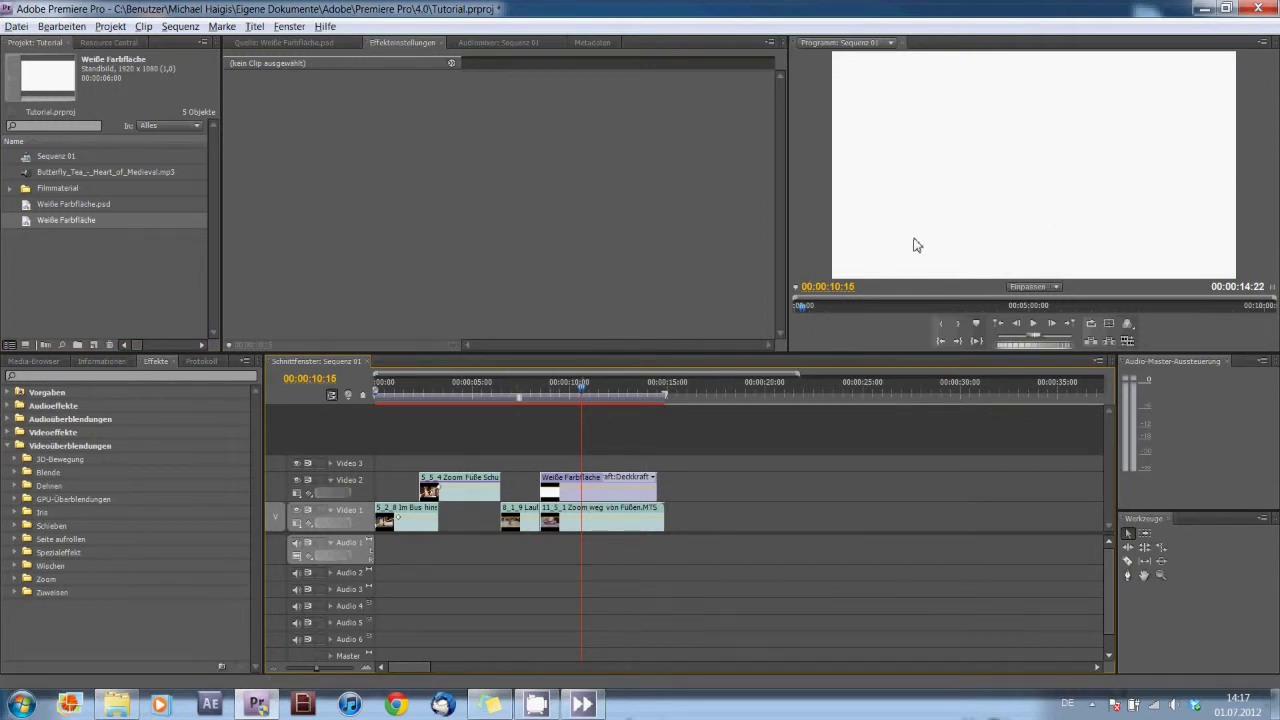
click(555, 398)
drag(555, 400, 528, 402)
drag(580, 487, 570, 487)
drag(655, 488, 563, 491)
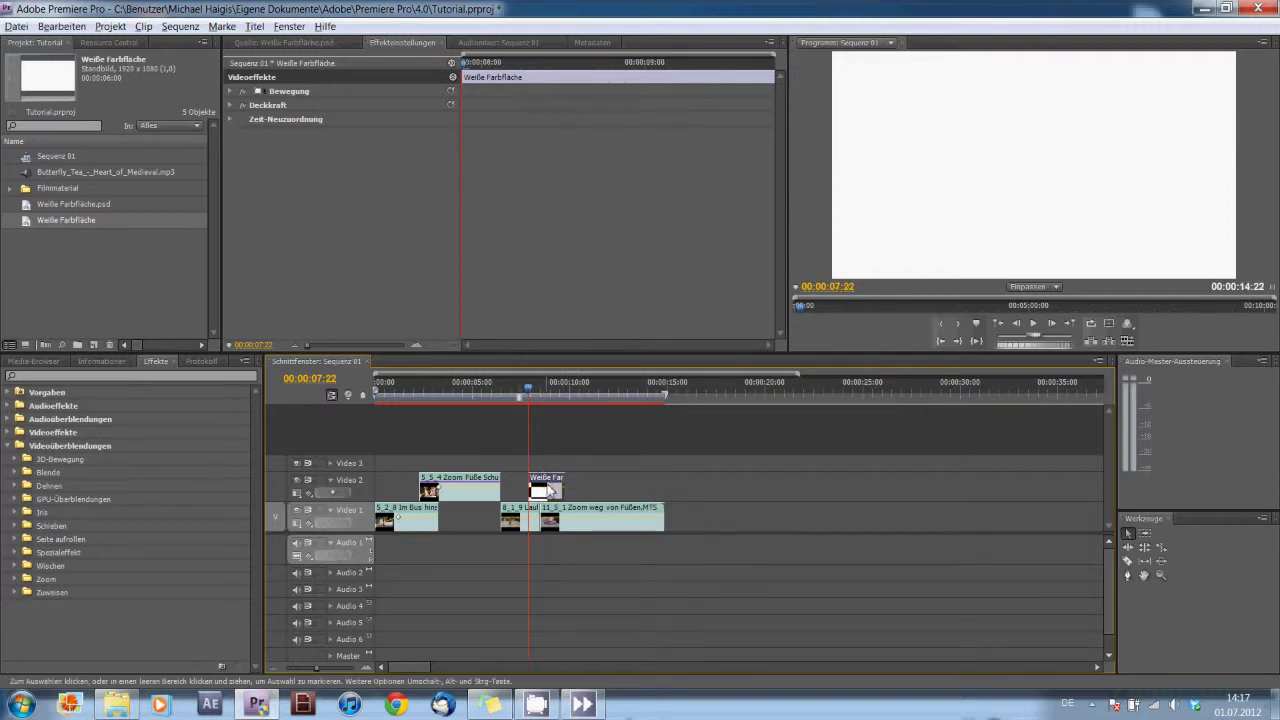
Keyframe the matte's Deckkraft at 0 % at its start and 100 % a few frames later
click(232, 106)
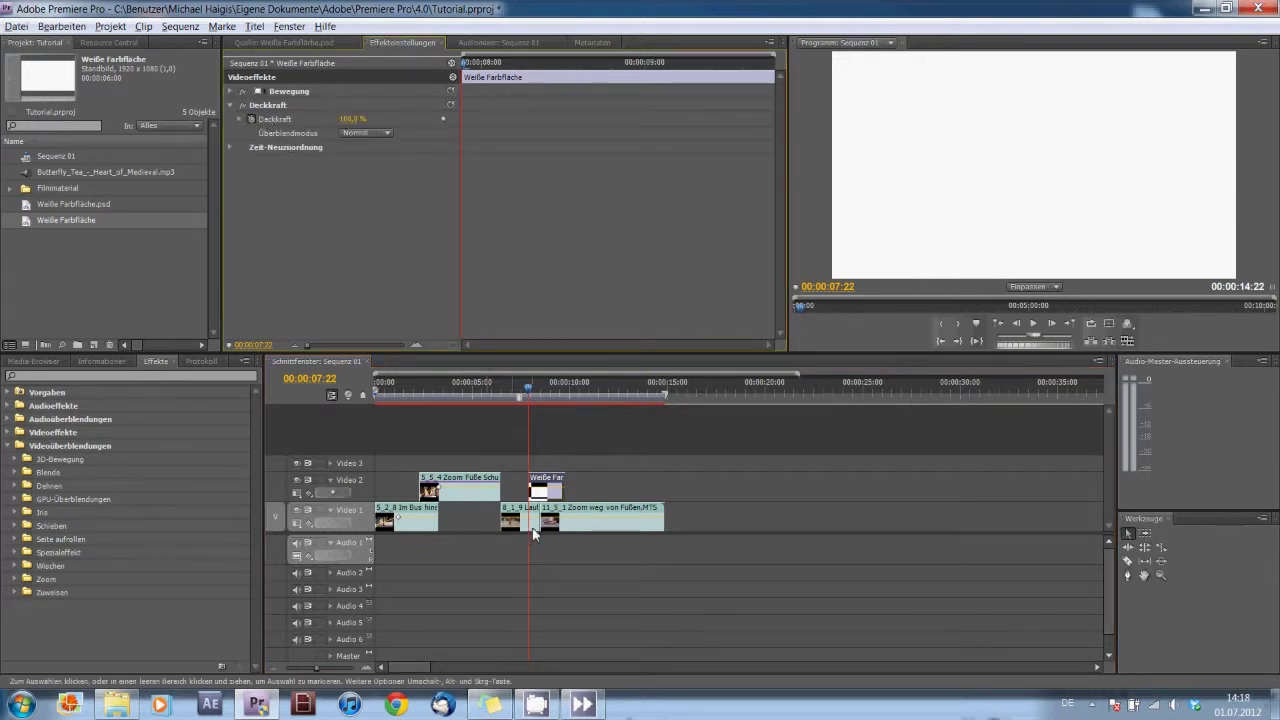
click(355, 120)
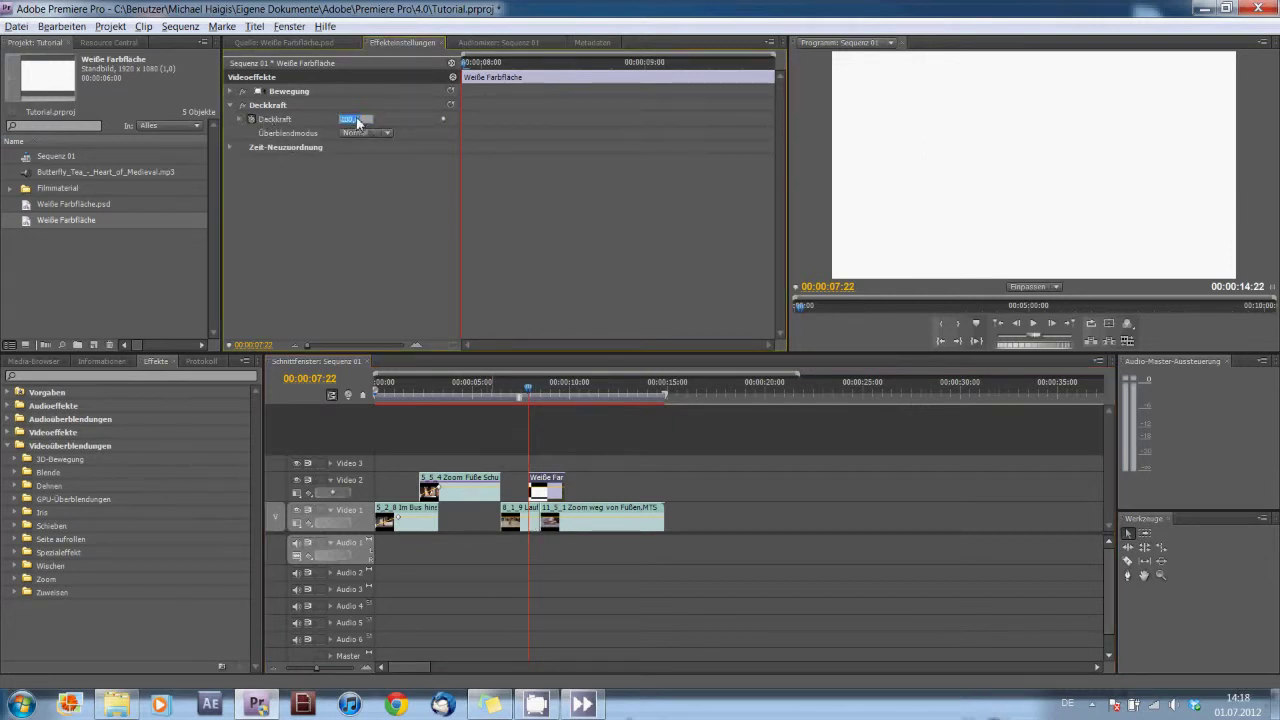
text(0)
key(Return)
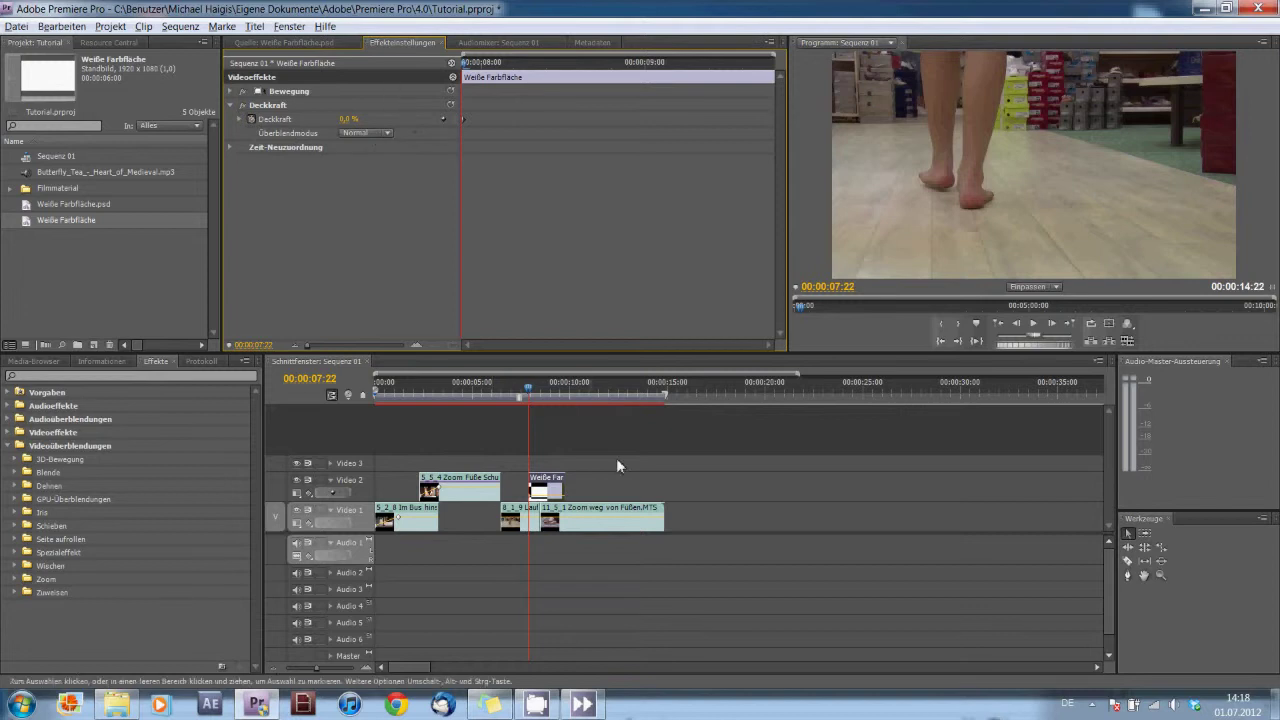
drag(529, 395, 537, 397)
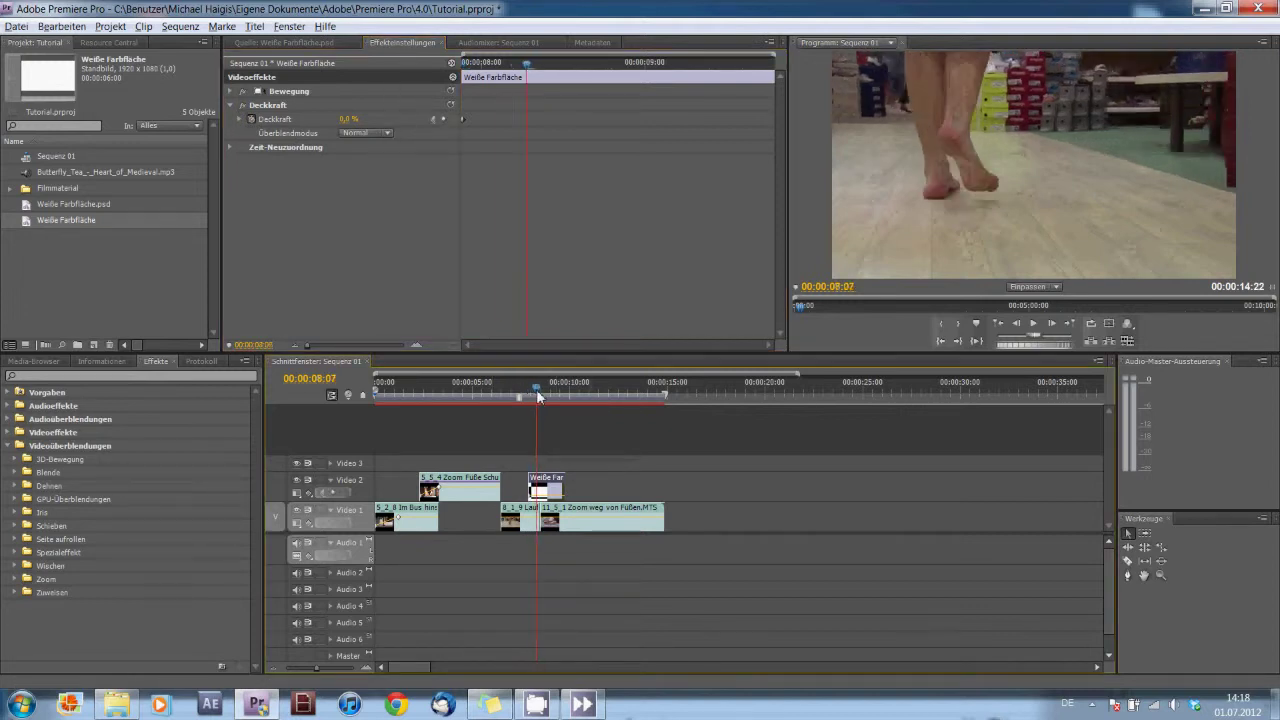
click(348, 120)
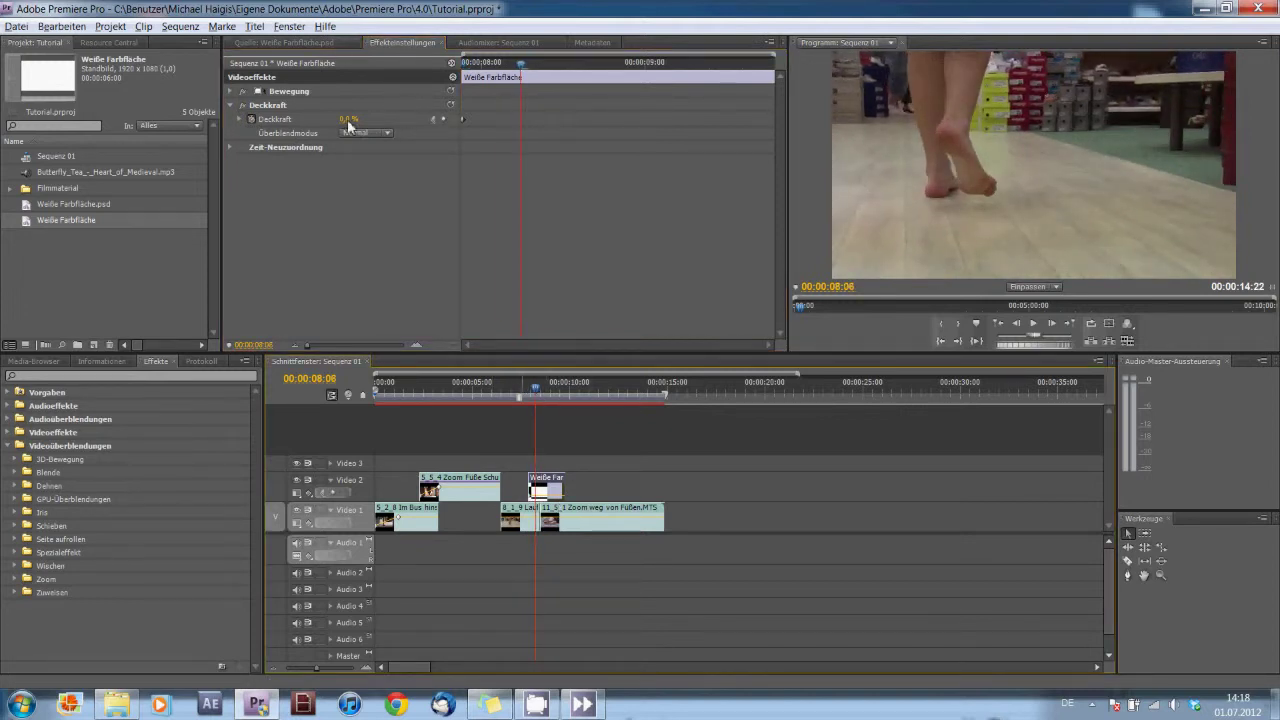
key(BackSpace)
text(100)
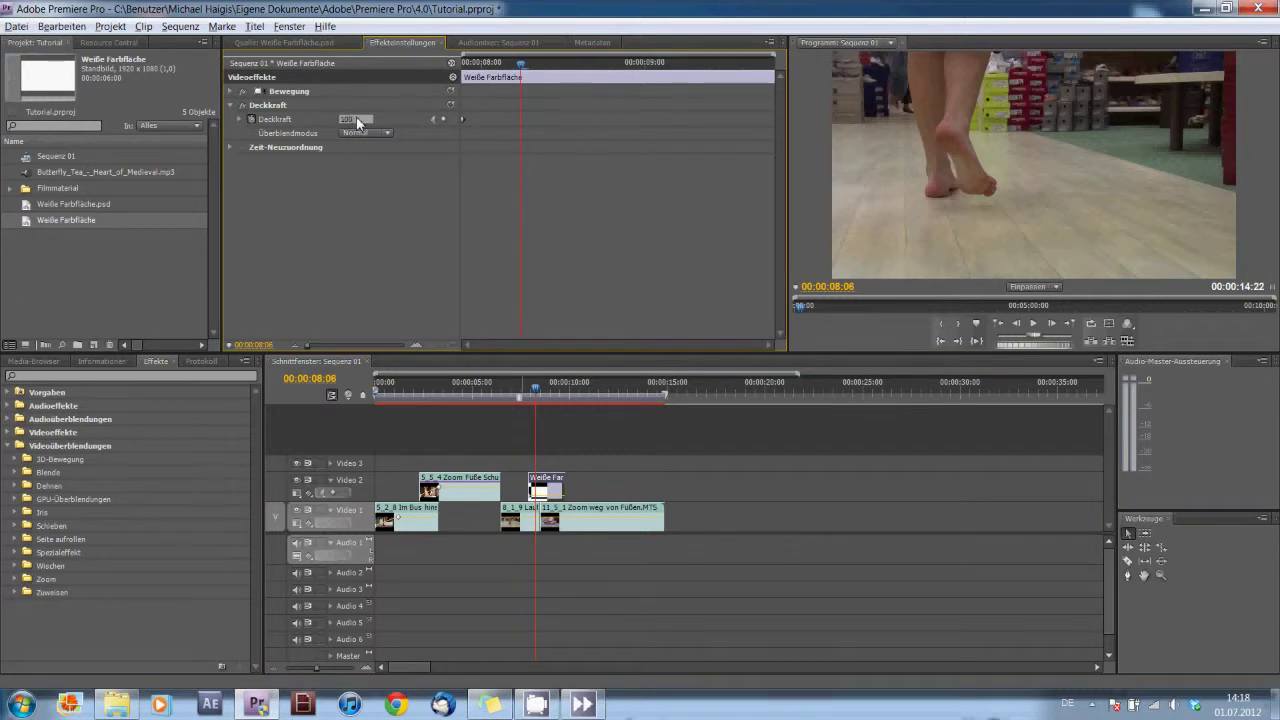
key(Return)
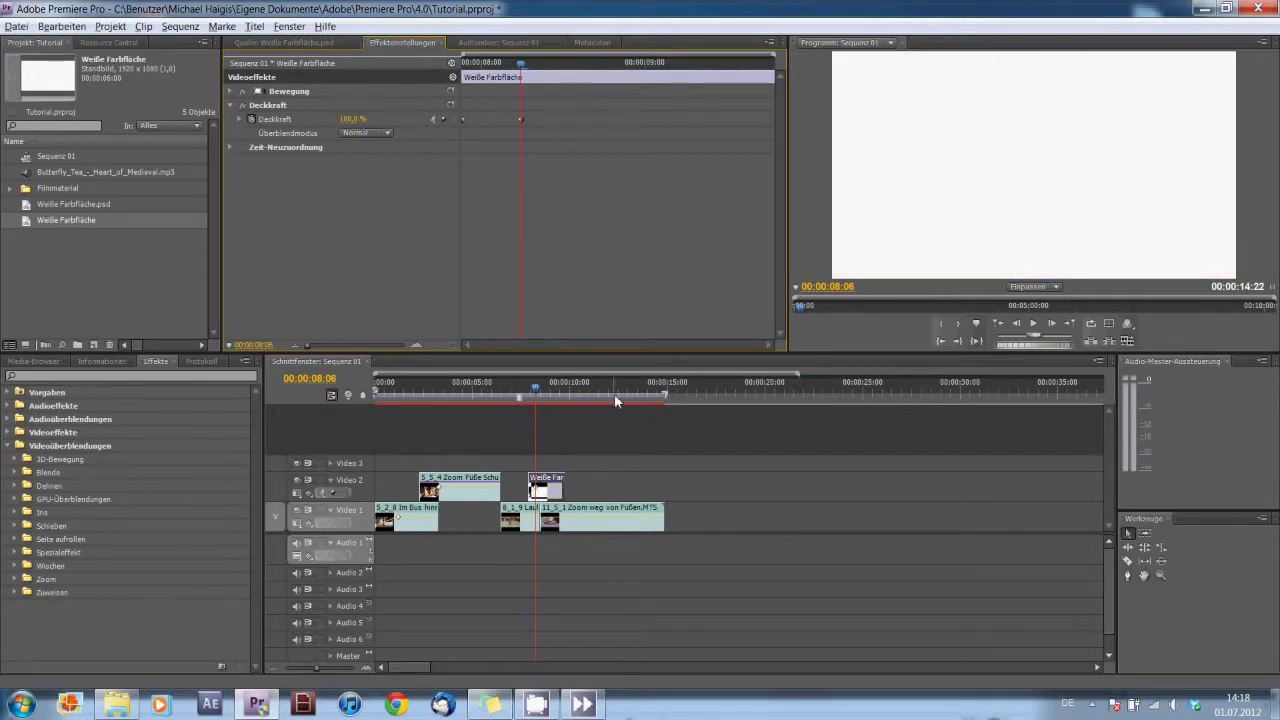
Lengthen the matte, hold 100 % Deckkraft, then fade to 0 % at 00:00:12:08
drag(562, 488, 635, 491)
click(561, 391)
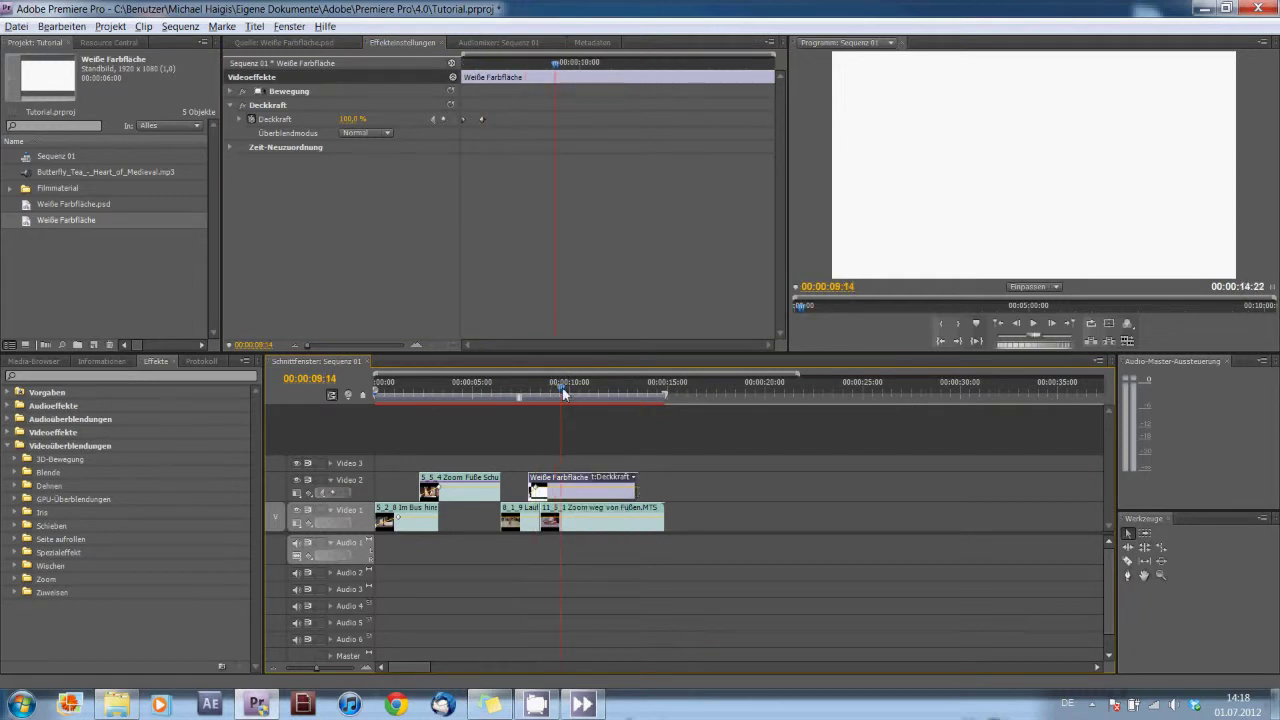
click(445, 120)
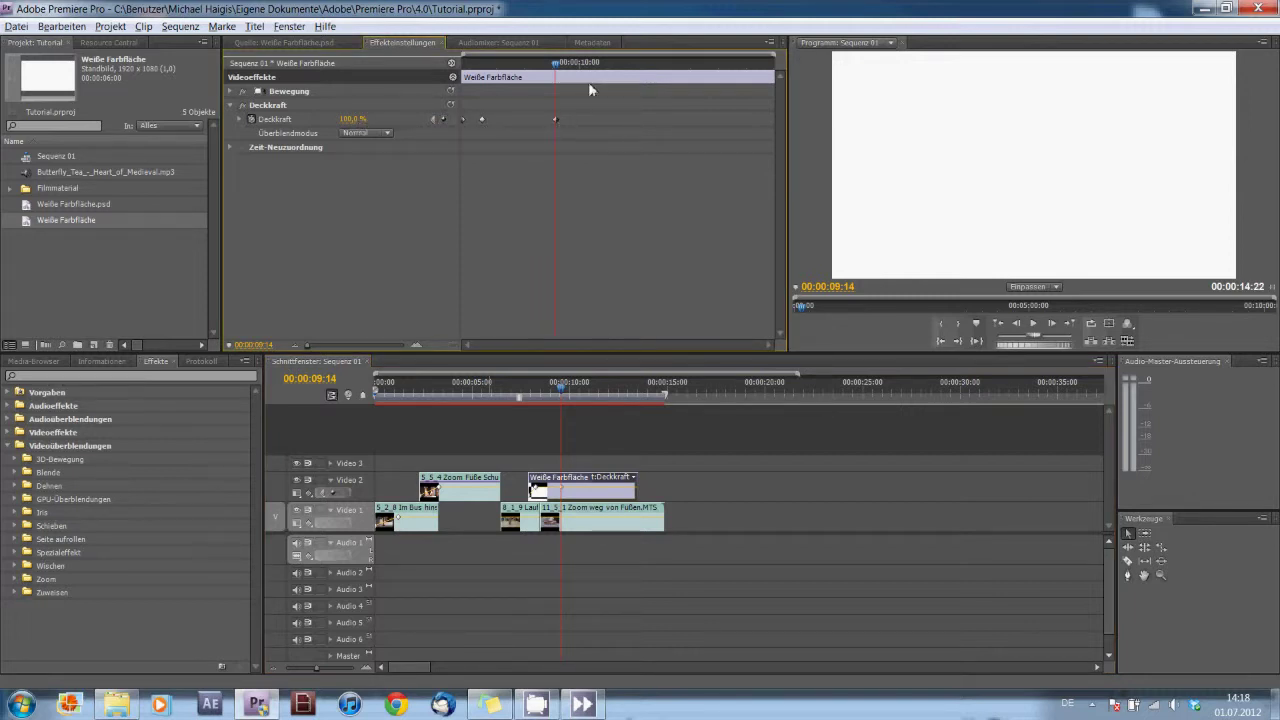
drag(557, 64, 708, 75)
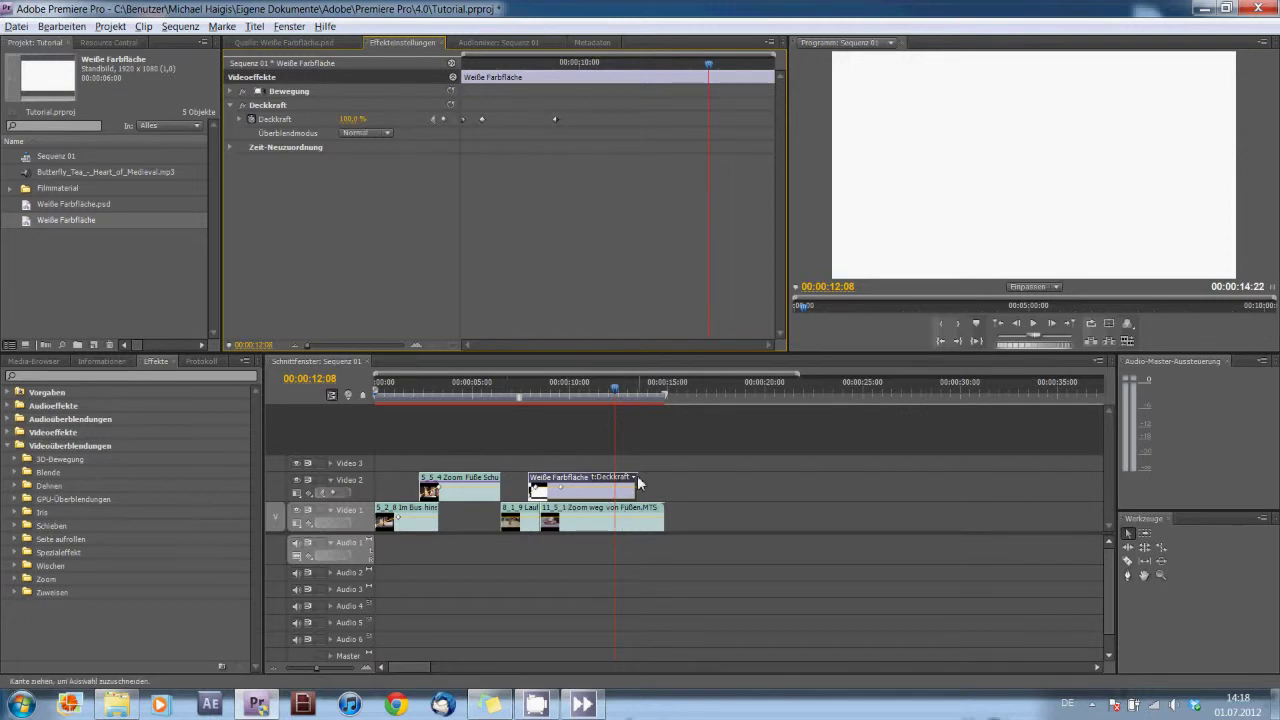
click(358, 119)
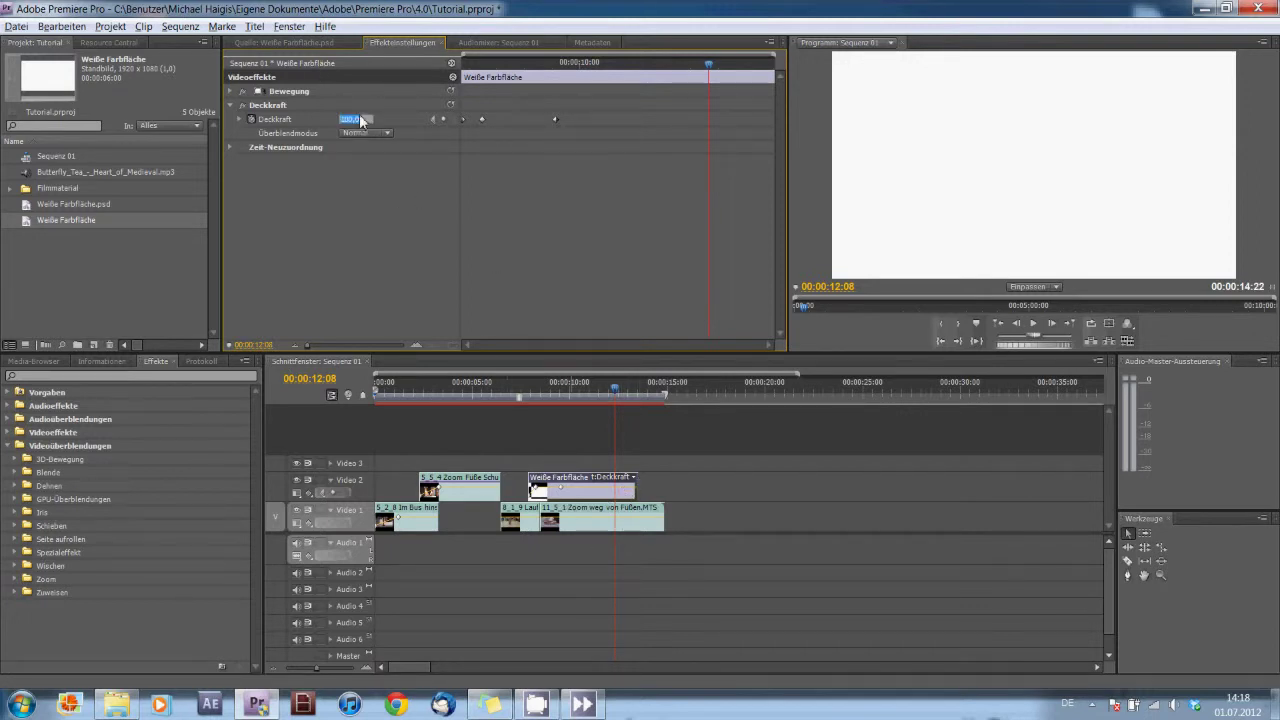
text(0)
key(Return)
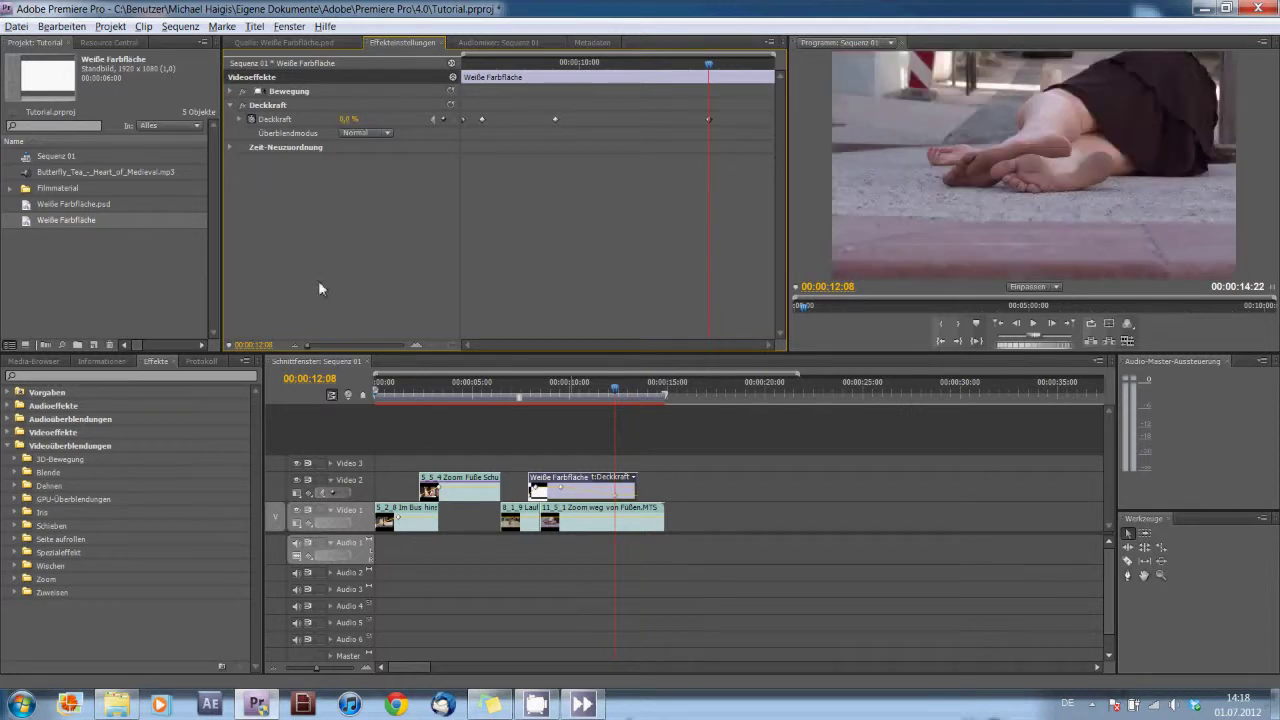
click(519, 397)
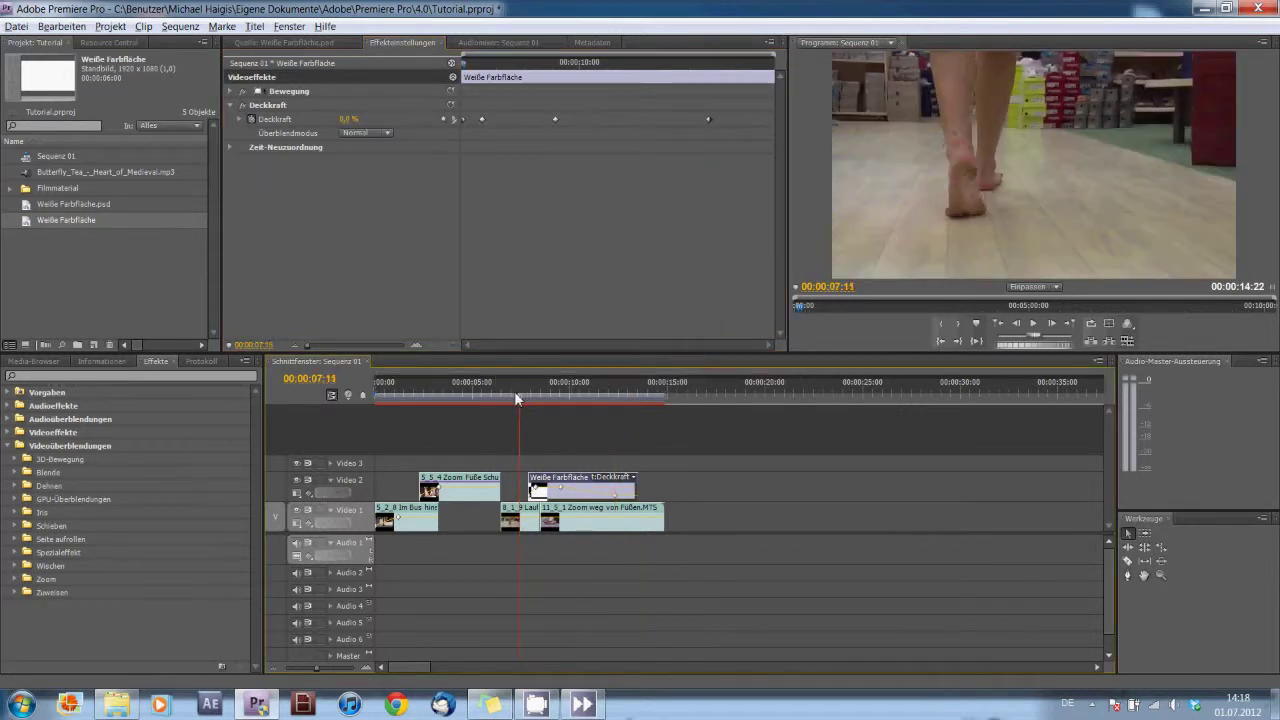
click(1034, 324)
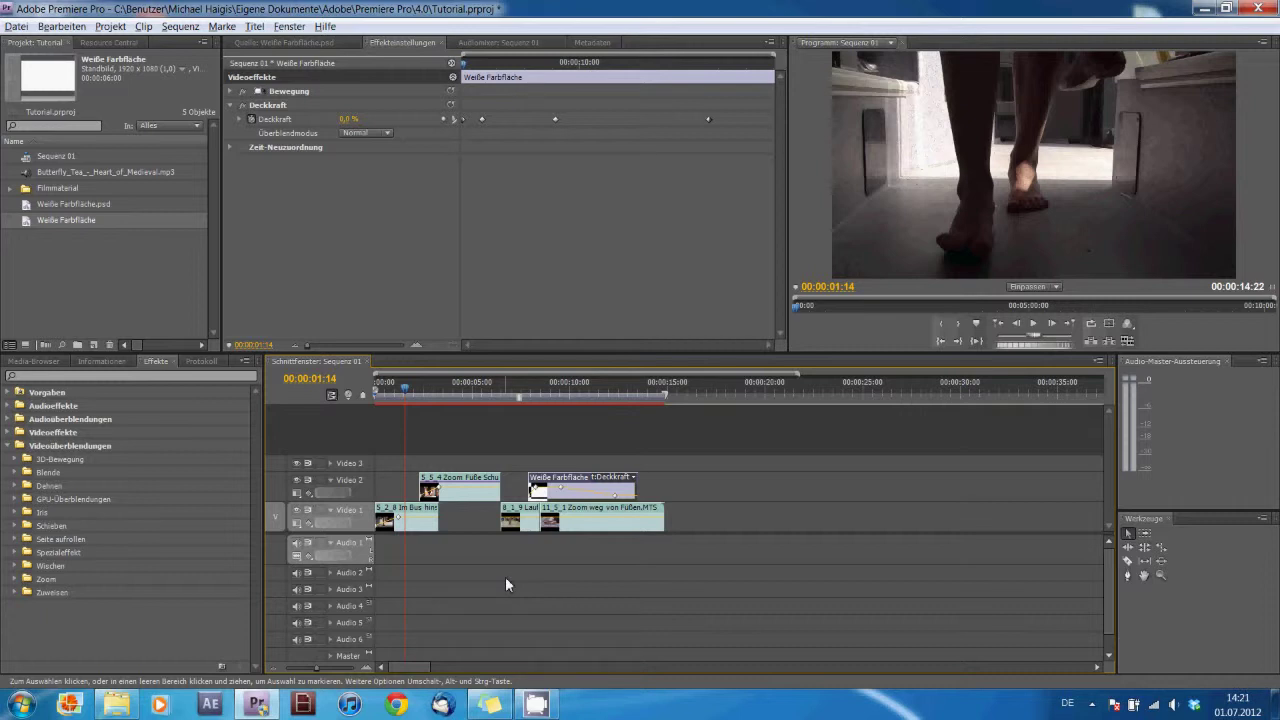
click(405, 387)
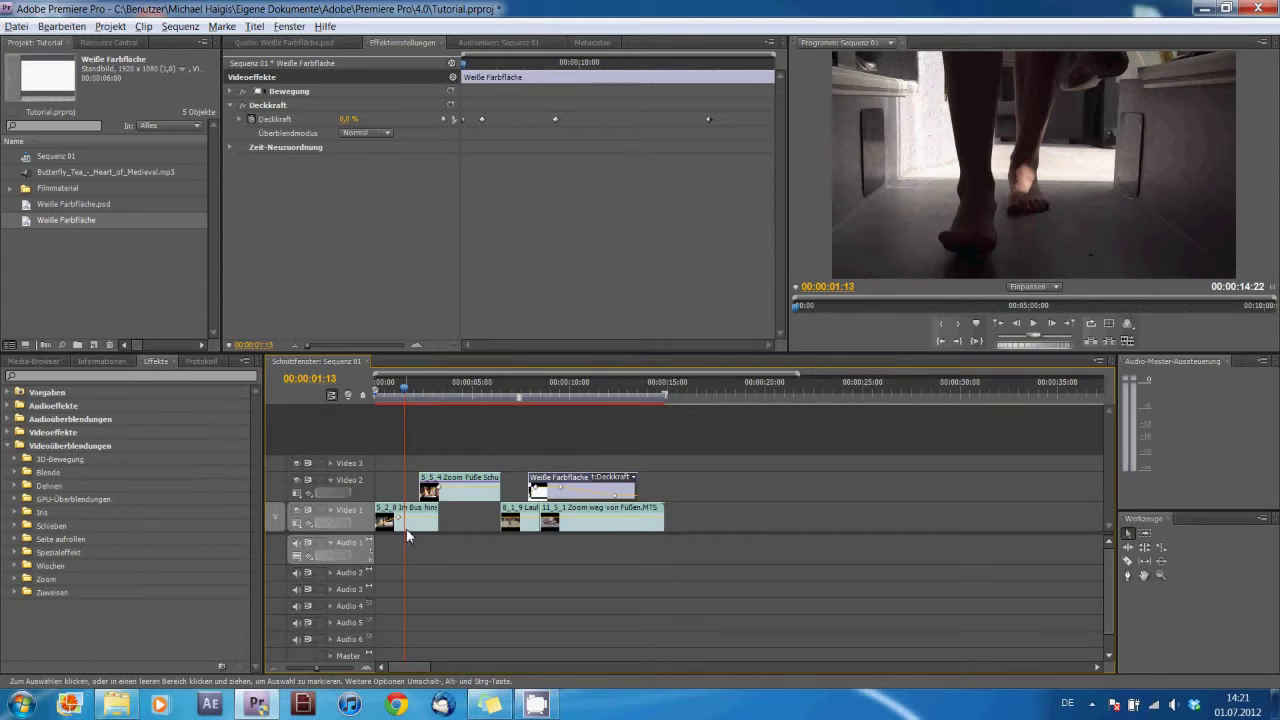
mouse_move(407, 535)
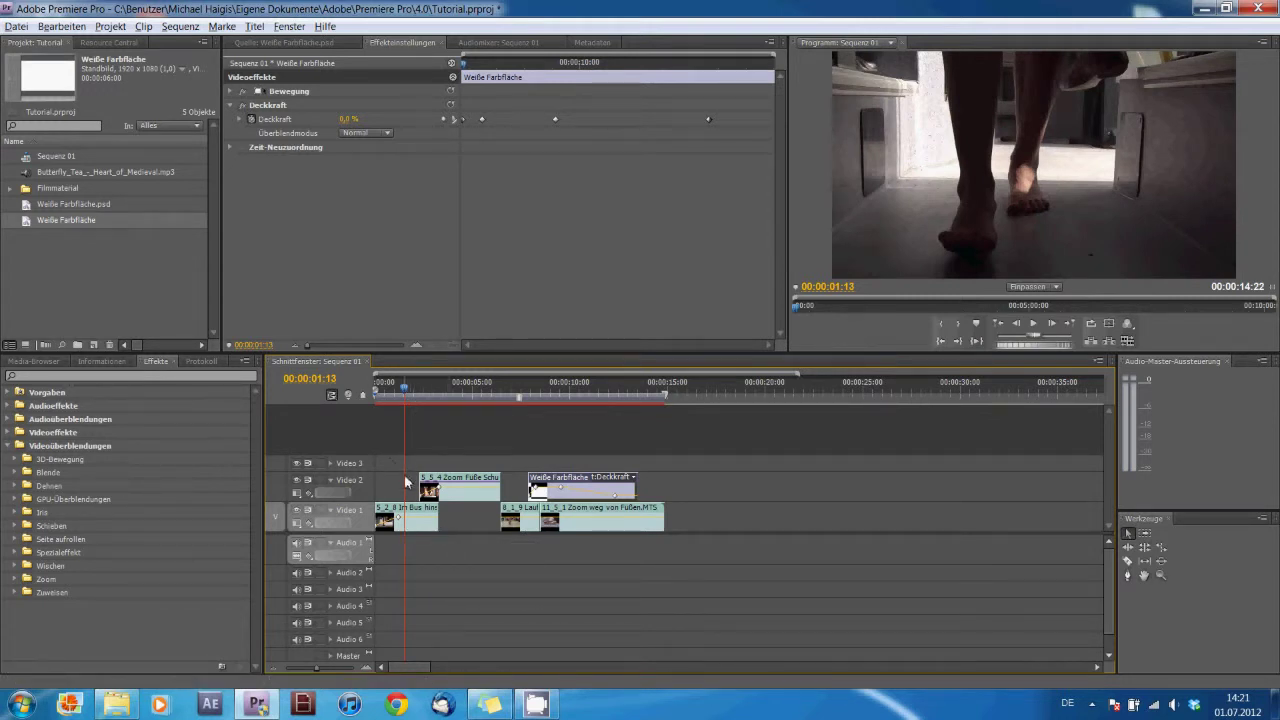
key(space)
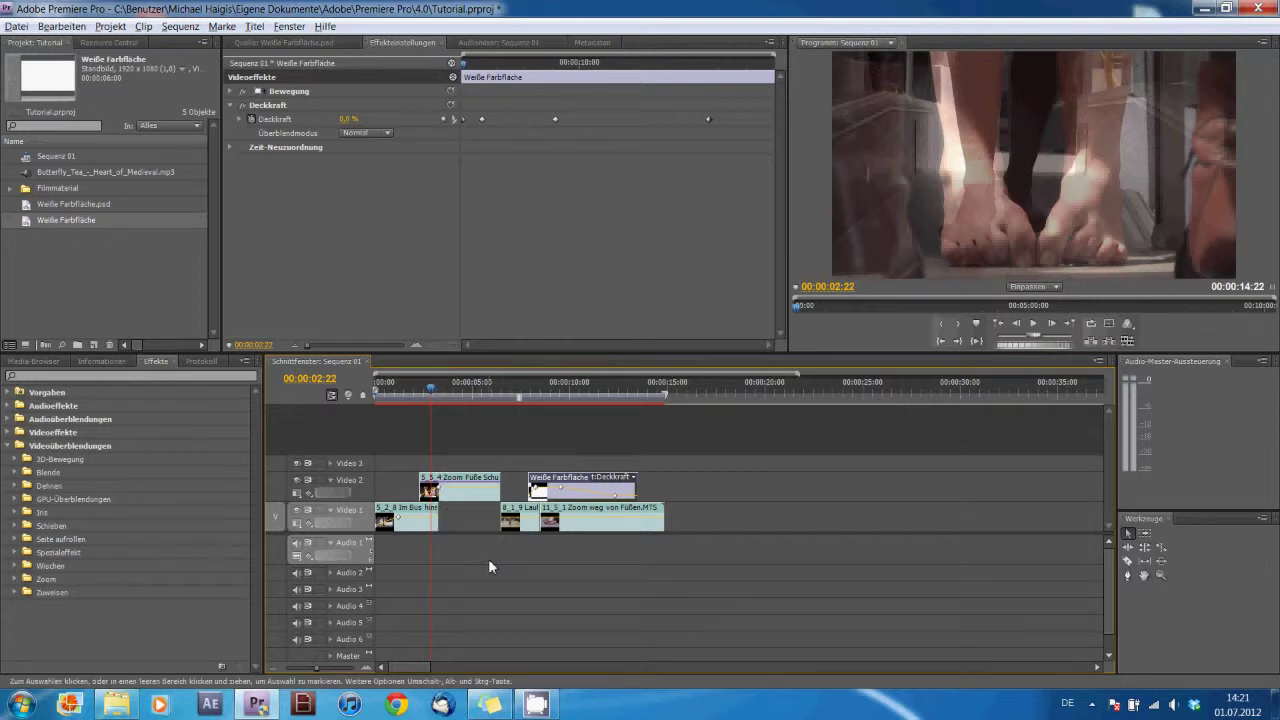
click(401, 386)
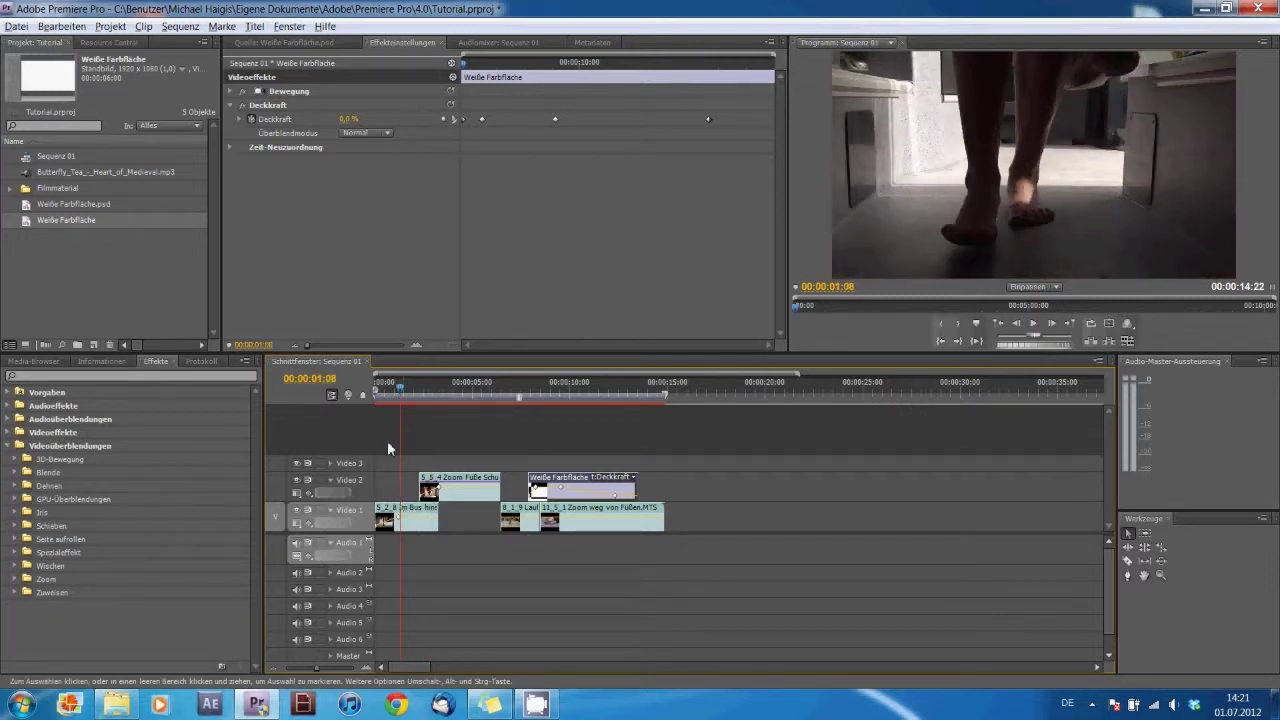
Mark in/out points on the 5_2_8 clip, then lay its audio on Audio 1, lengthened to its video
double_click(407, 527)
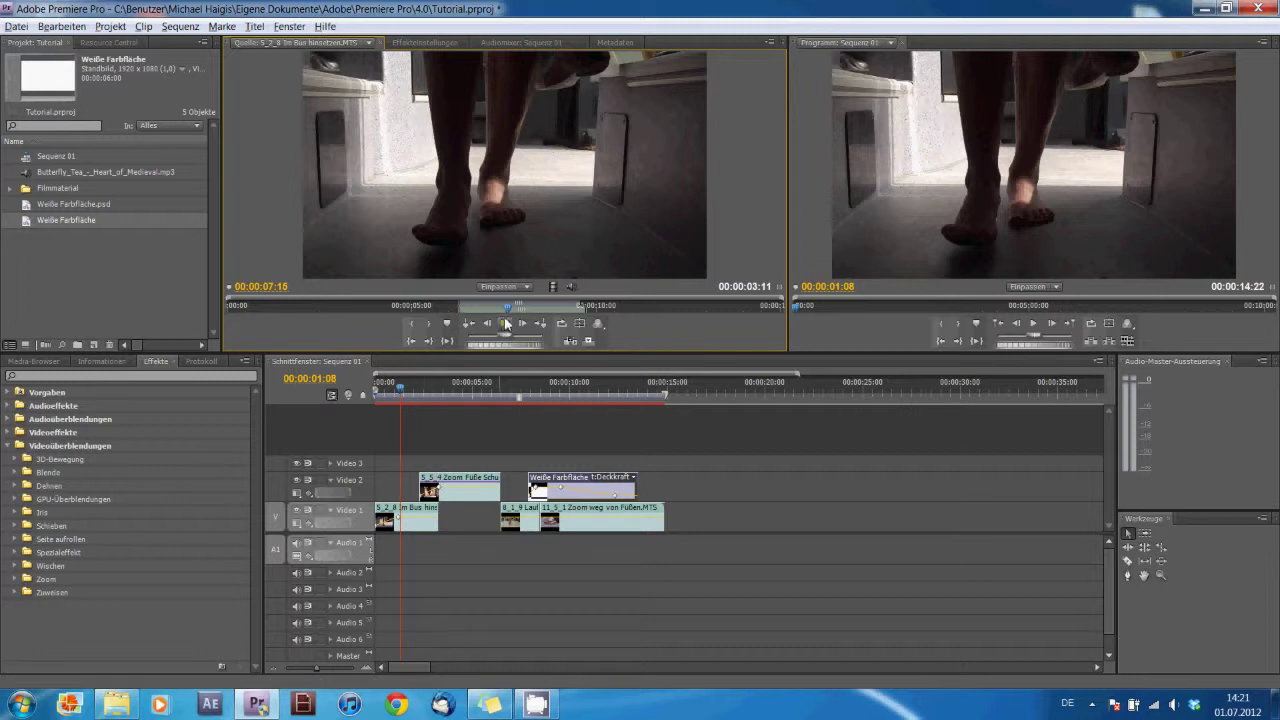
click(413, 334)
drag(507, 308, 555, 308)
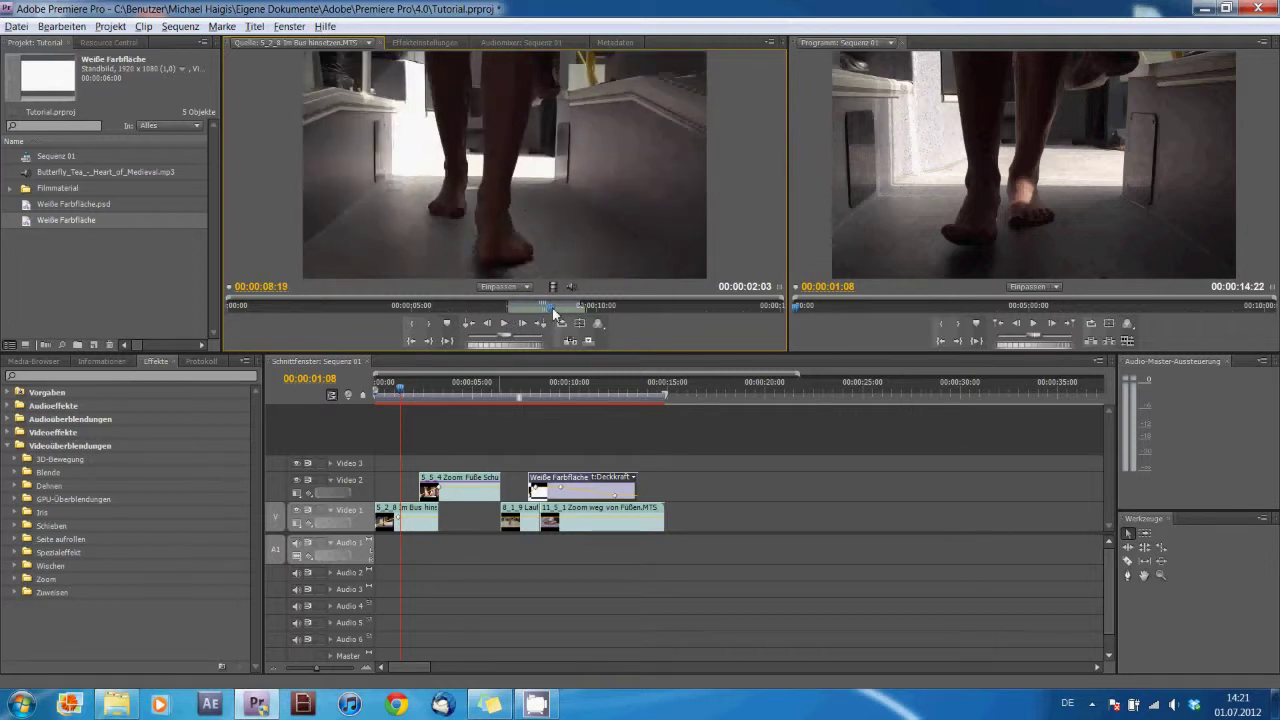
click(430, 324)
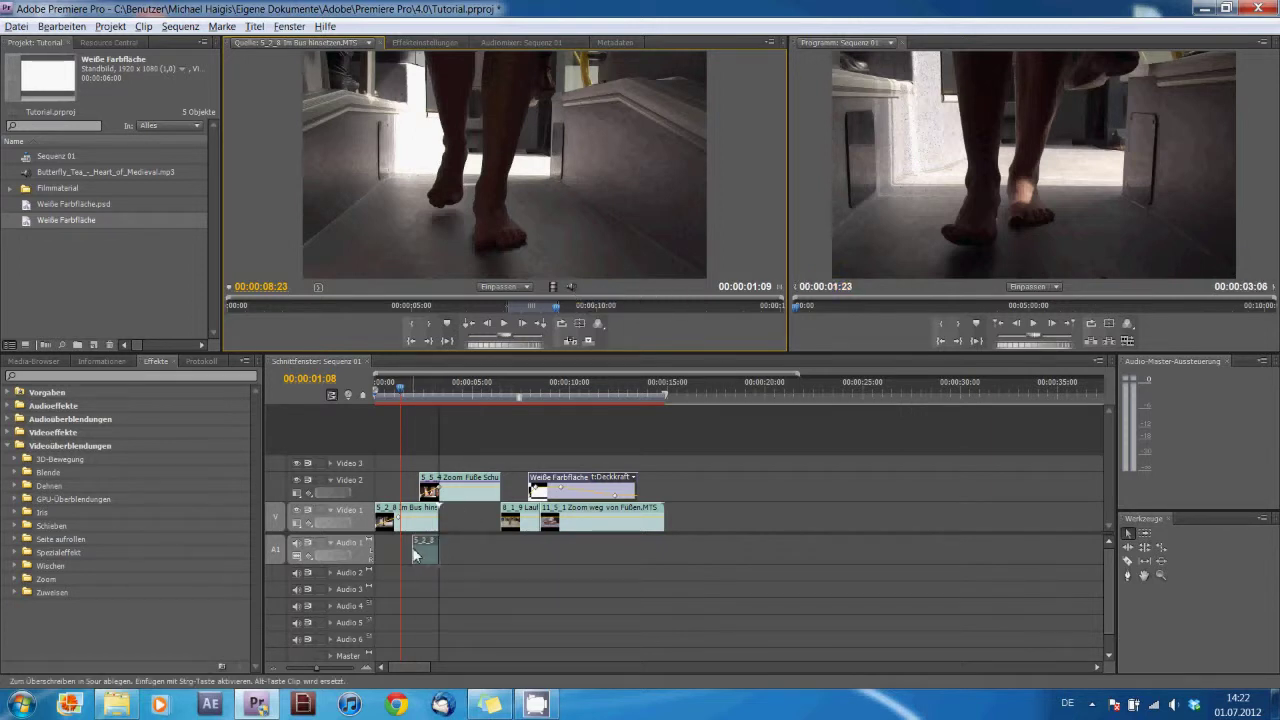
drag(469, 515, 406, 556)
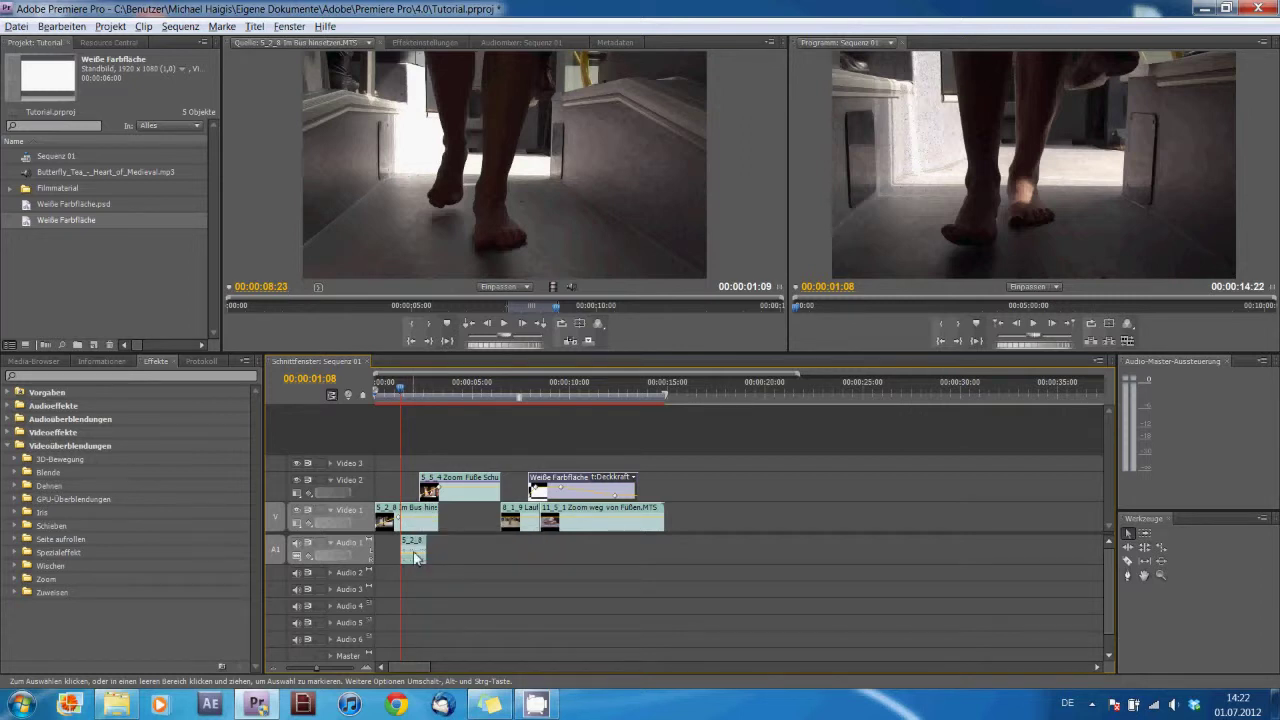
drag(426, 550, 370, 553)
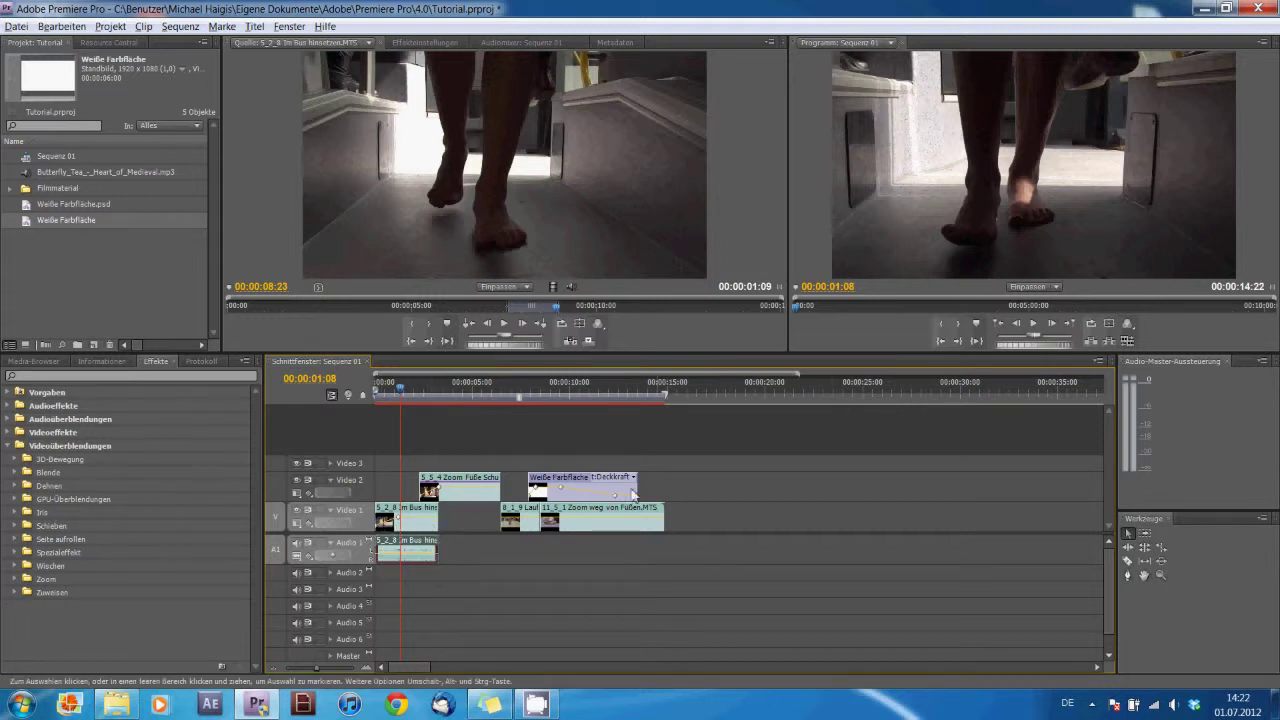
Bring back the audio under the 8_1_9, 5_5_4 and 11_5_1 video clips on Audio 1 and 2
click(471, 390)
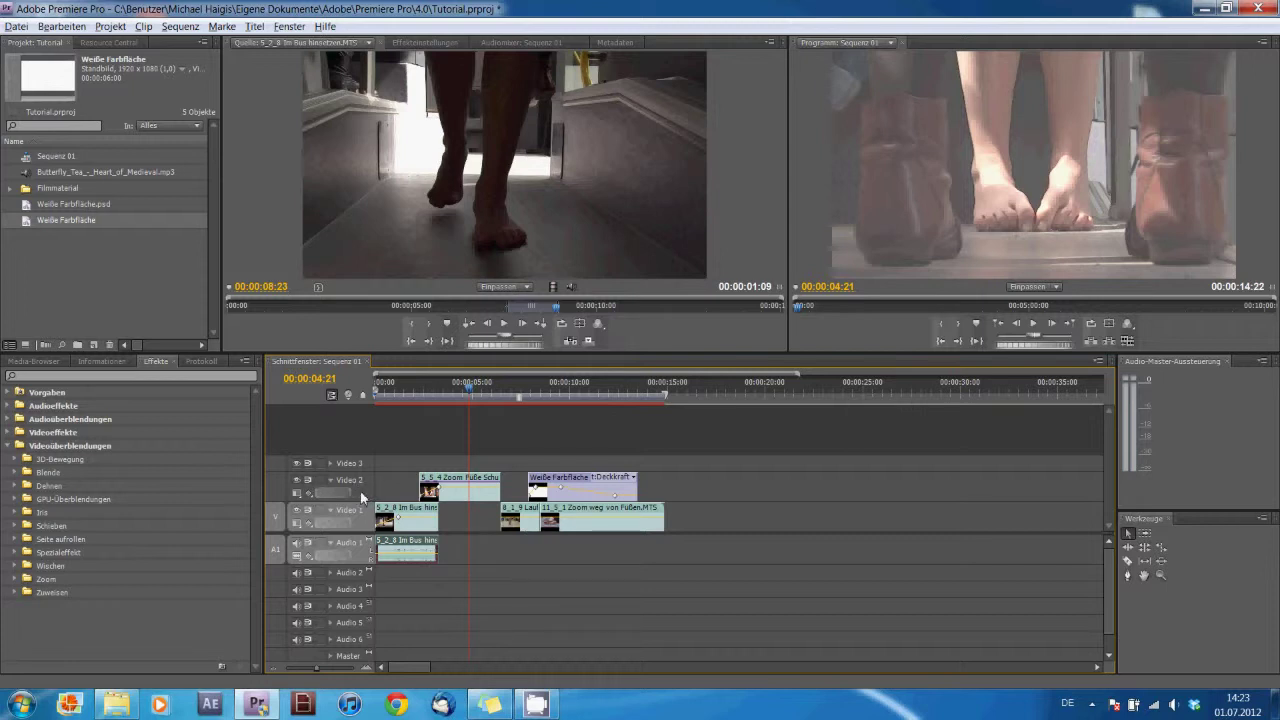
click(365, 494)
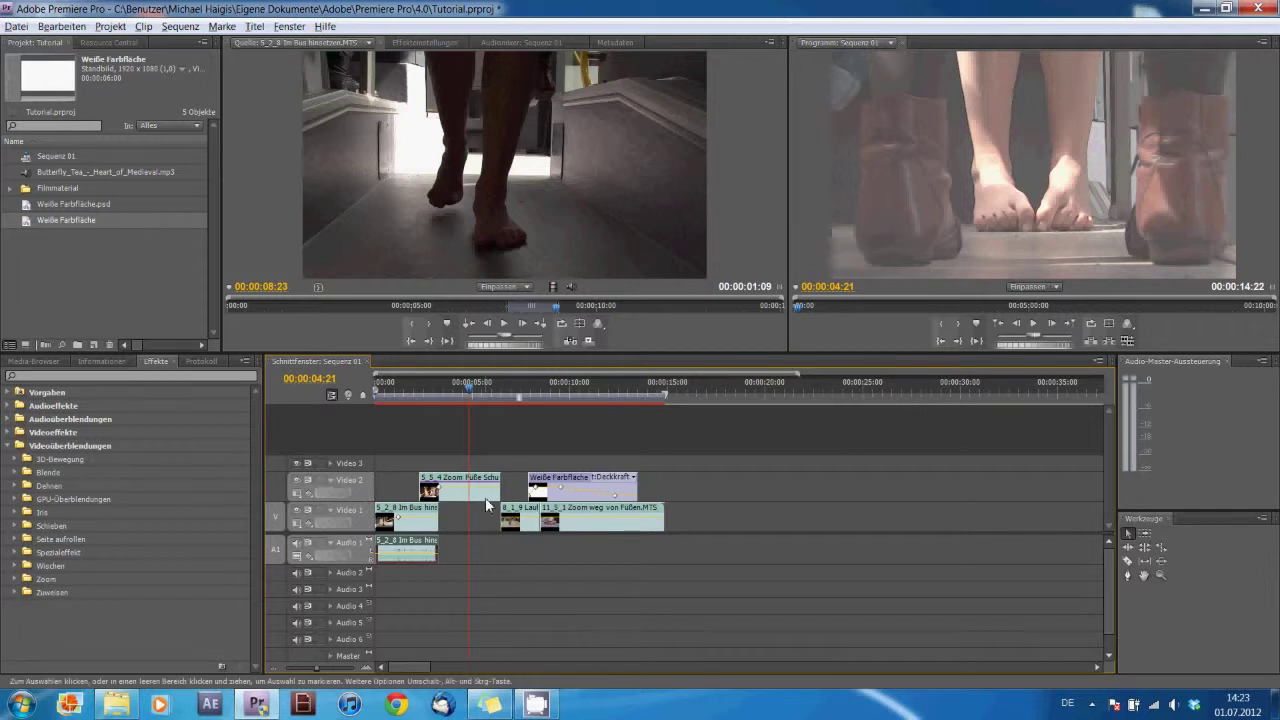
double_click(485, 497)
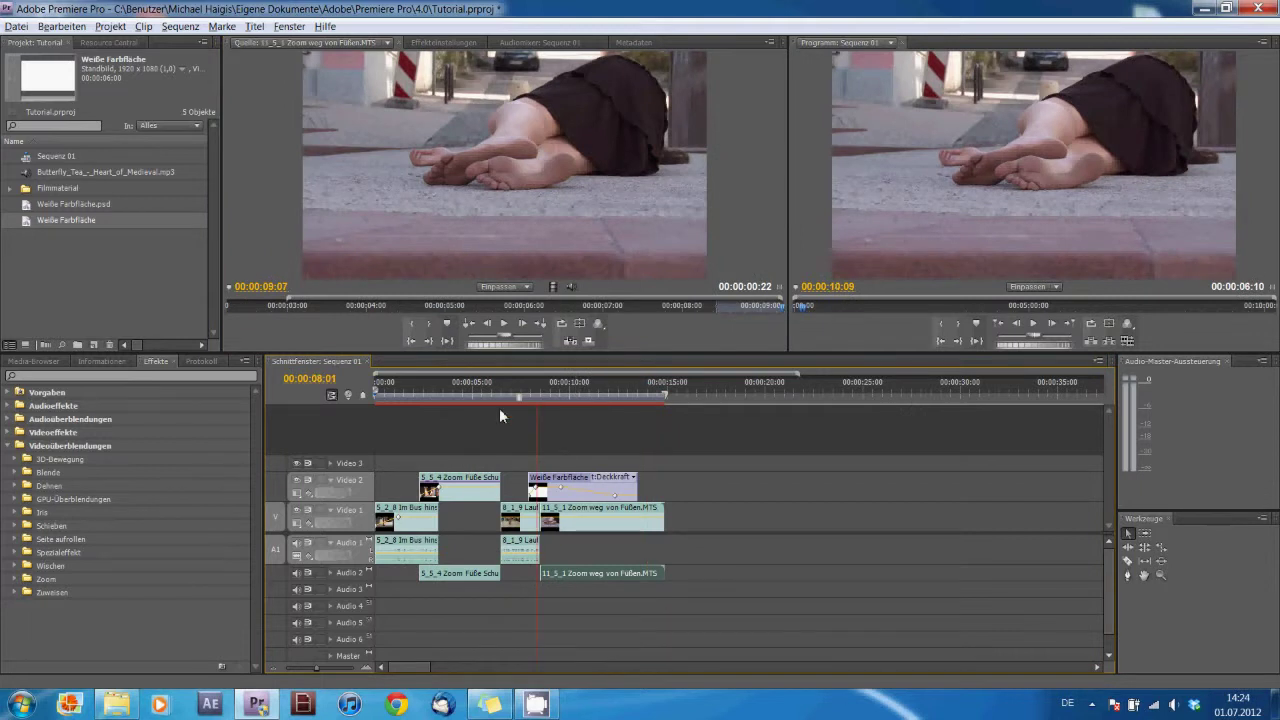
drag(576, 390, 615, 527)
Return the playhead to the sequence start and save the project
key(Up)
key(Home)
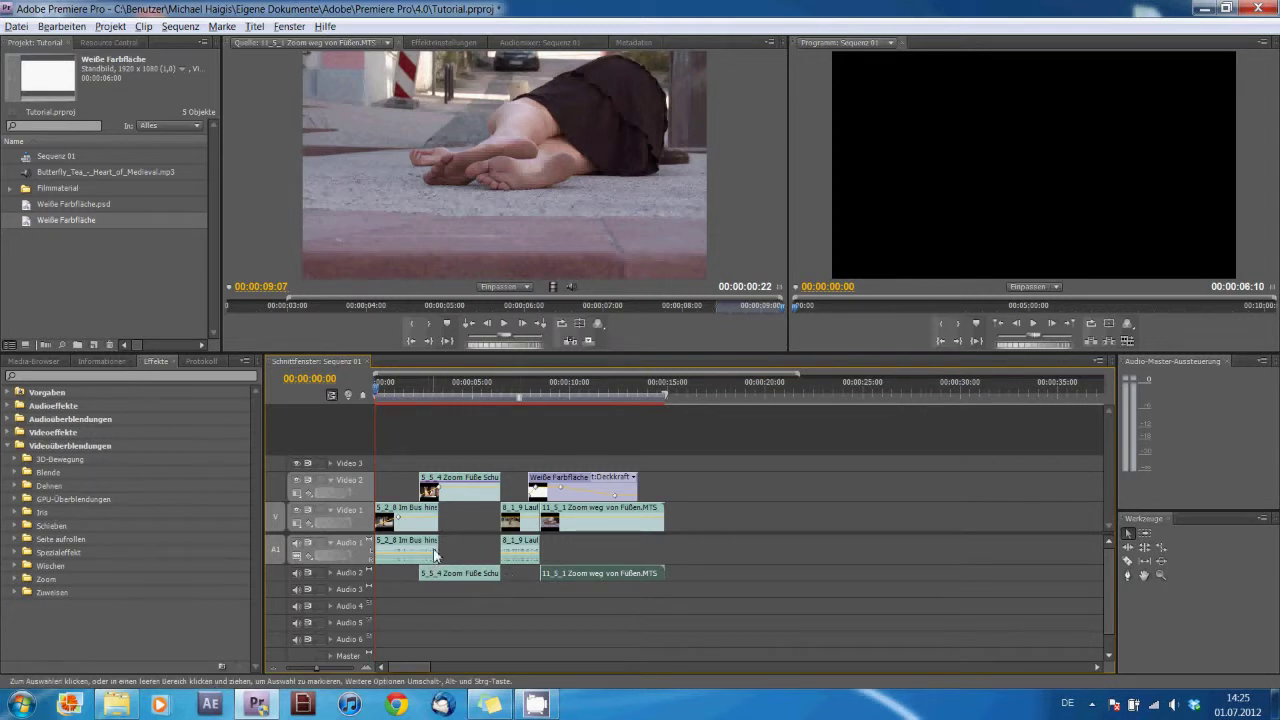
key(ctrl+s)
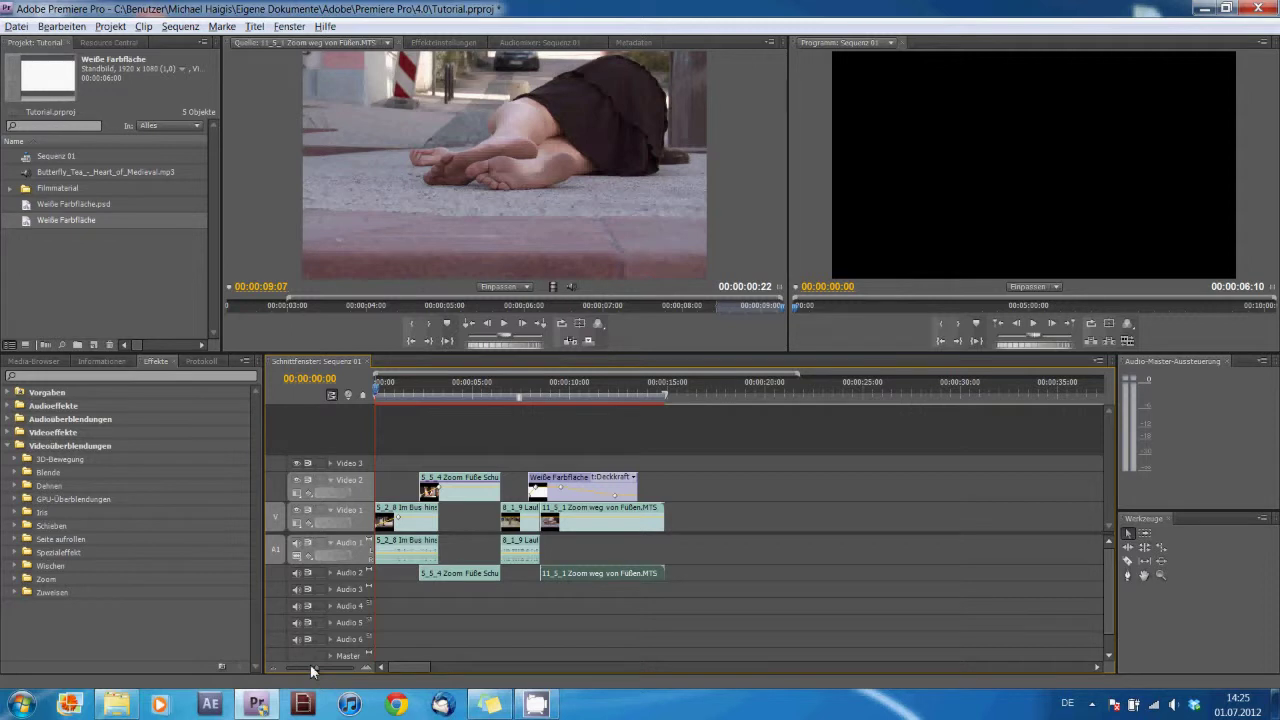
Keyframe the 5_2_8 Im Bus hinsetzen Pegel at 00:00:02:23, then lower it to -40.4 dB at the clip end
drag(318, 668, 326, 666)
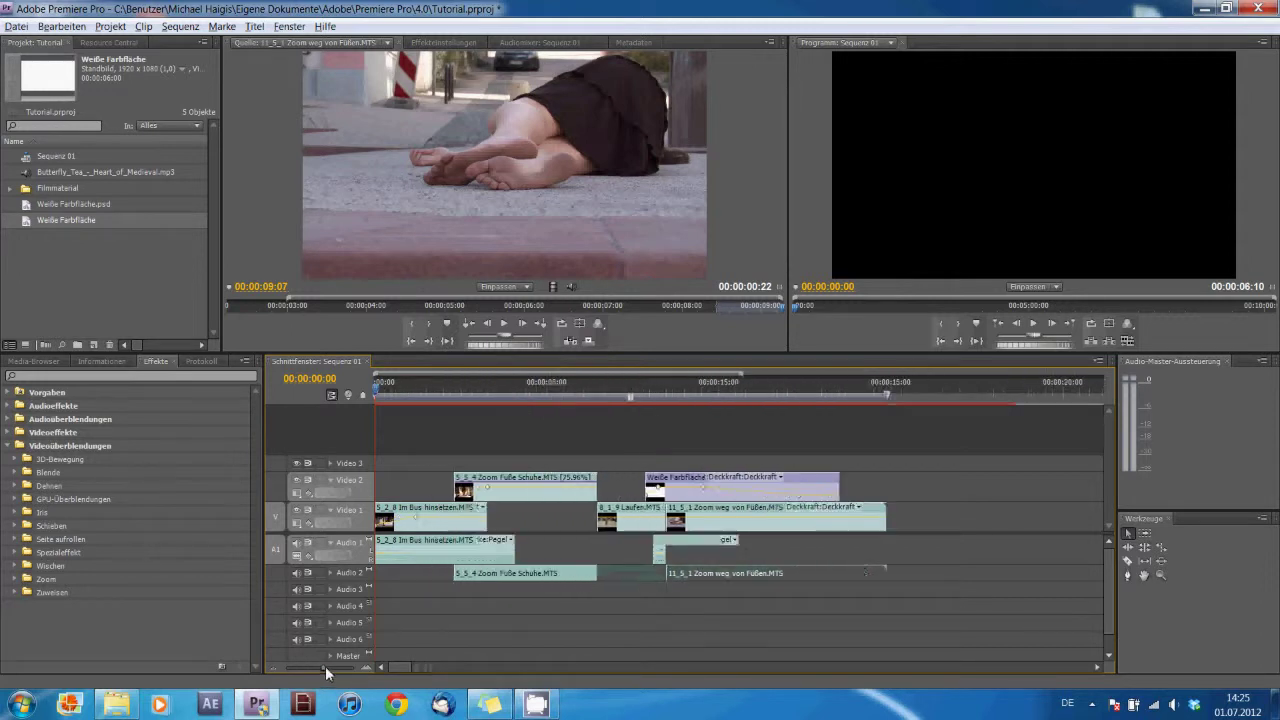
click(553, 545)
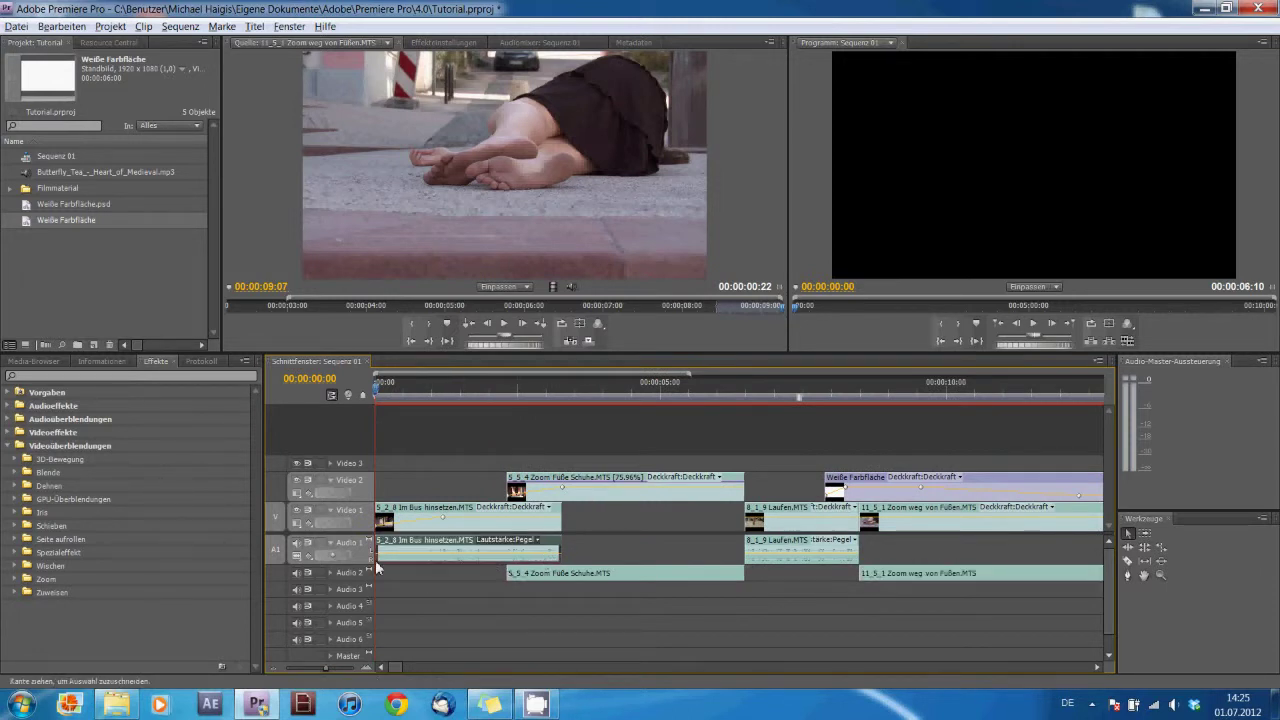
click(543, 390)
key(Left)
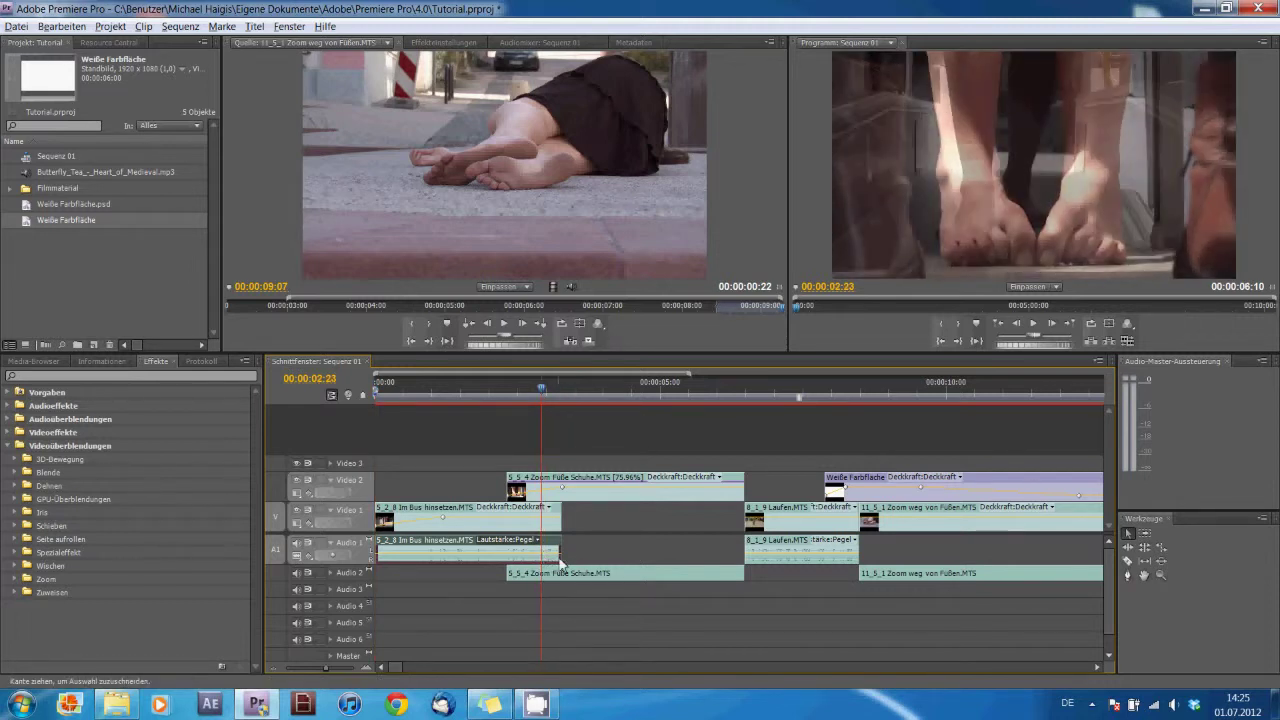
click(435, 42)
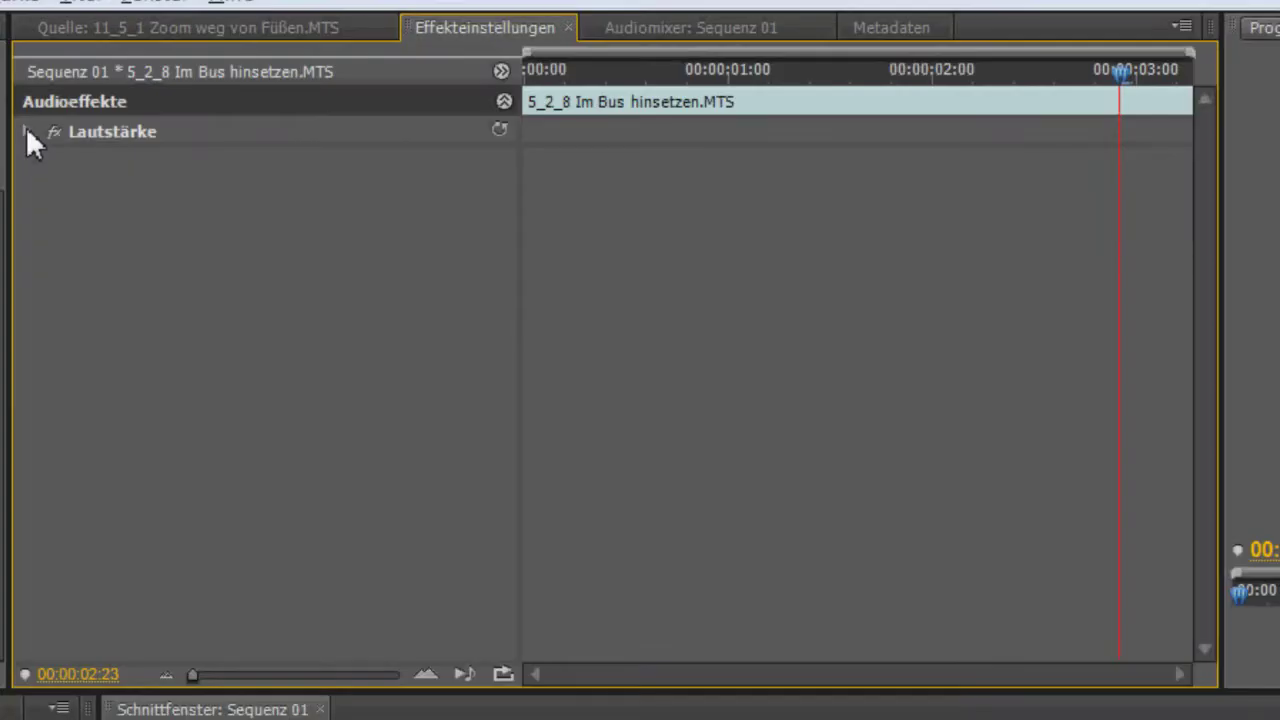
click(27, 132)
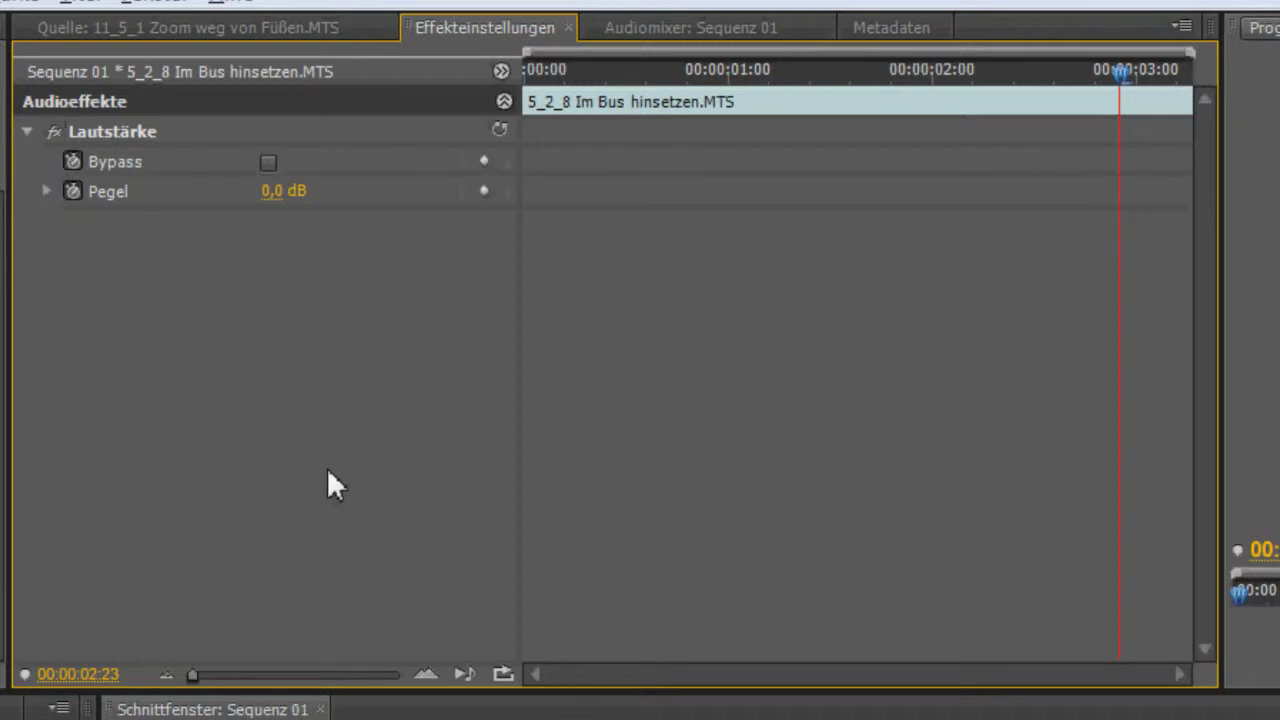
click(45, 190)
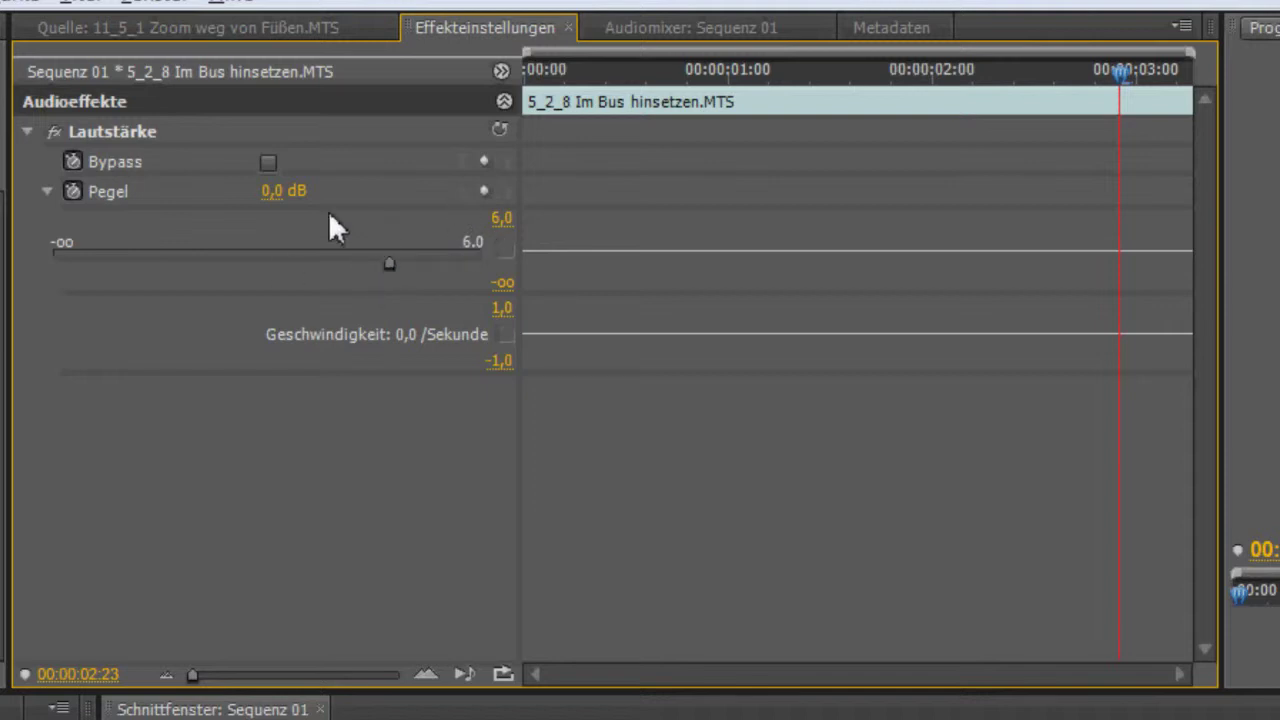
click(484, 191)
drag(1126, 74, 1208, 87)
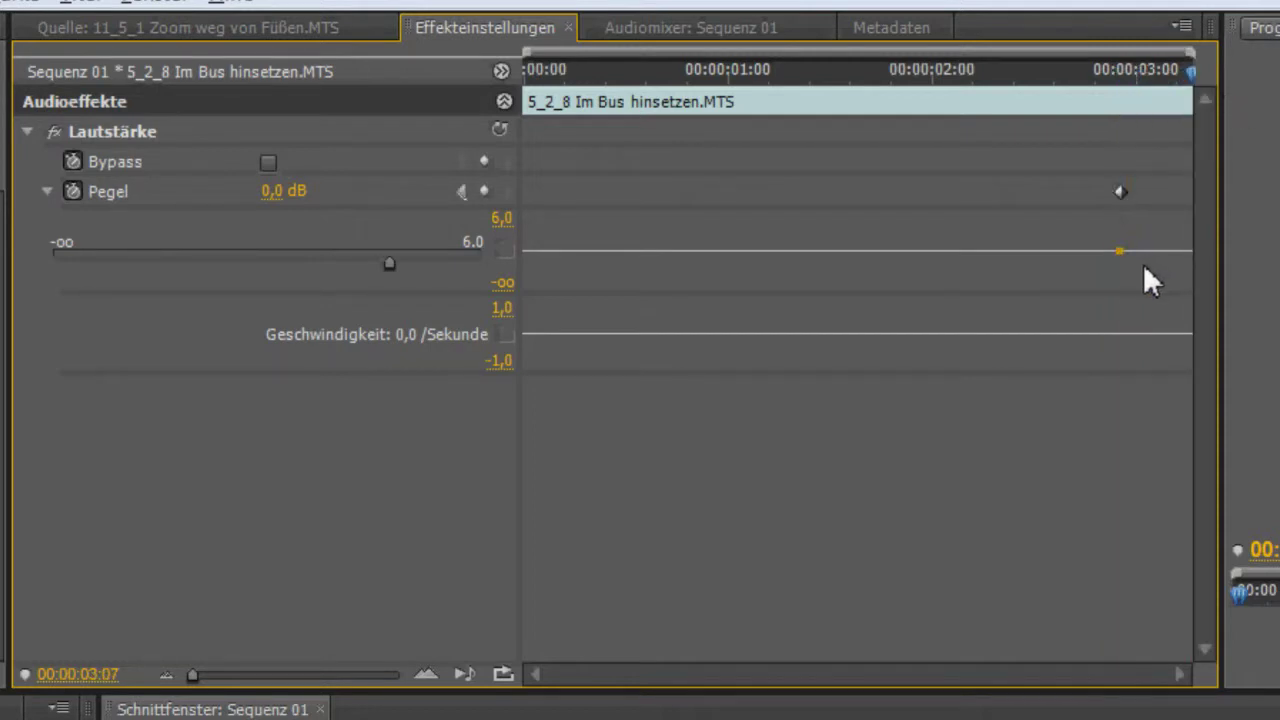
drag(389, 263, 5, 300)
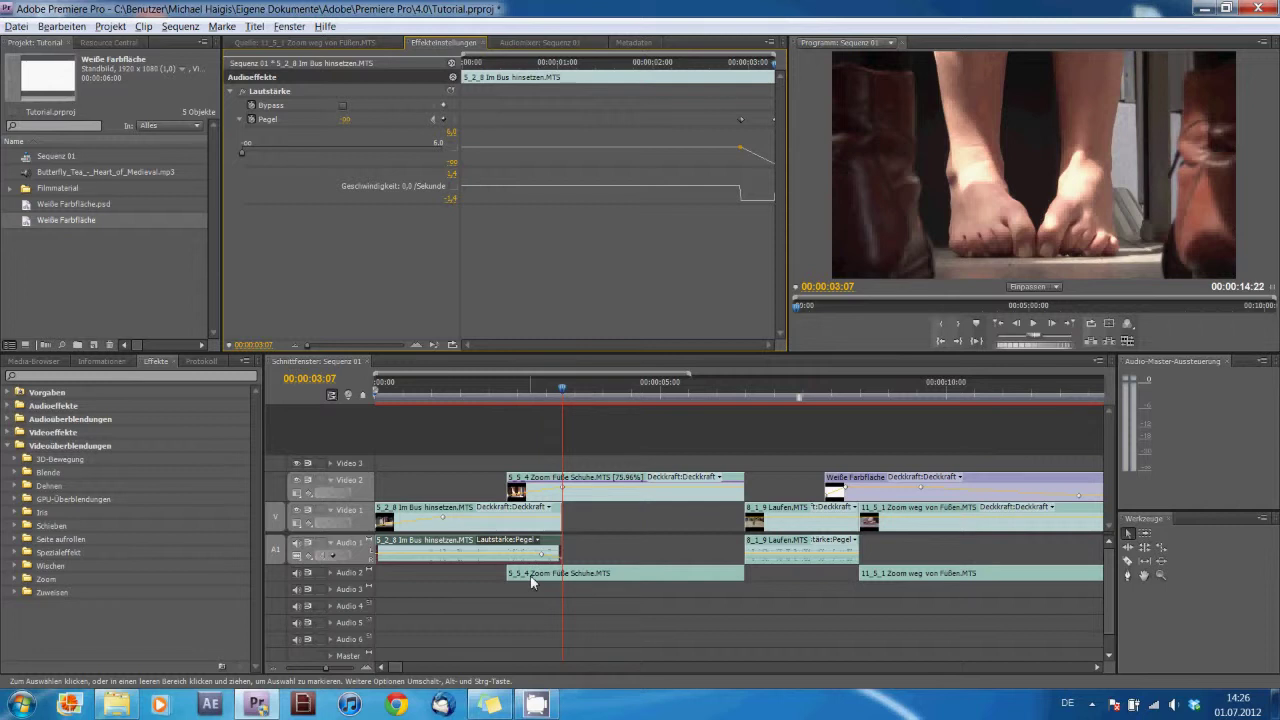
Keyframe the 5_5_4 Zoom Füße Schuhe Pegel at 00:00:02:18 and drag it to -oo at the clip start
click(526, 580)
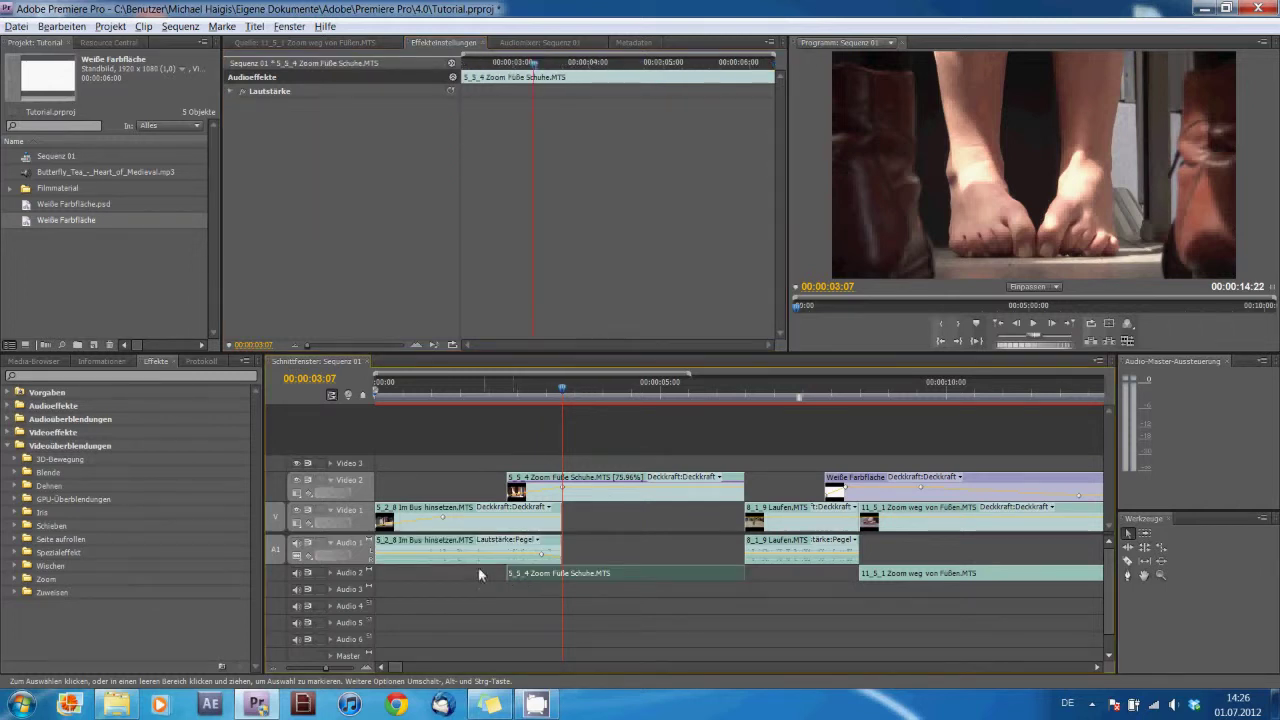
click(331, 576)
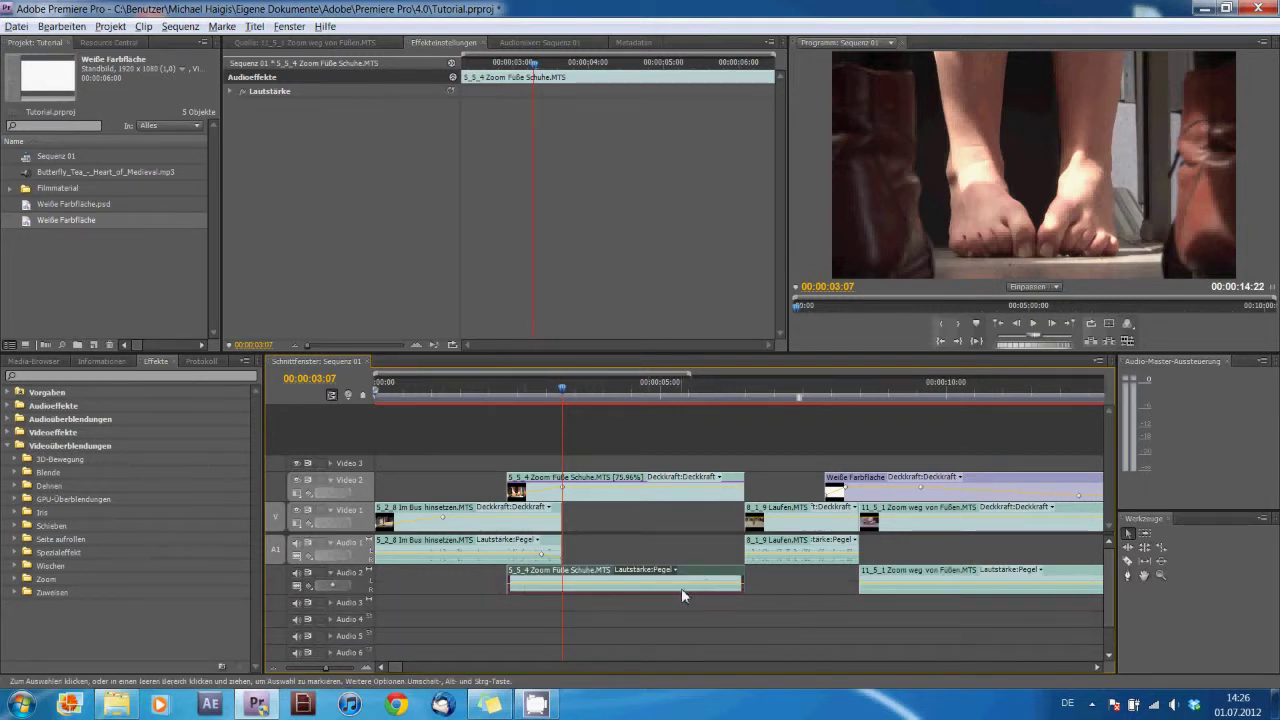
drag(547, 395, 530, 388)
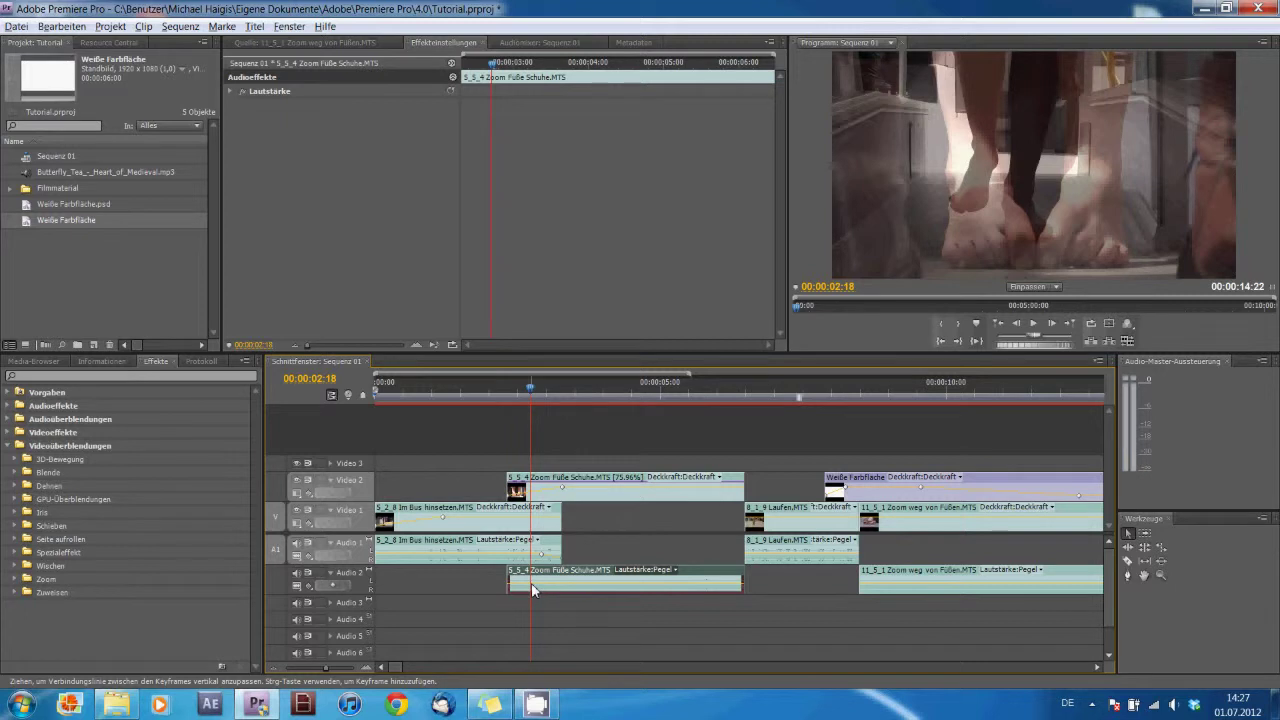
click(229, 91)
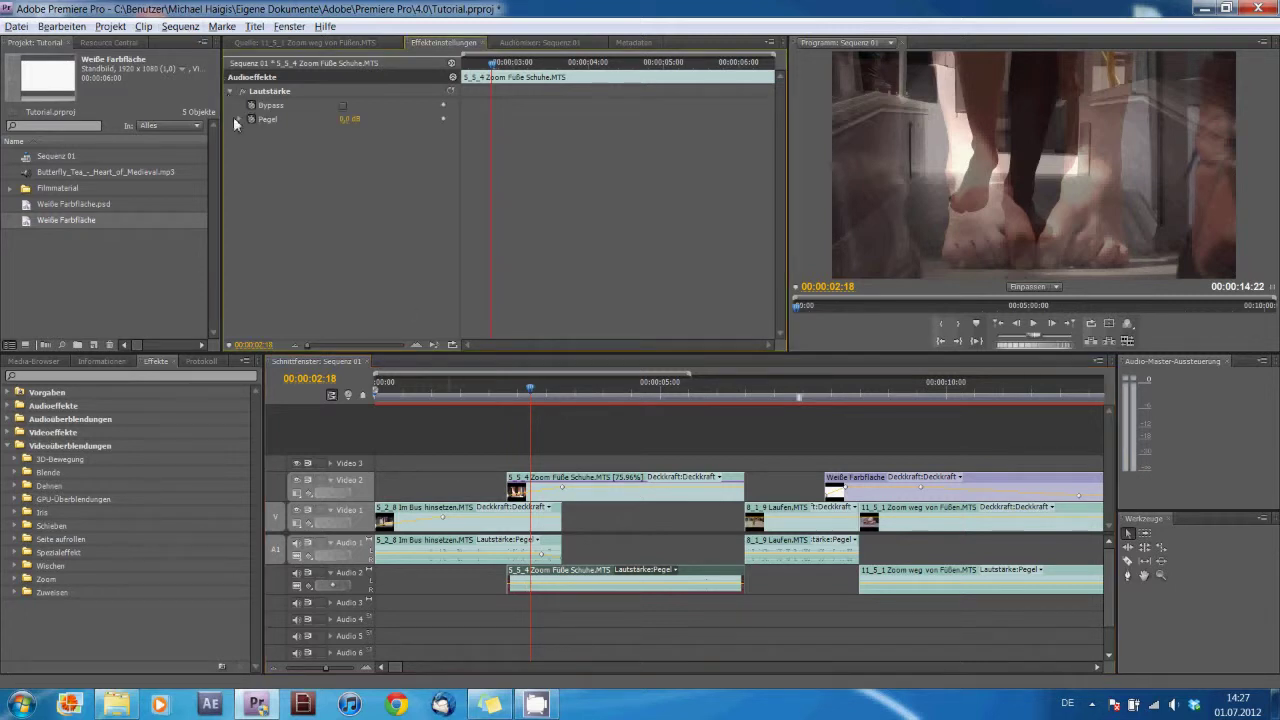
click(236, 118)
click(444, 119)
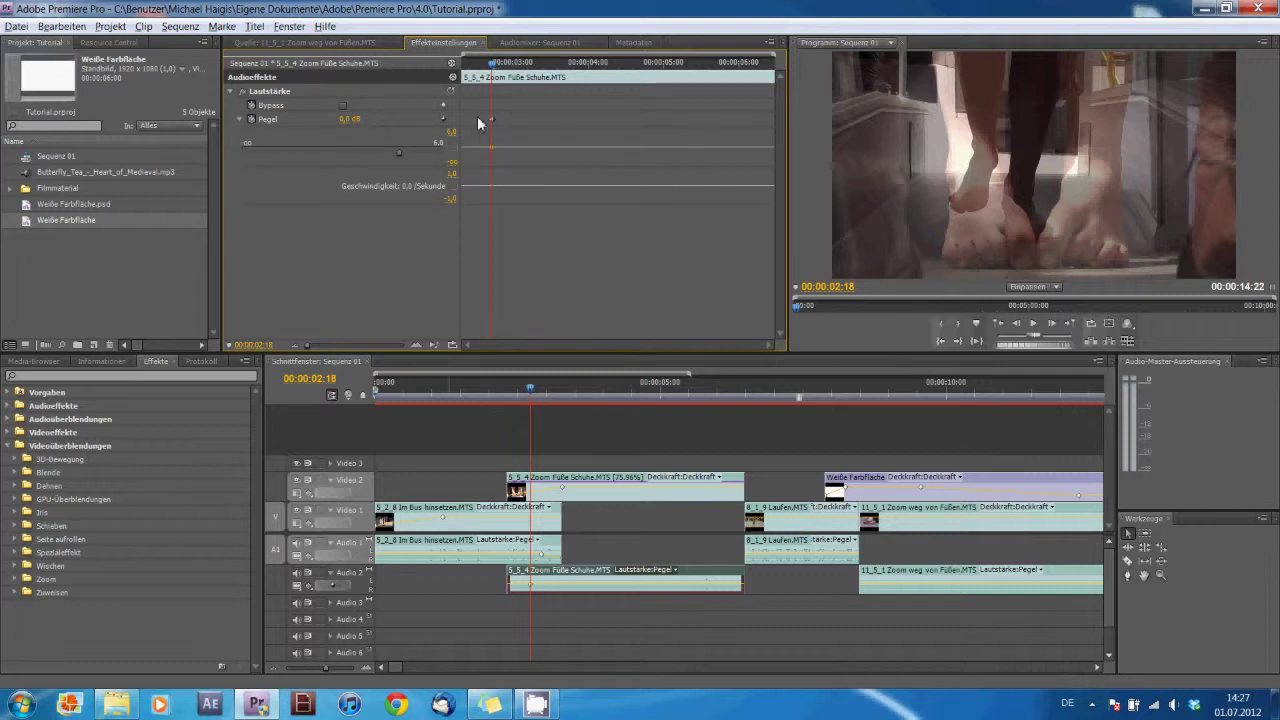
key(Up)
drag(398, 151, 200, 168)
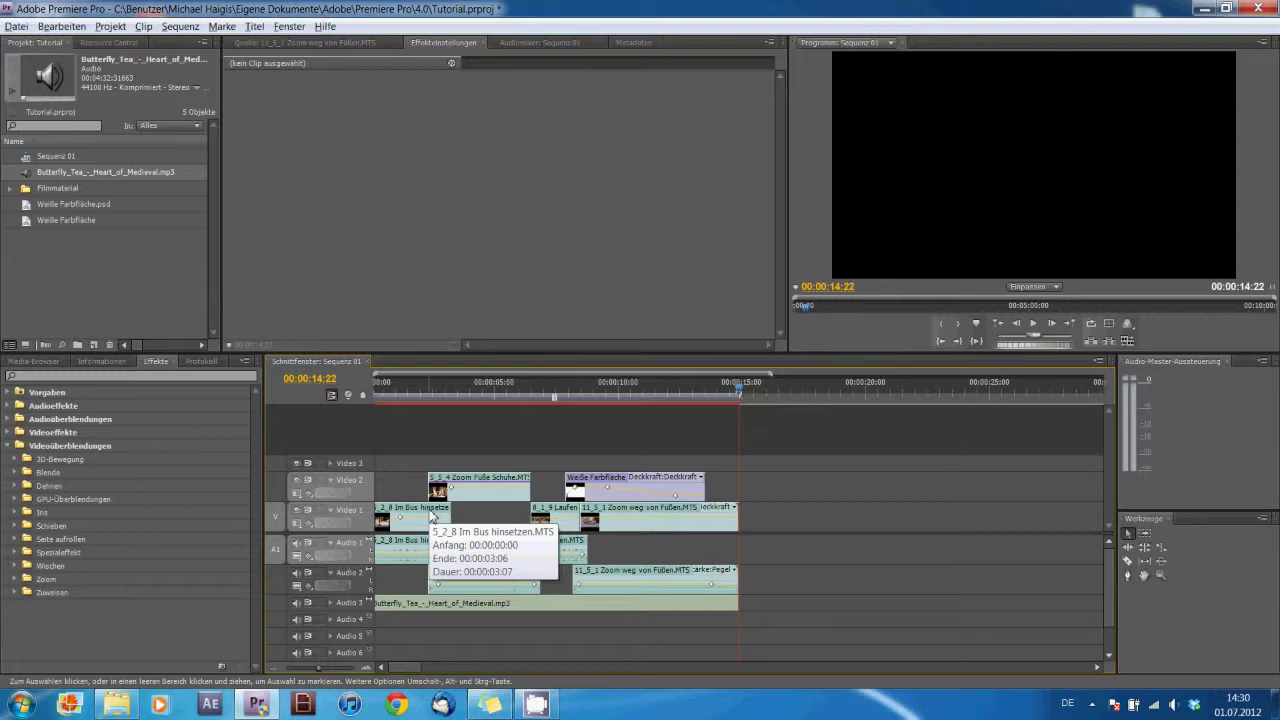
Hide Video 1 and play the sequence from about 00:00:02:14 to preview the mix
click(297, 513)
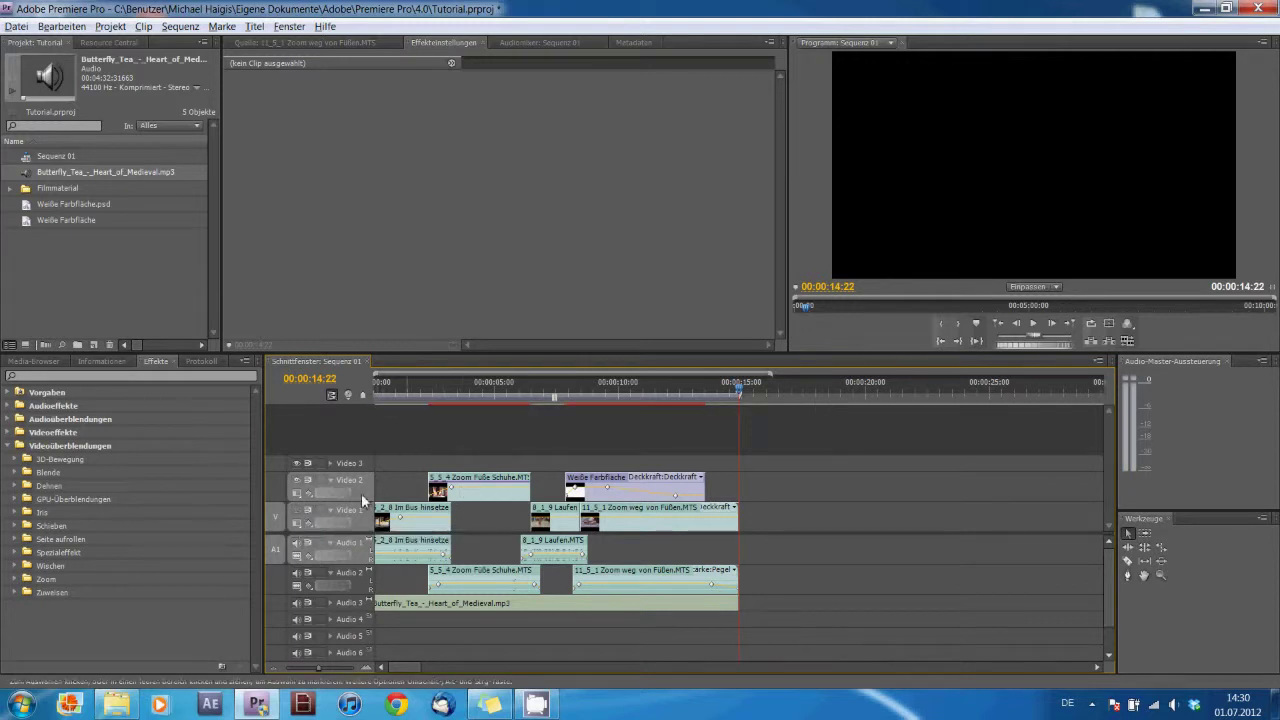
drag(434, 390, 403, 397)
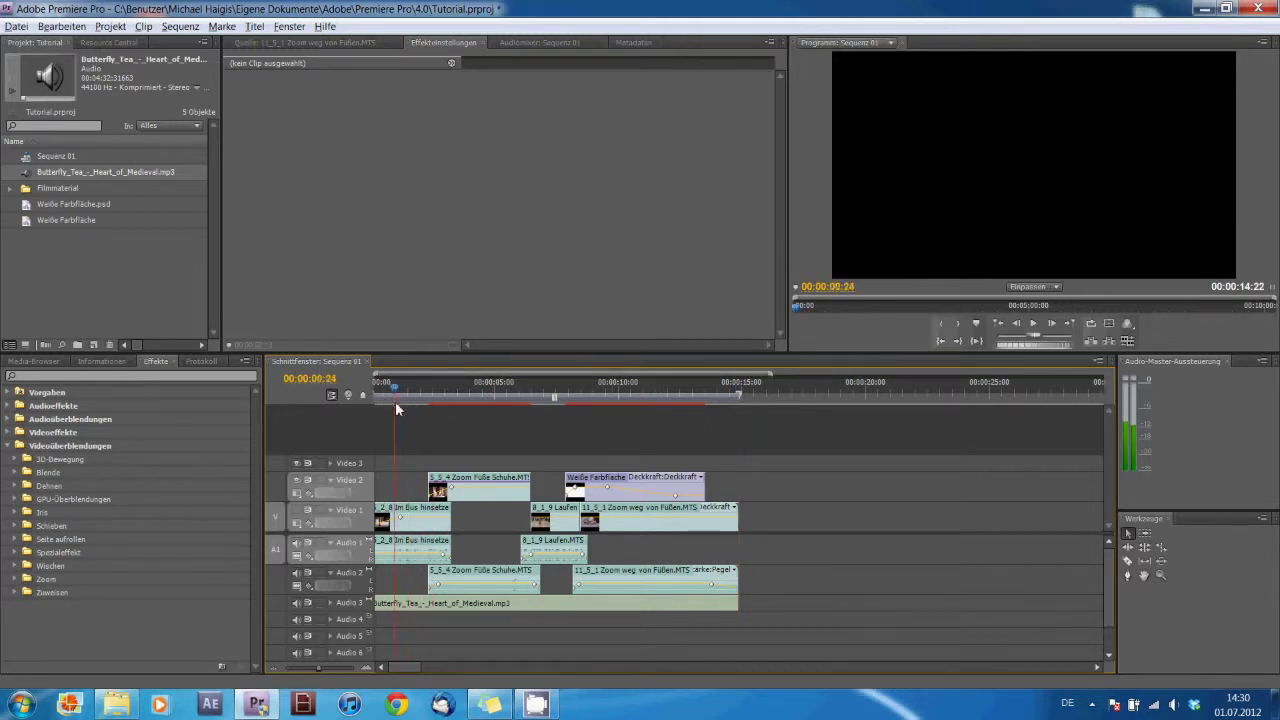
drag(403, 397, 397, 401)
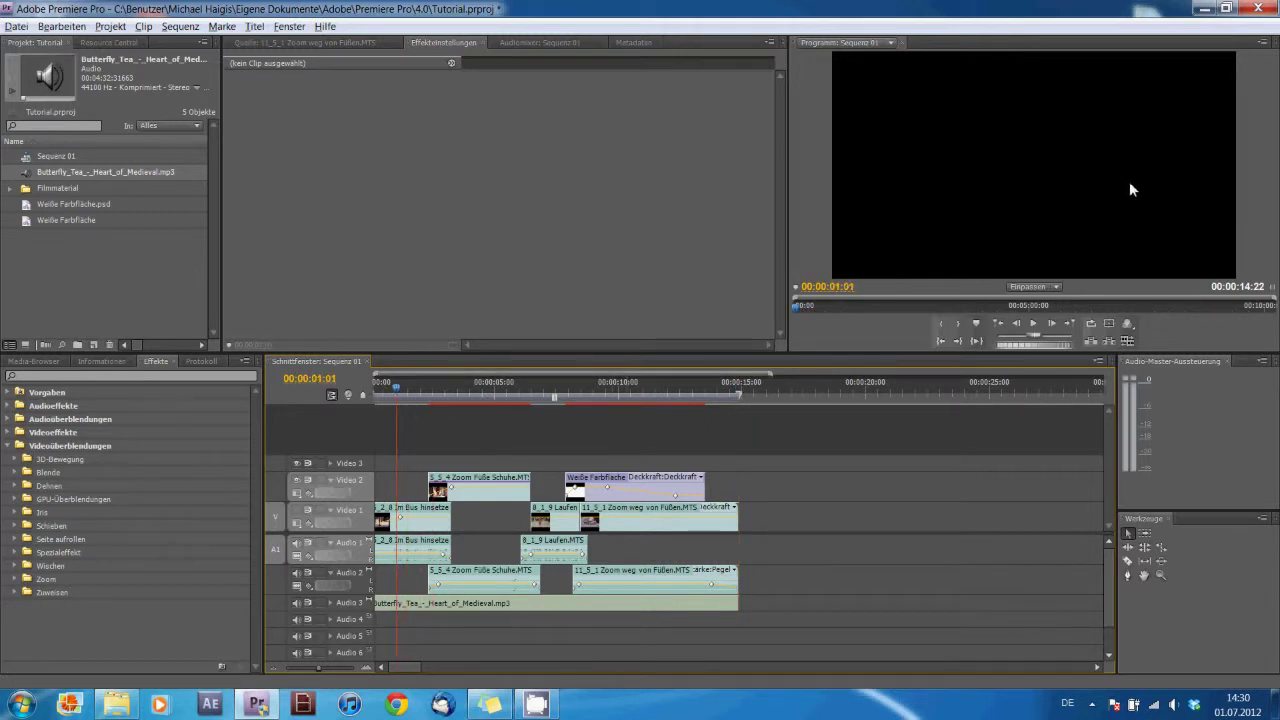
click(435, 397)
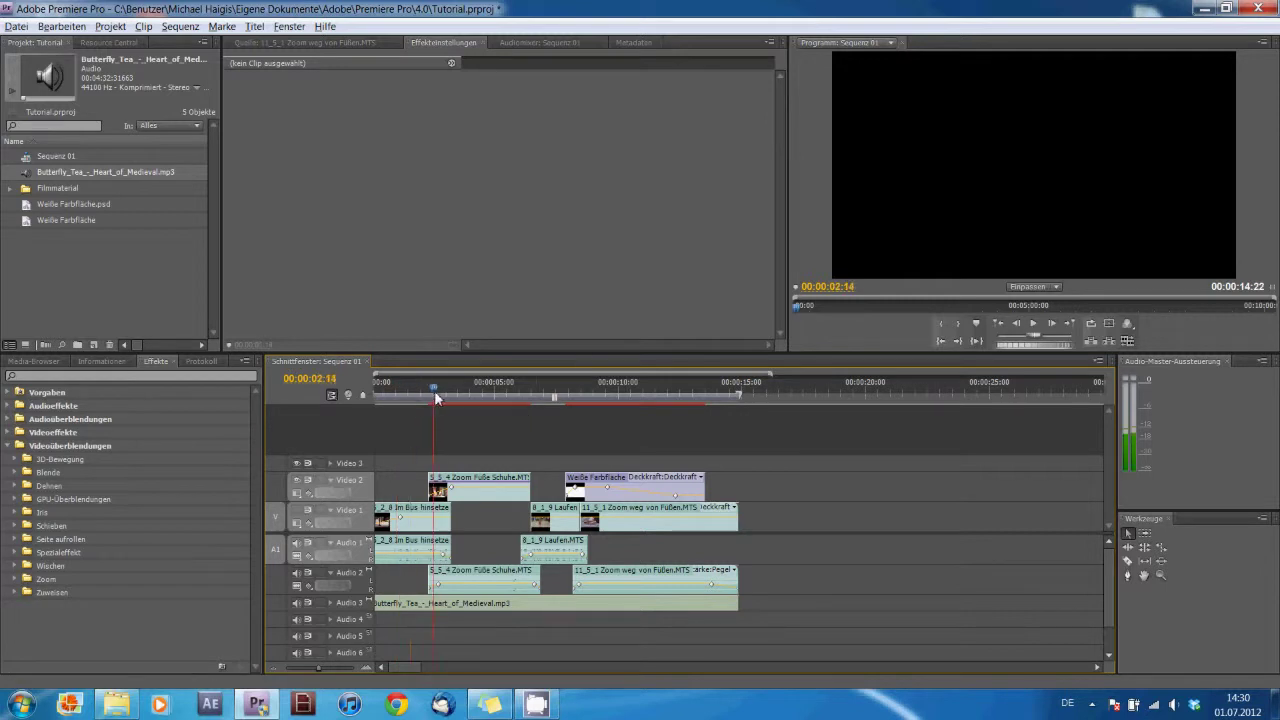
key(space)
key(space)
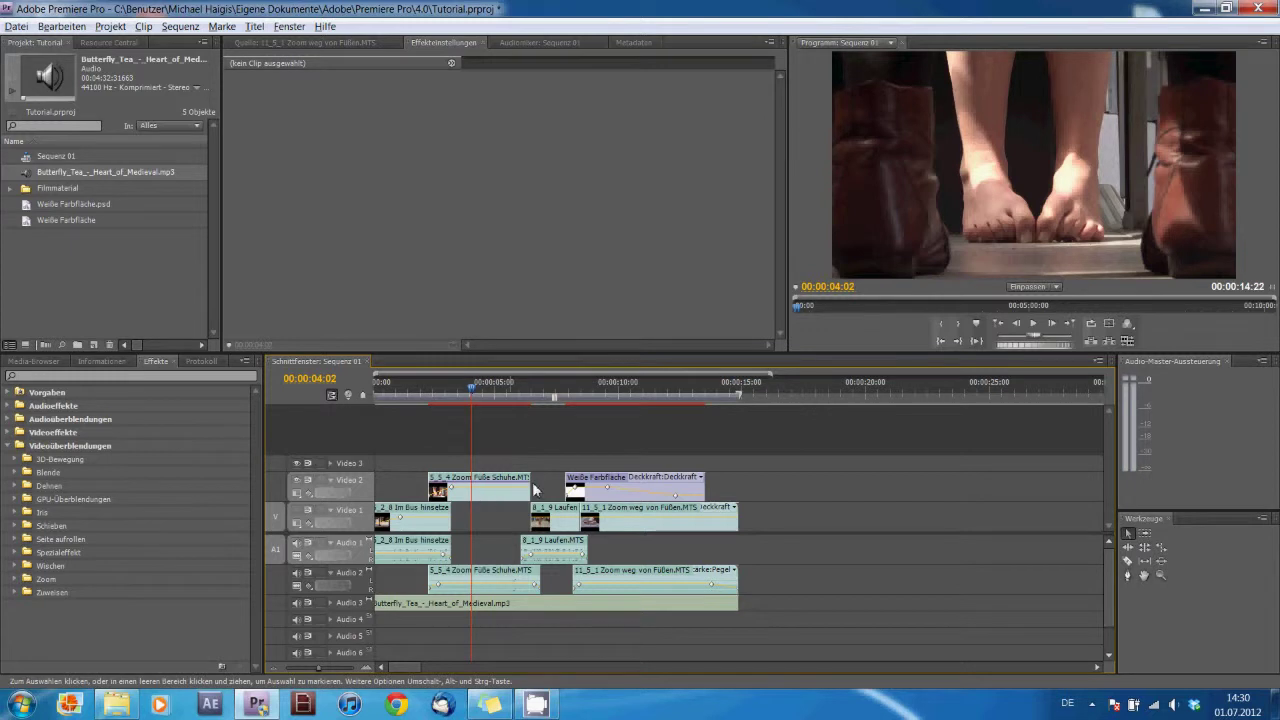
click(296, 482)
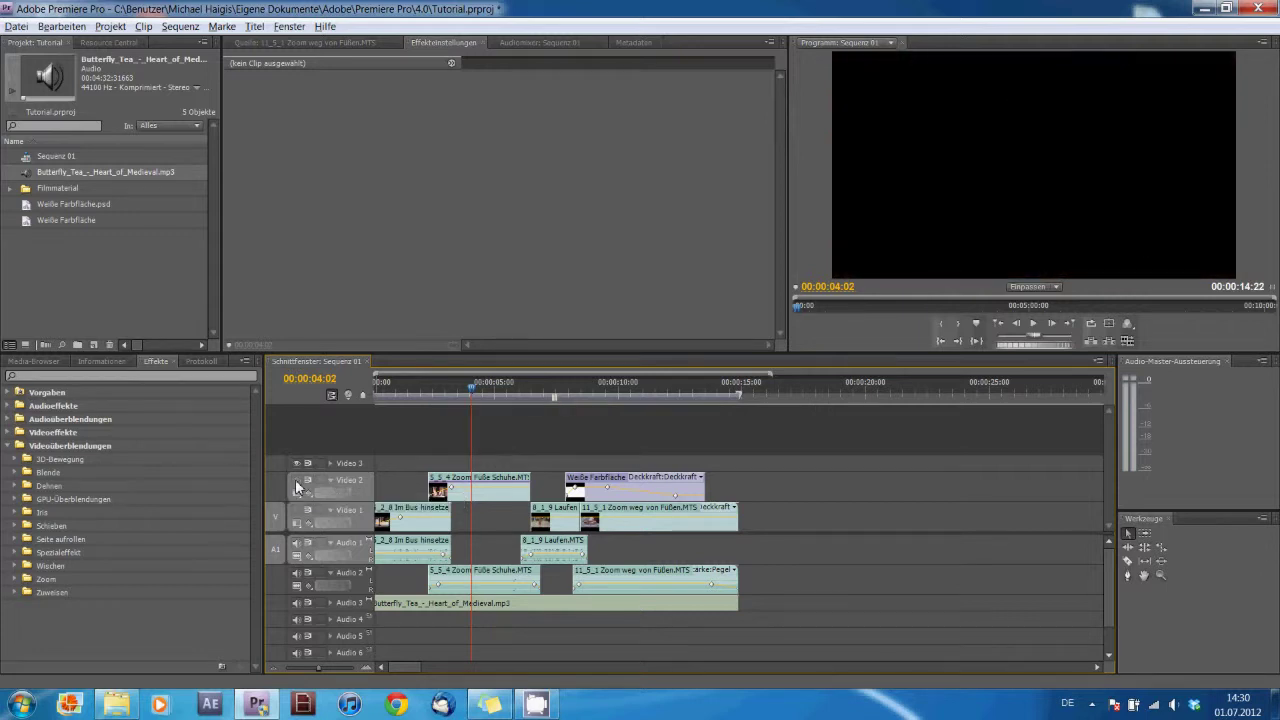
click(296, 484)
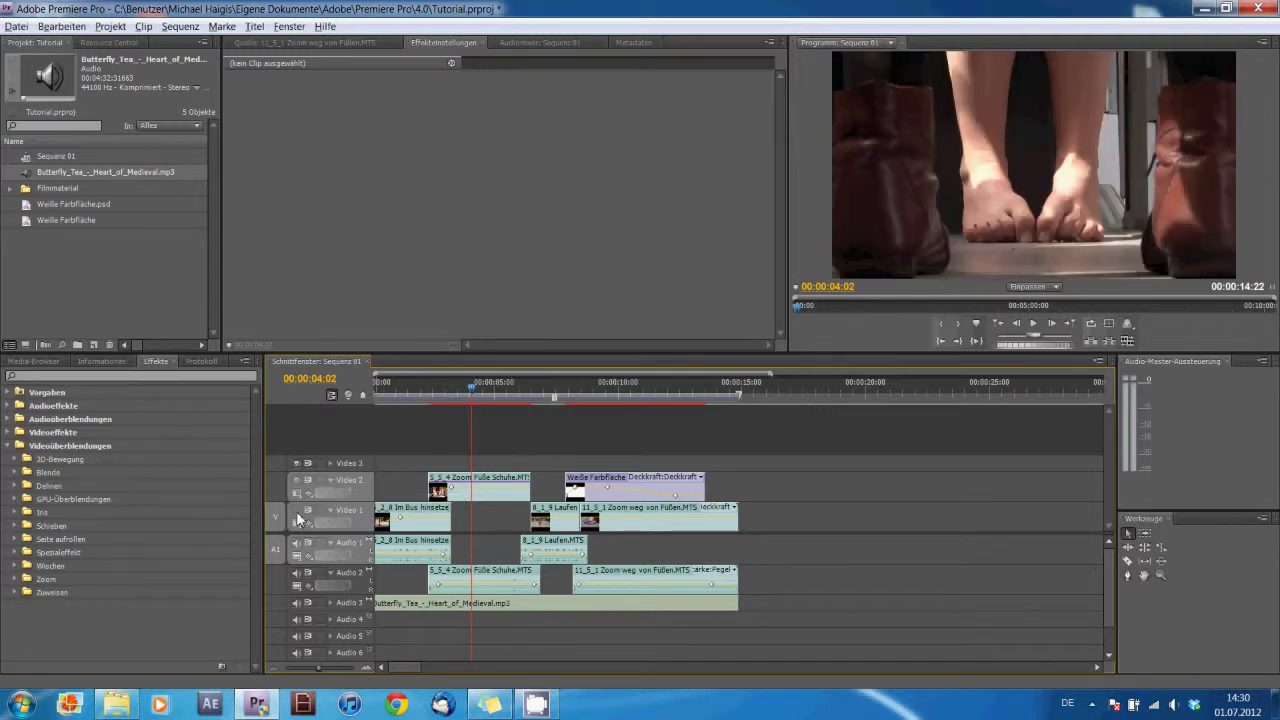
click(296, 547)
click(296, 573)
shift+click(297, 600)
click(526, 385)
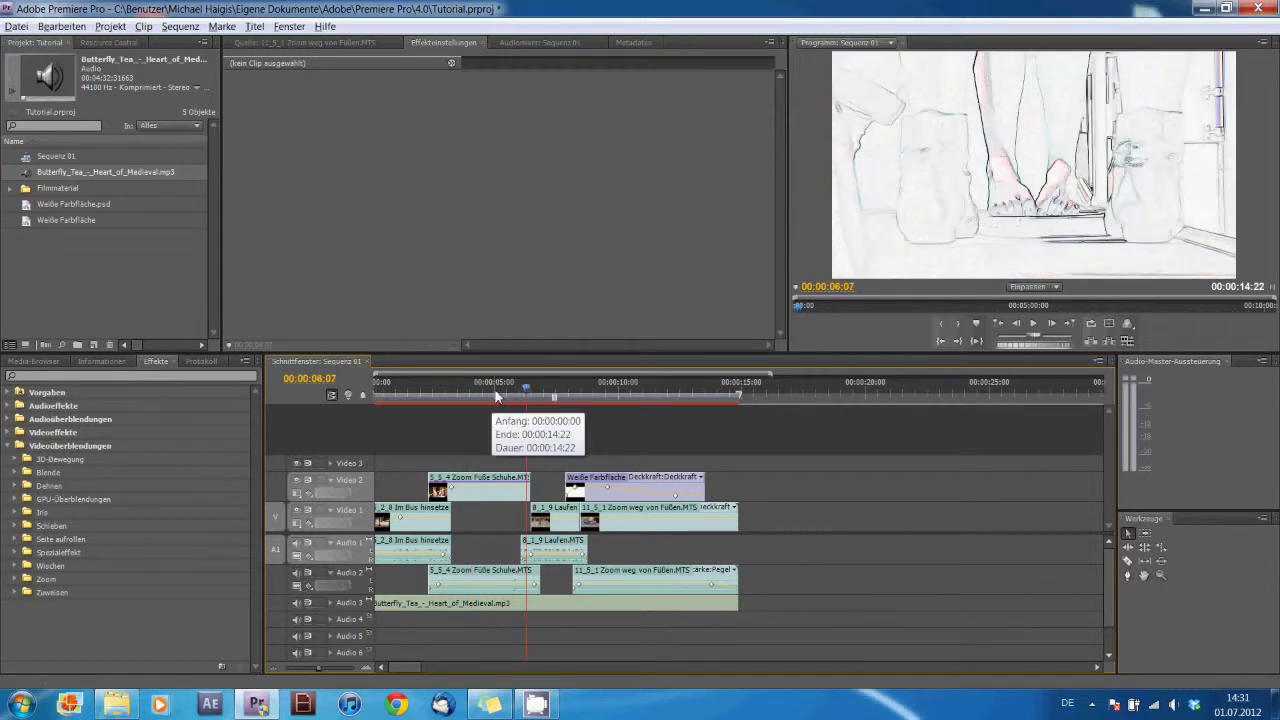
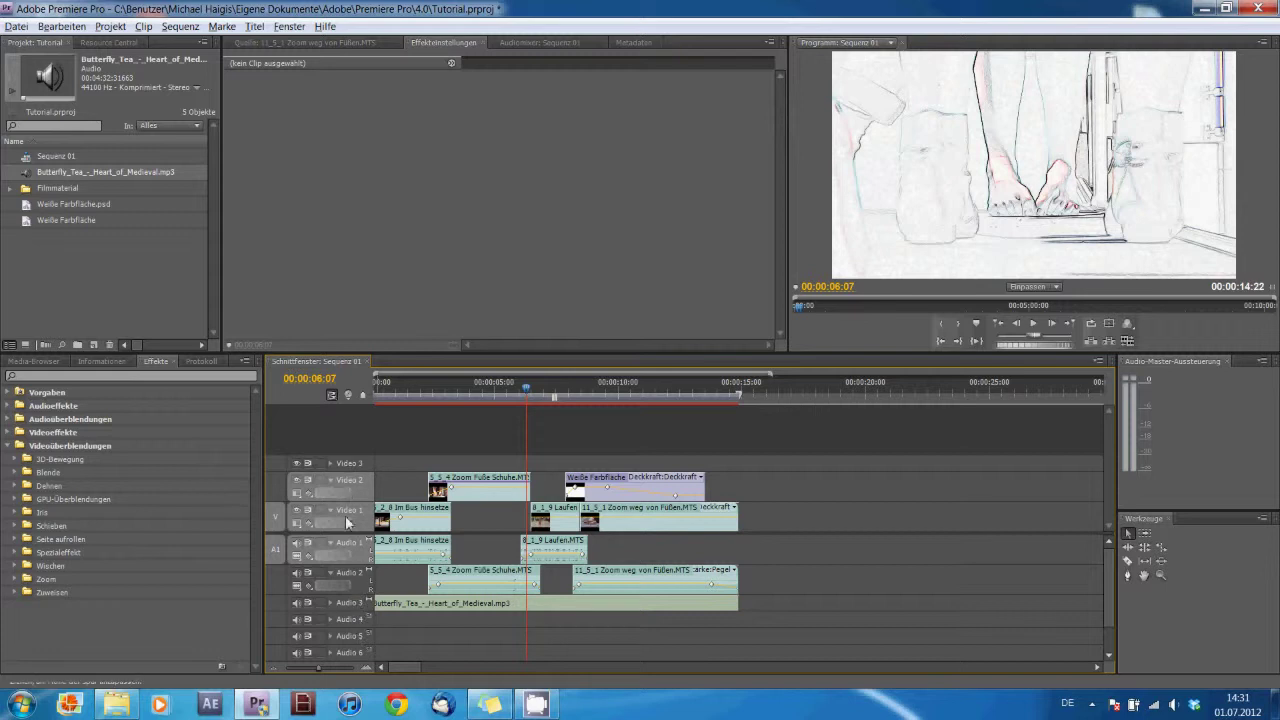
From the audio track header, open Spuren hinzufügen and set video tracks to add to 0
right_click(275, 617)
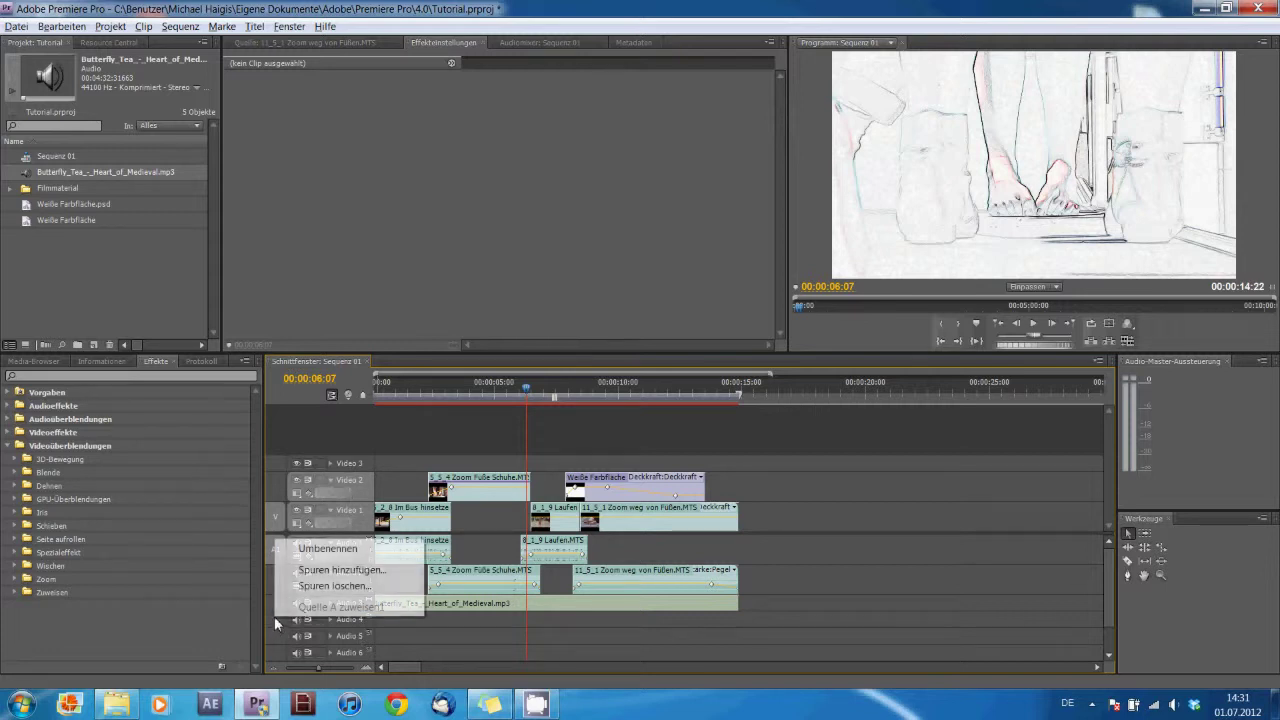
click(362, 575)
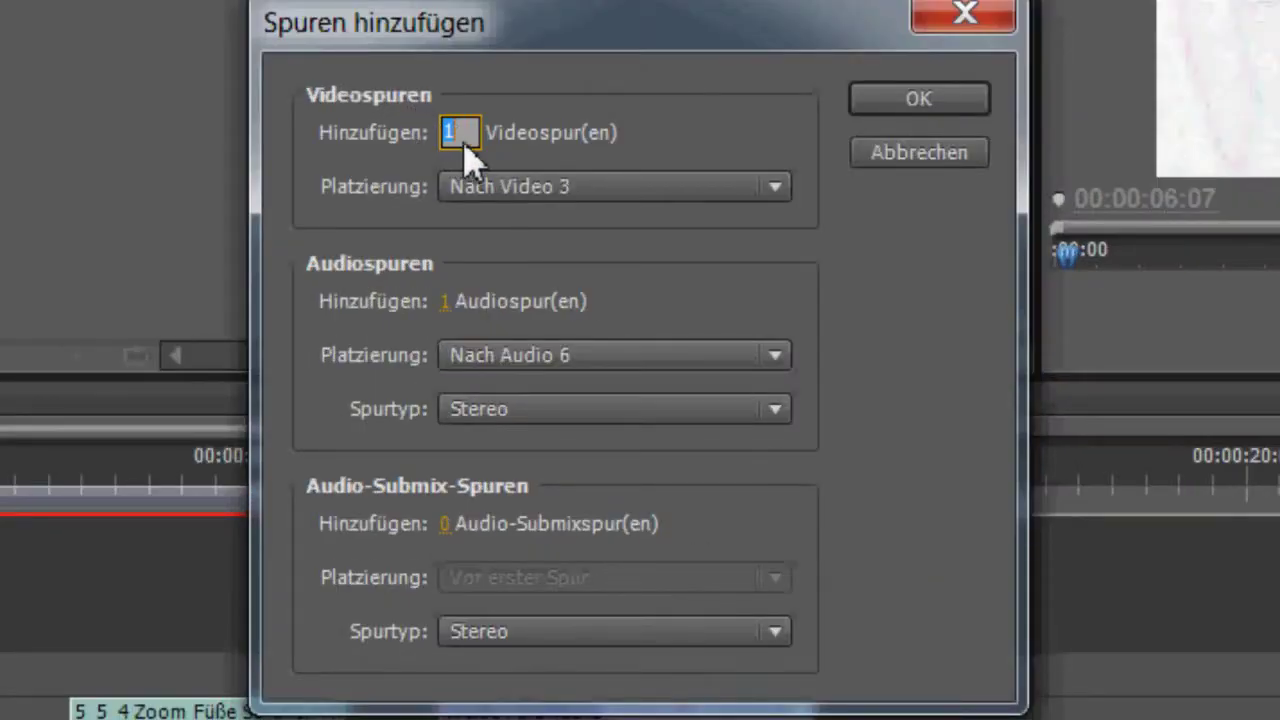
key(BackSpace)
text(0)
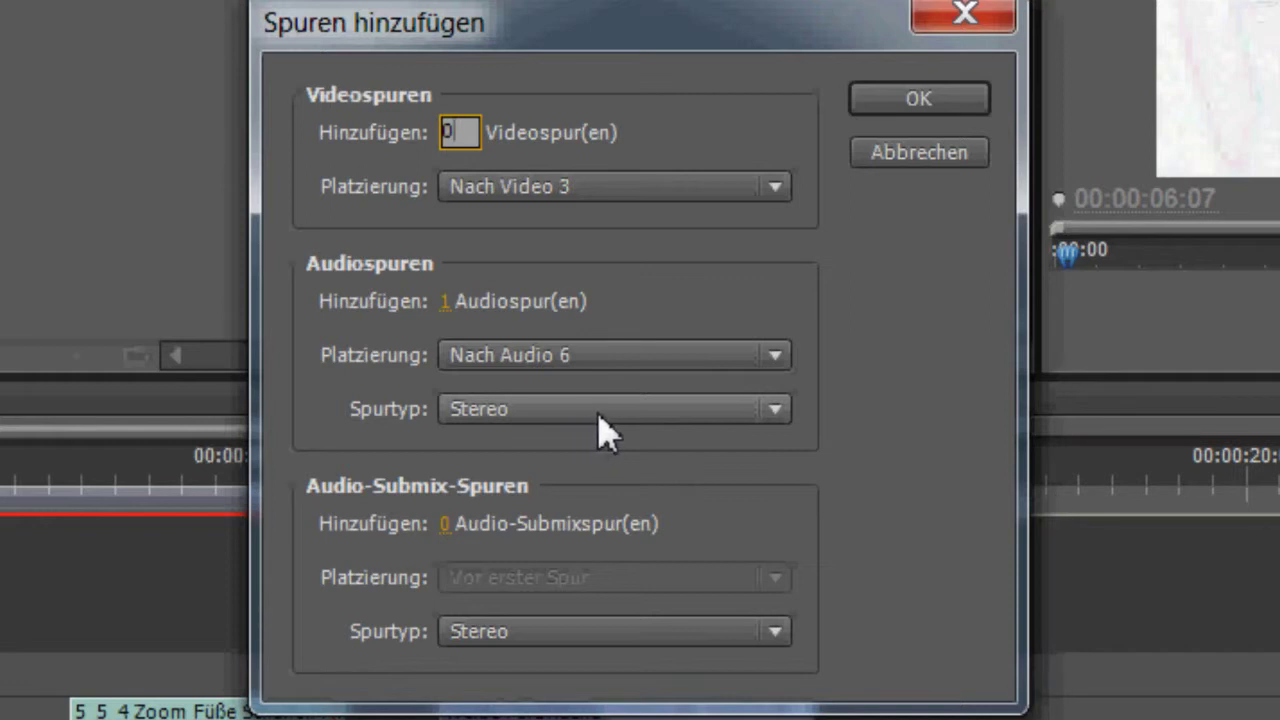
Keep the new audio track type at Stereo and set audio tracks to add to 0
click(604, 432)
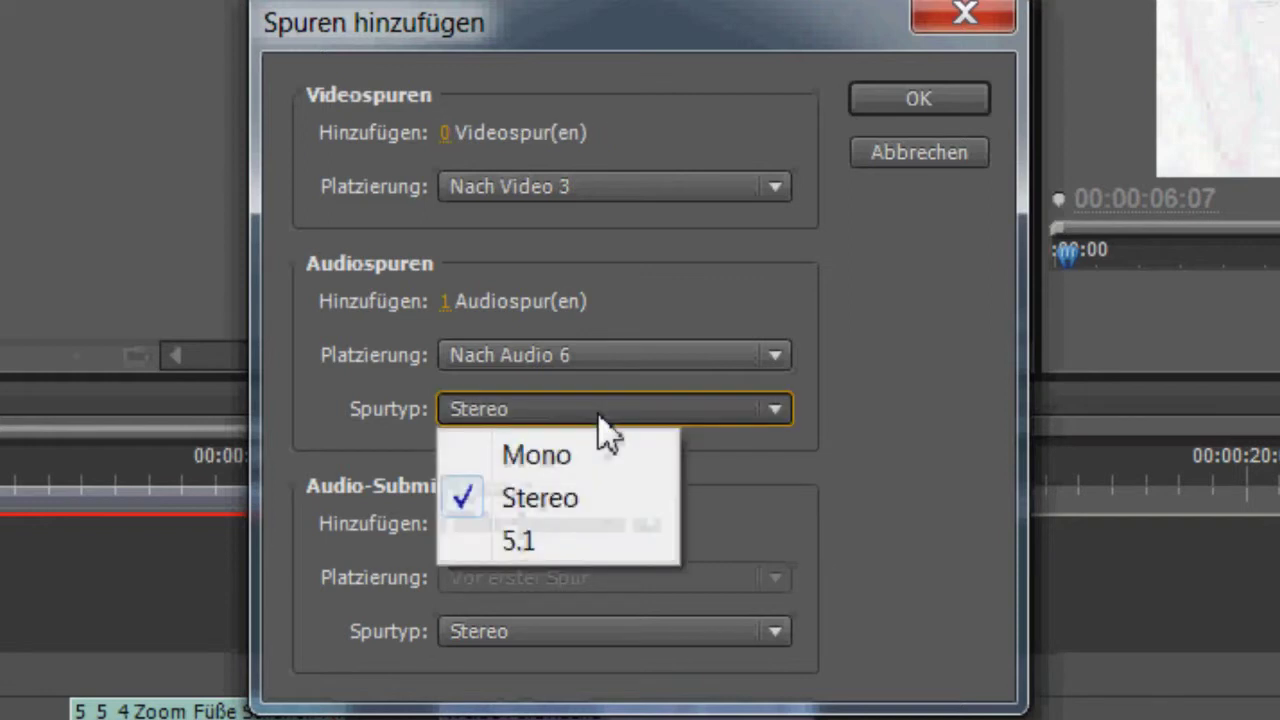
click(537, 542)
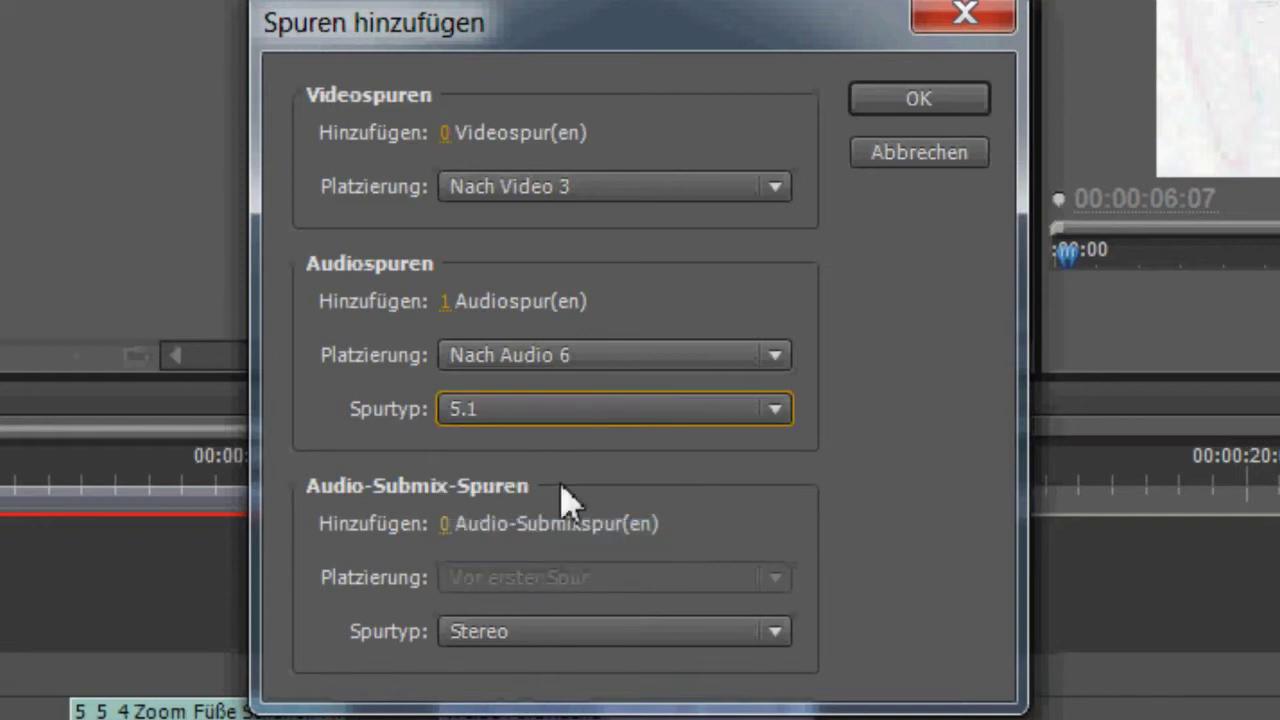
click(606, 410)
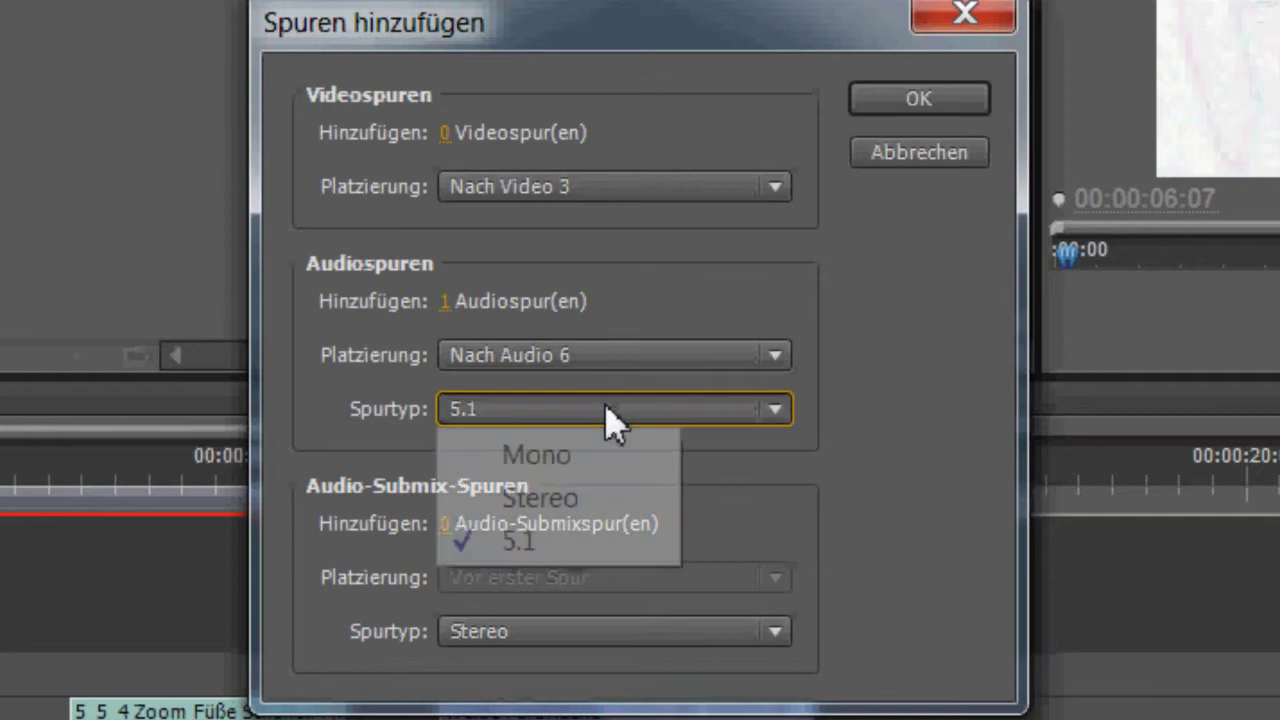
click(585, 495)
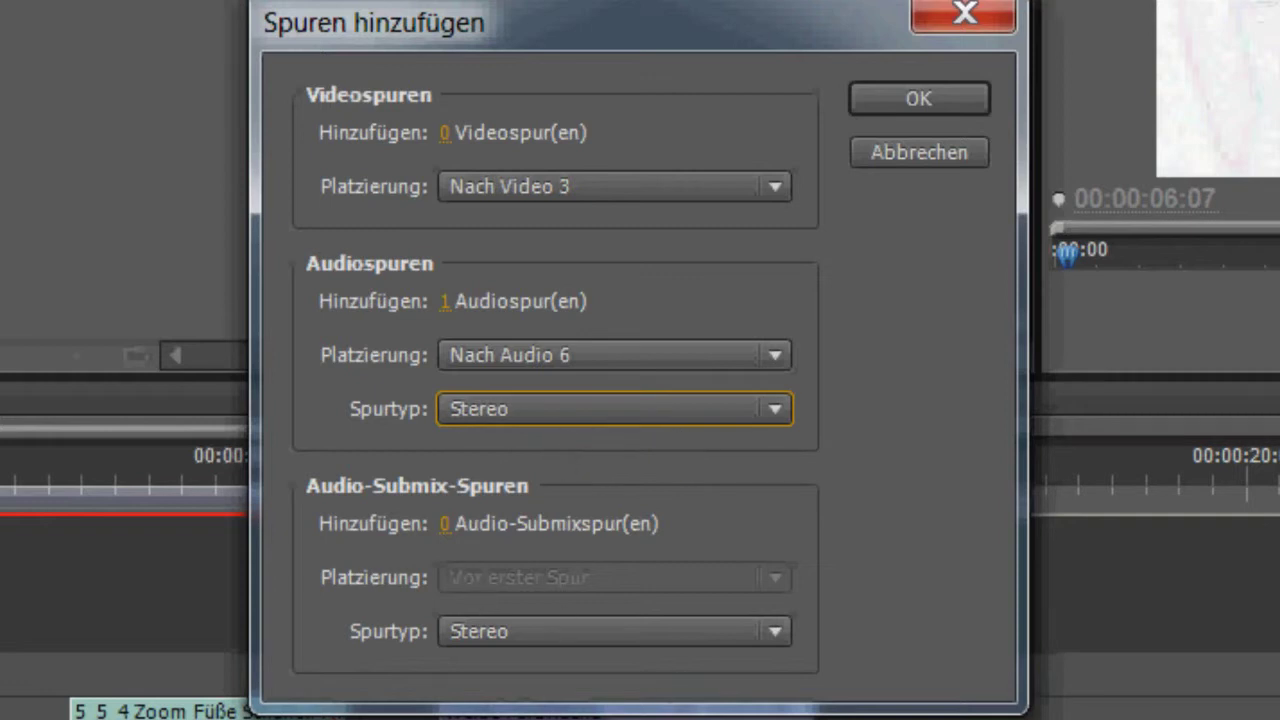
click(446, 300)
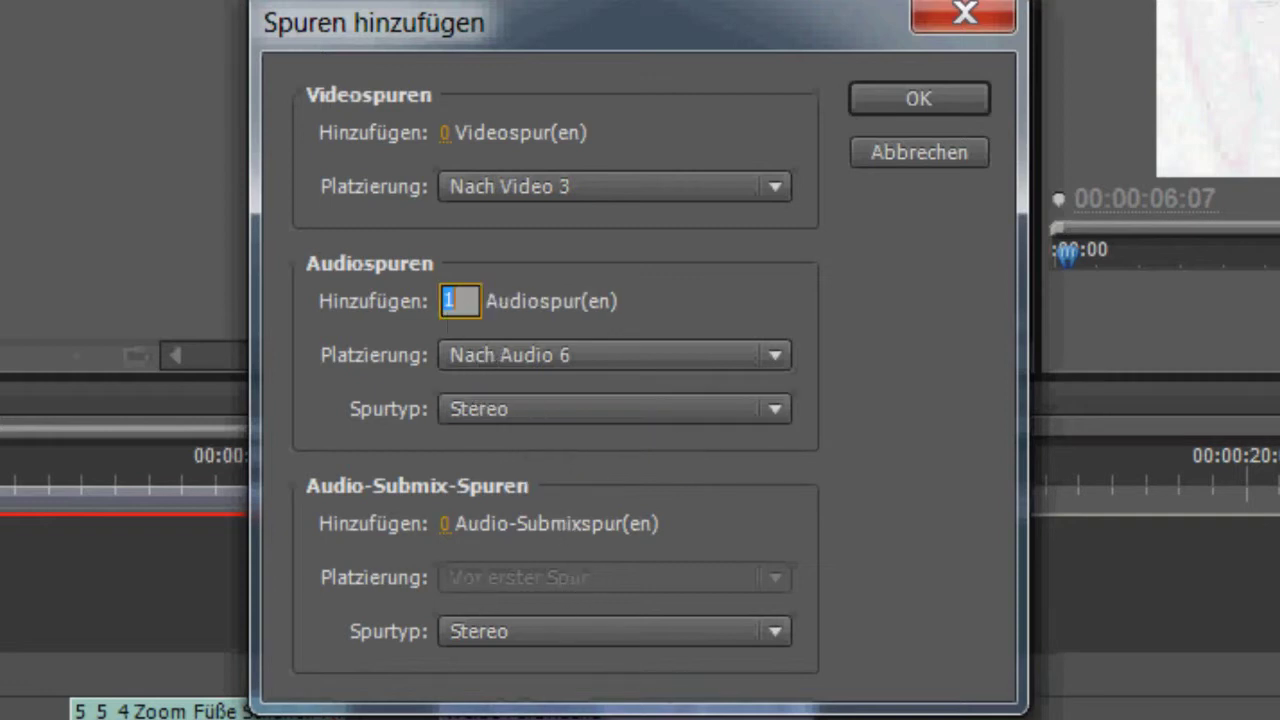
text(0)
key(Return)
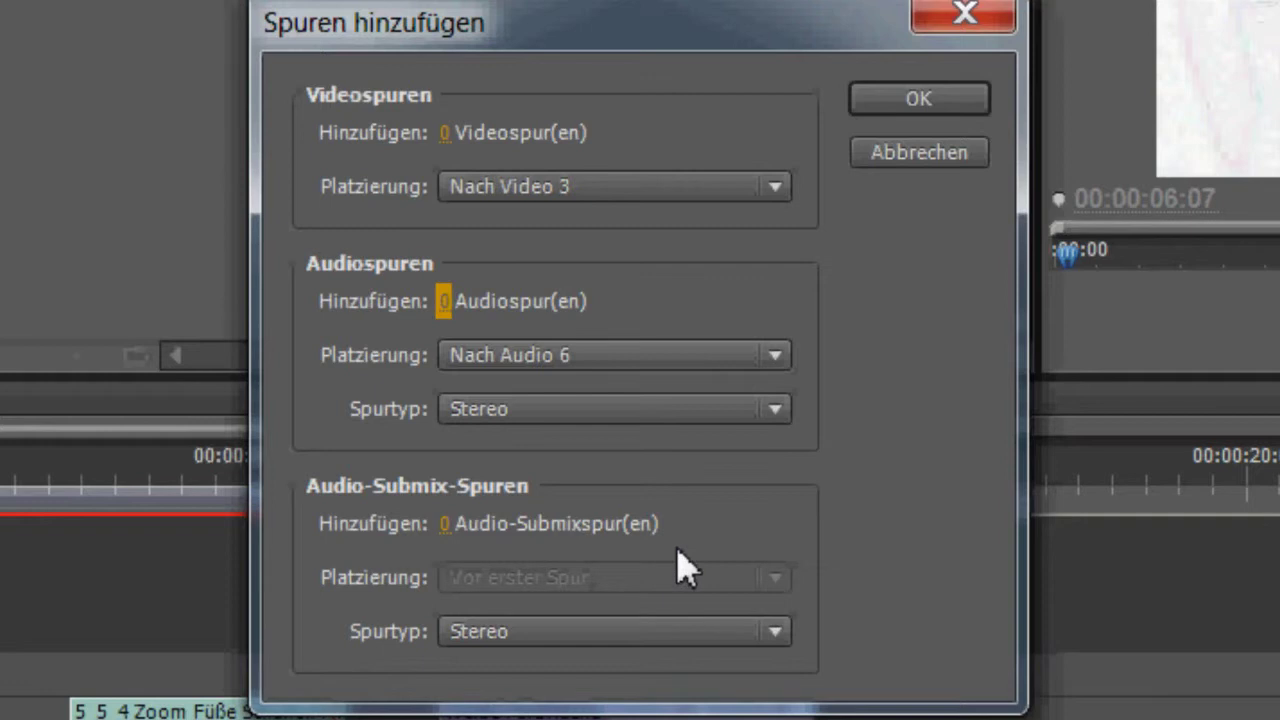
Add 1 Audio-Submix track and move the playhead back to the sequence start
click(445, 523)
text(1)
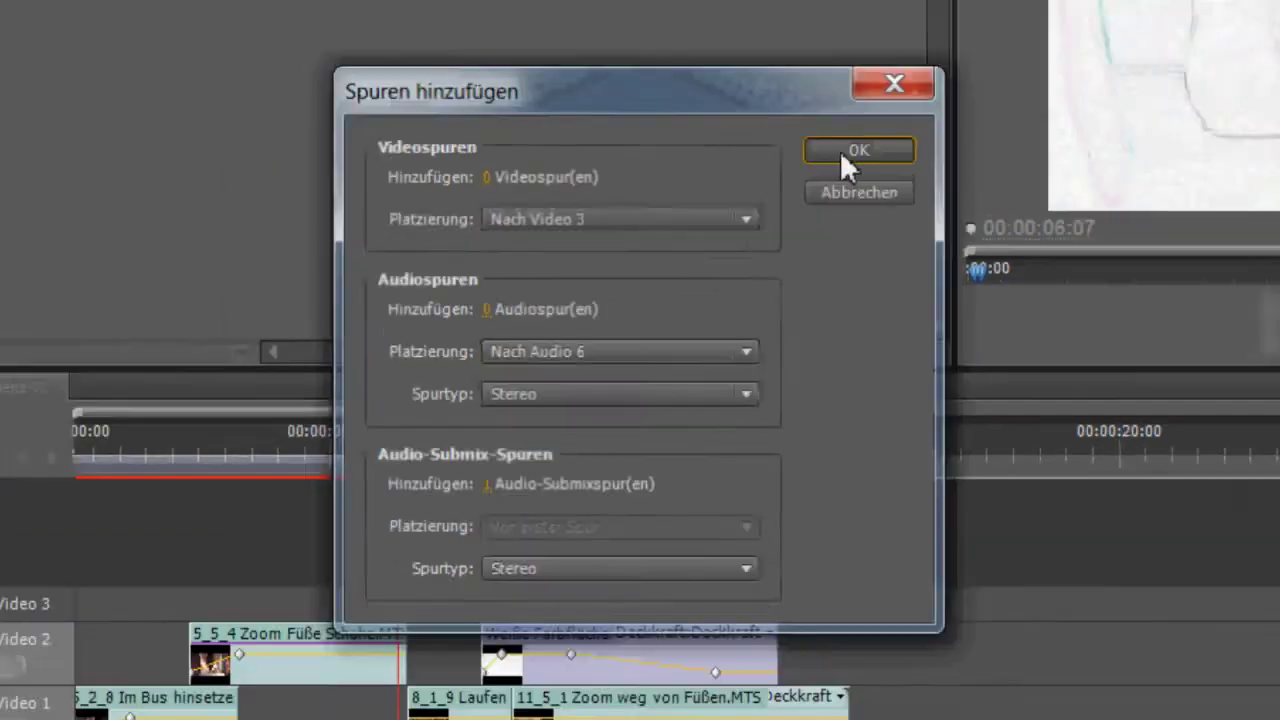
click(905, 104)
drag(521, 389, 445, 395)
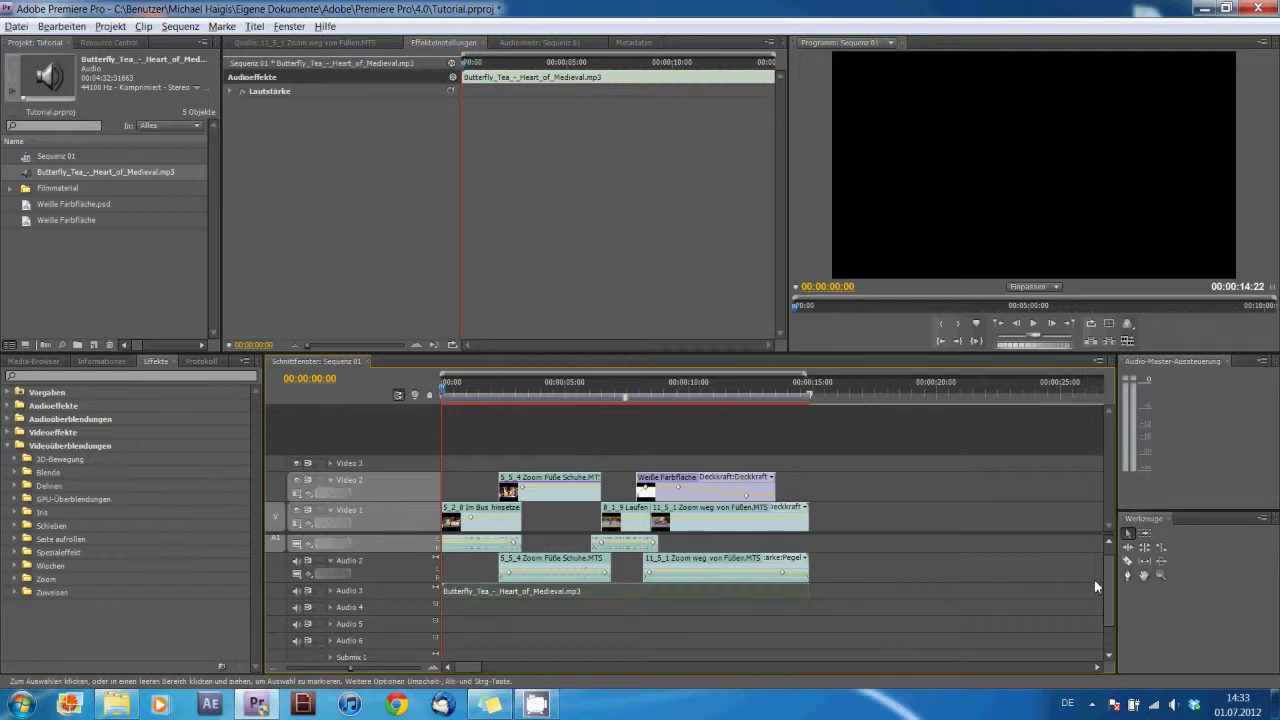
Switch to the Audiomixer: Sequenz 01 panel
drag(1111, 584, 1112, 566)
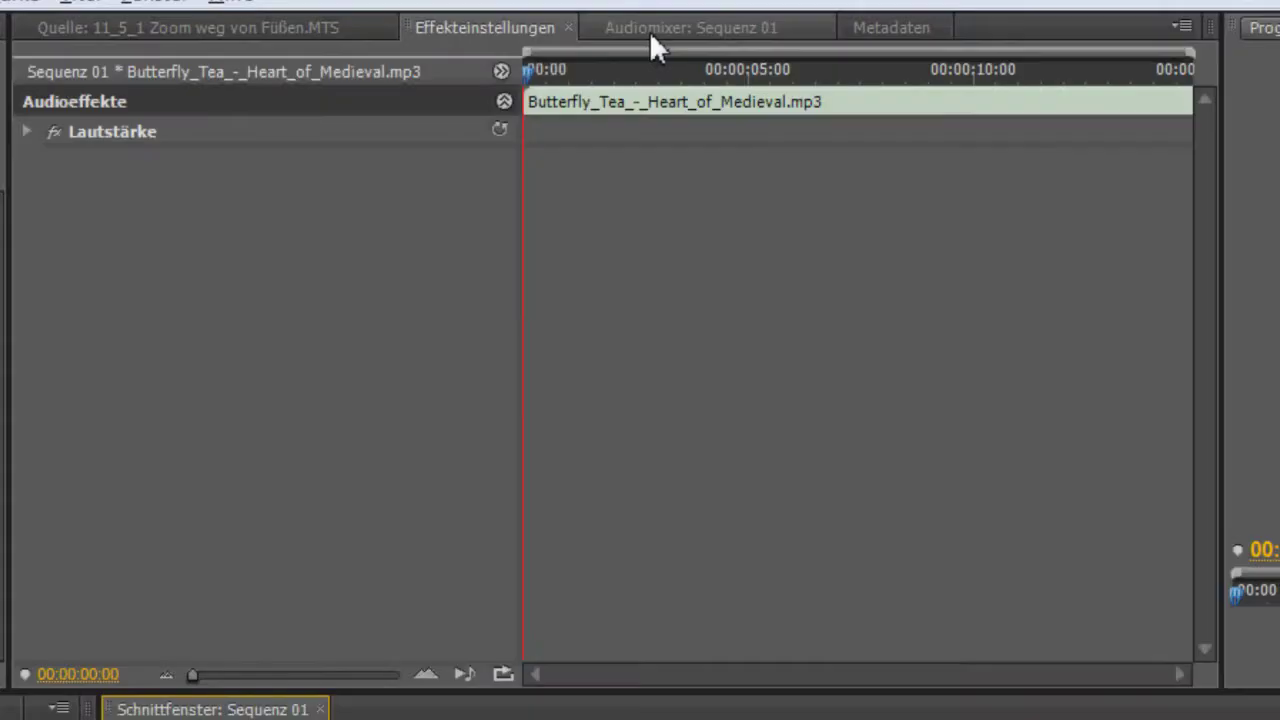
click(651, 31)
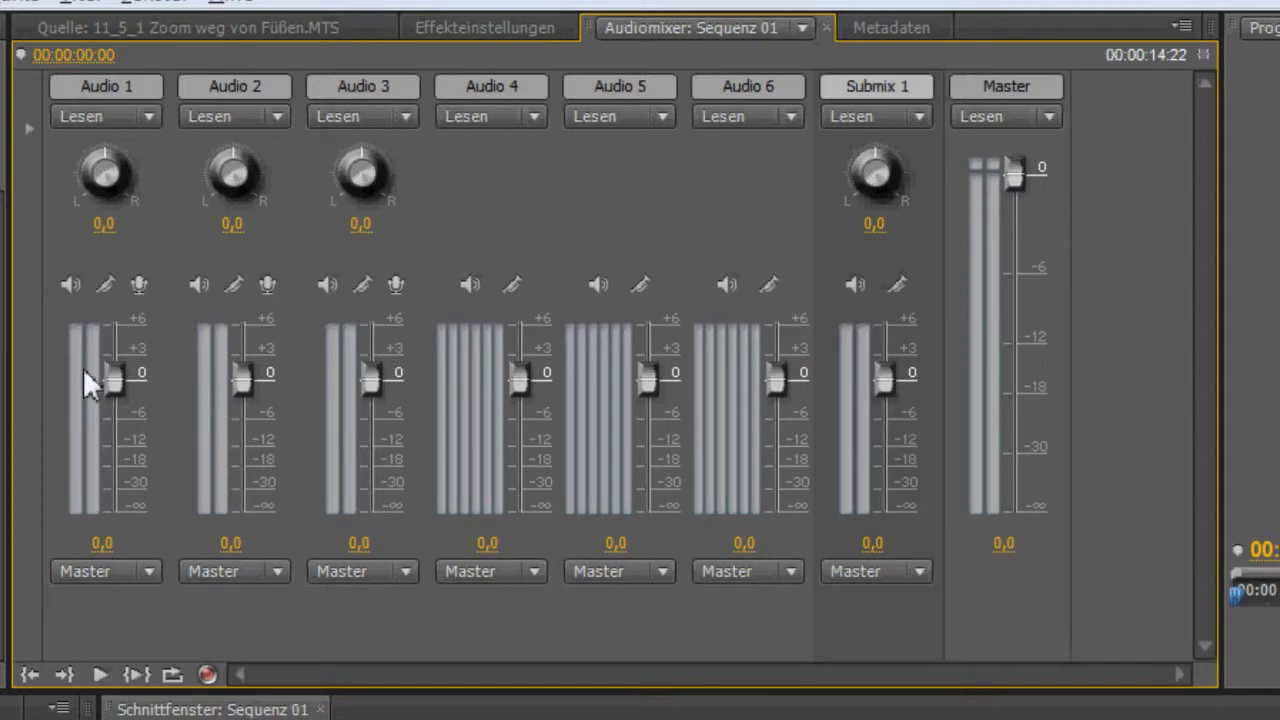
Pull the Audio 1 fader down to -∞ and play the sequence to test
drag(114, 378, 110, 573)
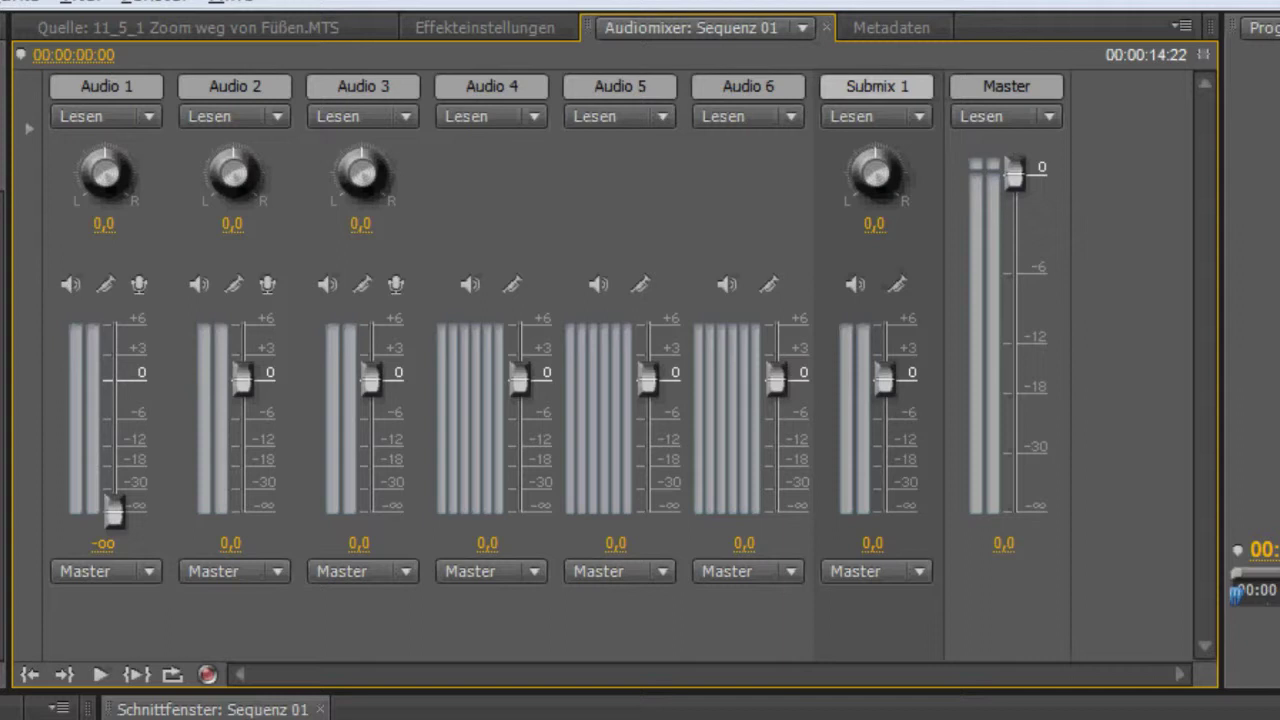
key(space)
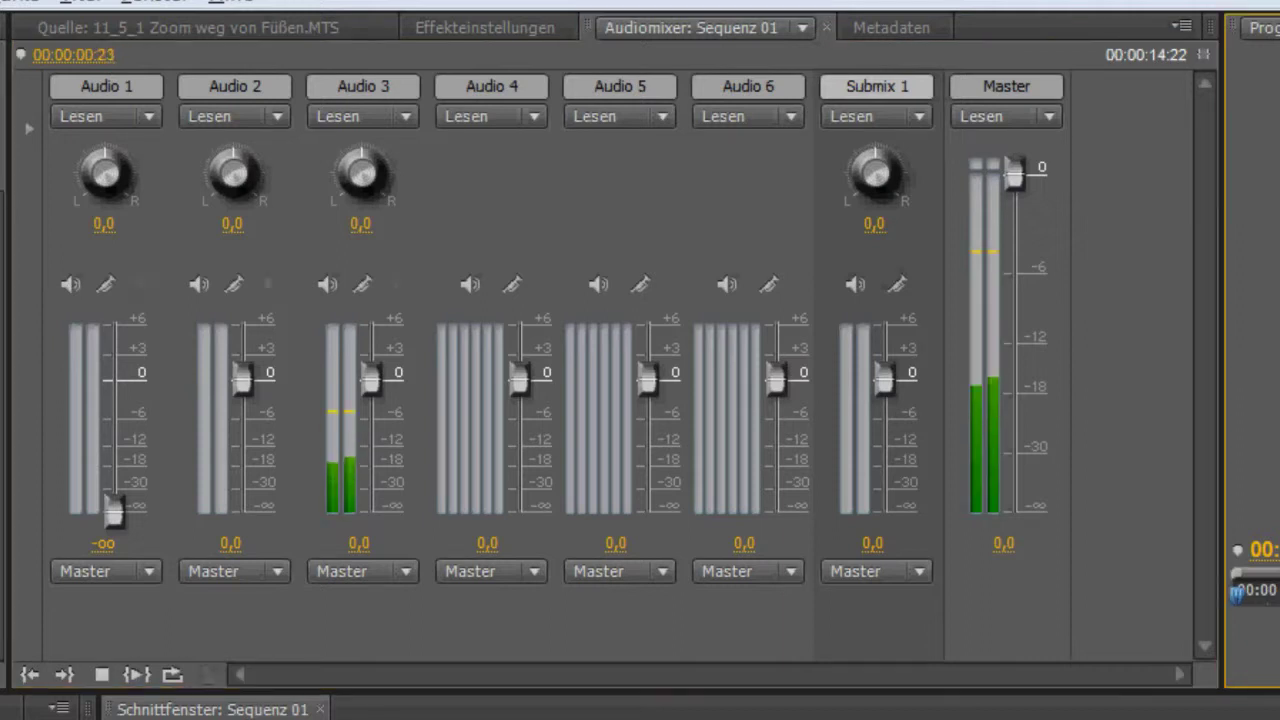
key(space)
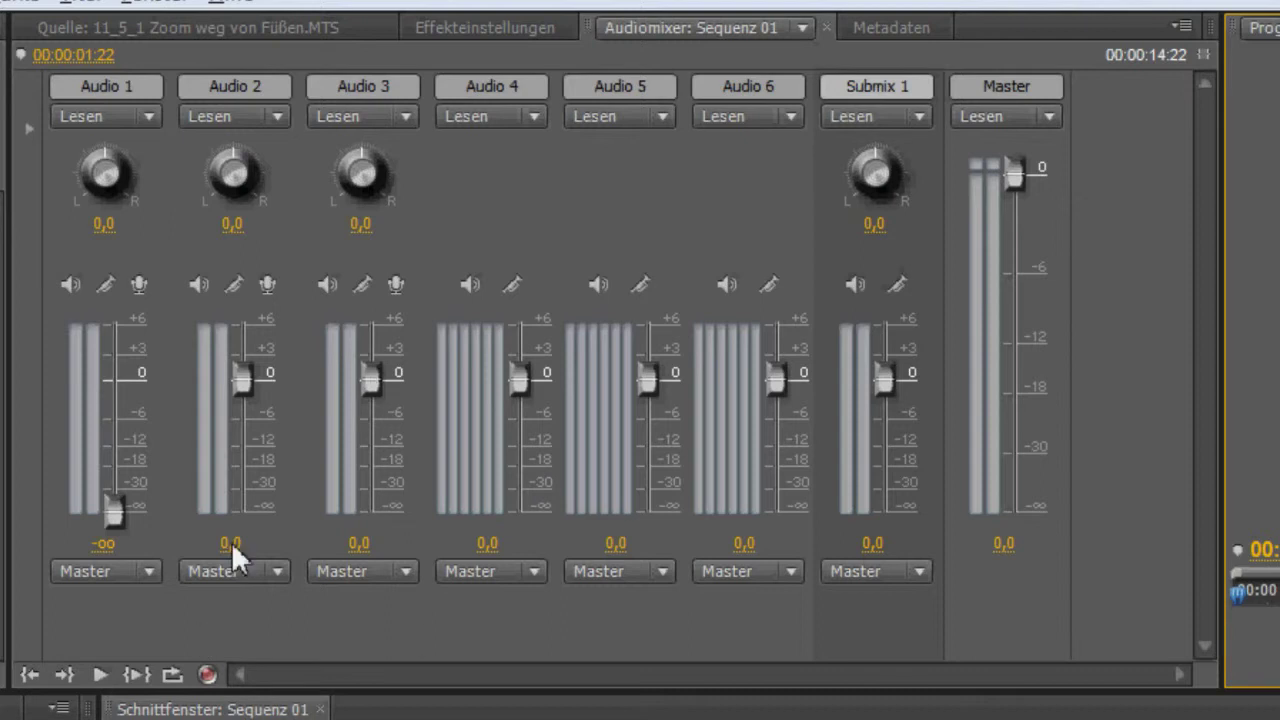
Silence Audio 3, replay from the start, then restore Audio 1 to 0 dB
drag(370, 380, 370, 512)
key(shift+3)
key(Home)
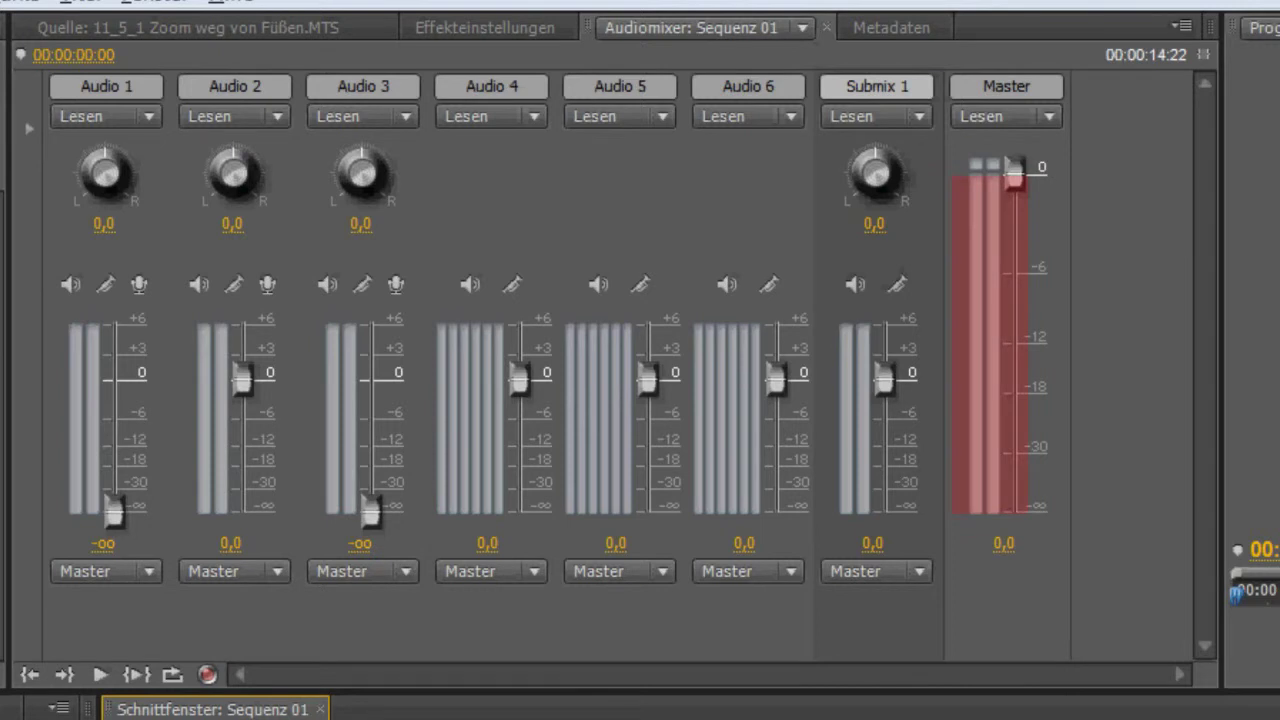
key(space)
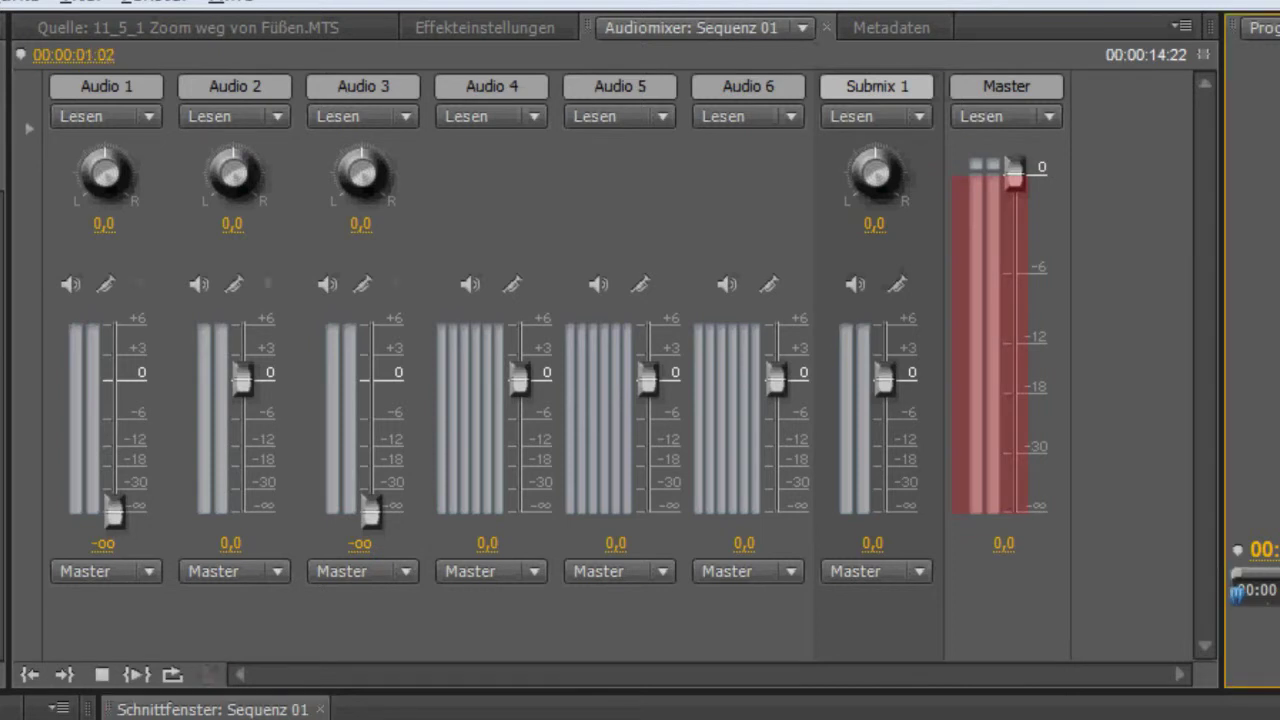
key(space)
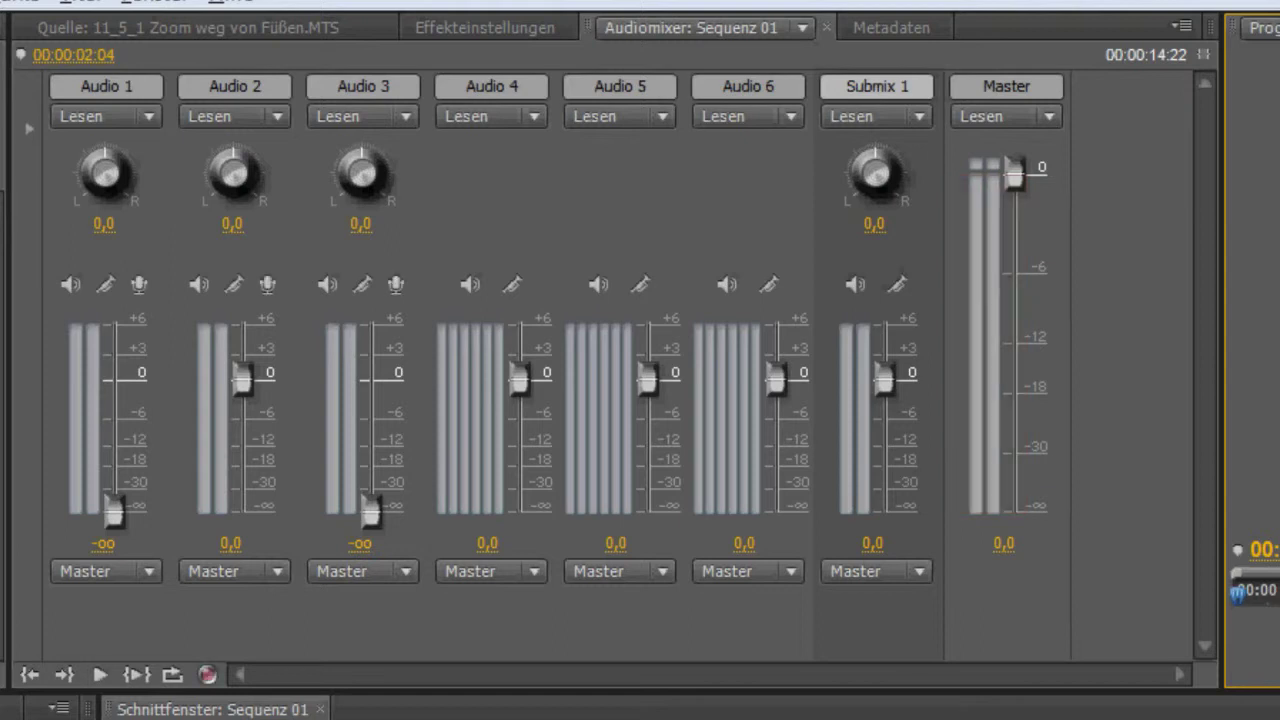
key(shift+3)
key(Home)
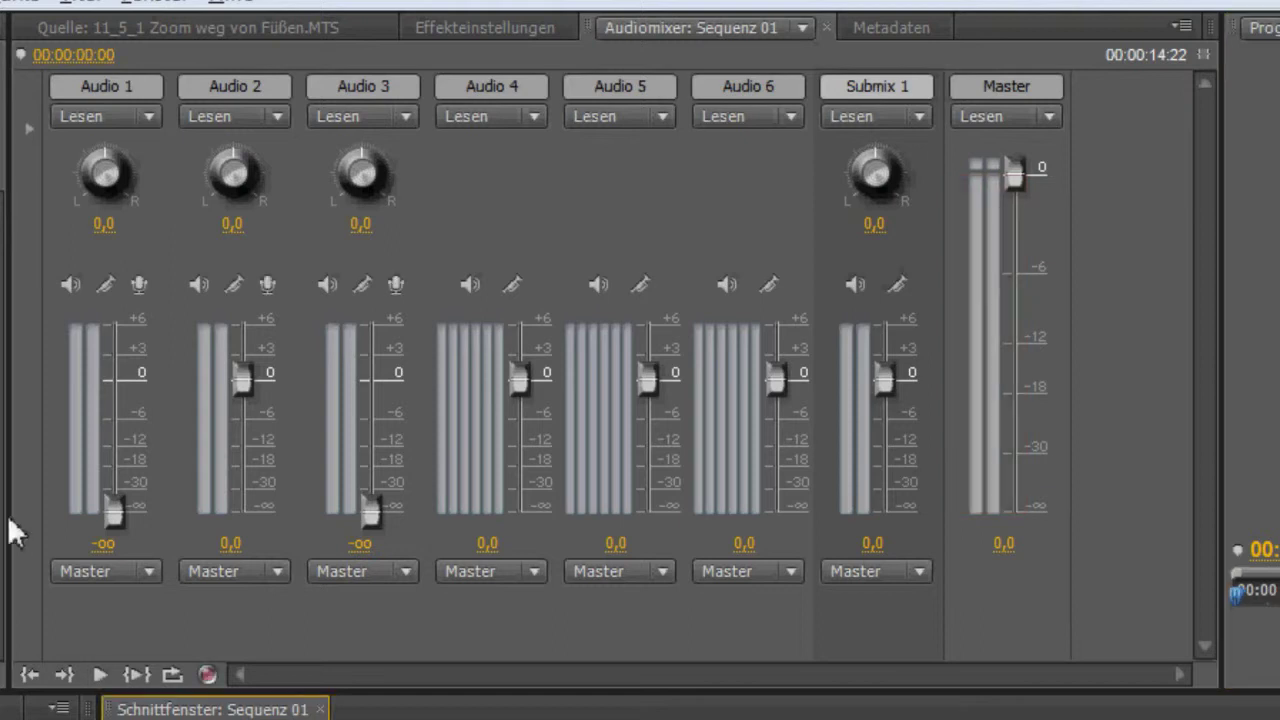
drag(113, 512, 115, 388)
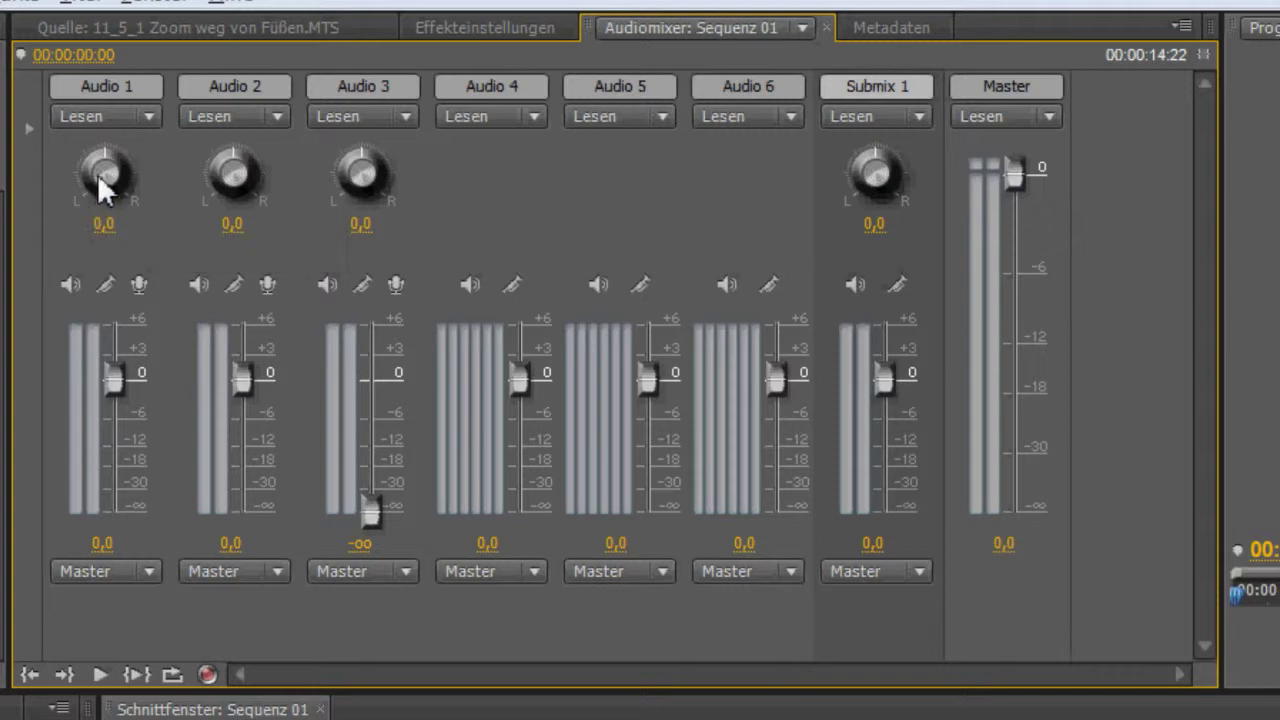
Pan Audio 1 fully left to -100 and raise Audio 3 to about -5,1 dB
drag(106, 177, 26, 180)
drag(370, 512, 370, 413)
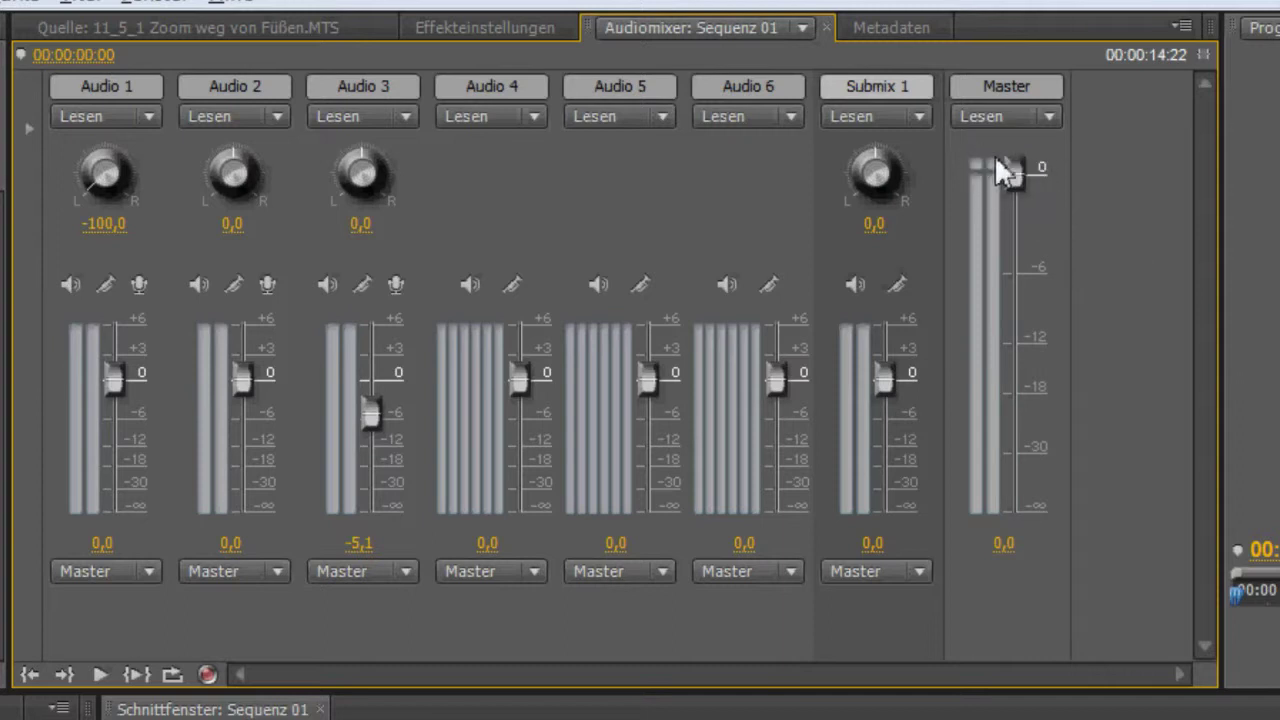
Play the mix while lowering Master slightly, then stop and return to the sequence start
key(space)
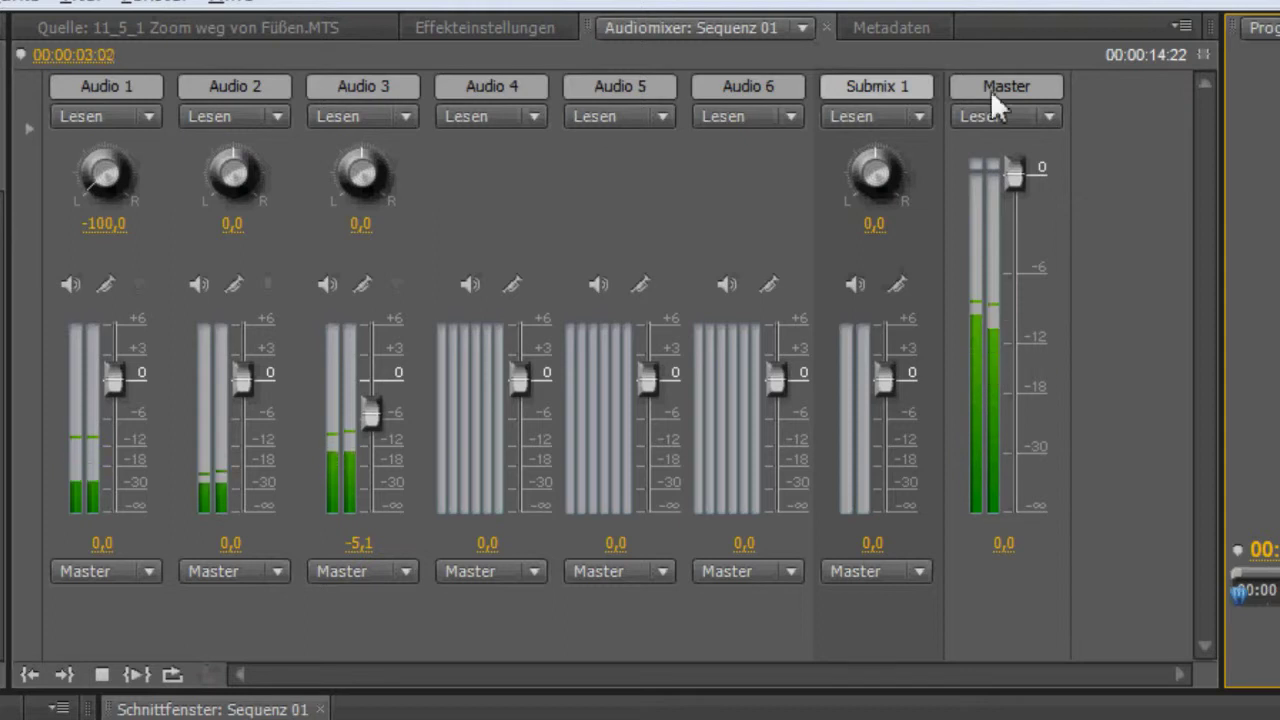
mouse_move(1014, 178)
mouse_down()
mouse_move(1017, 210)
mouse_move(1018, 158)
mouse_up()
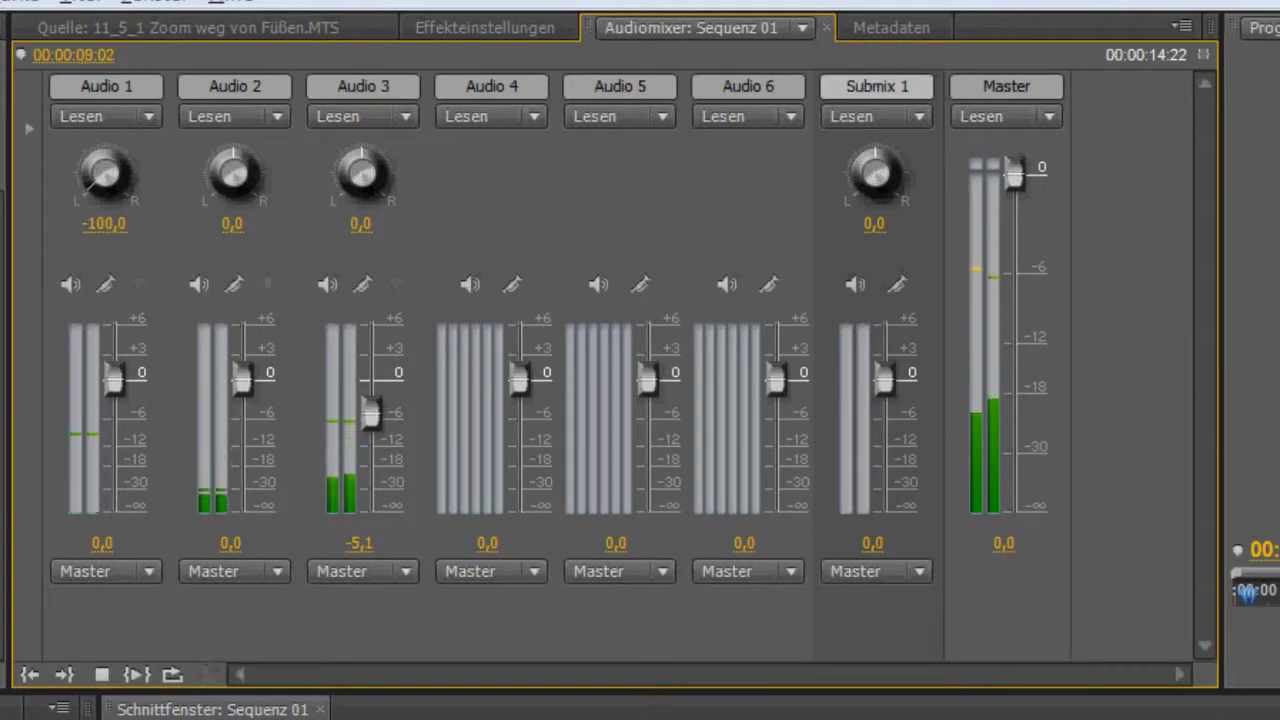
click(1250, 330)
key(space)
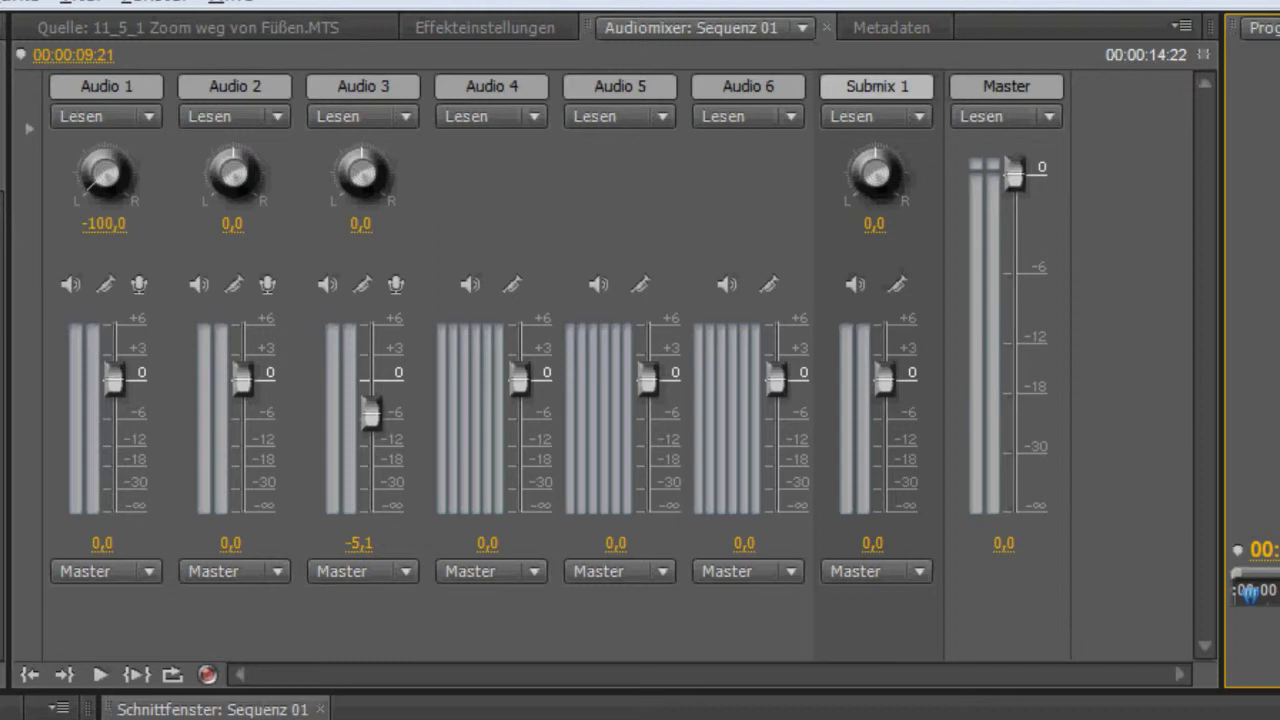
key(shift+3)
key(Home)
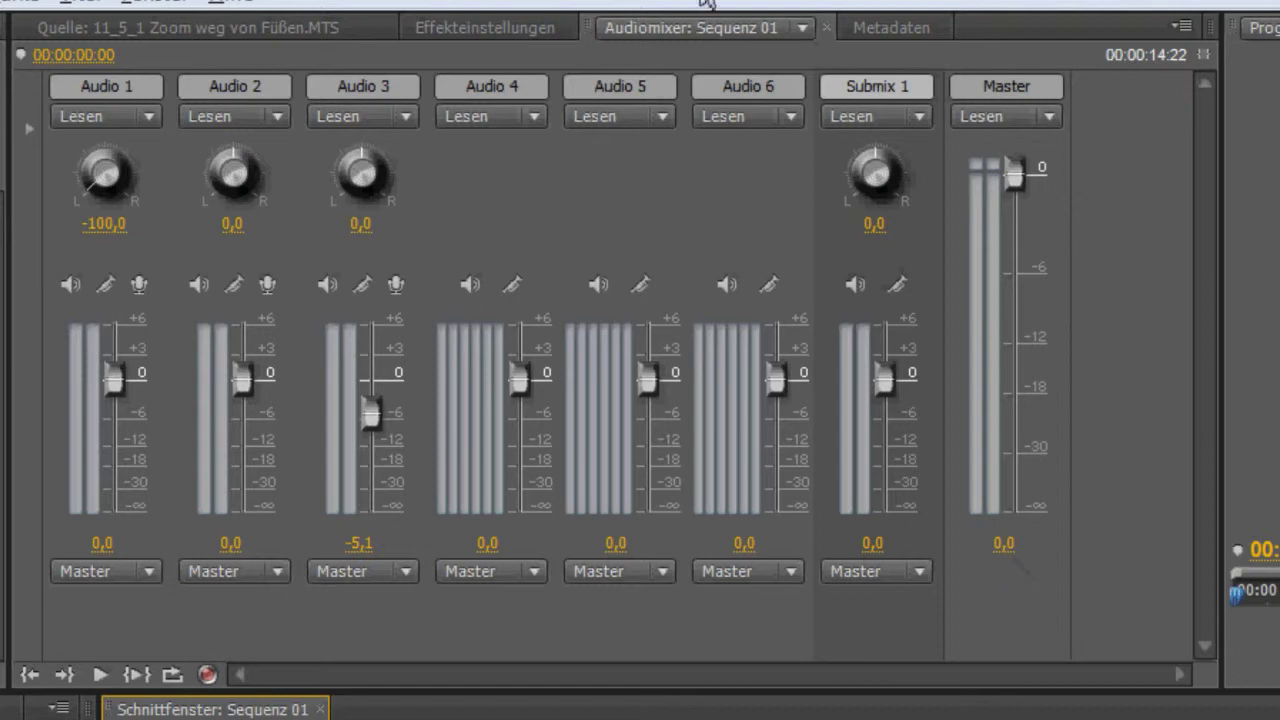
Reset the Master volume and route Audio 1 and Audio 2 outputs to Submix 1
drag(1014, 165, 1014, 170)
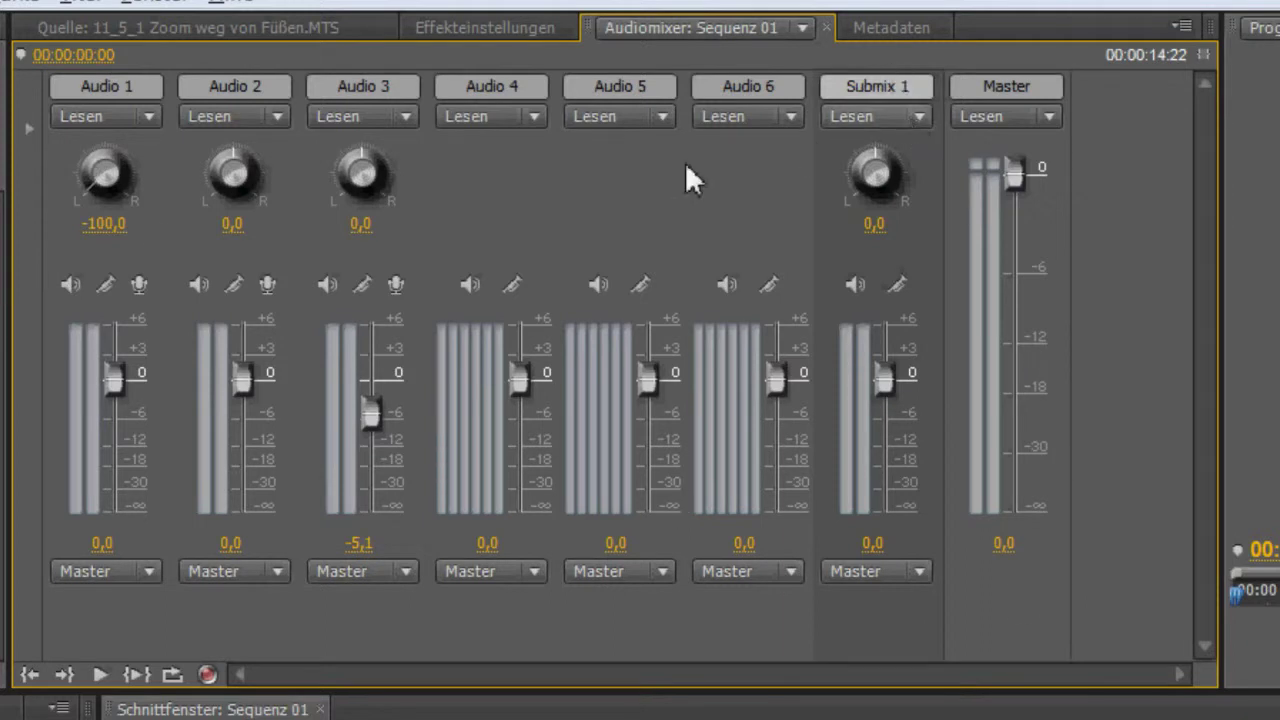
click(152, 572)
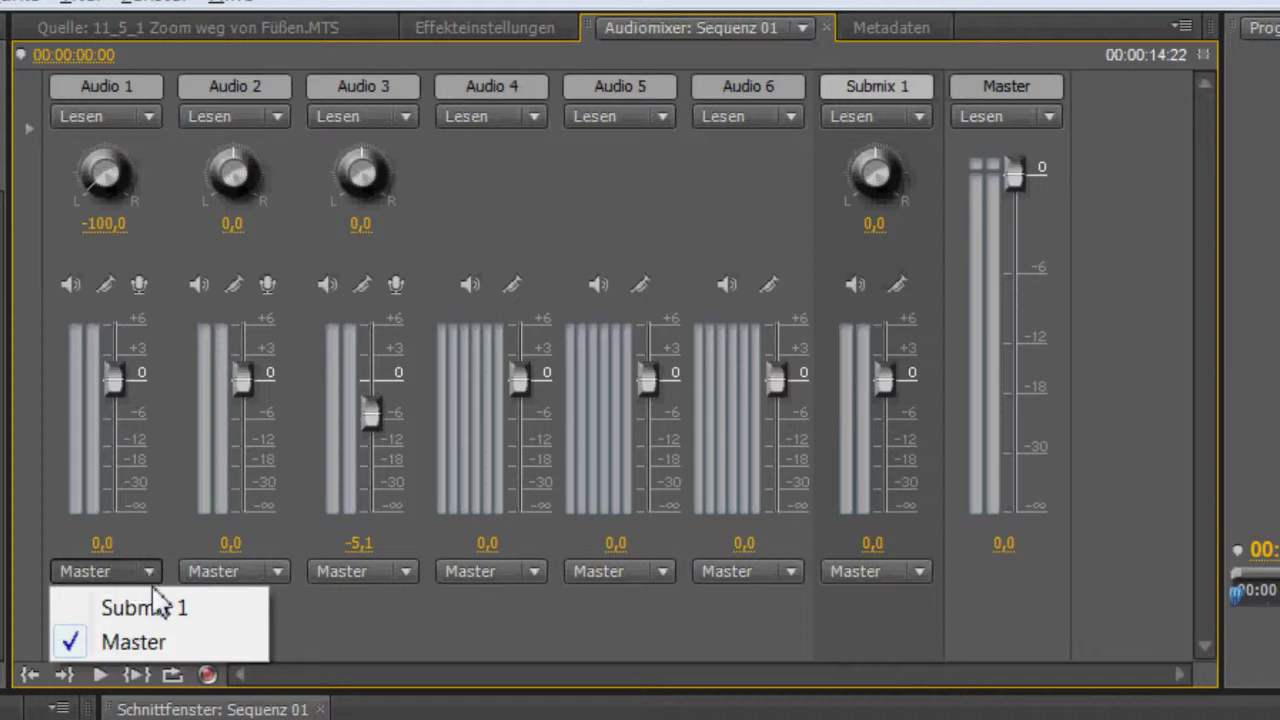
click(160, 610)
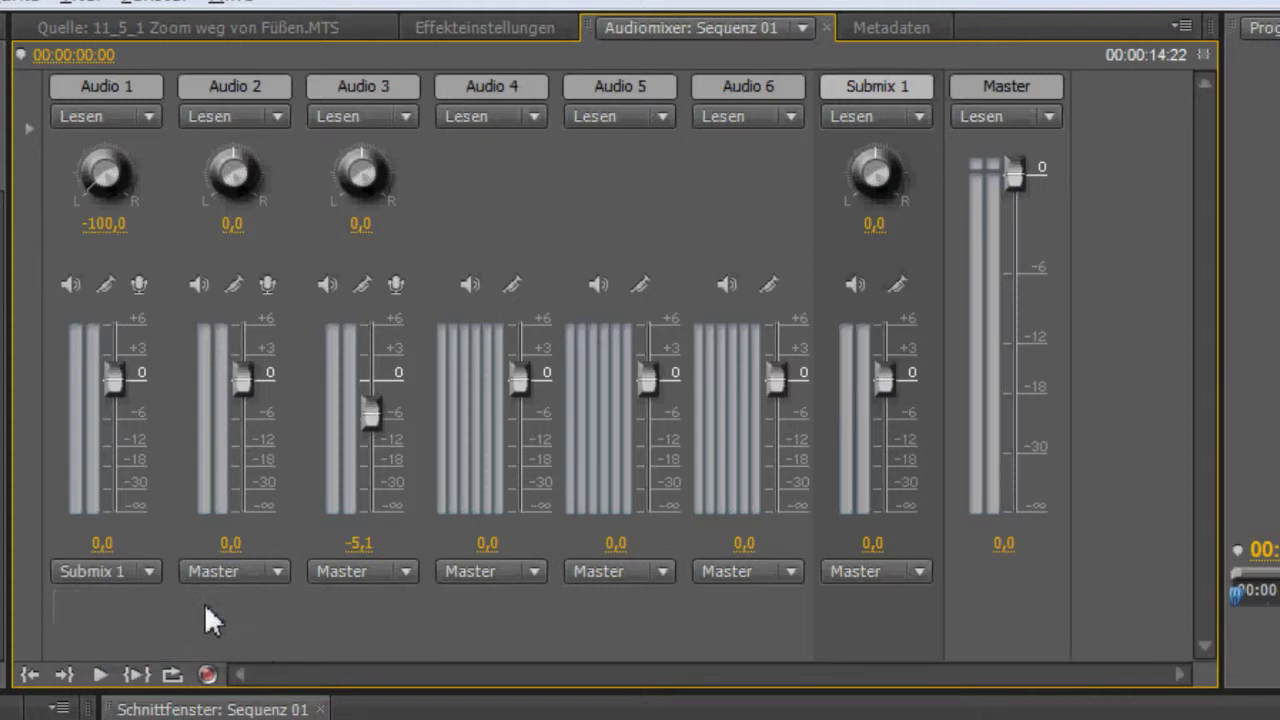
click(284, 566)
click(284, 608)
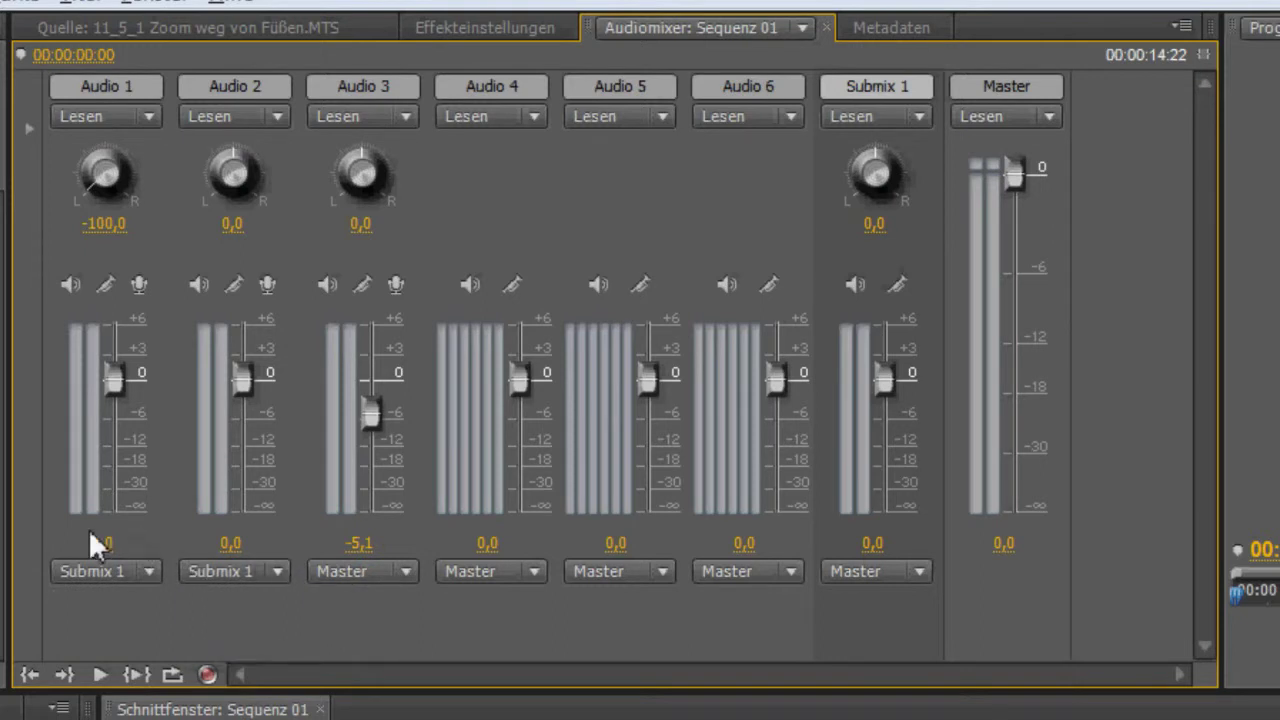
Lower the Submix 1 fader to about -6 dB
click(106, 285)
click(897, 285)
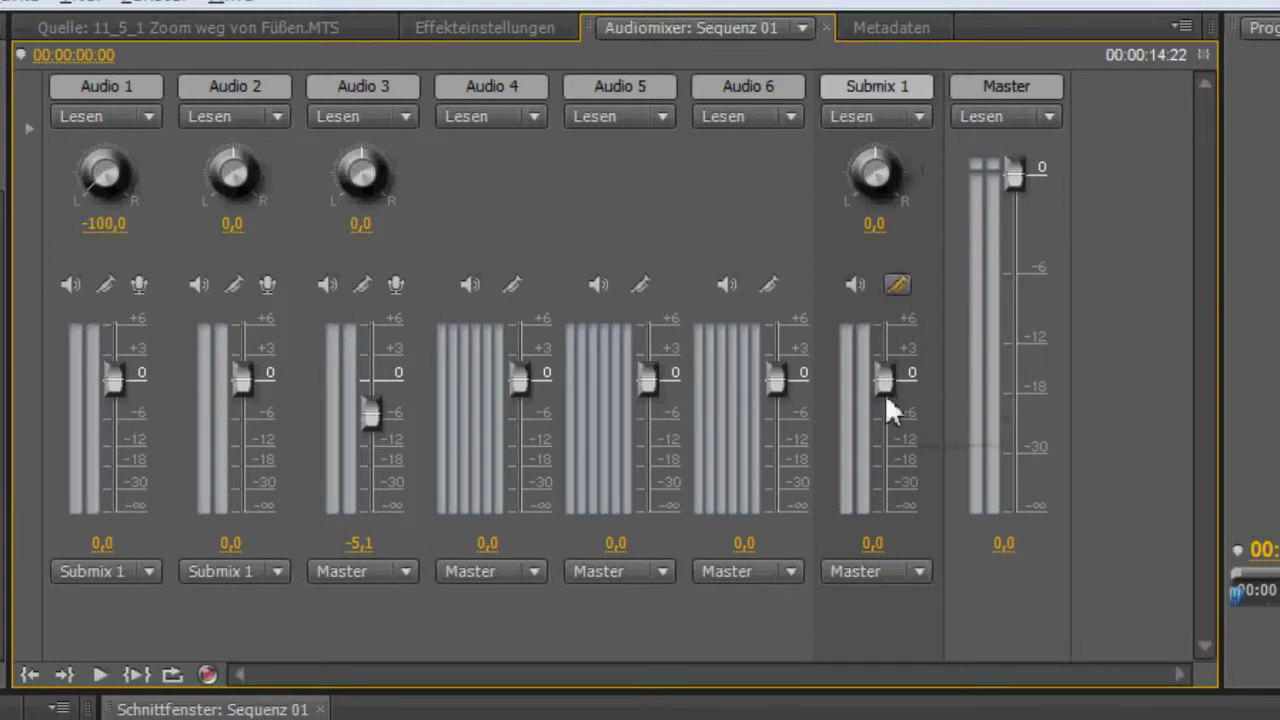
drag(885, 378, 902, 436)
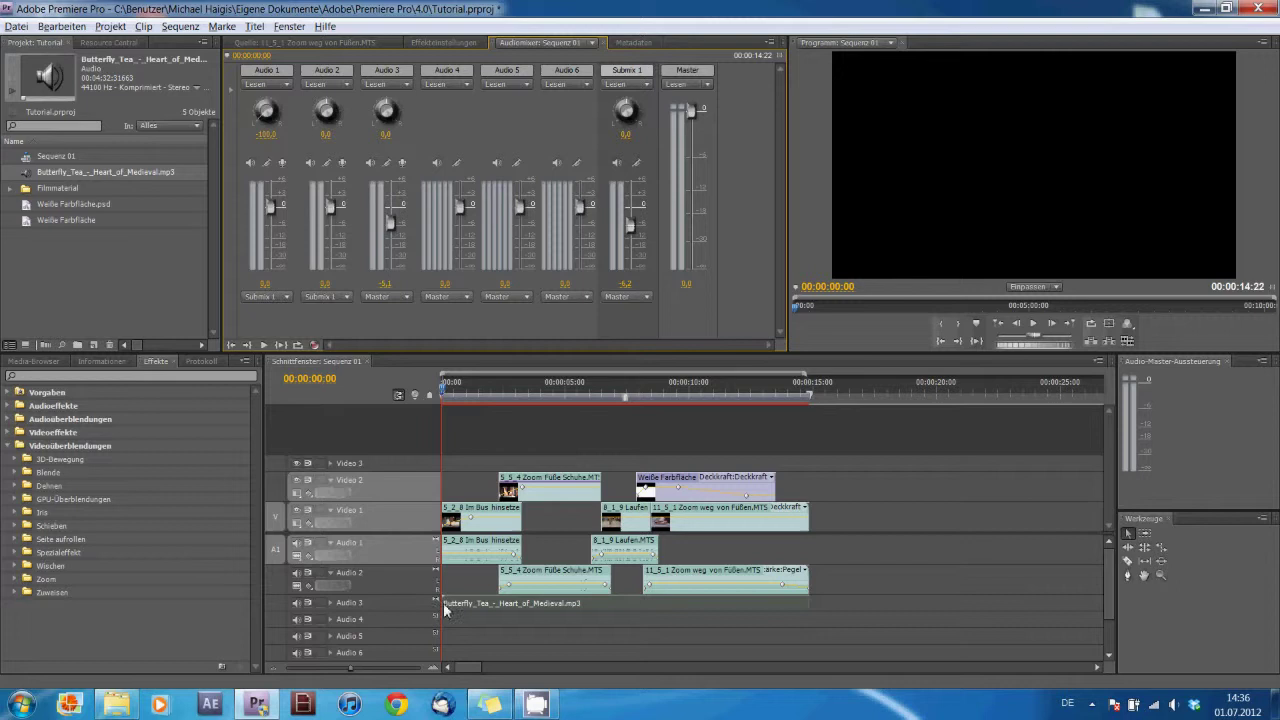
Lower Submix 1 to -7,0 dB and place the playhead at 00:00:03:24
drag(630, 226, 630, 230)
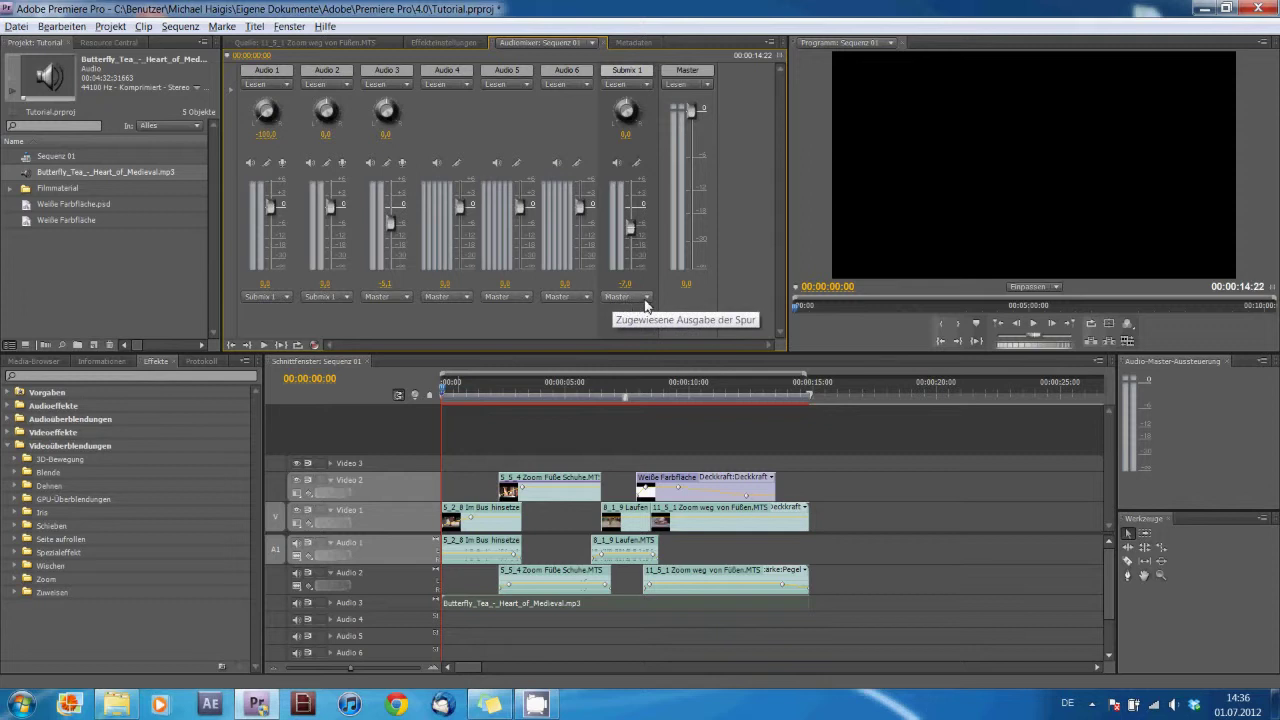
click(644, 297)
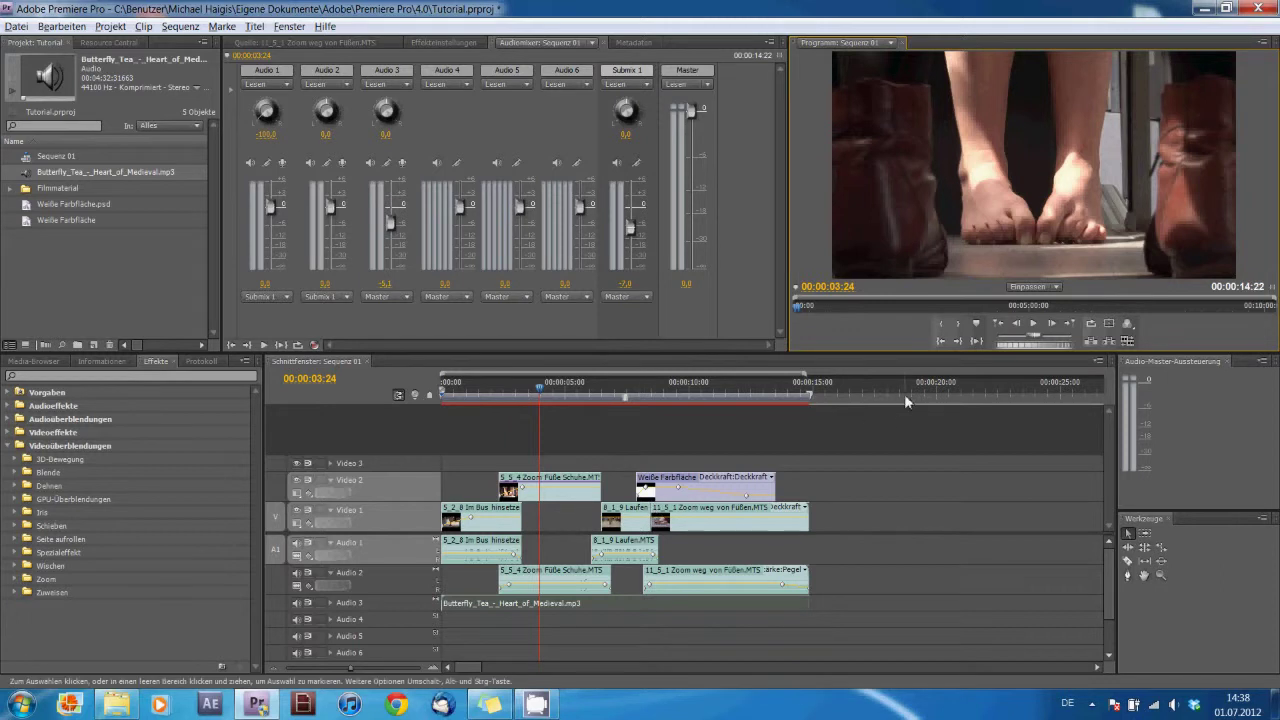
Select the Video 1/2 and Audio 1/2 clips and shift them +00:00:01:00, leaving the music
click(863, 476)
drag(863, 476, 467, 588)
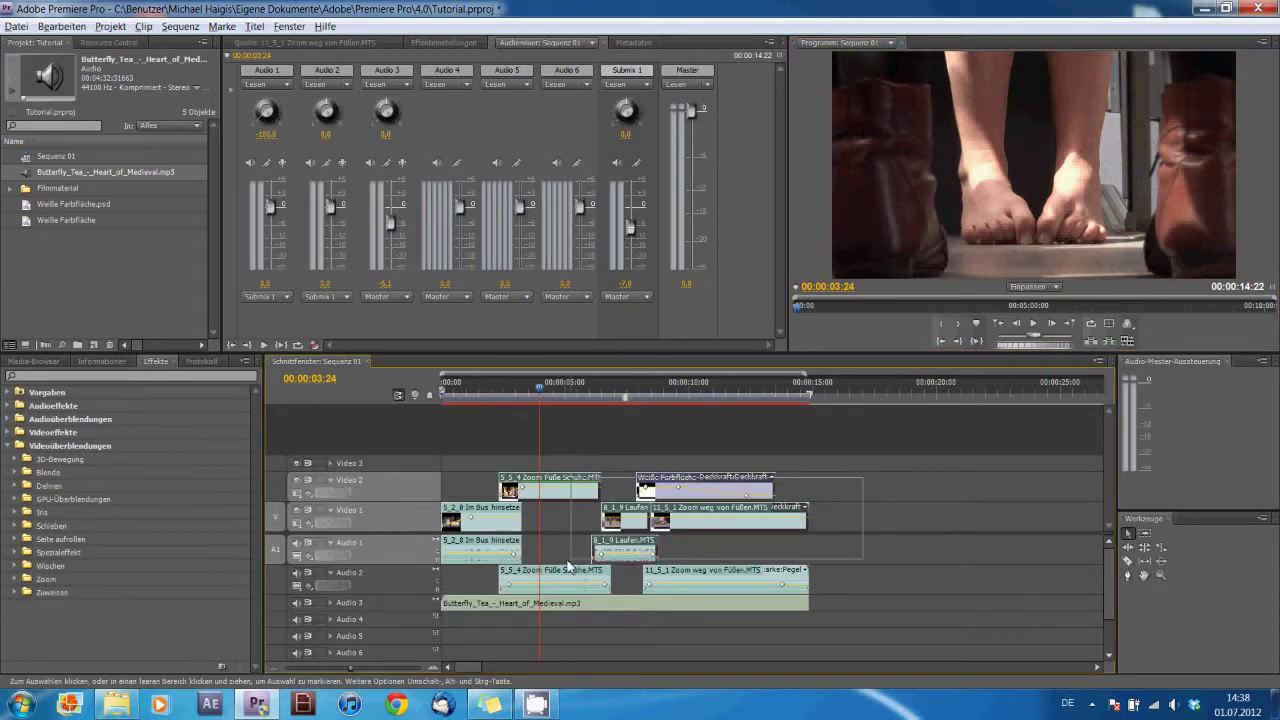
drag(528, 486, 545, 483)
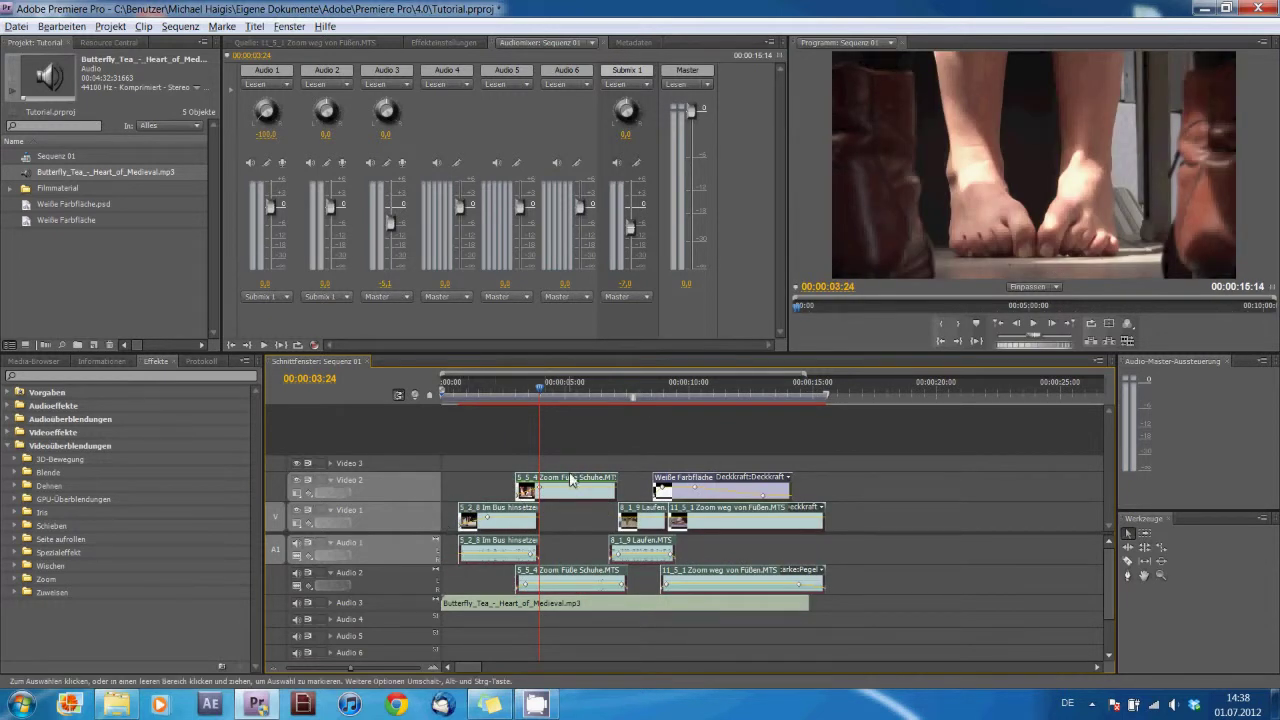
drag(578, 480, 603, 481)
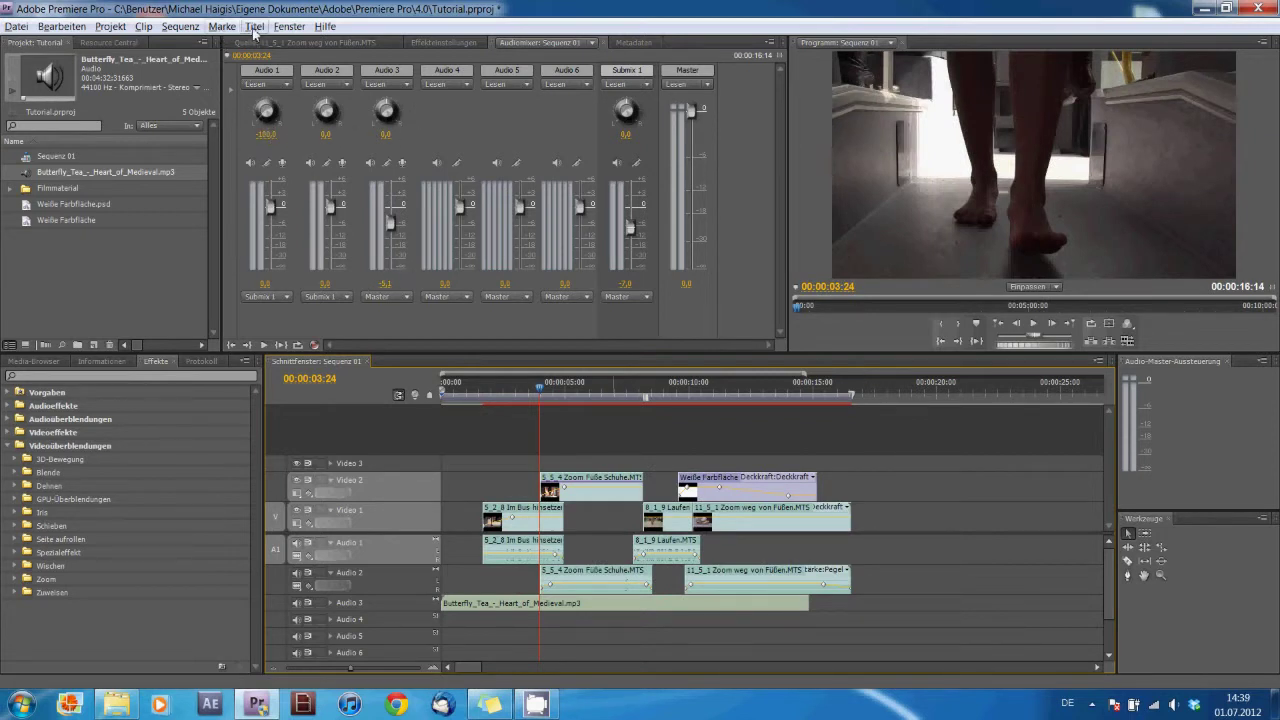
Create a new default still title named 'Mein erster Titel'
click(254, 28)
mouse_move(291, 50)
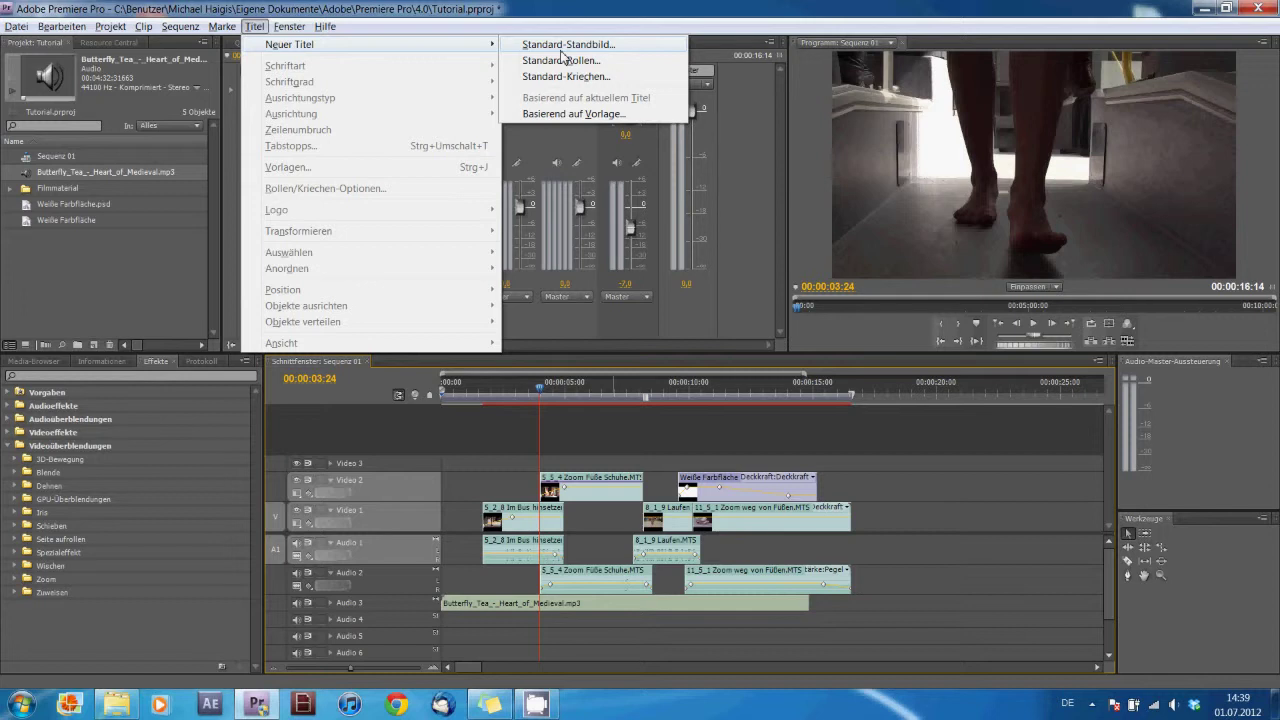
click(562, 48)
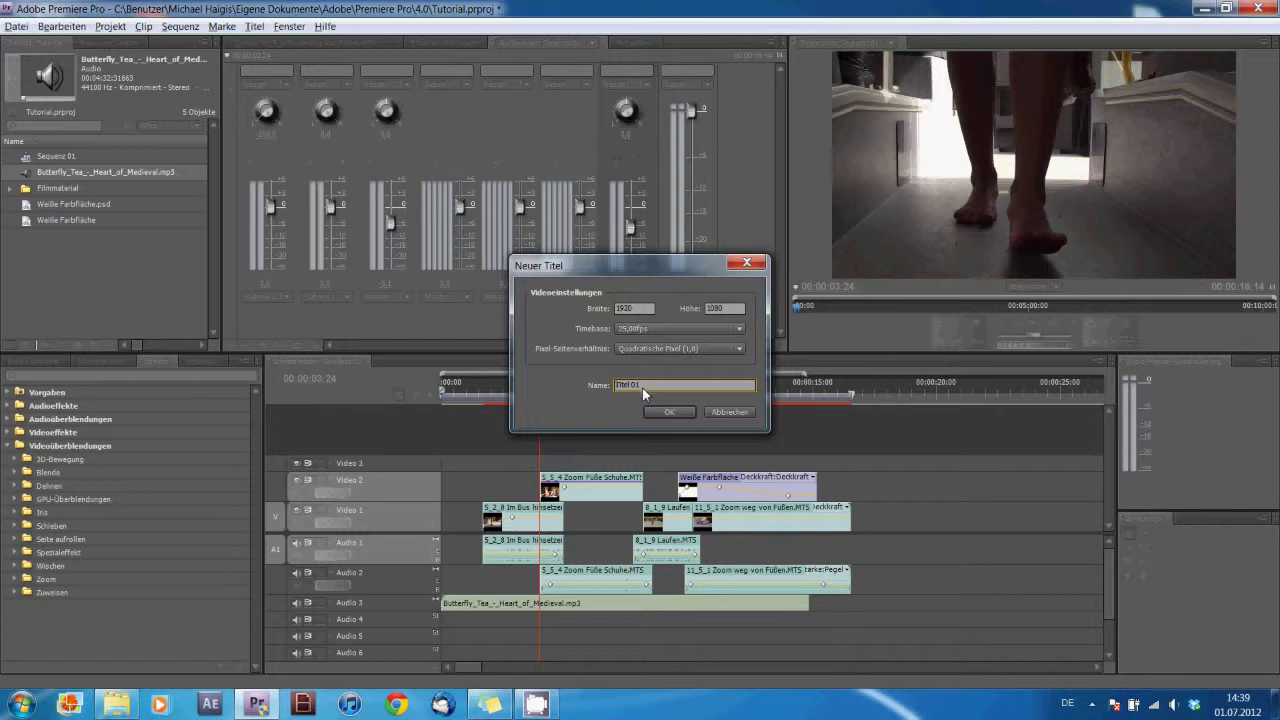
key(BackSpace)
text(T)
text(in)
text( erstel)
key(Return)
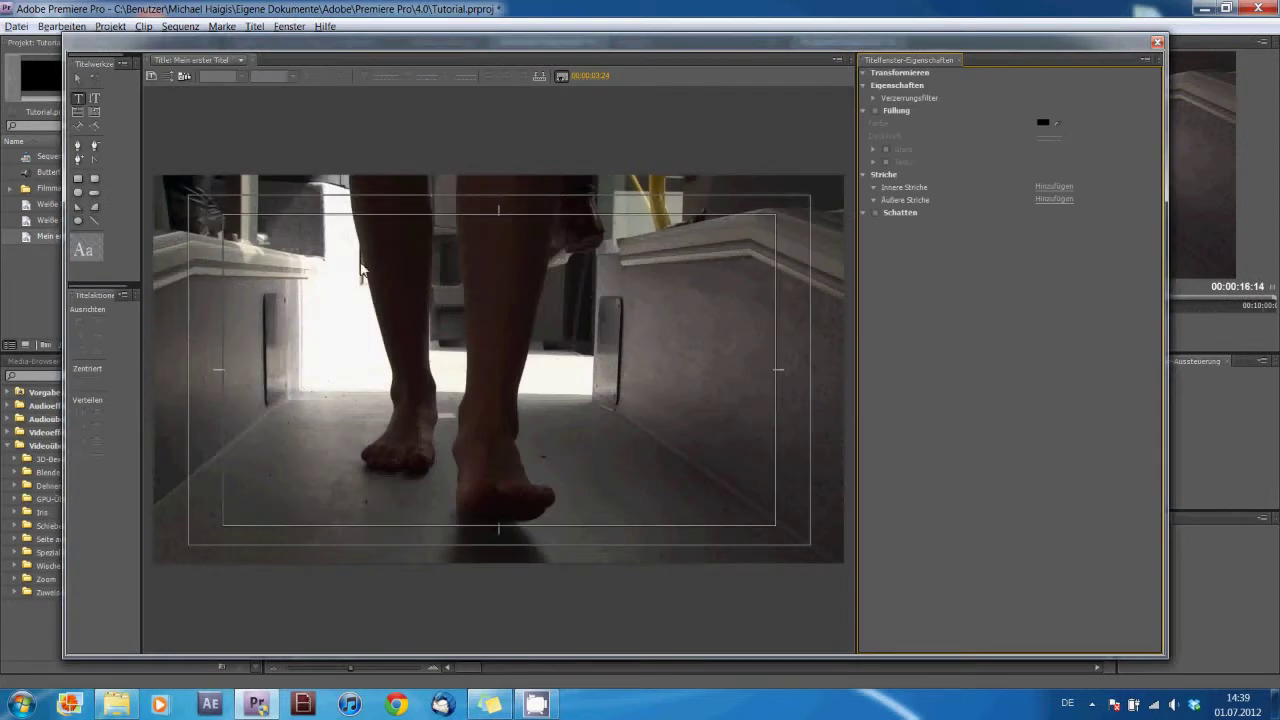
Add a 'Mein erster Film' text box, centre-aligned and centred vertically and horizontally
drag(293, 257, 675, 430)
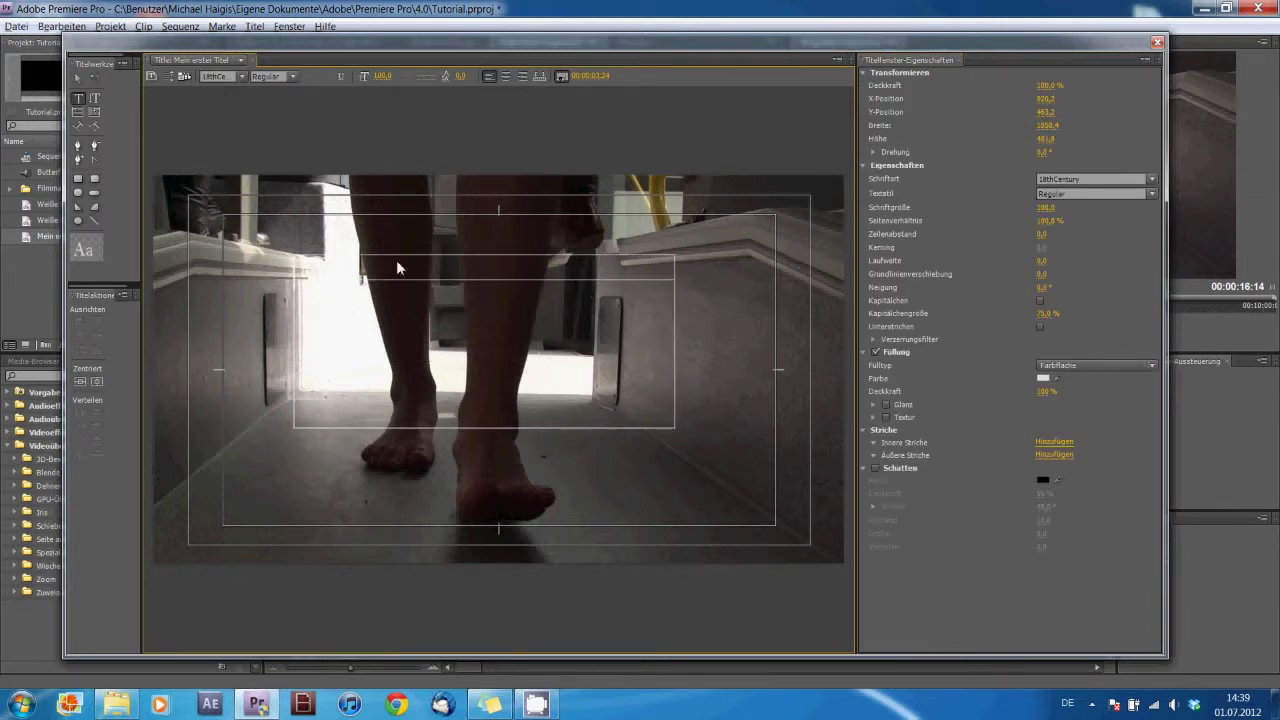
text(Hello erster Film)
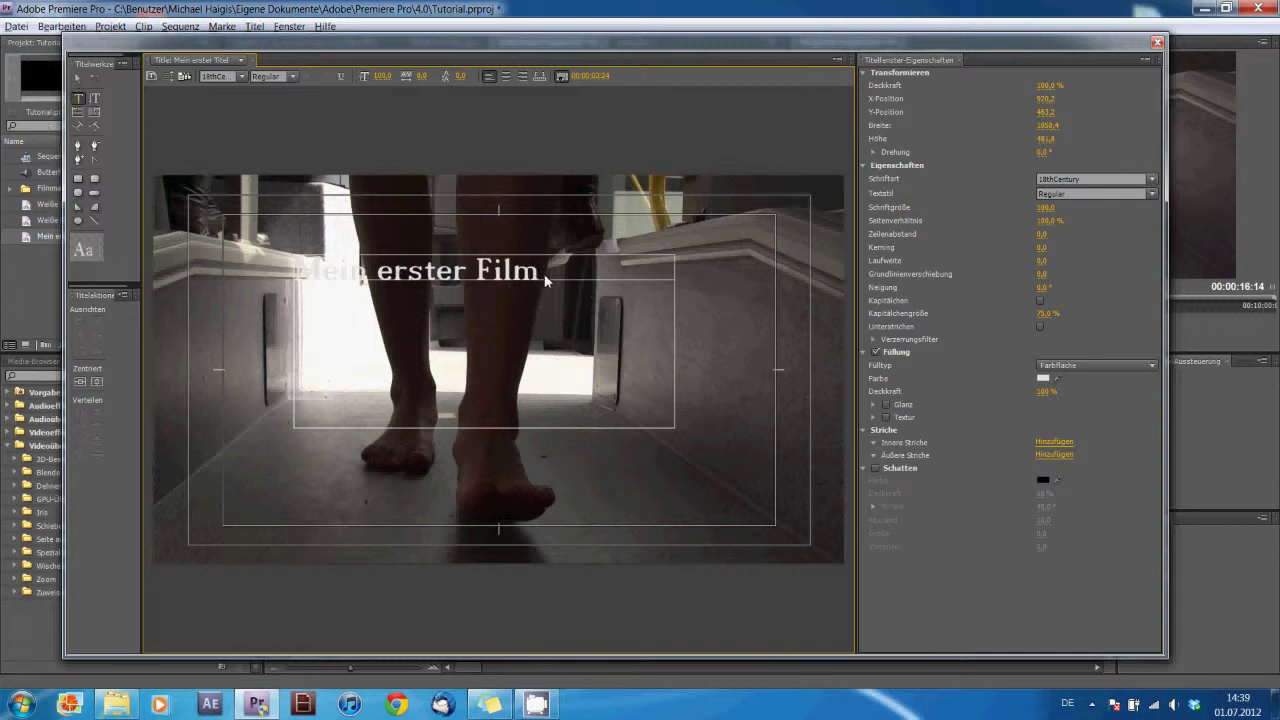
drag(548, 272, 300, 278)
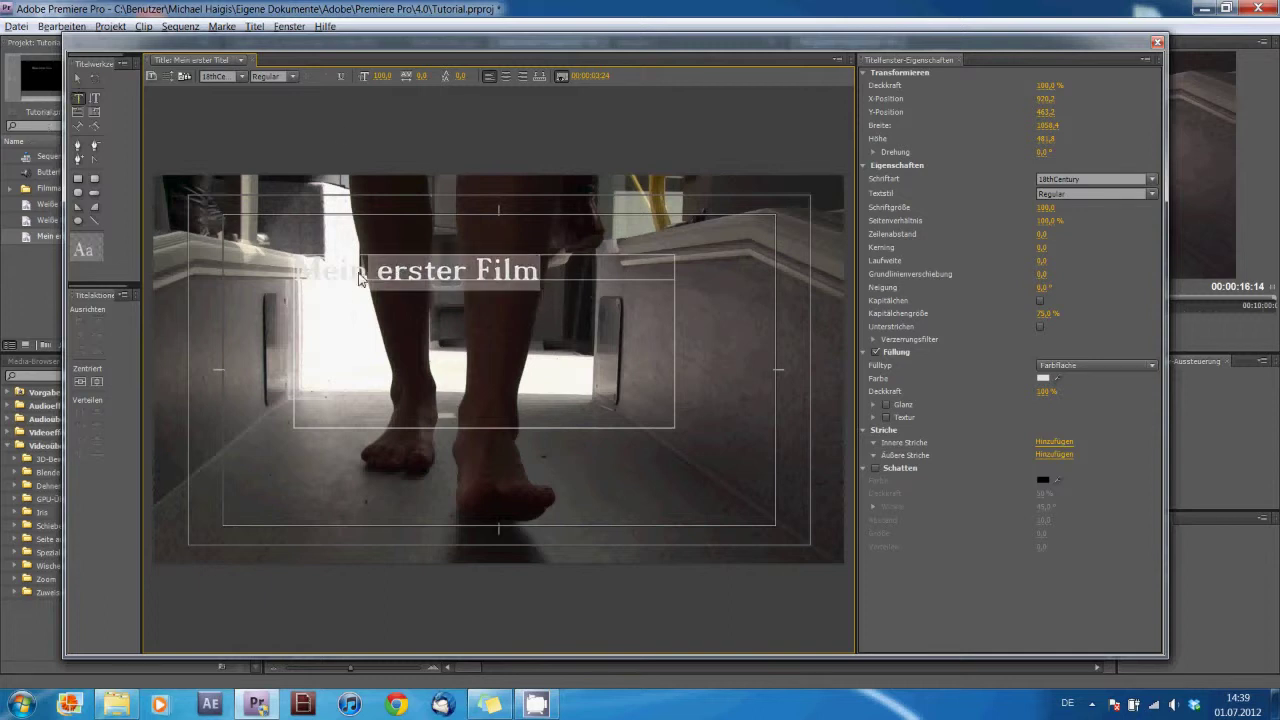
click(506, 76)
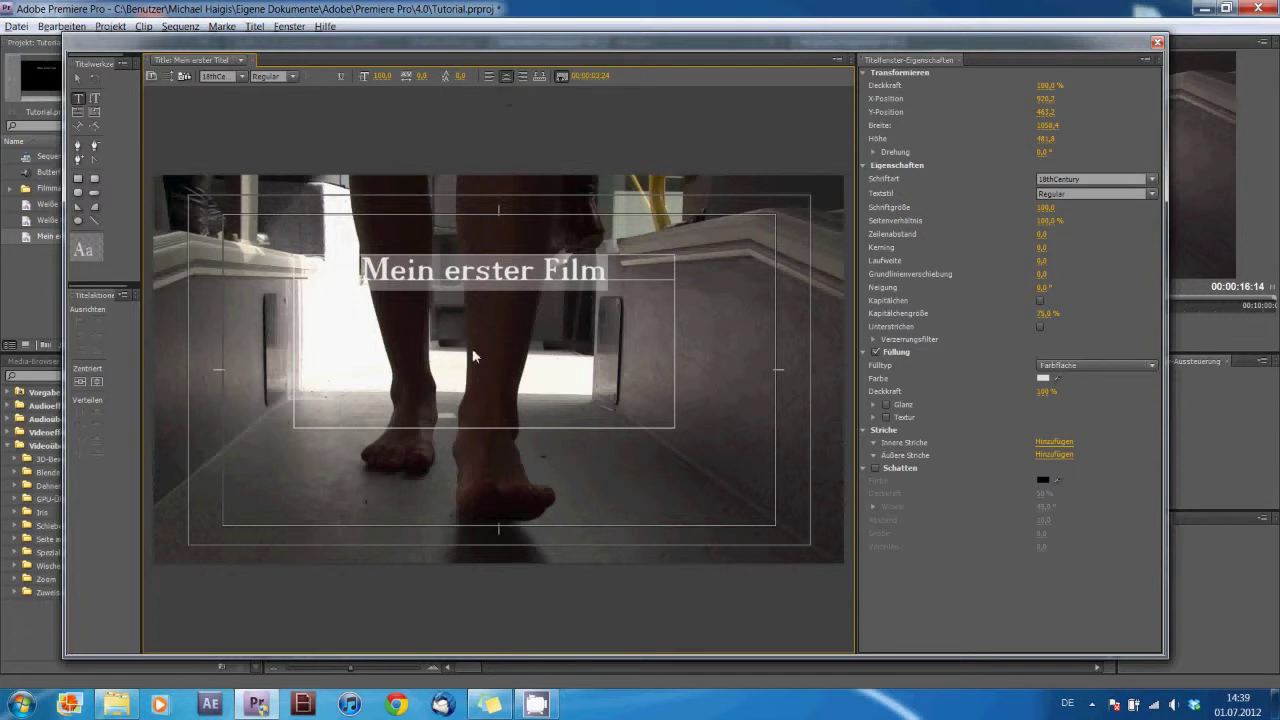
click(96, 382)
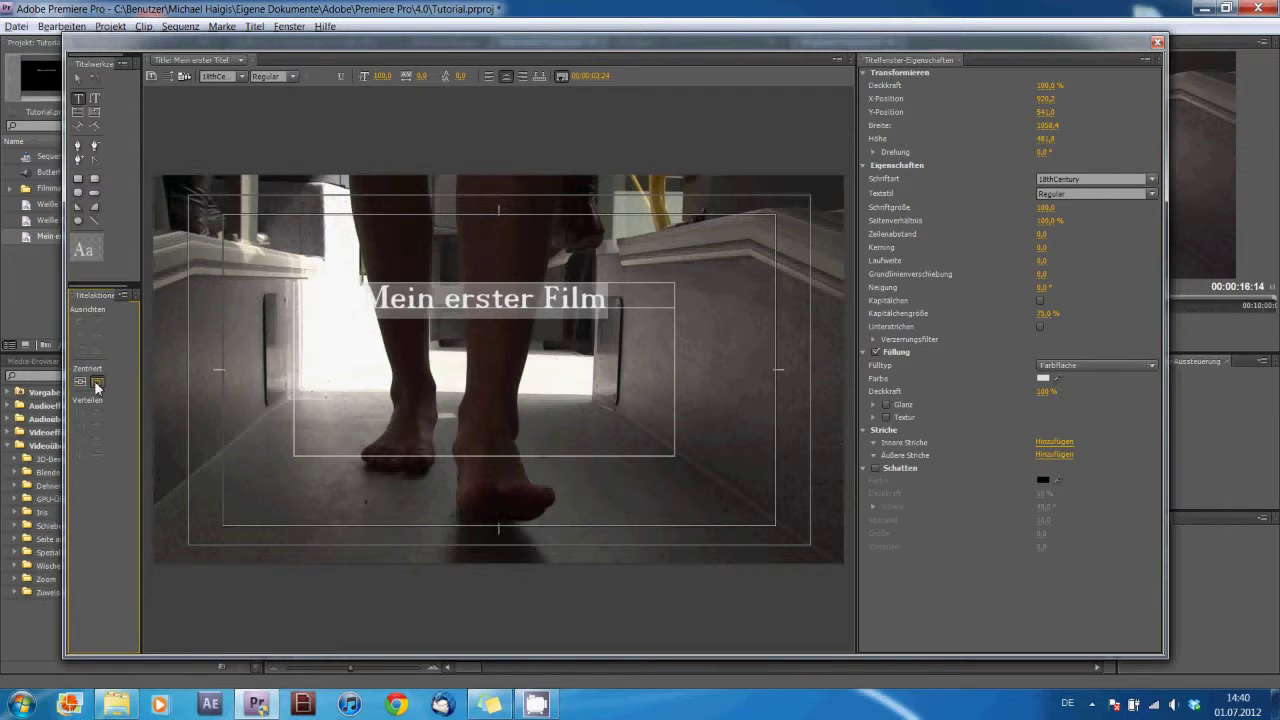
click(96, 384)
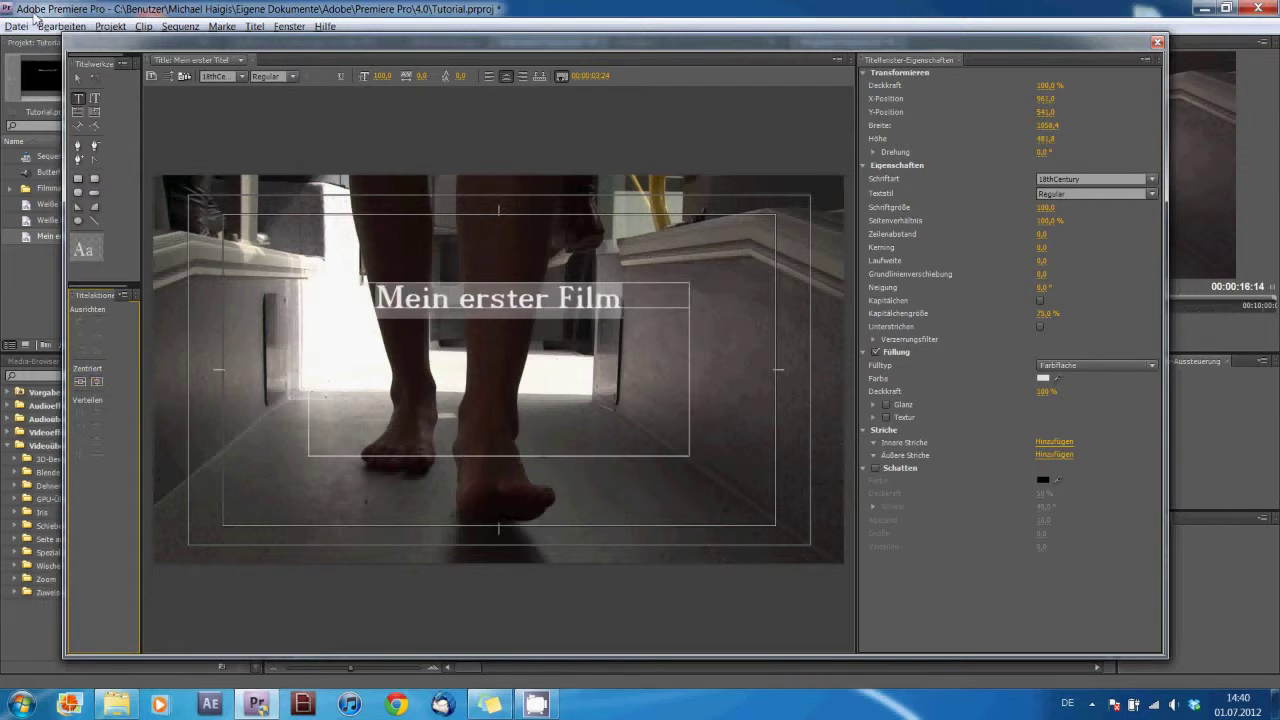
Shrink the title's text box from the bottom and close the title editor
click(78, 78)
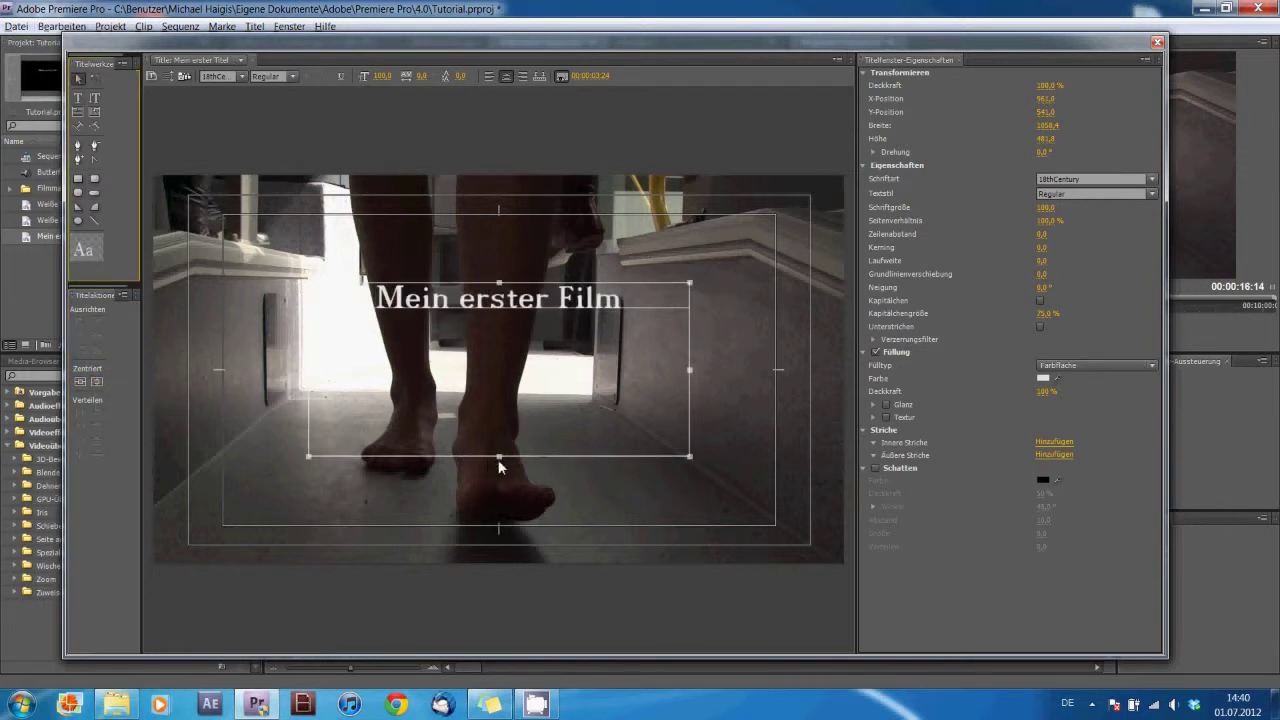
drag(501, 463, 497, 346)
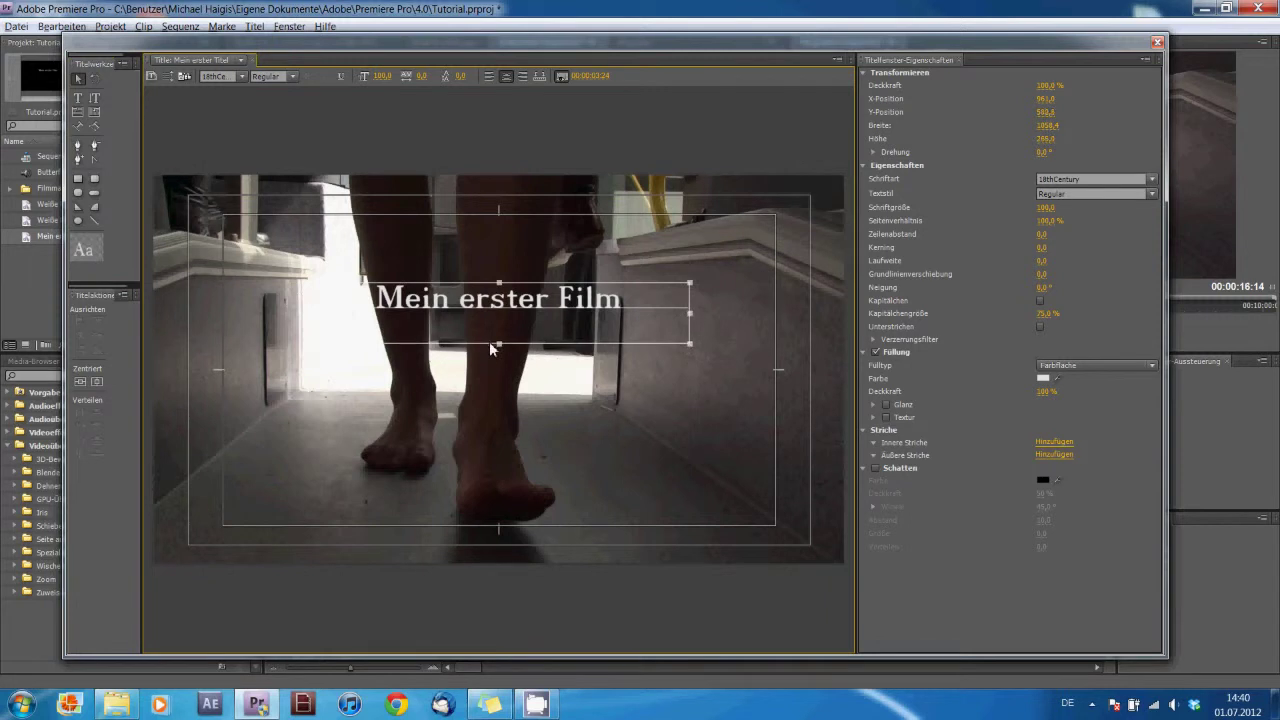
click(1157, 43)
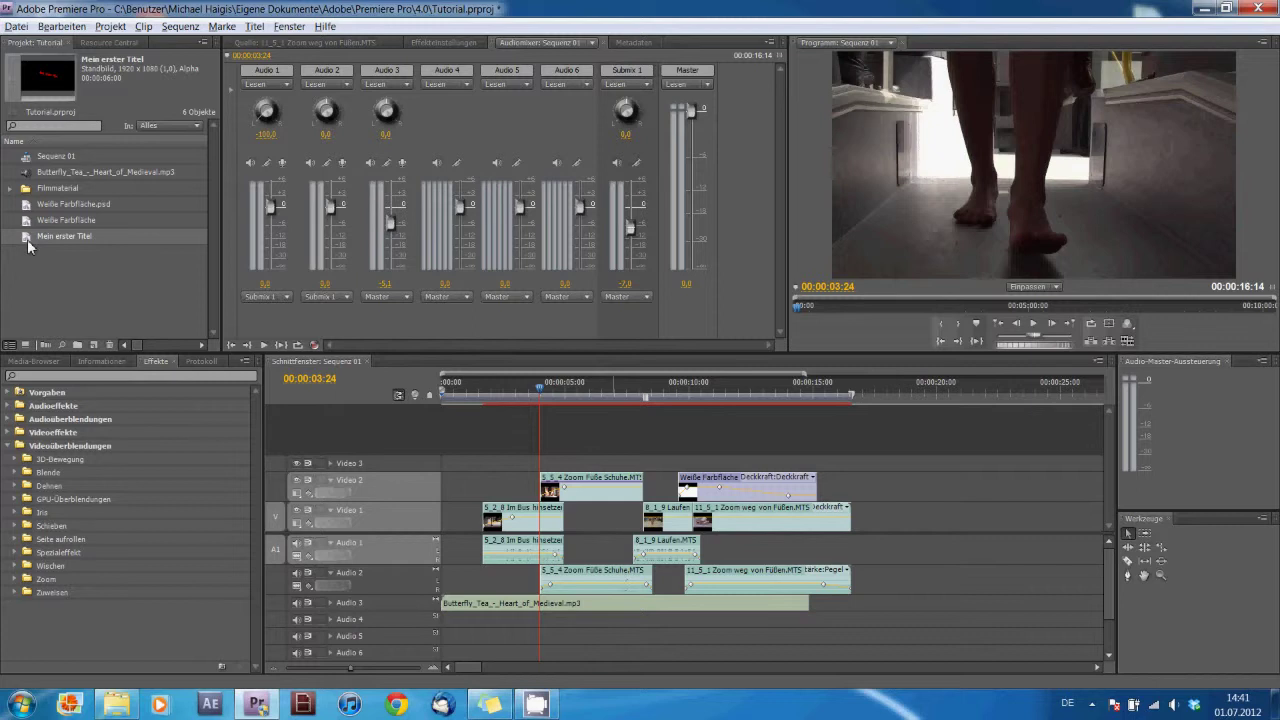
Place 'Mein erster Titel' at the start of Video 2 and trim about four seconds off its end
drag(27, 247, 436, 463)
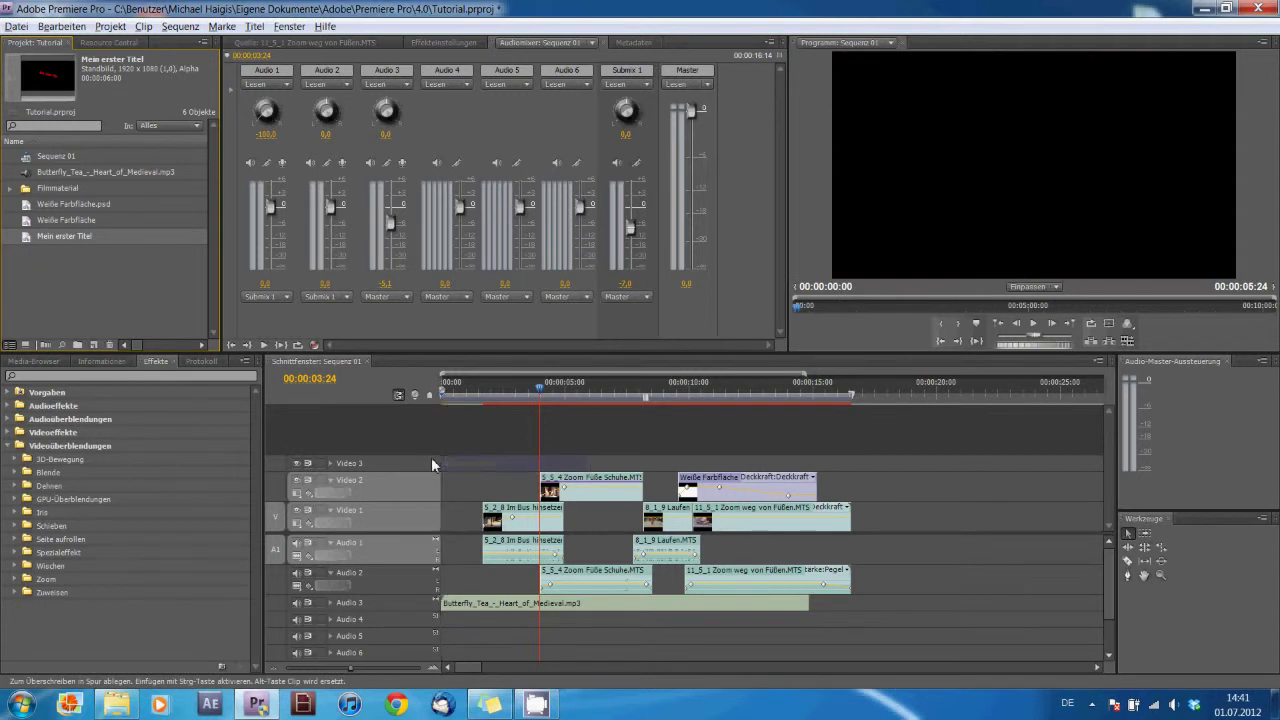
drag(590, 470, 488, 470)
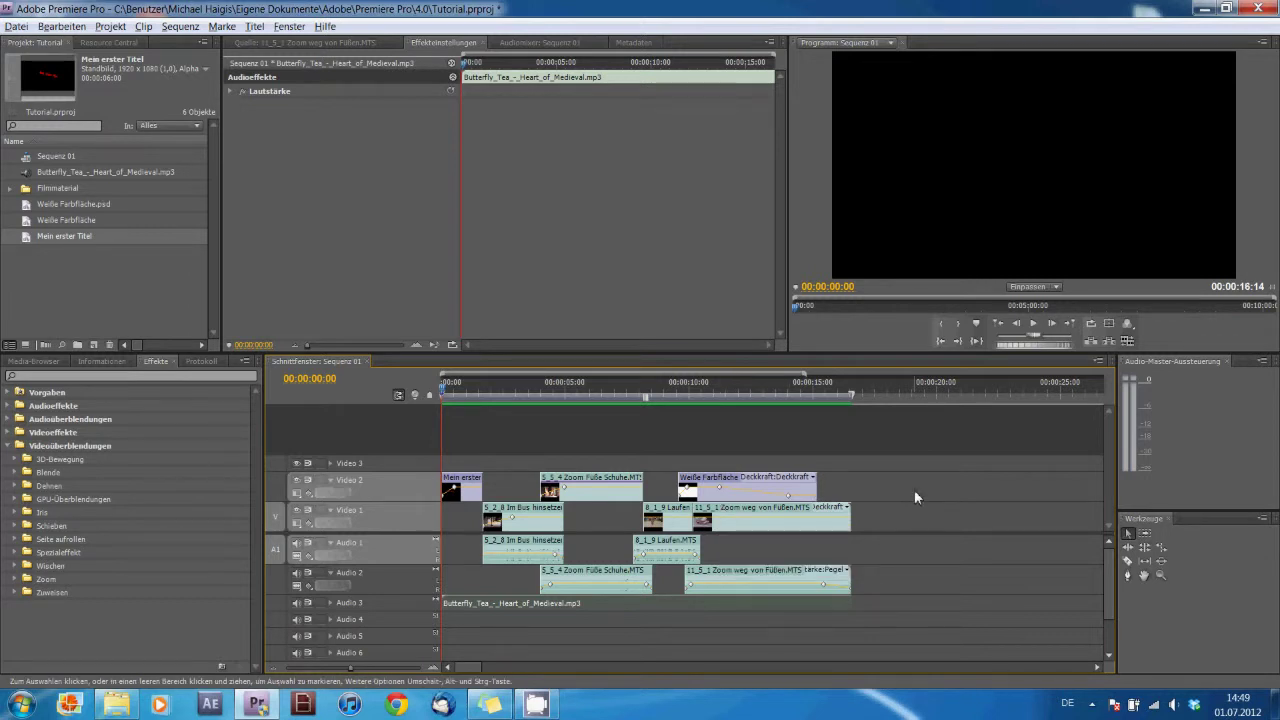
Open the sequence's export settings with Ctrl+M, keeping H.264 and the HDTV 1080p 25 preset, and open the output name dialog
key(ctrl+m)
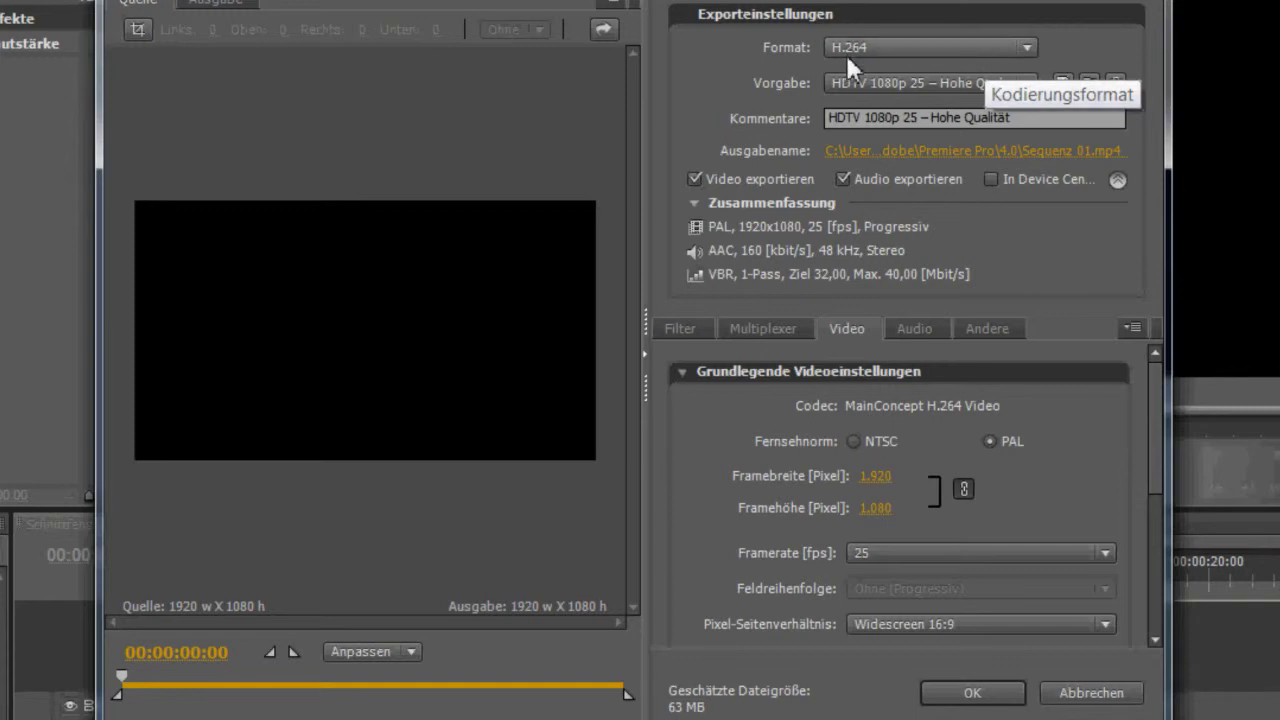
click(1027, 48)
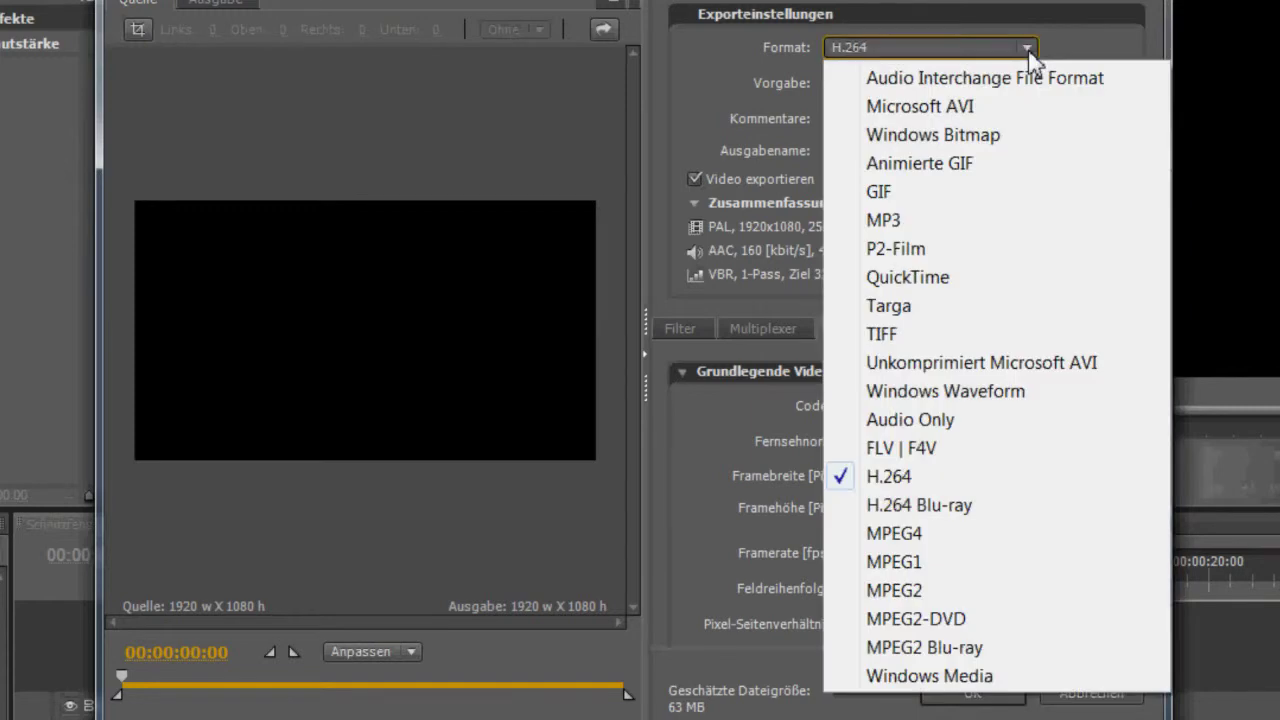
click(1033, 44)
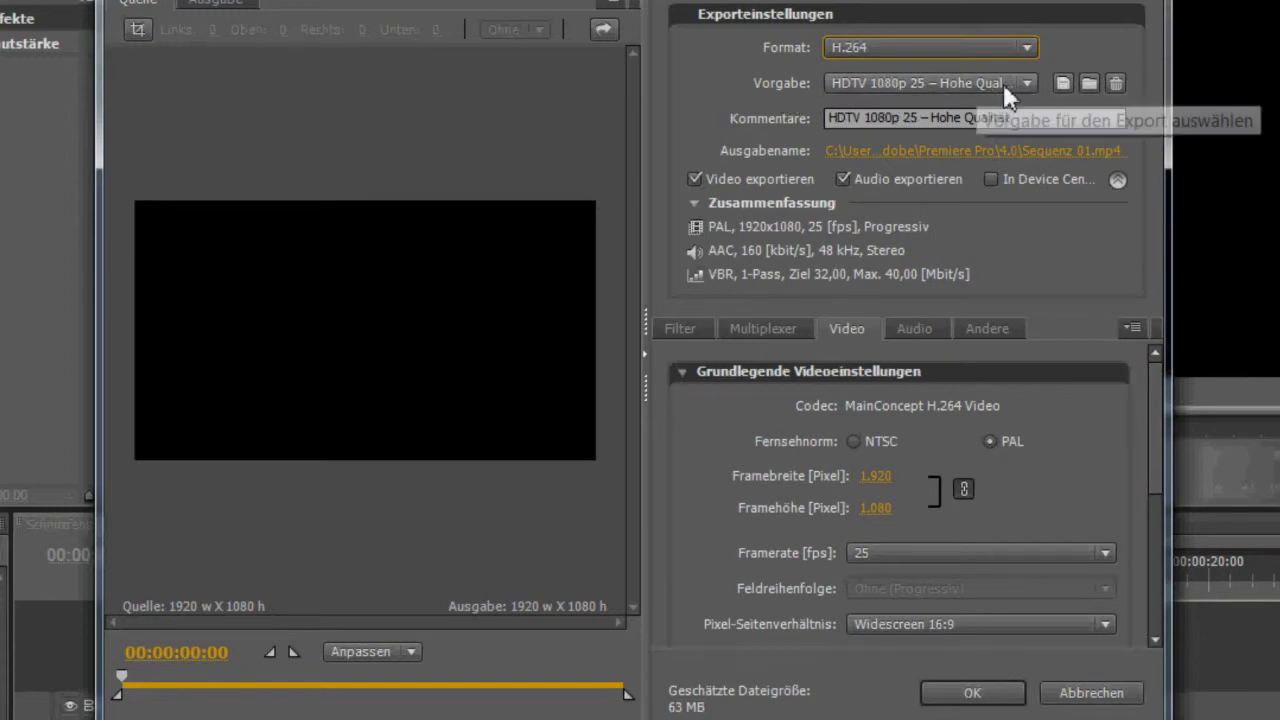
click(1003, 83)
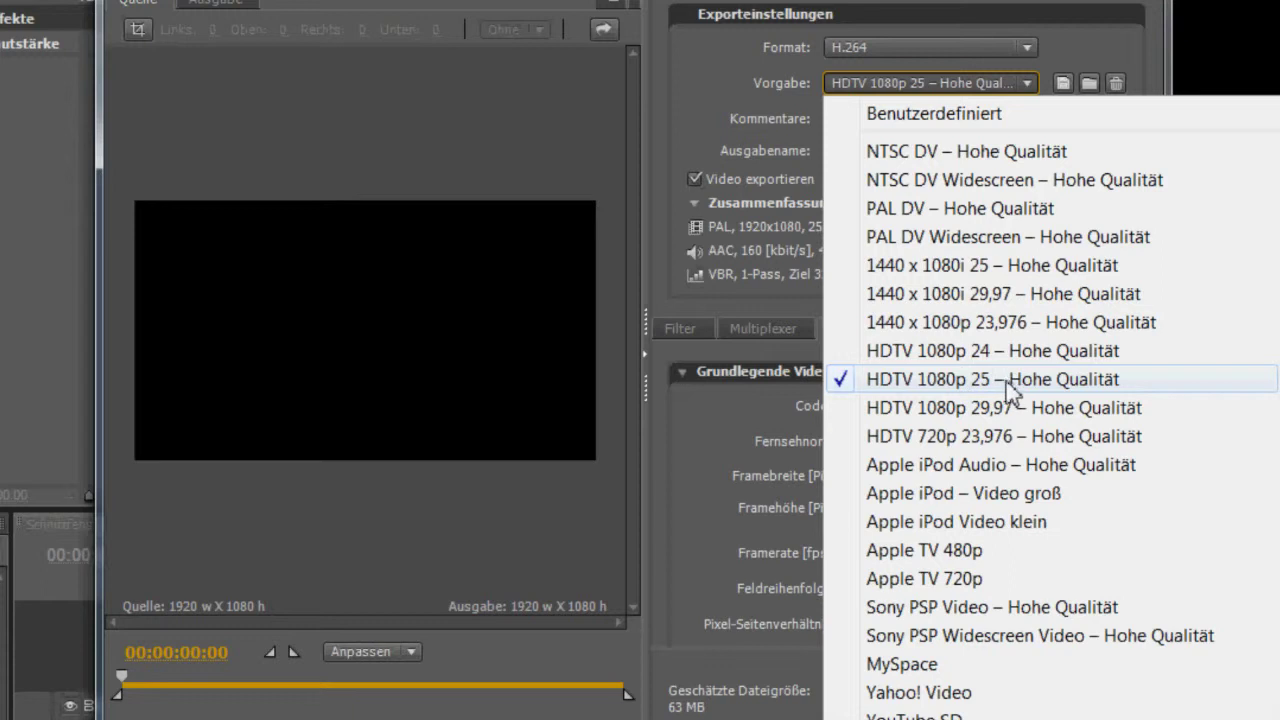
click(1088, 384)
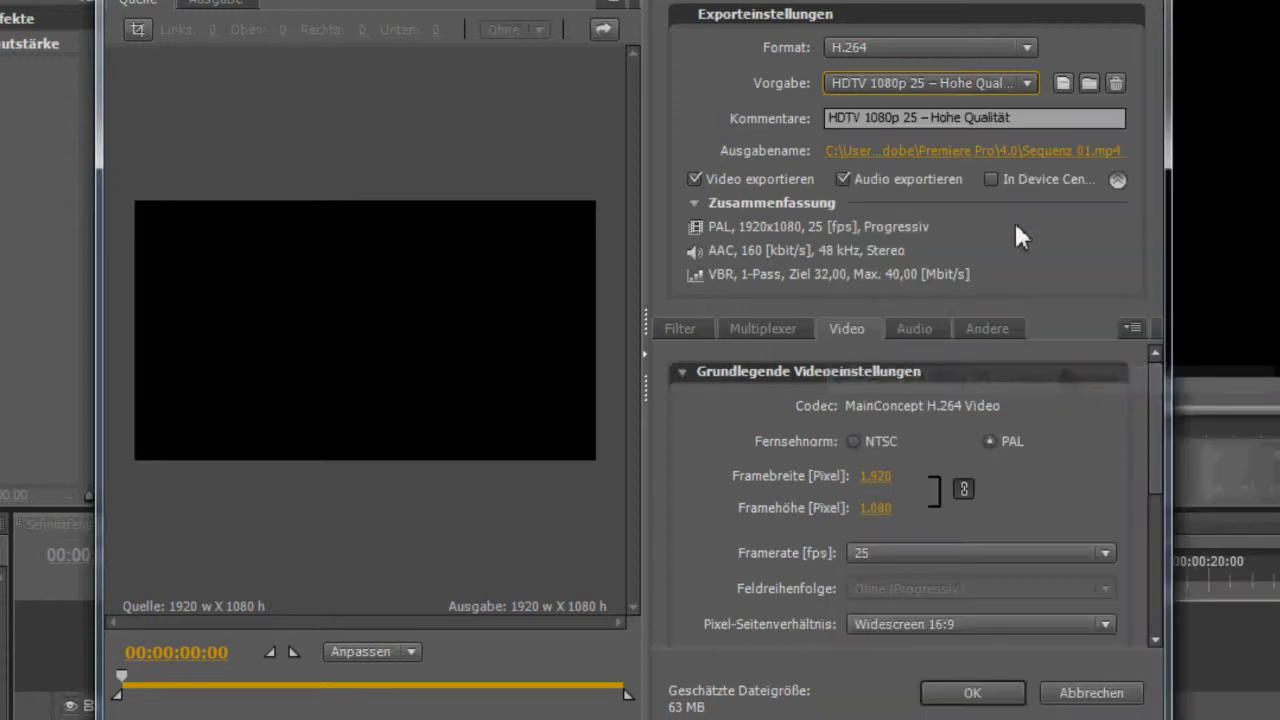
click(1098, 152)
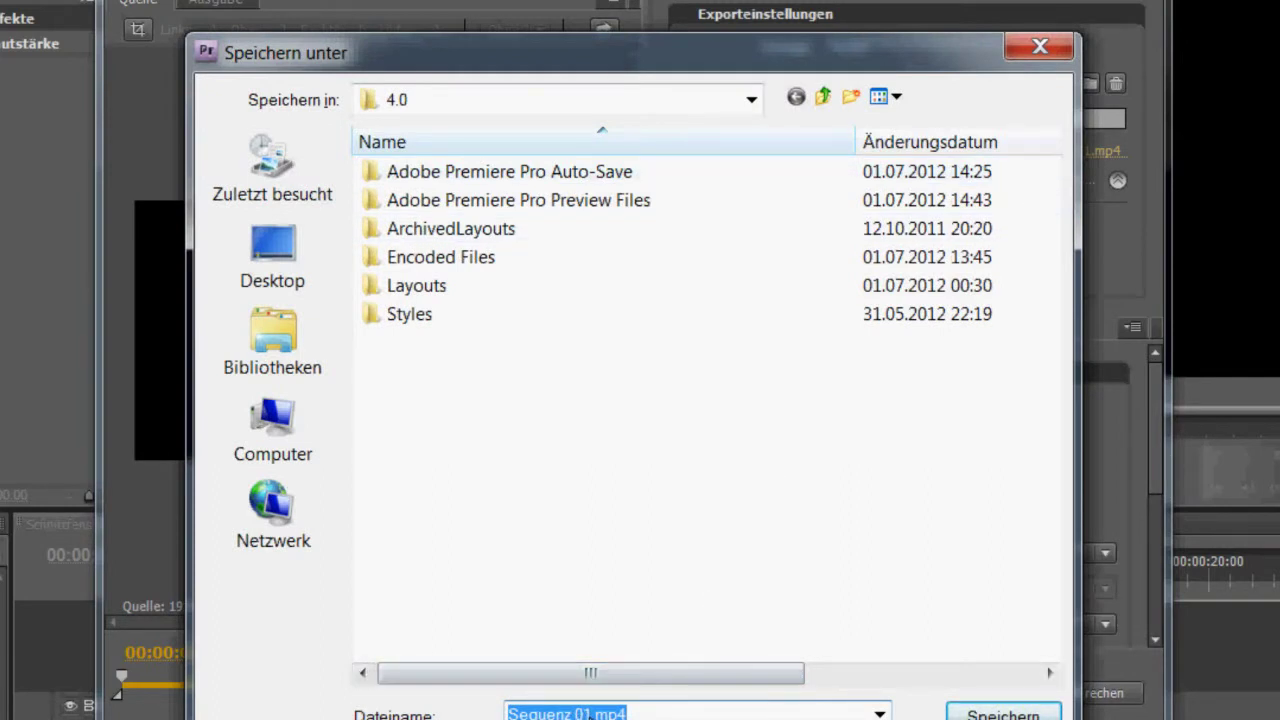
Name the export file 'Mein erster Film.mp4' and save it to the Desktop
drag(588, 714, 385, 700)
key(BackSpace)
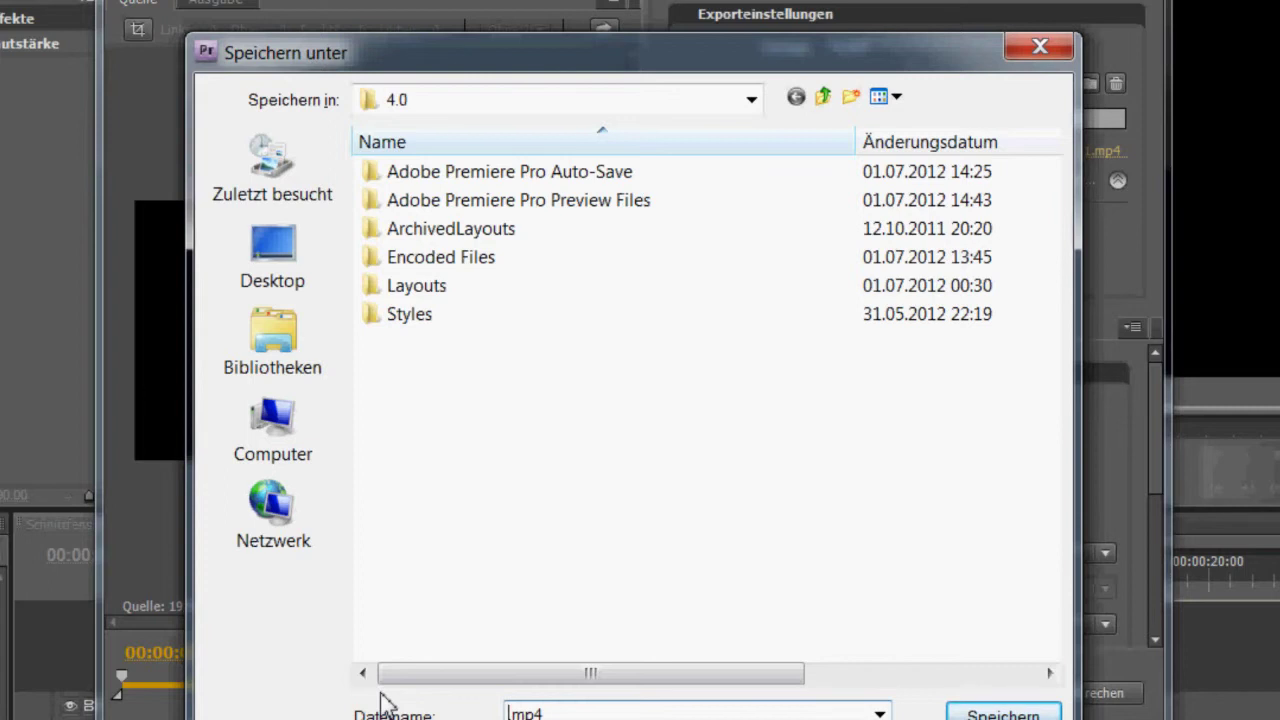
text(Mein erster Fil)
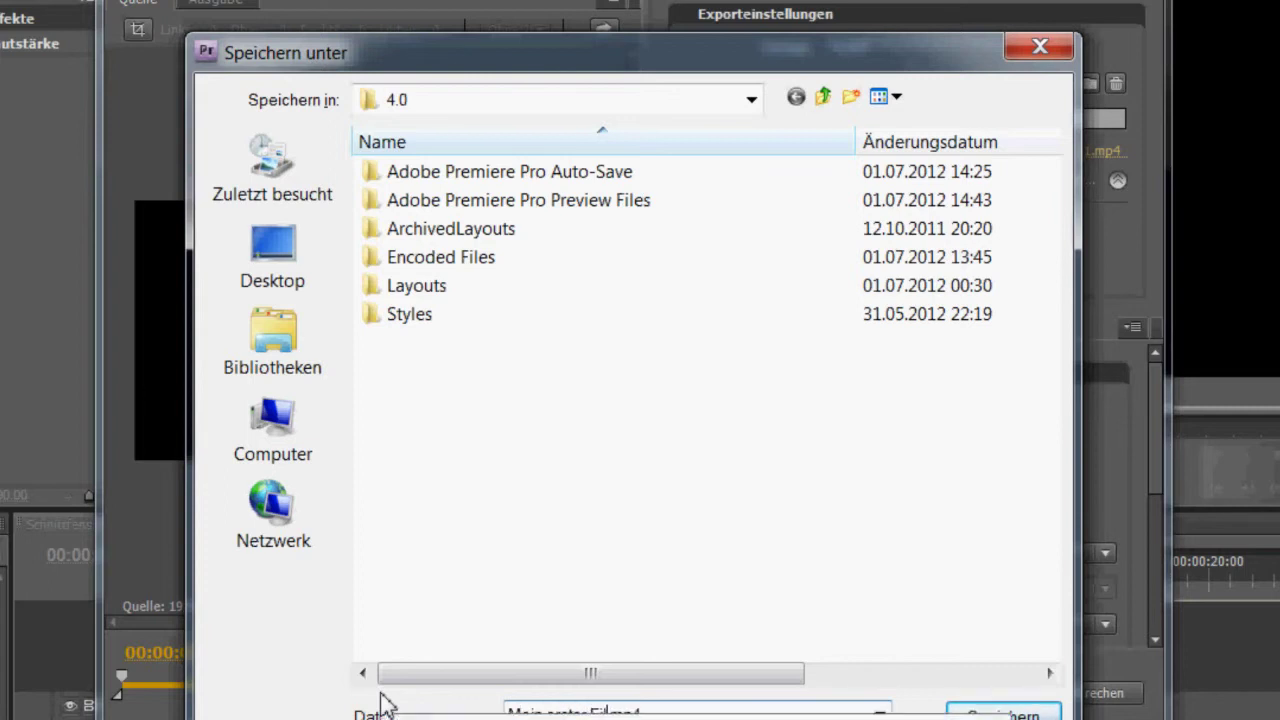
click(752, 99)
click(505, 158)
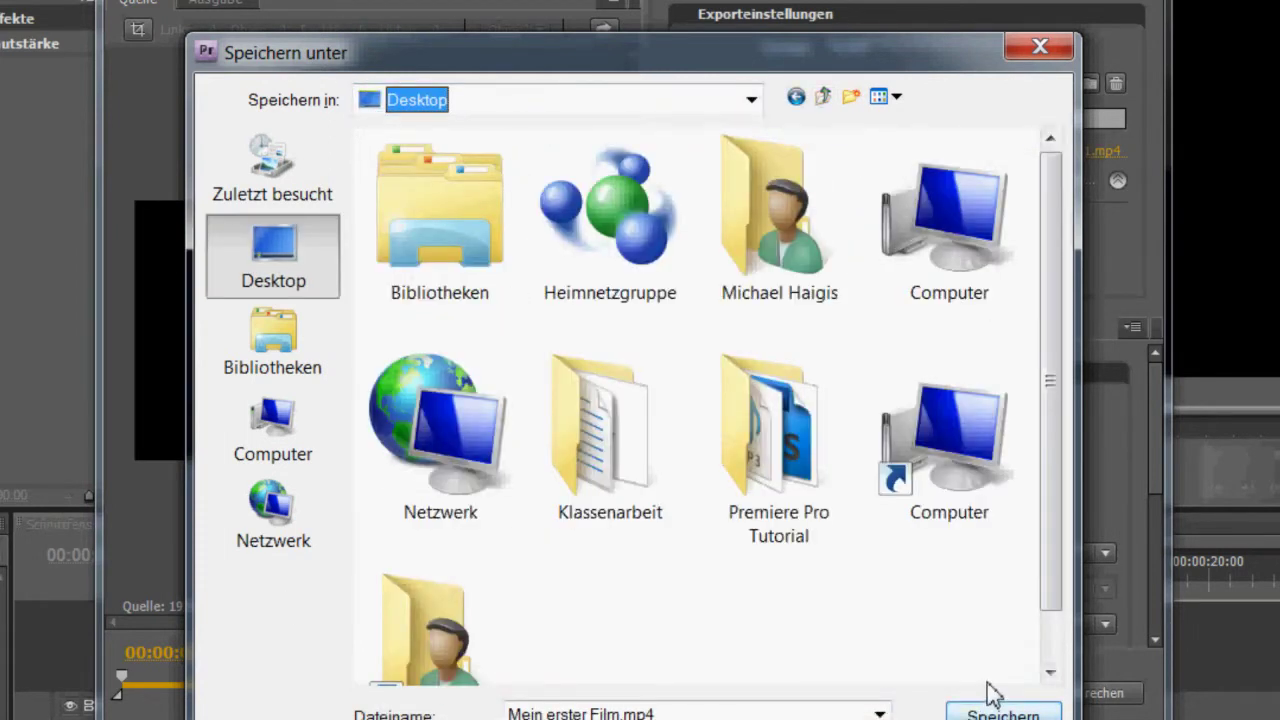
click(995, 710)
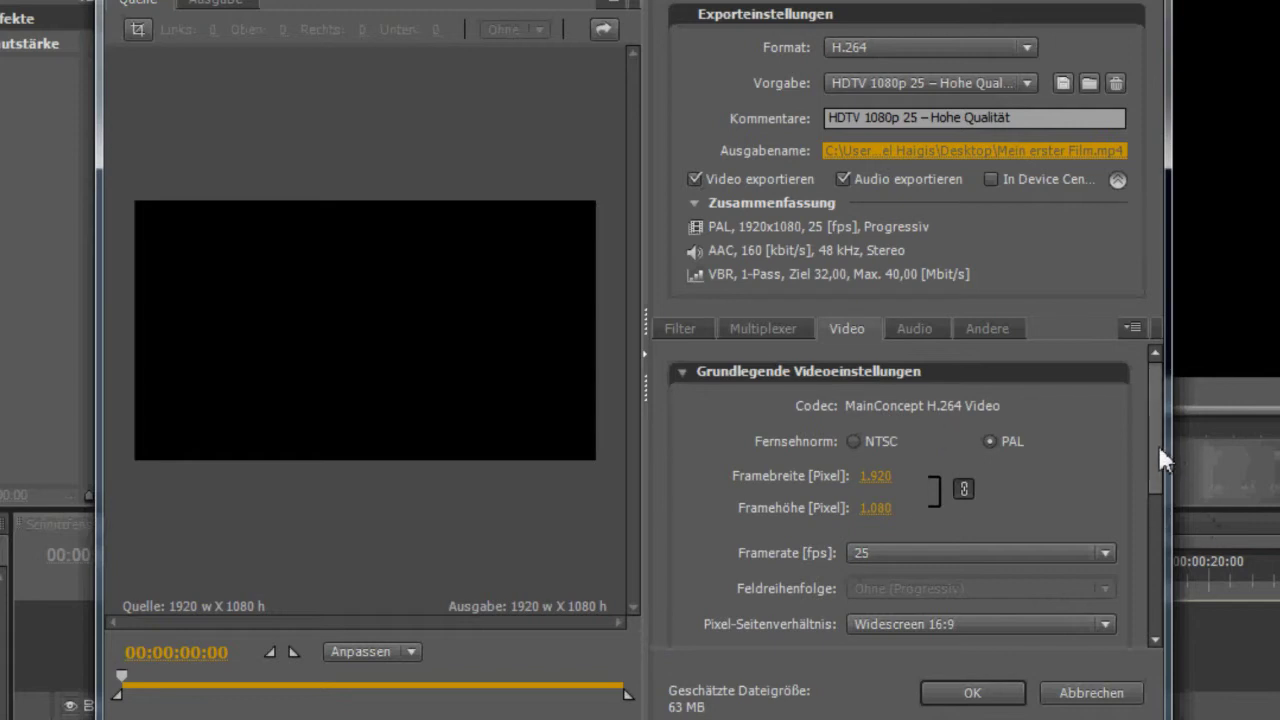
Set the audio bitrate to 256 kbit/s and queue the export in Media Encoder
mouse_move(1158, 447)
mouse_down()
mouse_move(1151, 510)
mouse_move(1152, 450)
mouse_up()
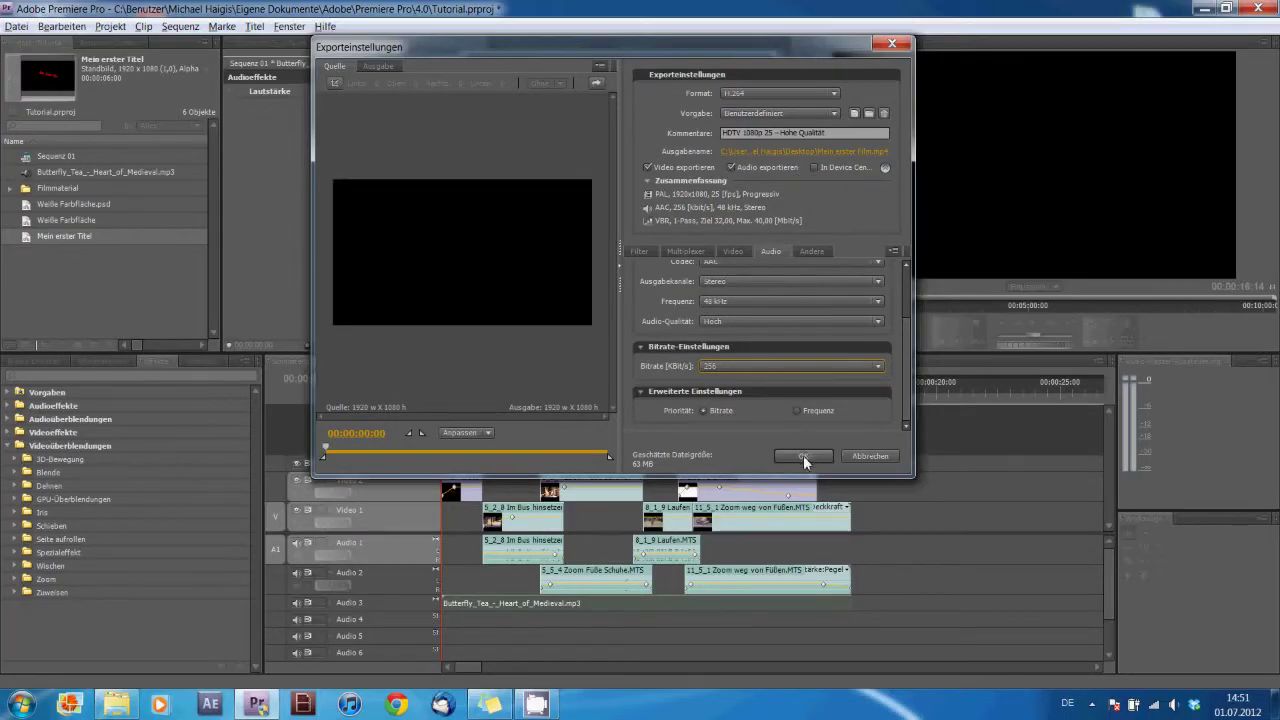
click(804, 457)
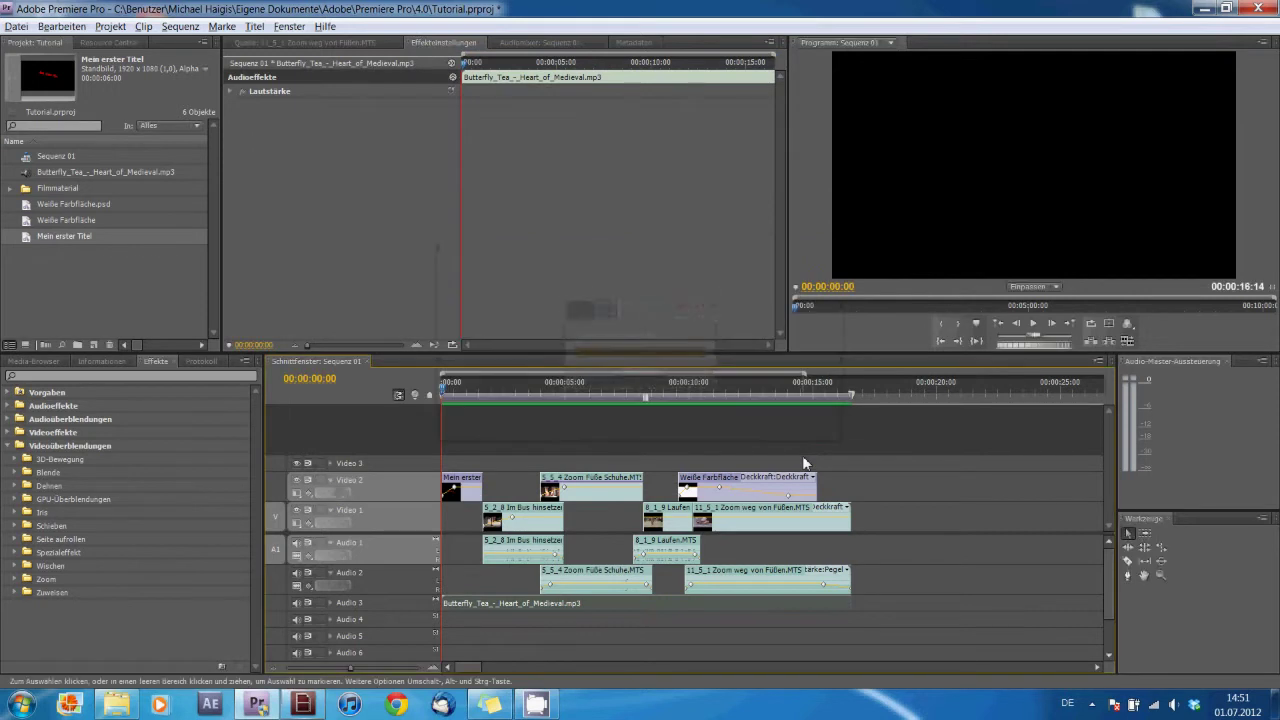
mouse_move(752, 406)
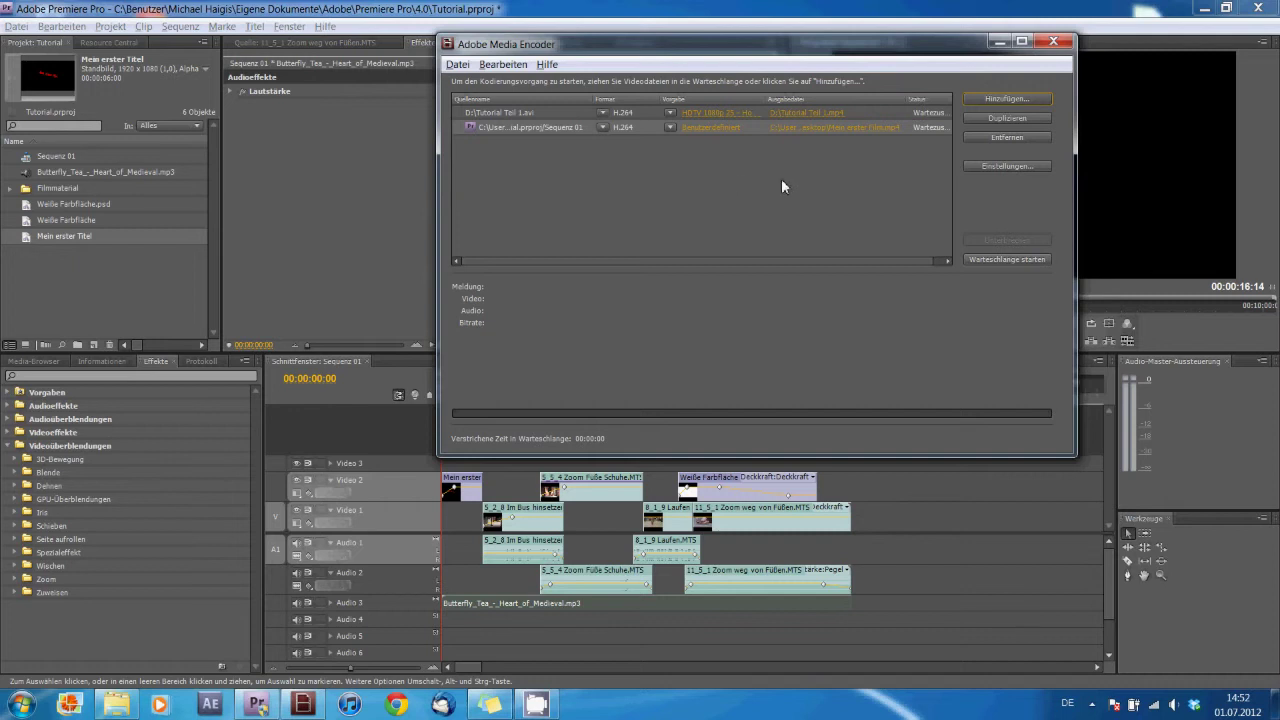
Delete the old Tutorial Teil 1.avi job and start encoding Sequenz 01
key(Delete)
click(745, 274)
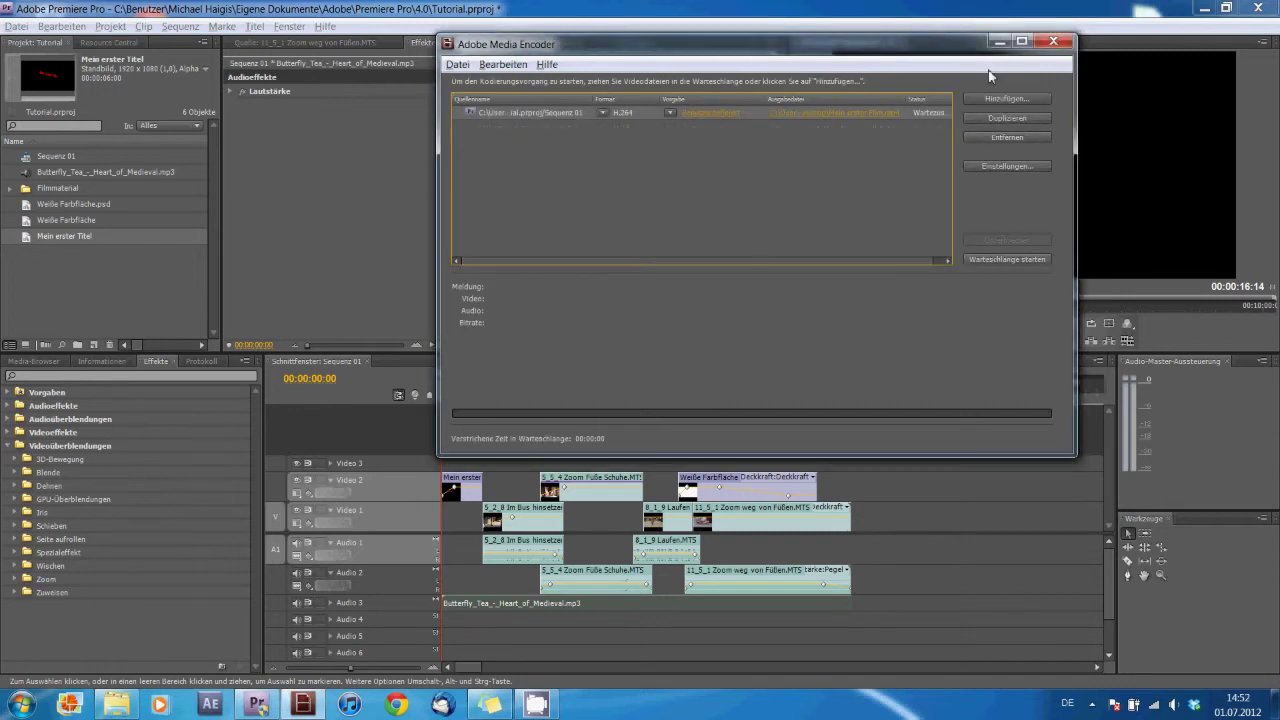
click(1010, 261)
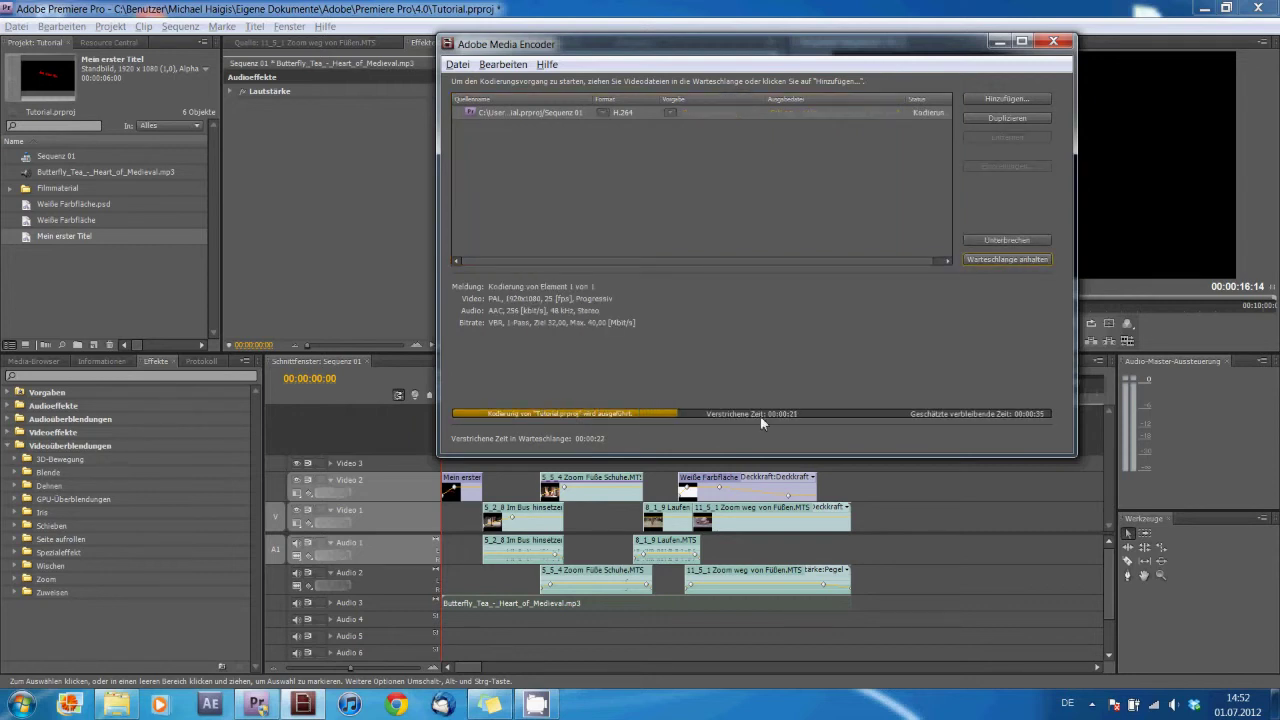